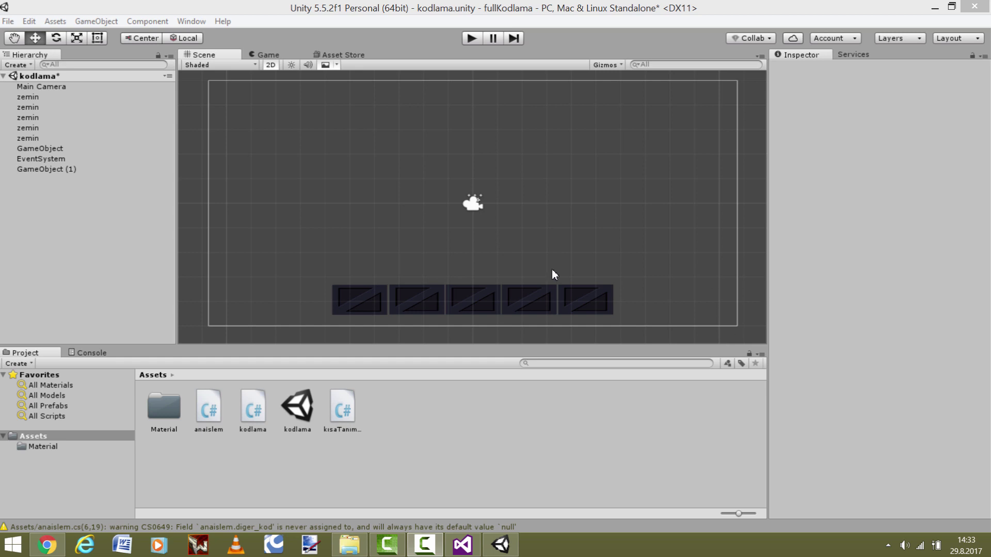
- Pan the Scene view slightly to frame the five zemin floor tiles below the camera
mouse_move(540, 235)
middle_down()
mouse_move(538, 226)
mouse_move(534, 233)
middle_up()
middle_drag(462, 229, 463, 239)
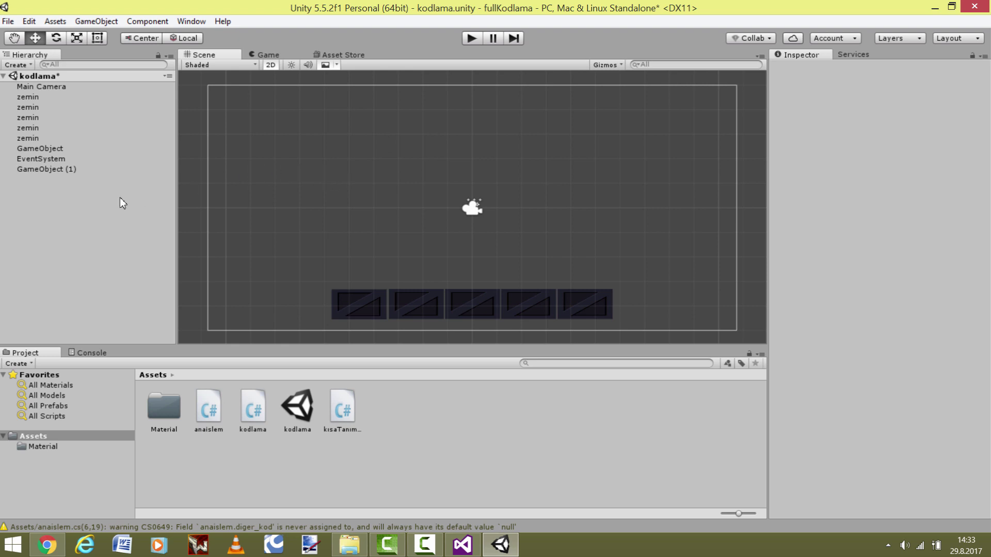
middle_drag(231, 221, 231, 219)
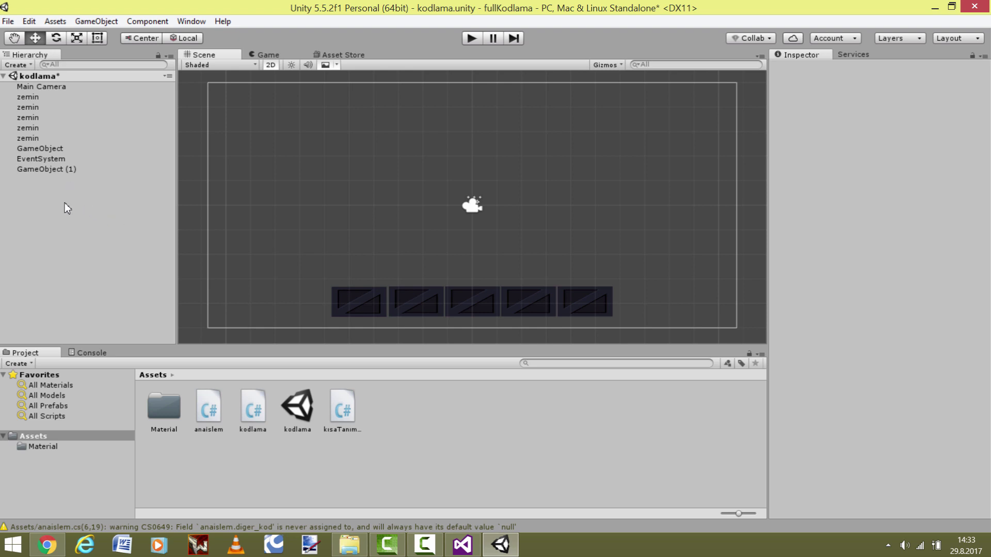
- Add a UI Panel inside a new Canvas from the Hierarchy and frame it in the Scene view
right_click(40, 190)
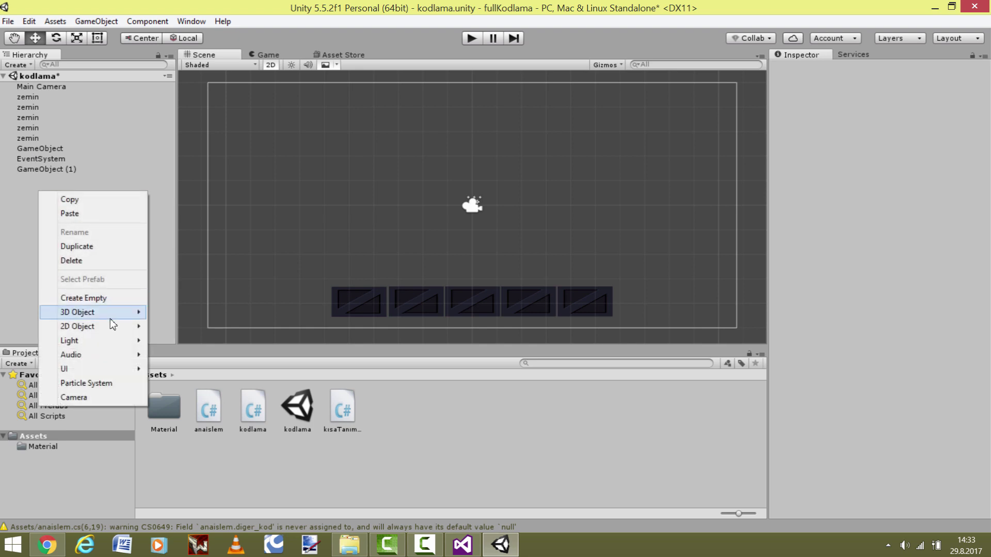
mouse_move(111, 367)
click(175, 511)
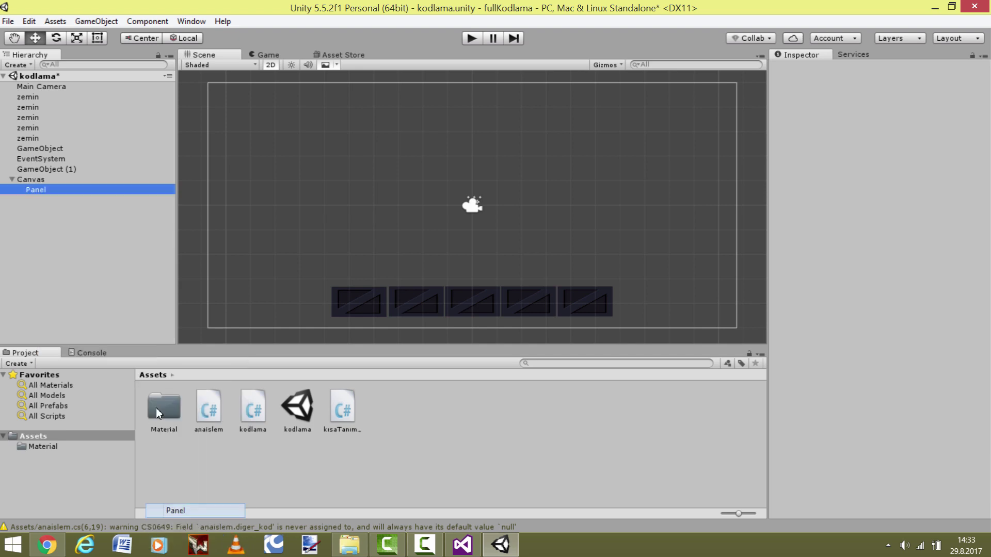
double_click(98, 192)
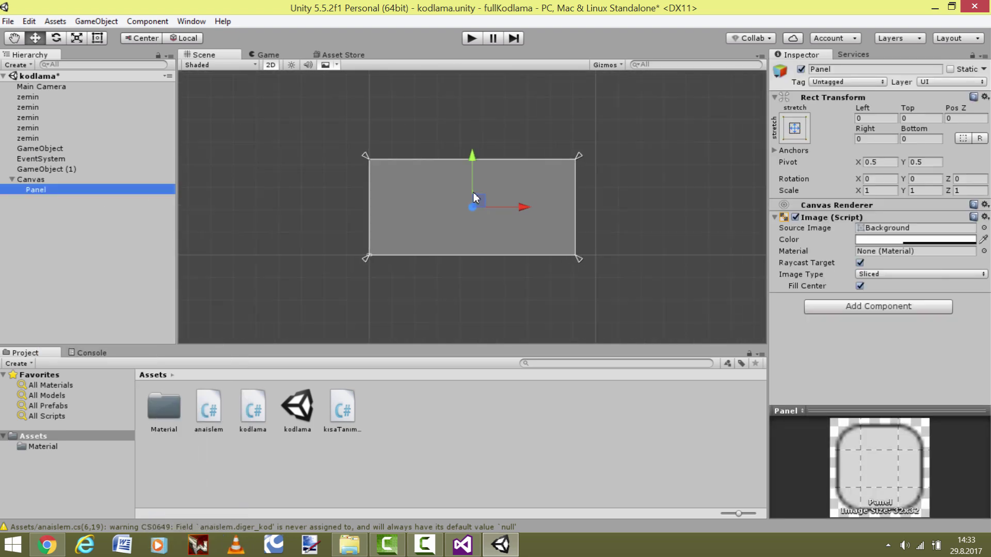
- Shrink the Panel evenly inside the canvas with the Rect tool and preview it in the Game view
click(283, 133)
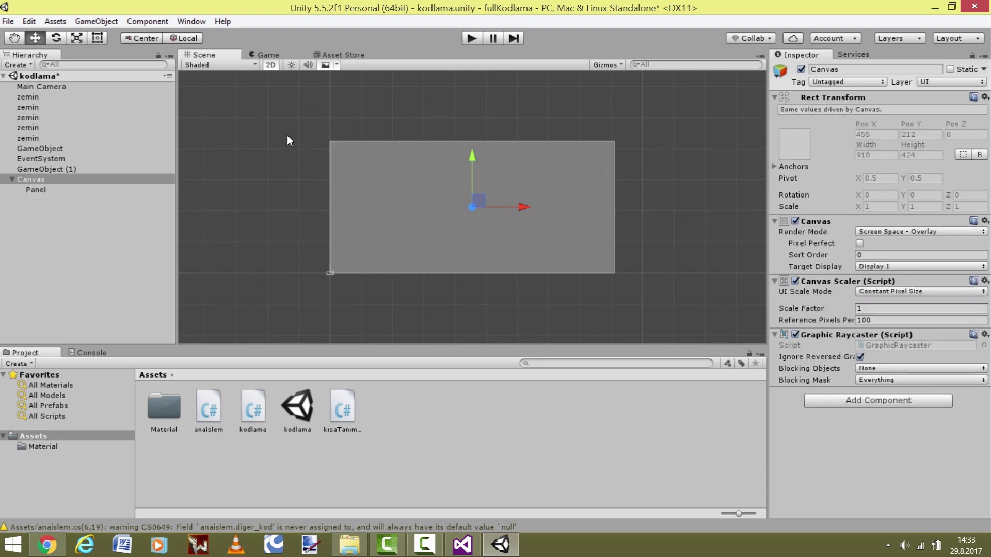
click(359, 169)
key(t)
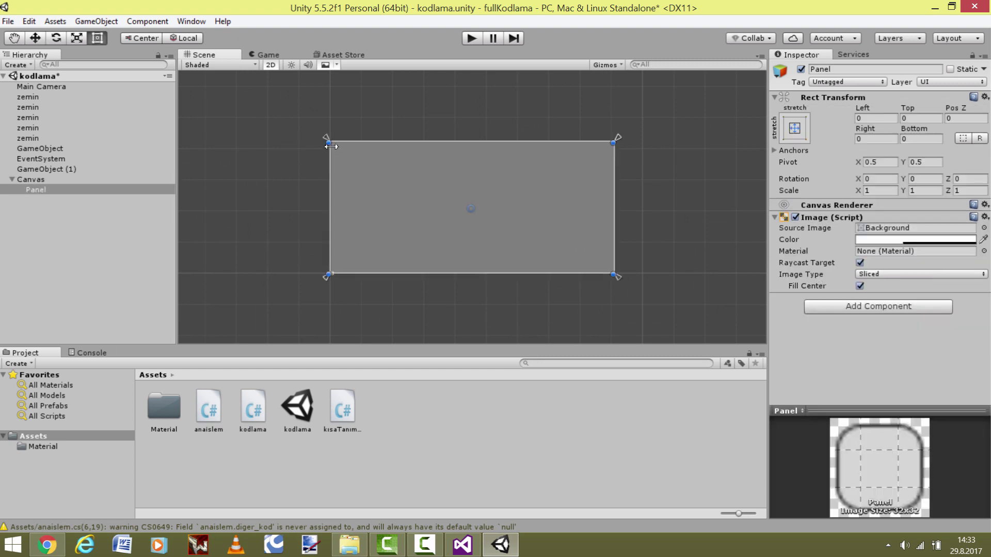
mouse_move(329, 143)
mouse_down()
mouse_move(402, 203)
mouse_move(457, 170)
mouse_move(421, 181)
mouse_up()
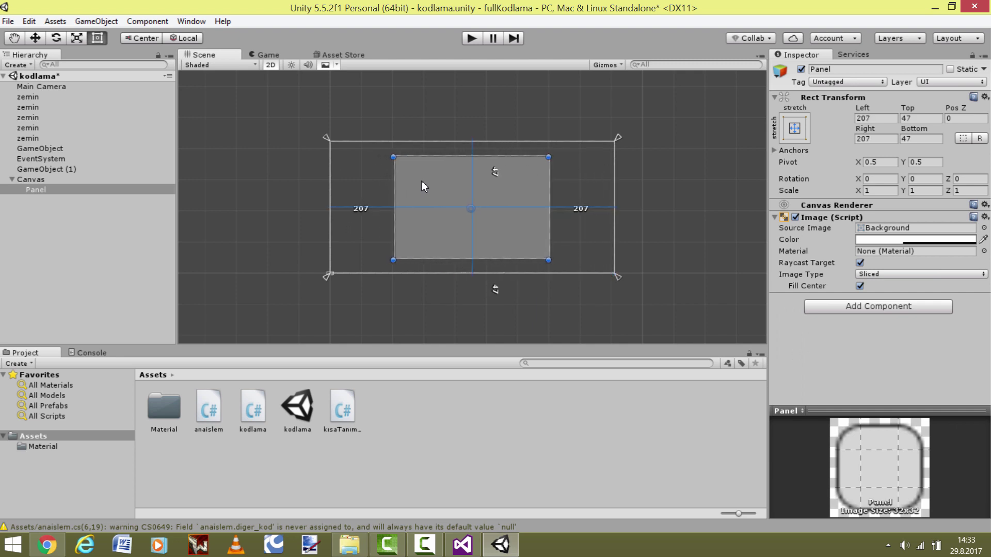
click(273, 56)
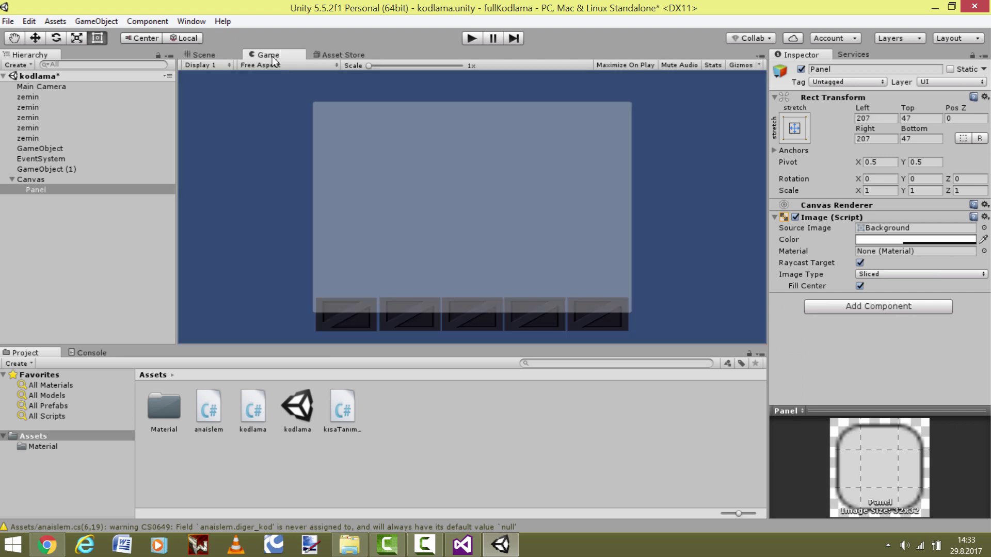
click(203, 55)
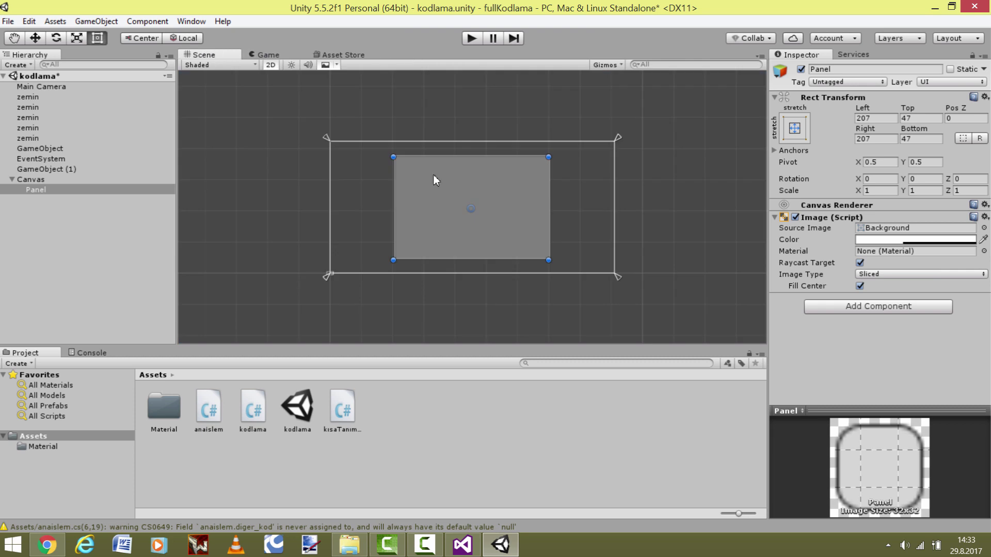
scroll(490, 209, up, 2)
scroll(490, 209, up, 2)
- Set the Panel's Image colour alpha to 255 and preview the opaque panel in the Game view
click(906, 240)
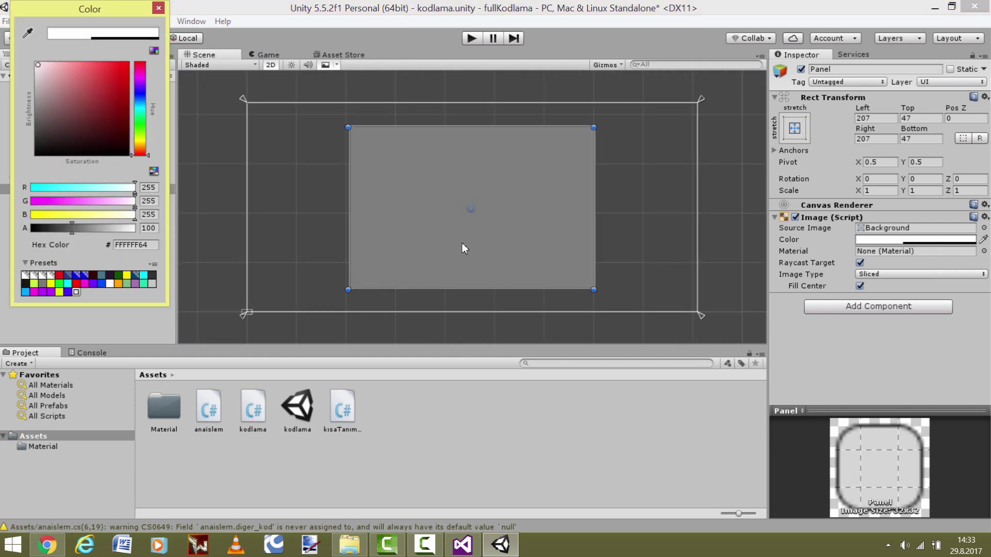
drag(71, 227, 240, 233)
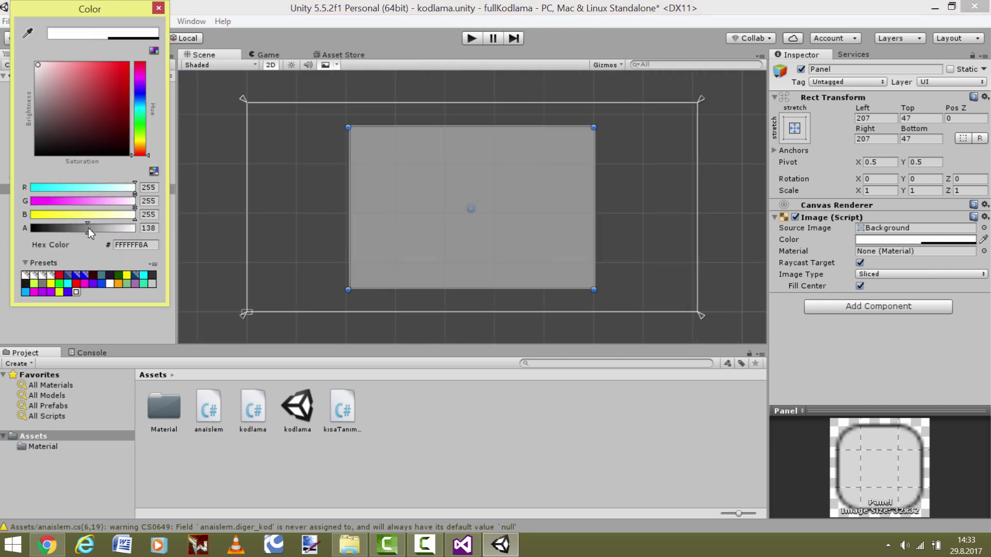
click(158, 8)
key(ctrl+2)
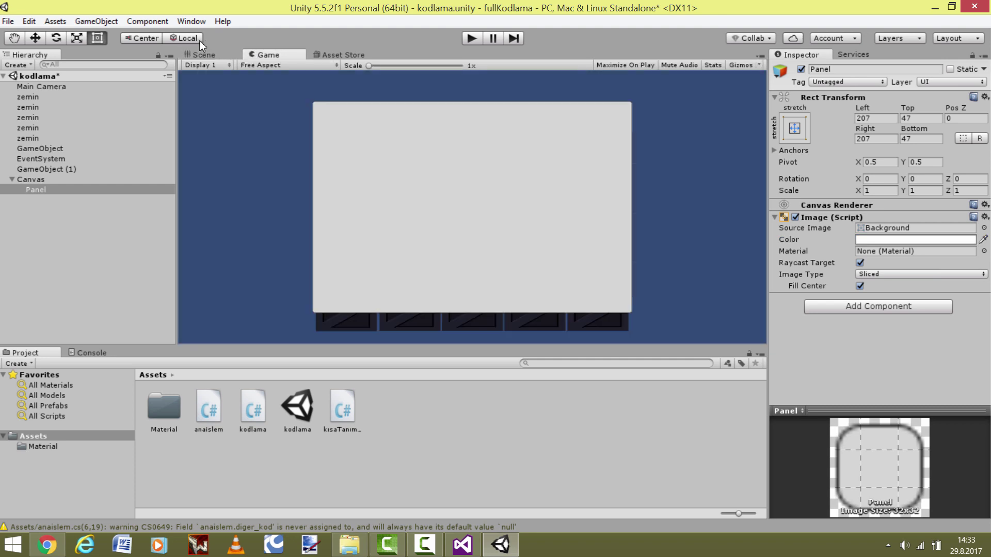
key(ctrl+1)
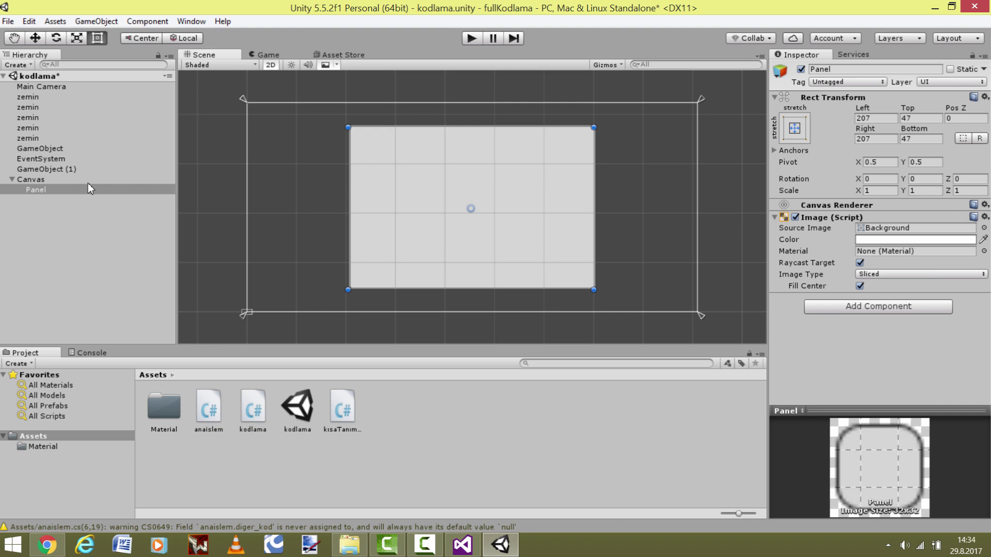
- Add a Button inside the Panel and move it to the panel's upper-left corner
click(63, 190)
right_click(63, 190)
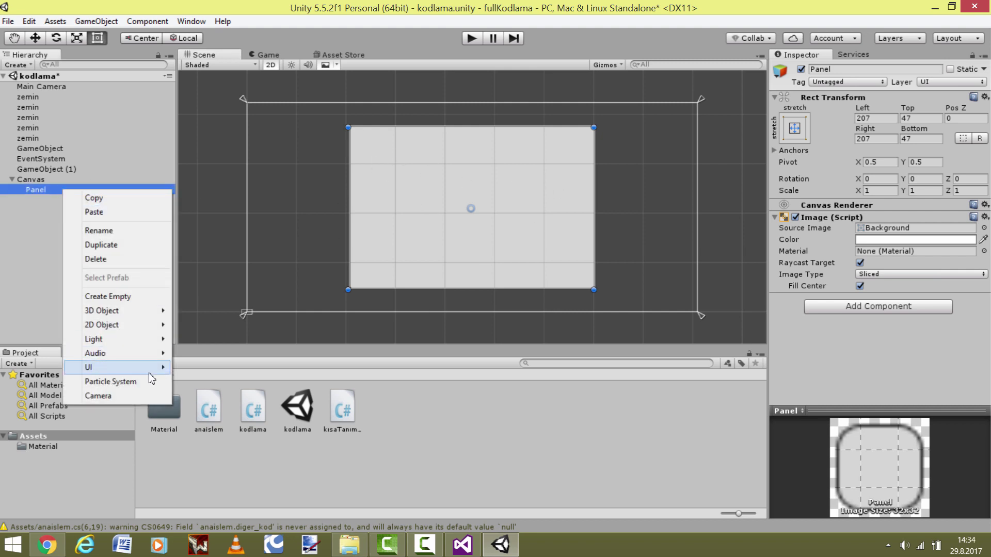
mouse_move(157, 367)
click(219, 409)
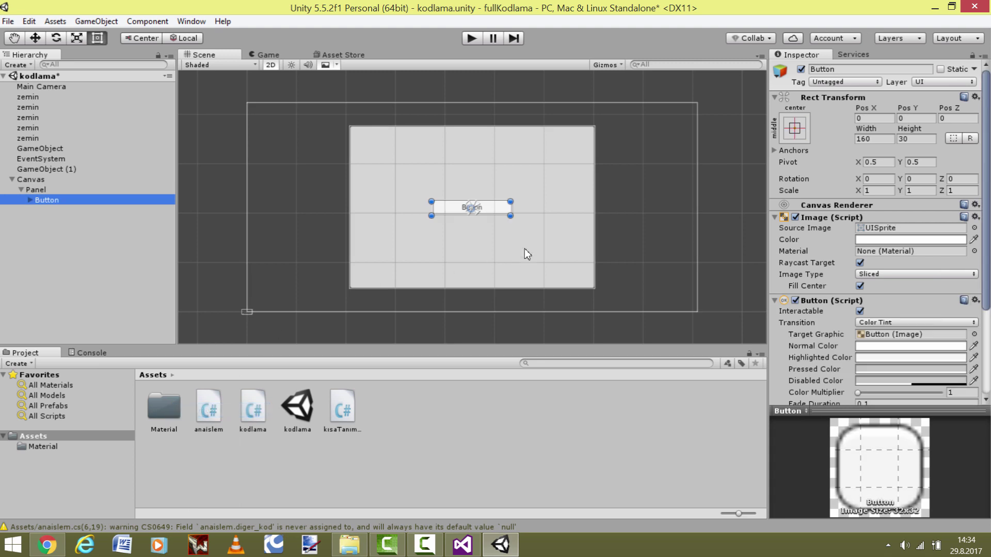
mouse_move(499, 206)
mouse_down()
mouse_move(430, 145)
mouse_move(404, 149)
mouse_up()
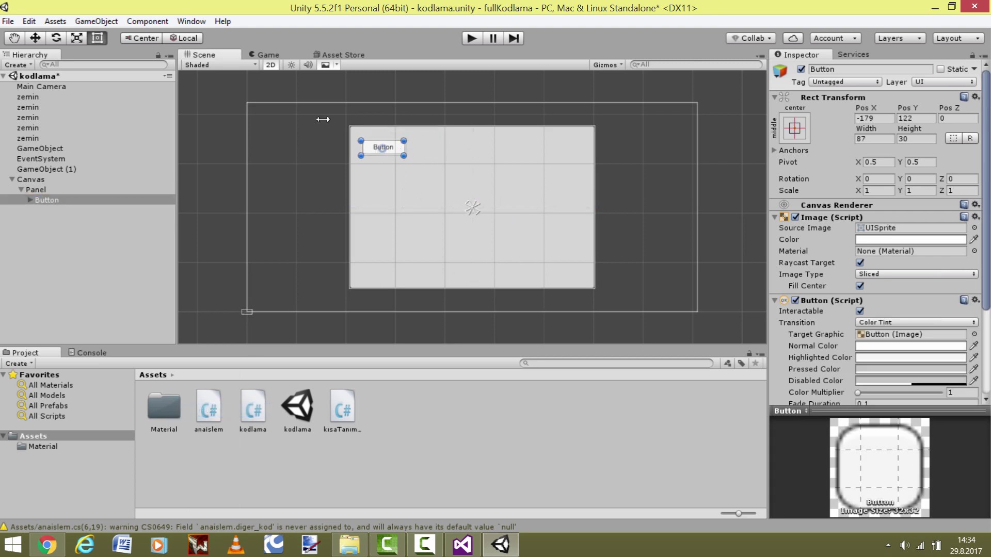
- Duplicate the button with Ctrl+D and place the copy along the top row
key(ctrl+d)
mouse_move(400, 151)
mouse_down()
mouse_move(580, 146)
mouse_move(517, 185)
mouse_move(455, 271)
mouse_up()
key(ctrl+d)
key(ctrl+d)
key(ctrl+d)
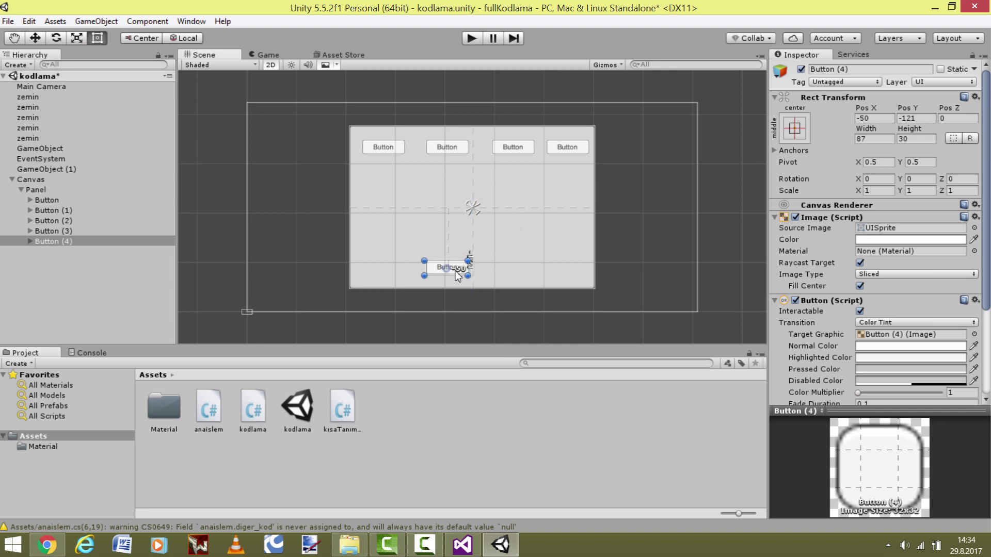
click(622, 206)
scroll(606, 209, up, 3)
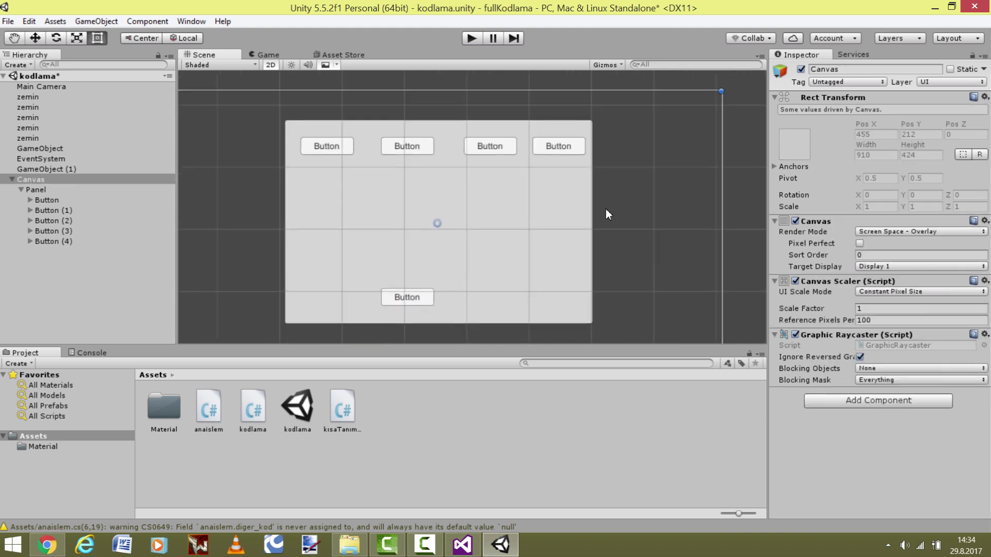
scroll(613, 203, up, 3)
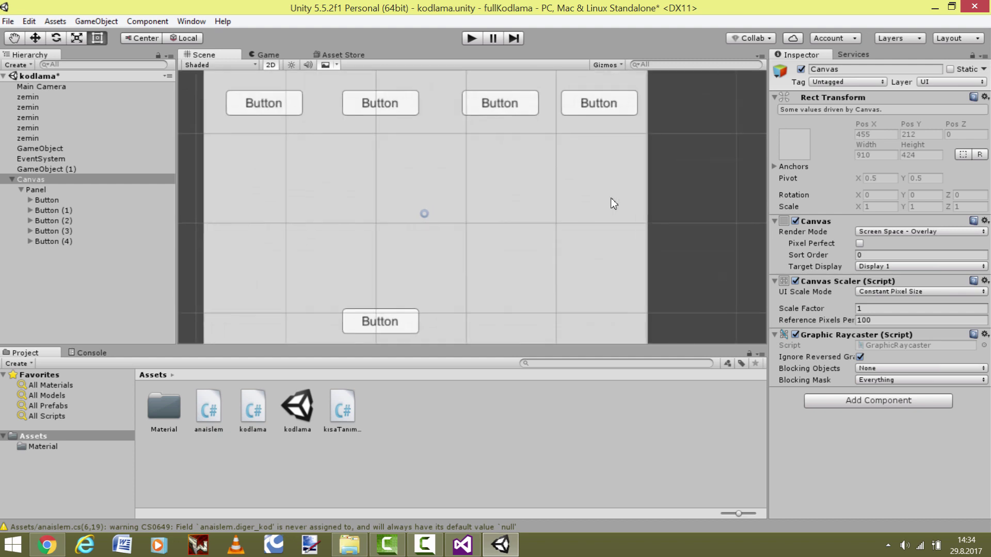
scroll(613, 203, down, 2)
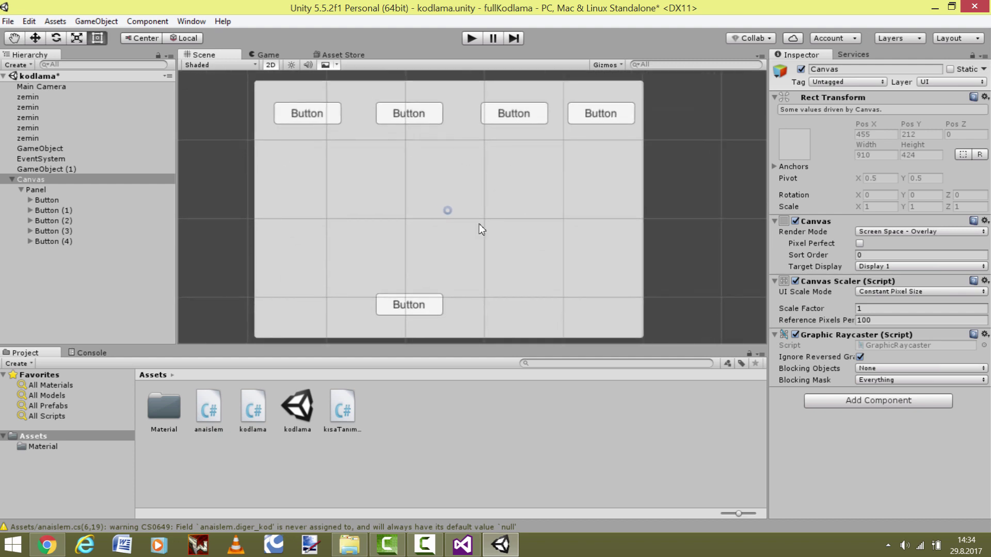
middle_drag(498, 200, 516, 203)
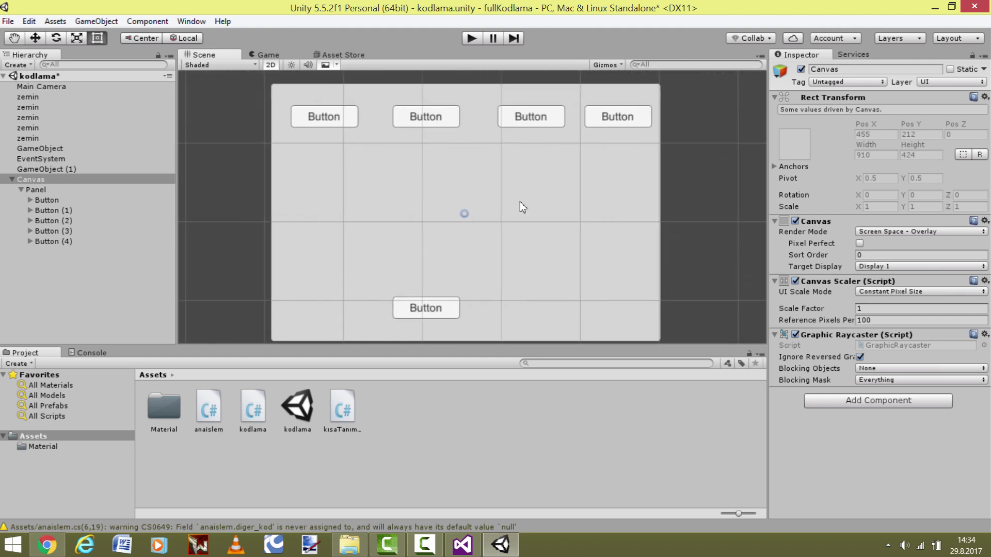
middle_drag(398, 216, 397, 205)
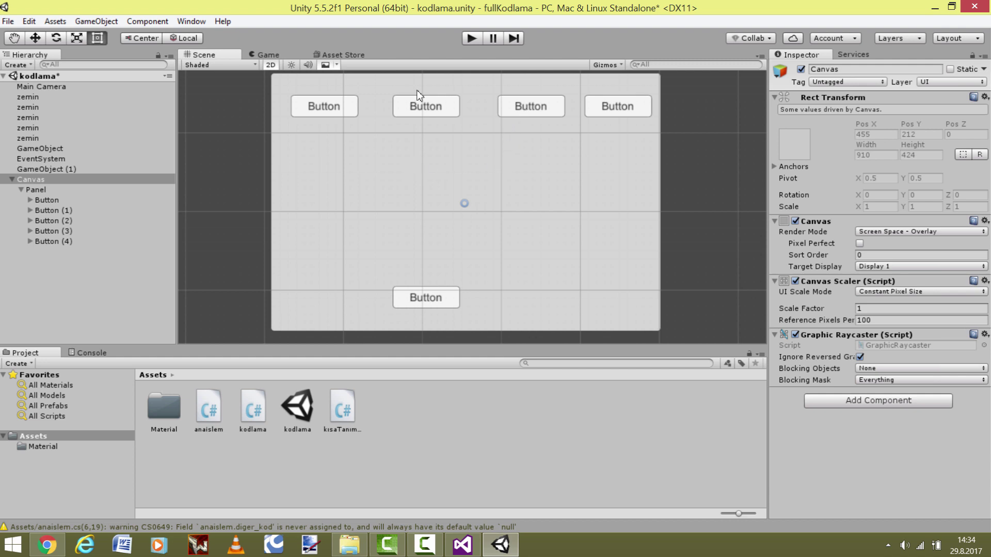
click(508, 114)
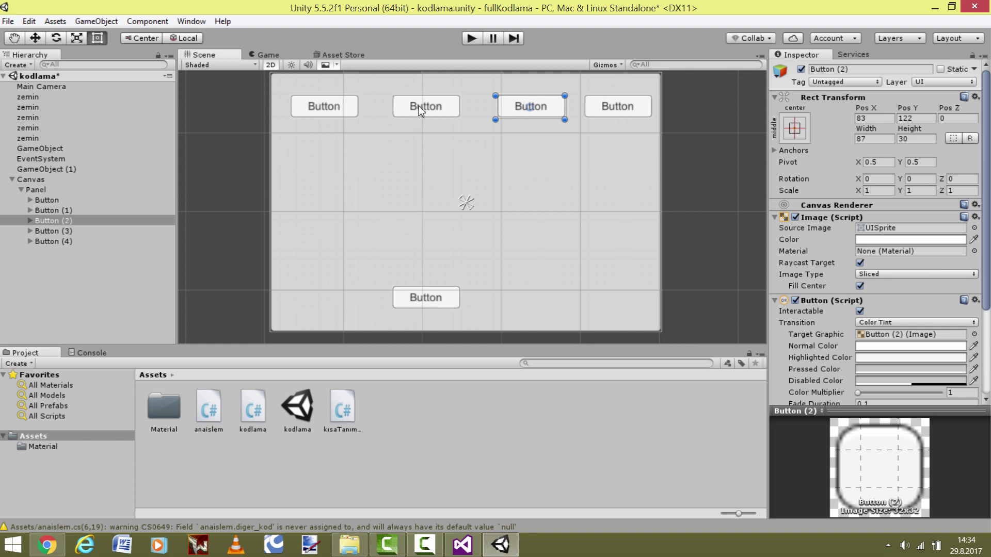
click(438, 305)
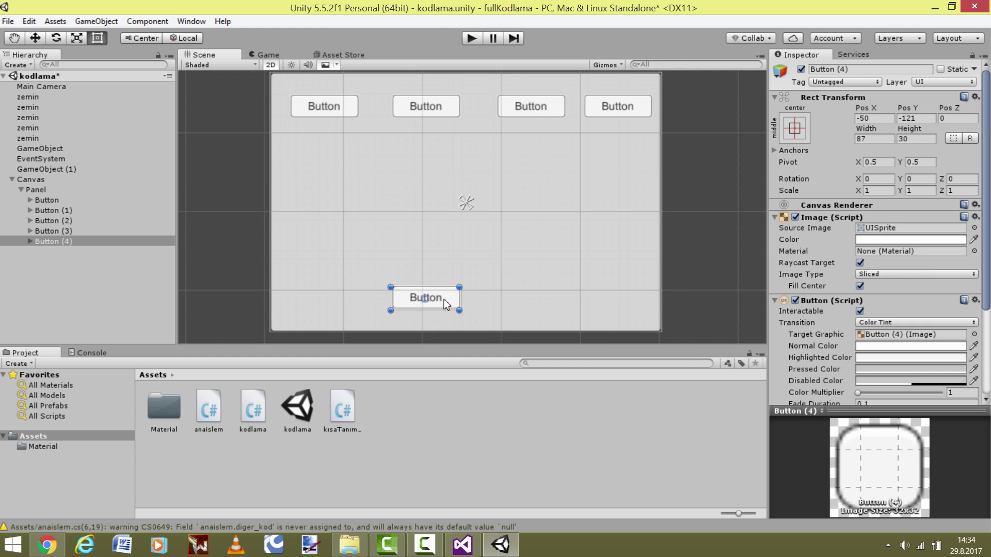
click(540, 111)
key(ctrl+z)
- Move the bottom button under the top row, then delete Button (1) through Button (4)
drag(450, 307, 348, 149)
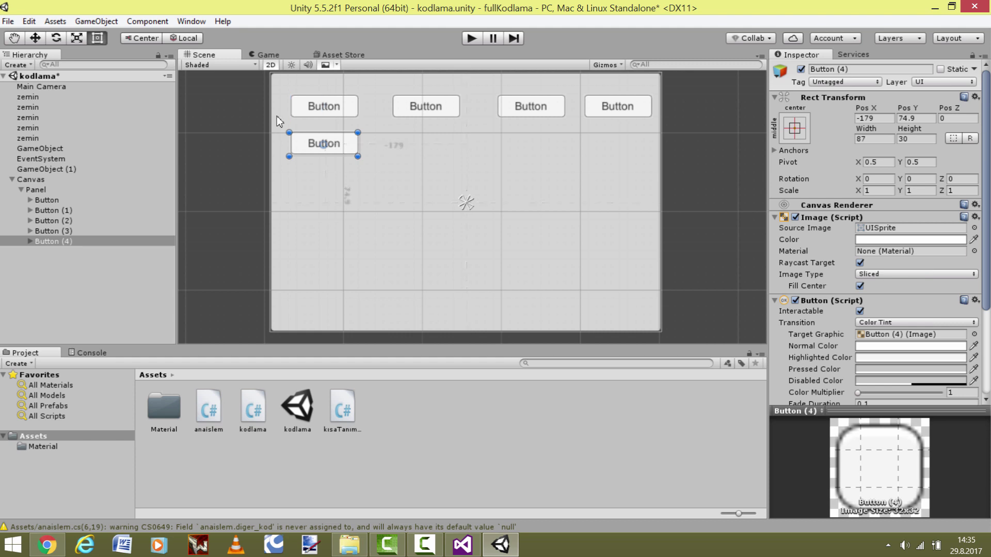
mouse_move(347, 150)
mouse_down()
mouse_move(615, 159)
mouse_move(349, 159)
mouse_up()
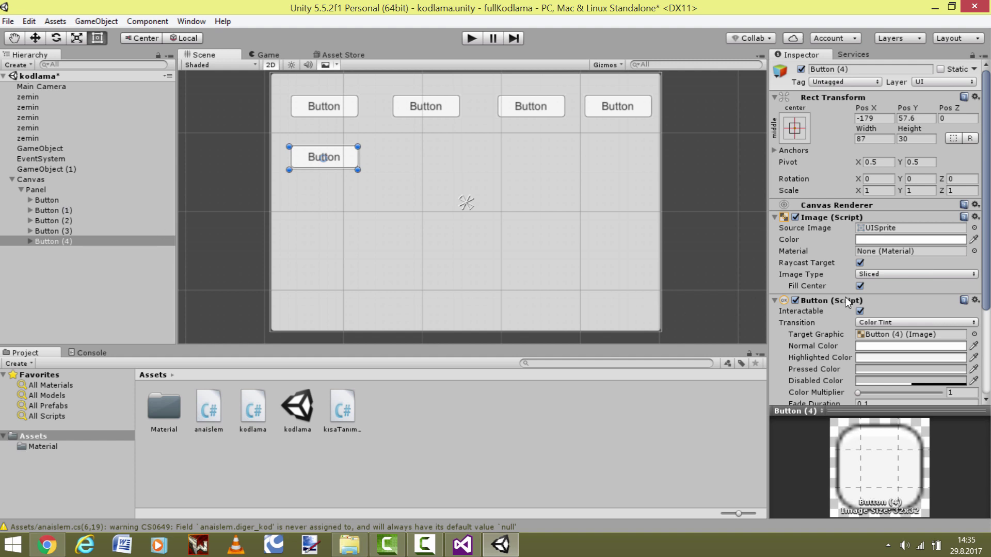
scroll(846, 302, down, 2)
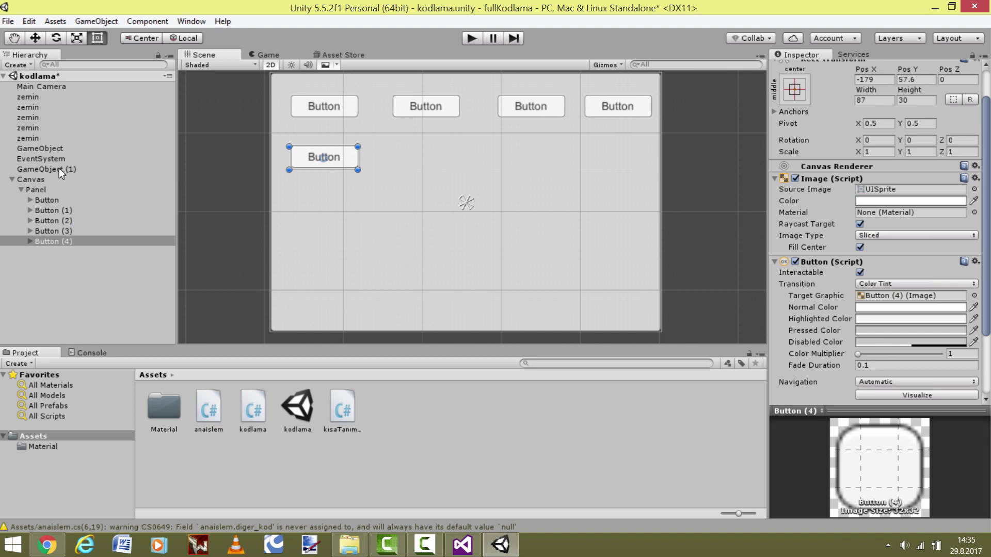
ctrl+click(74, 210)
shift+click(80, 231)
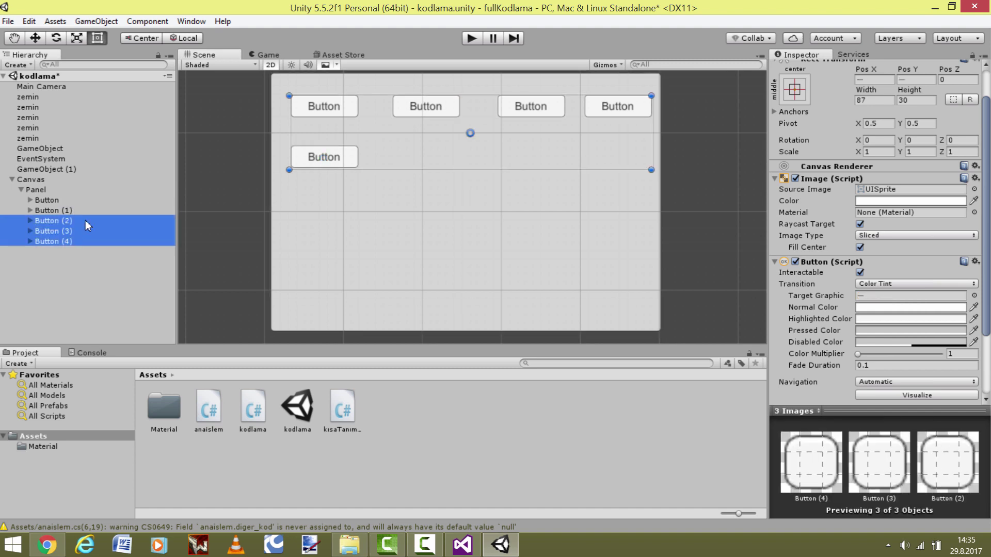
key(Delete)
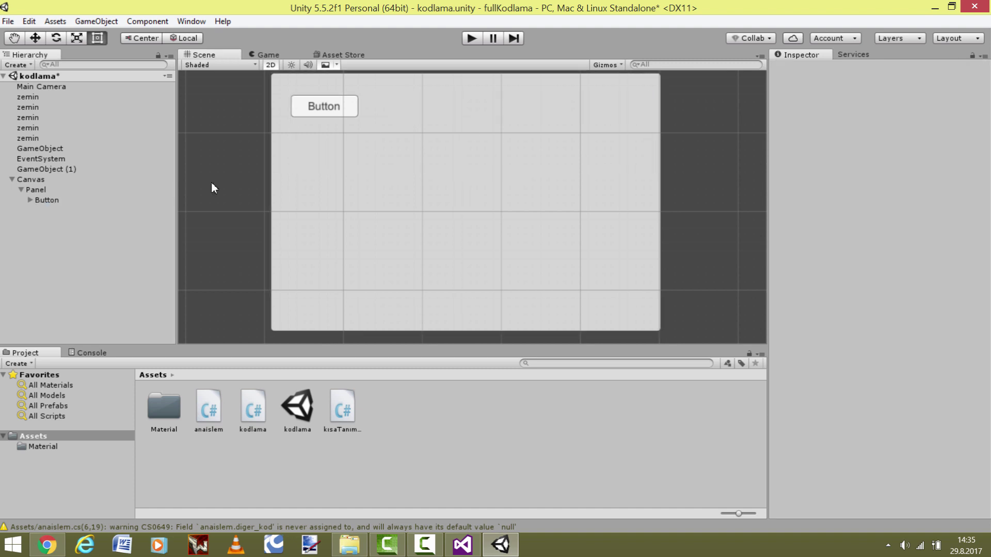
- Resize the button into a roughly square slot and rename it prototip
double_click(47, 201)
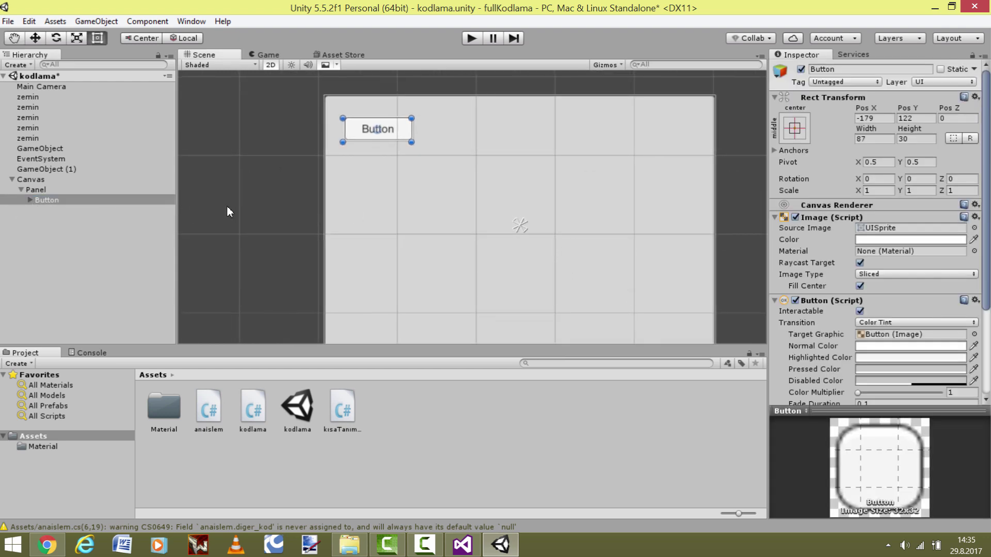
scroll(276, 198, up, 2)
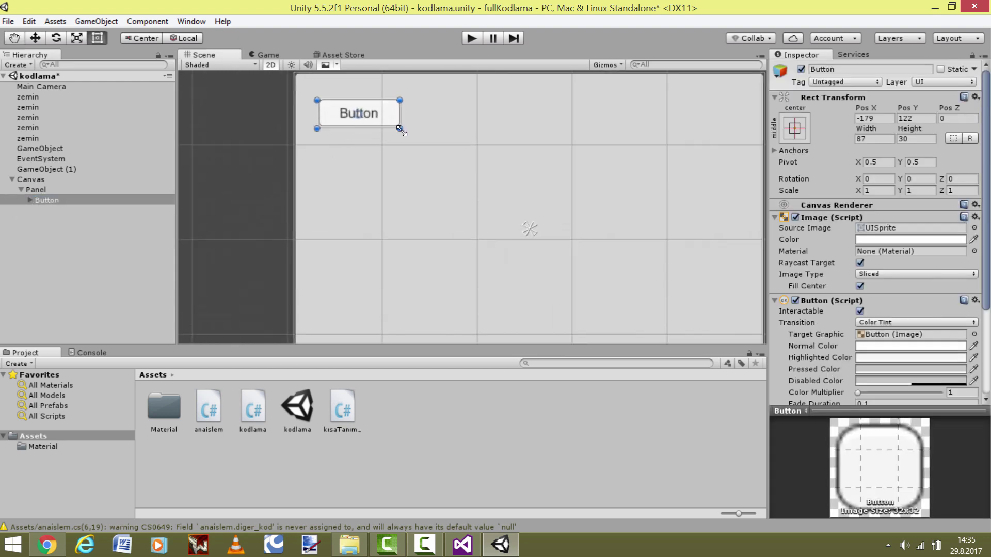
drag(393, 126, 393, 166)
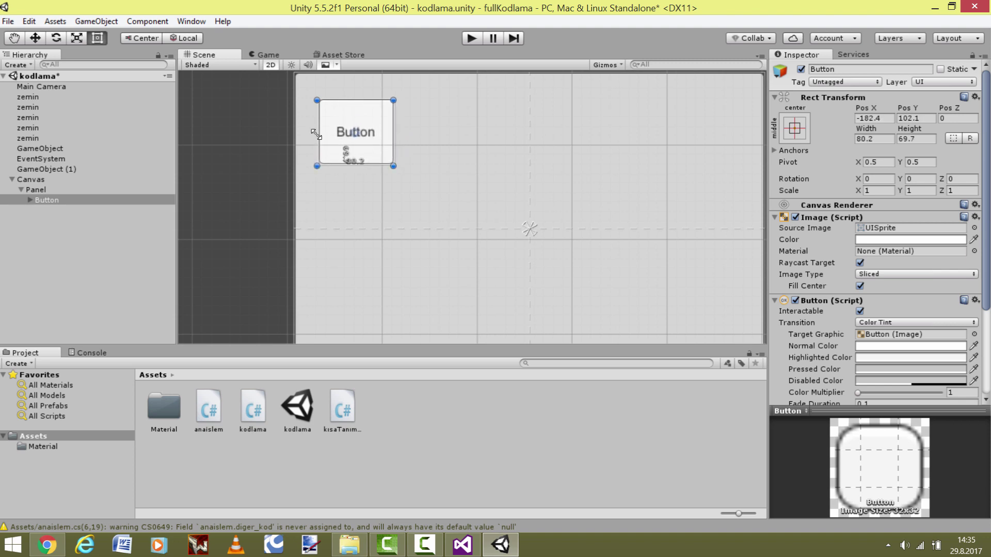
click(83, 200)
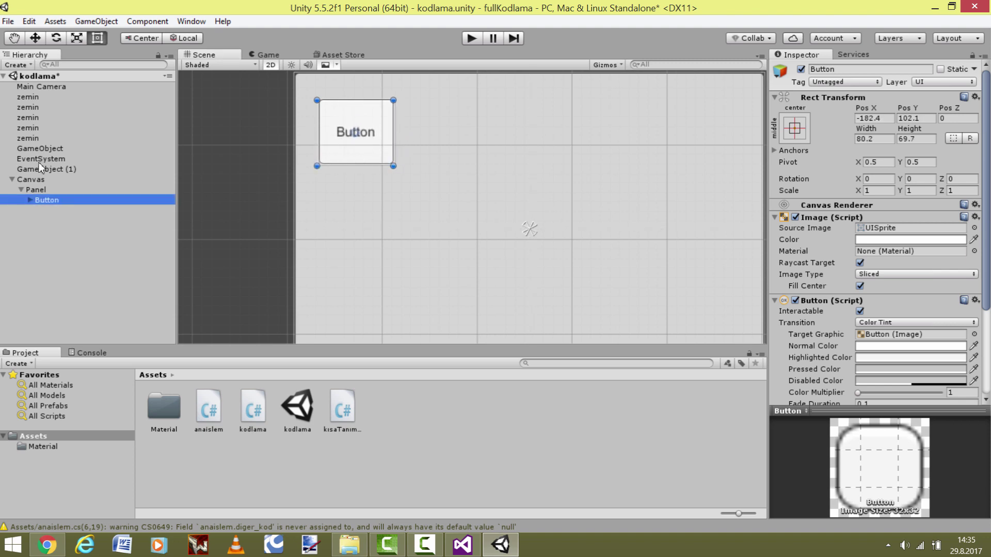
click(48, 200)
text(pr)
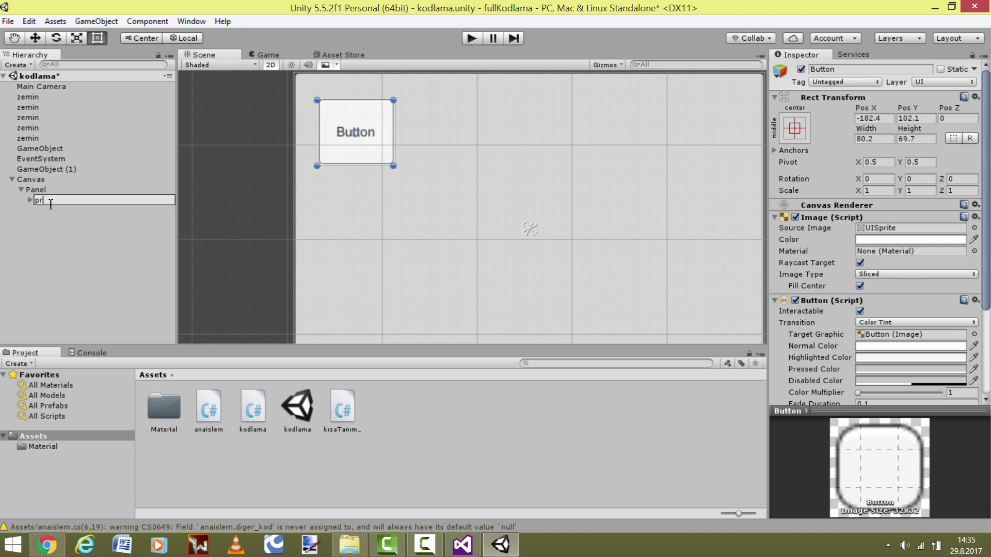
text(ototip)
key(Return)
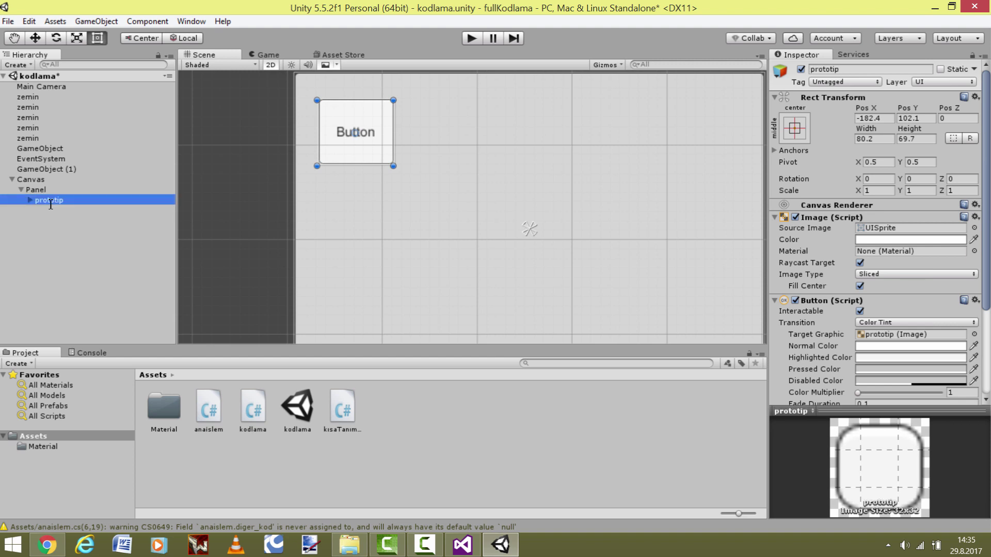
- Change prototip's label text to 'Item' and enable Best Fit
click(29, 200)
click(54, 211)
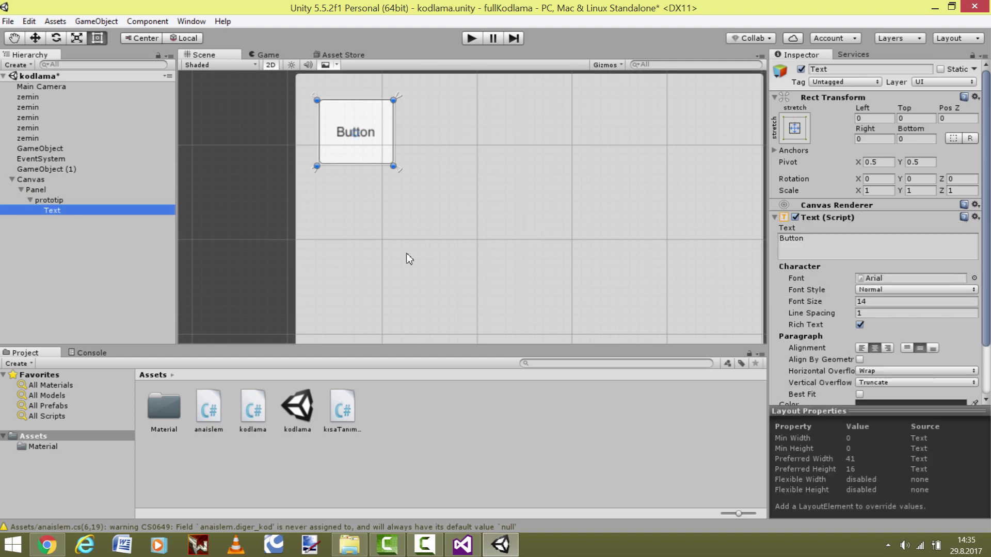
key(ctrl+a)
key(BackSpace)
text(Item)
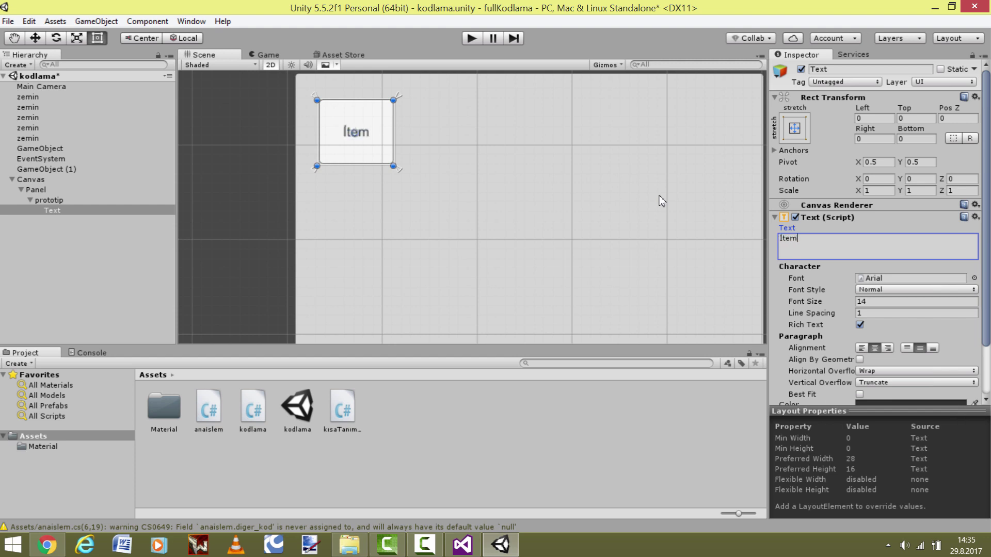
click(859, 393)
- Nudge the prototip slot slightly right and down within the Panel
click(431, 190)
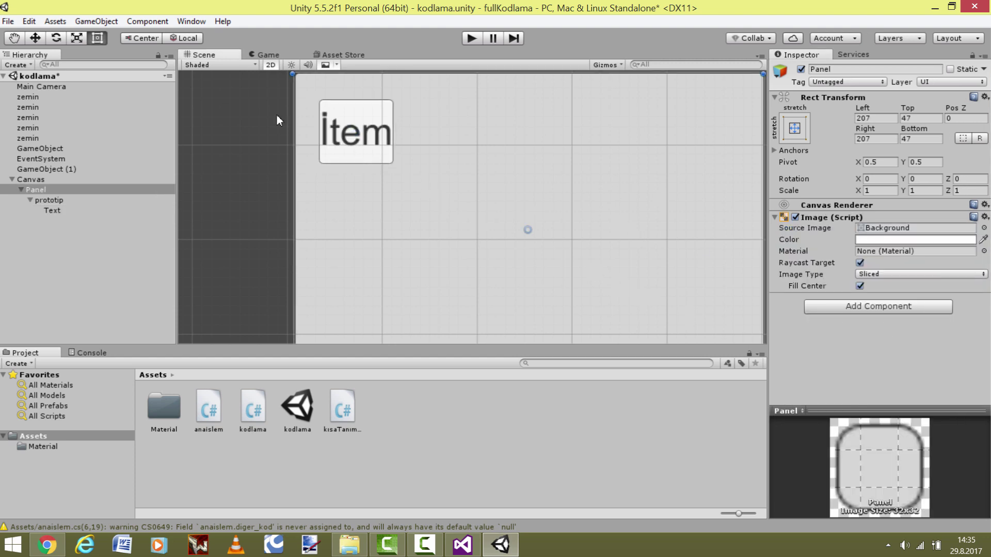
click(358, 144)
click(478, 162)
click(383, 120)
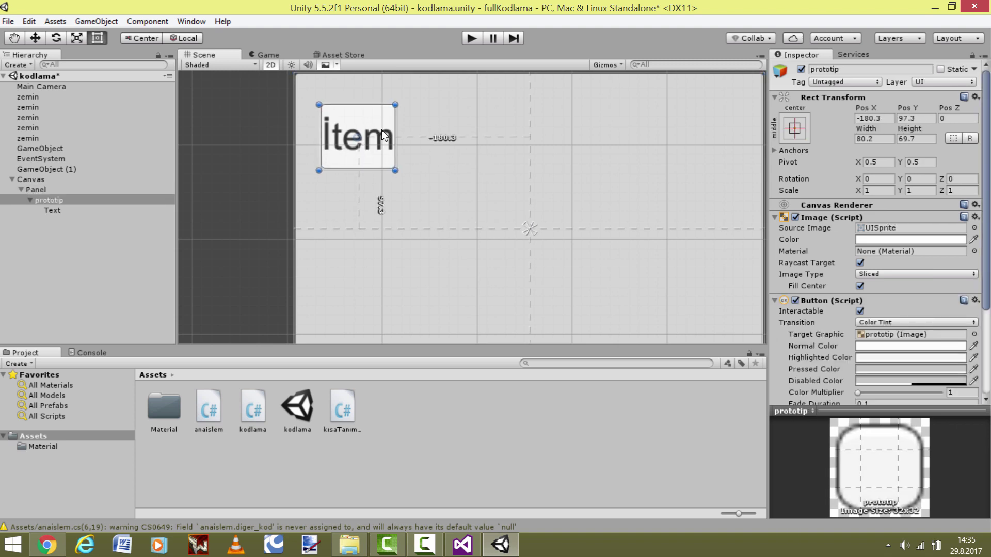
drag(382, 133, 385, 141)
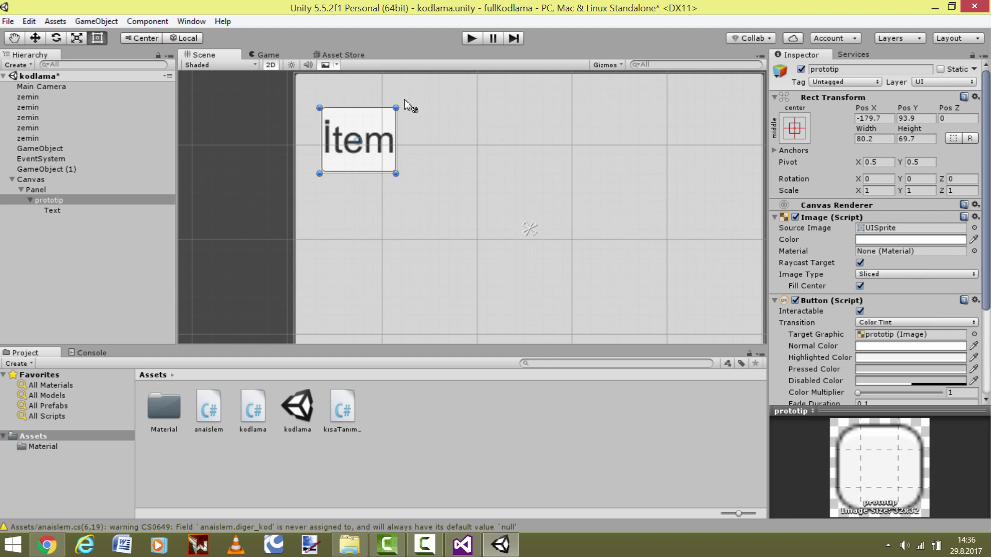
click(49, 200)
- Add a child Button to prototip and shrink it to a small square at its top-right corner
right_click(69, 201)
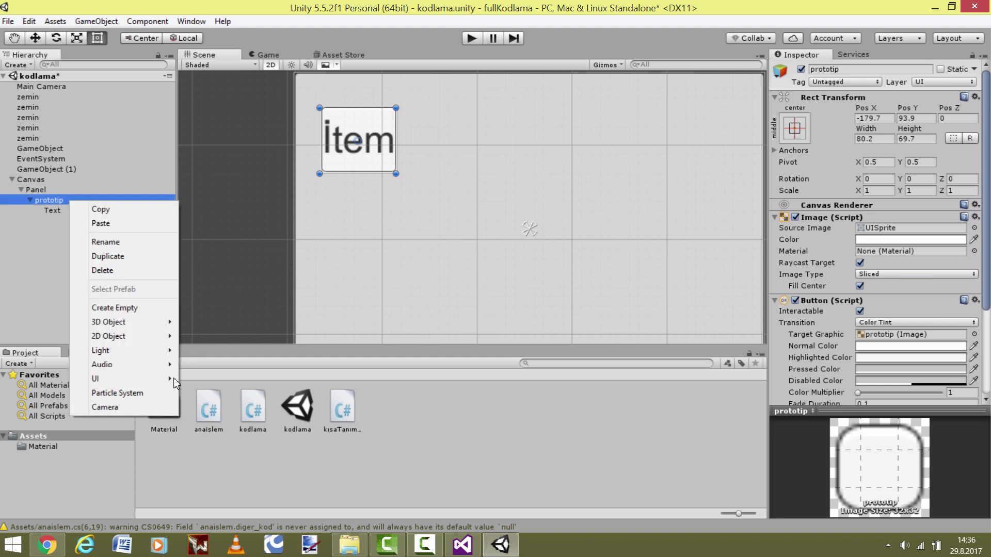
mouse_move(155, 379)
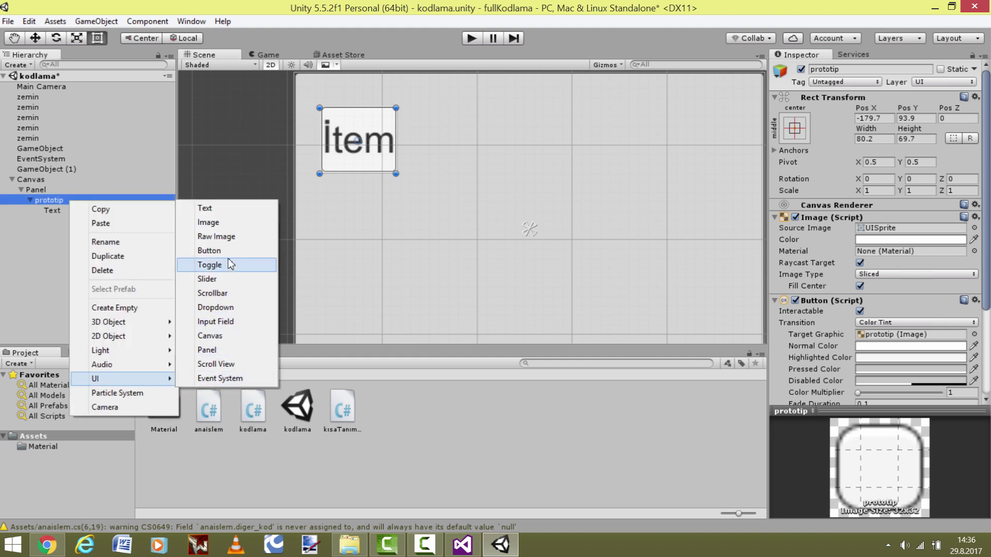
click(259, 250)
mouse_move(433, 154)
mouse_down()
mouse_move(314, 147)
mouse_move(406, 115)
mouse_up()
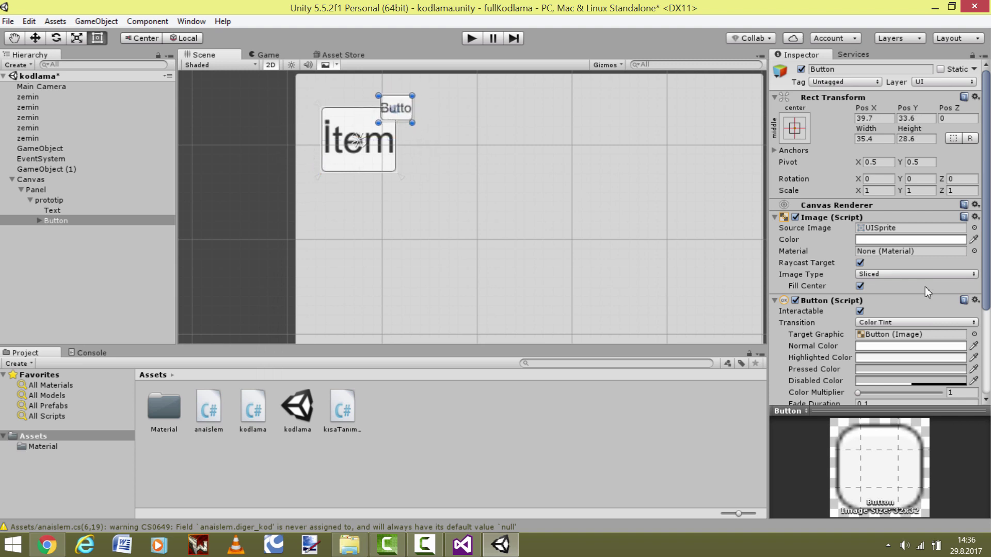
- Set the new button's label to 'X' with Best Fit enabled
click(39, 220)
click(61, 231)
click(875, 246)
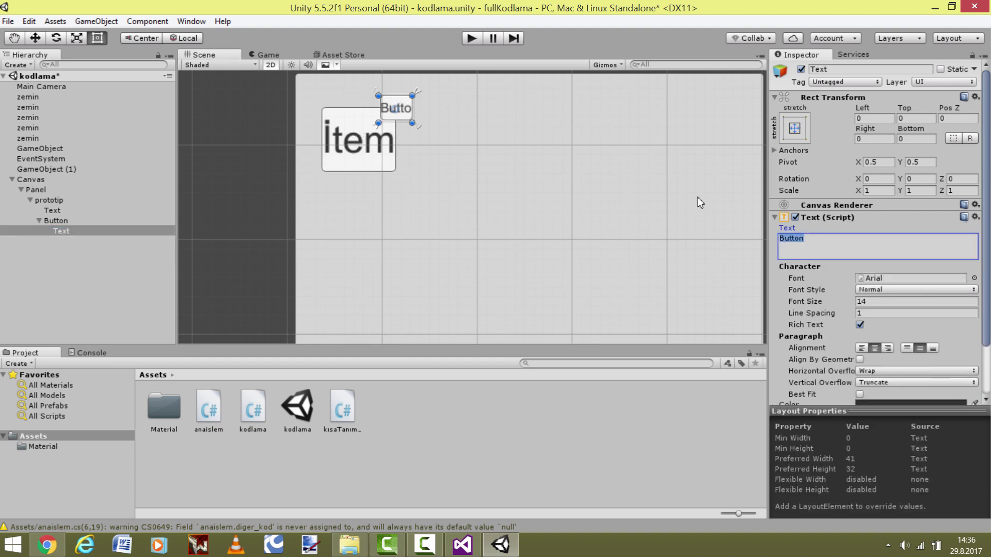
text(X)
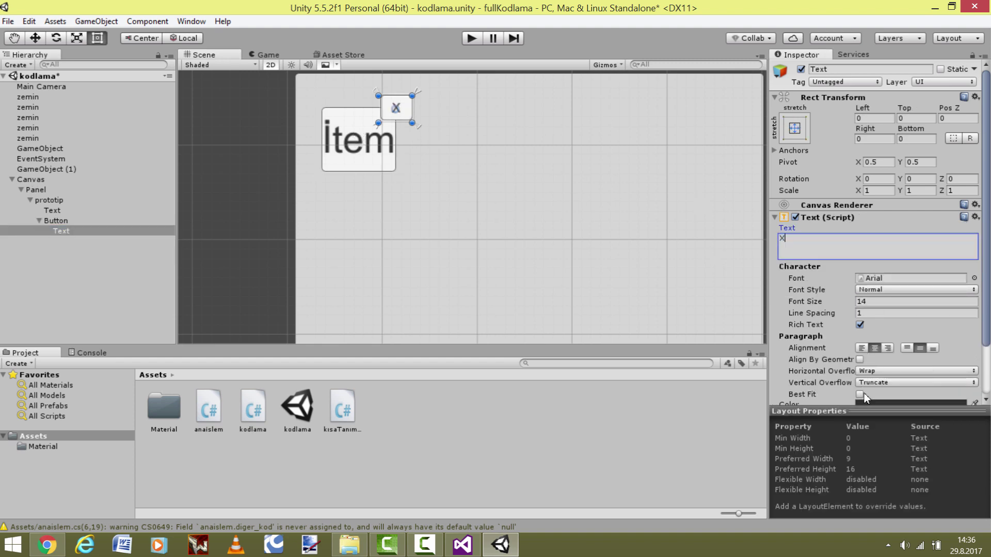
click(860, 394)
click(494, 230)
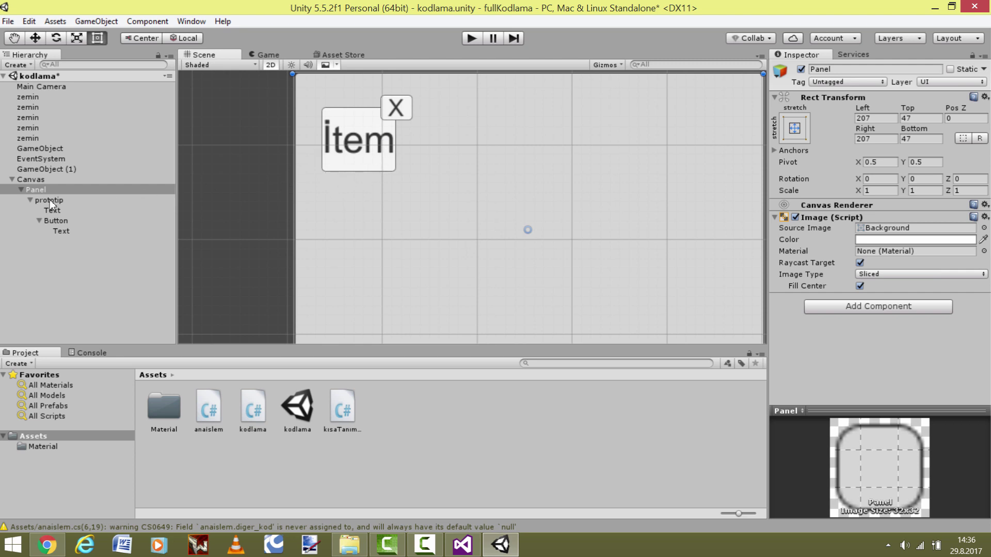
- Drag prototip from the Hierarchy into Assets as a prefab, then delete the scene instance
click(31, 200)
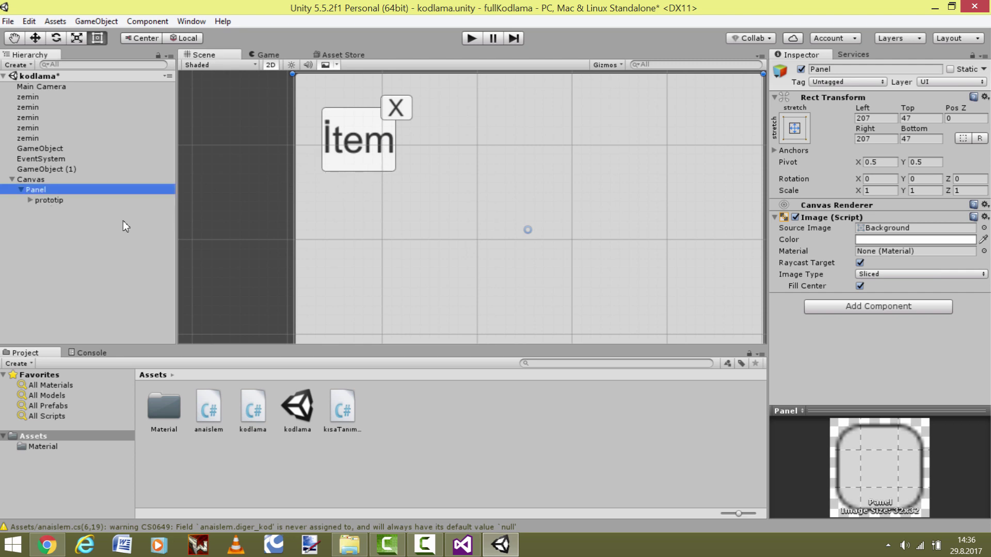
click(103, 227)
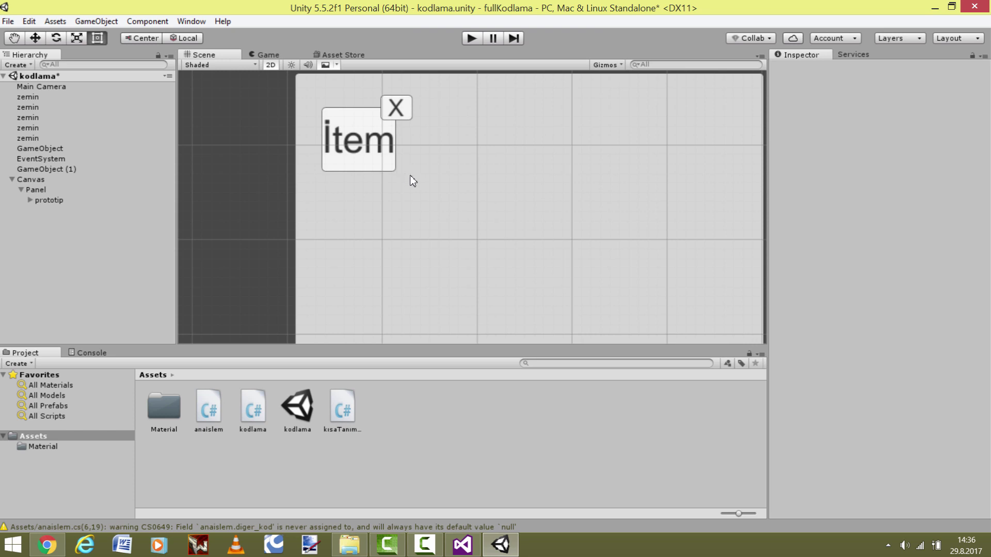
middle_drag(416, 199, 381, 193)
scroll(380, 197, down, 2)
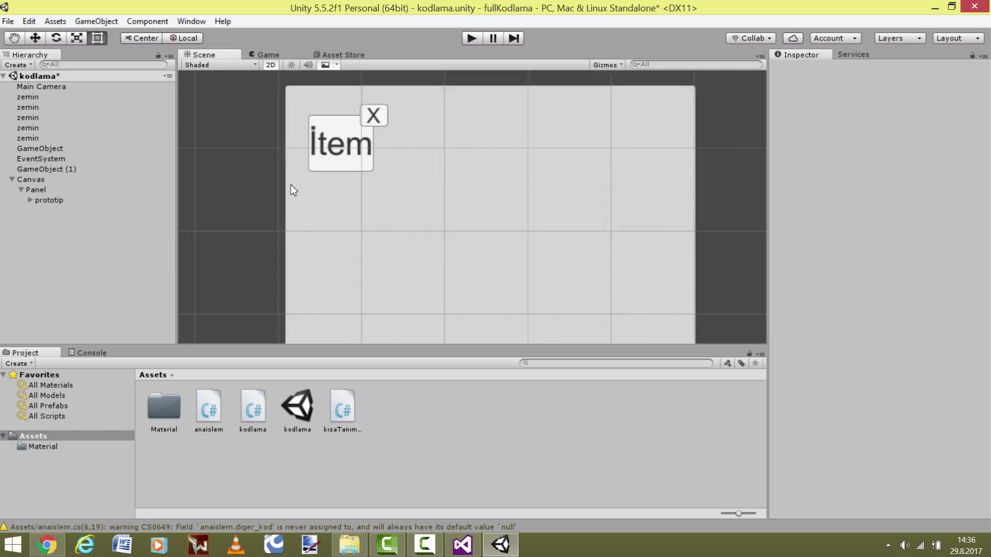
drag(40, 204, 405, 416)
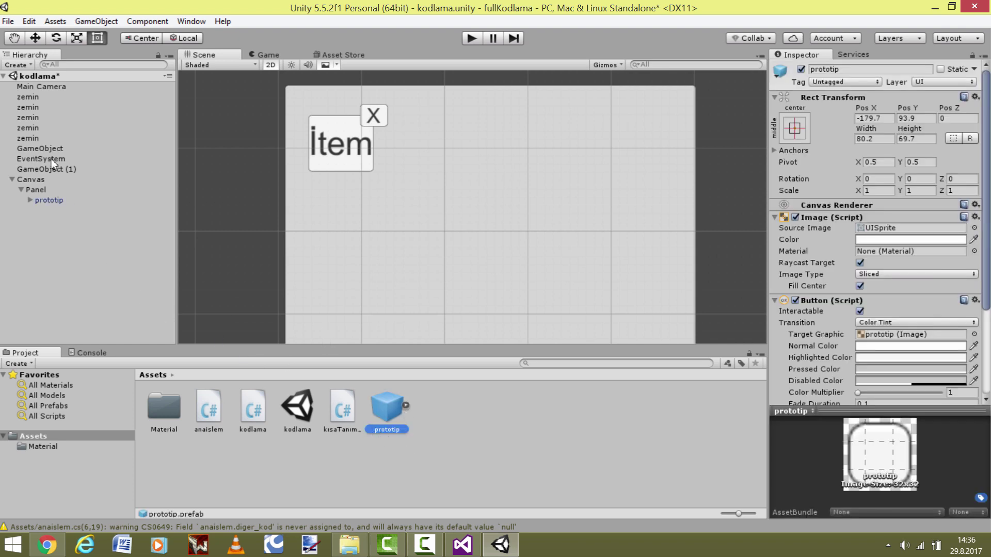
click(65, 199)
key(Delete)
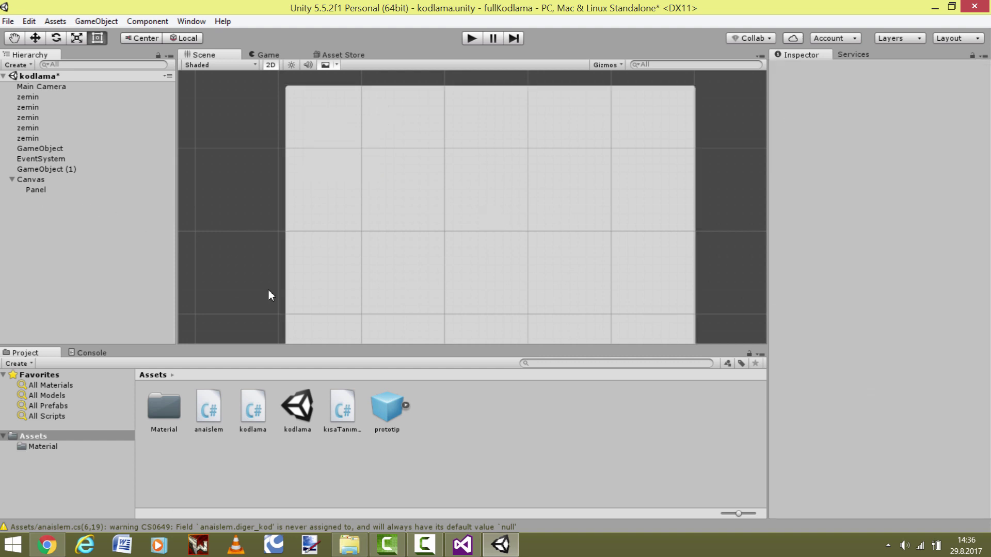
- Zoom and pan the Scene view around the Canvas, then select the Panel in the Hierarchy
scroll(273, 297, down, 3)
scroll(281, 301, down, 1)
scroll(297, 307, up, 1)
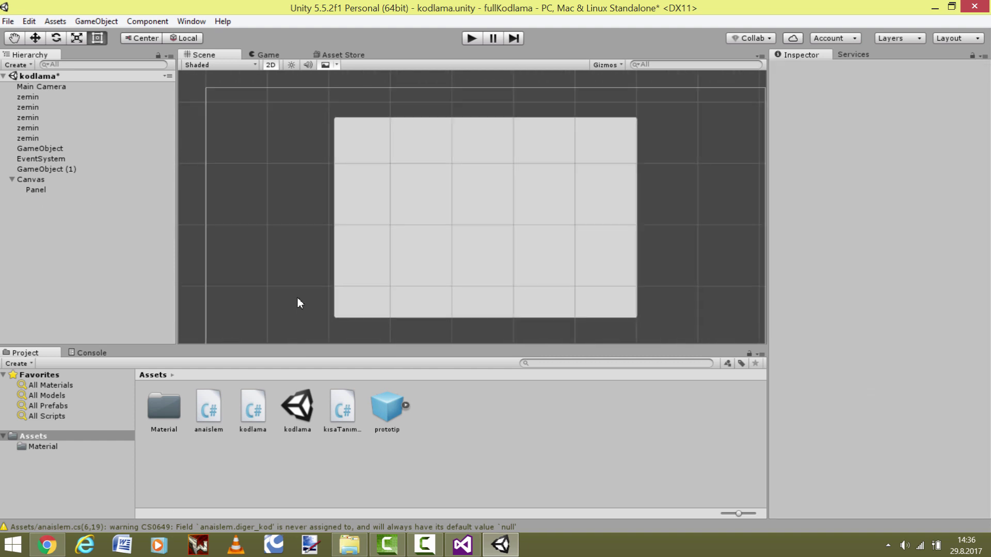
scroll(295, 288, up, 1)
scroll(296, 288, up, 1)
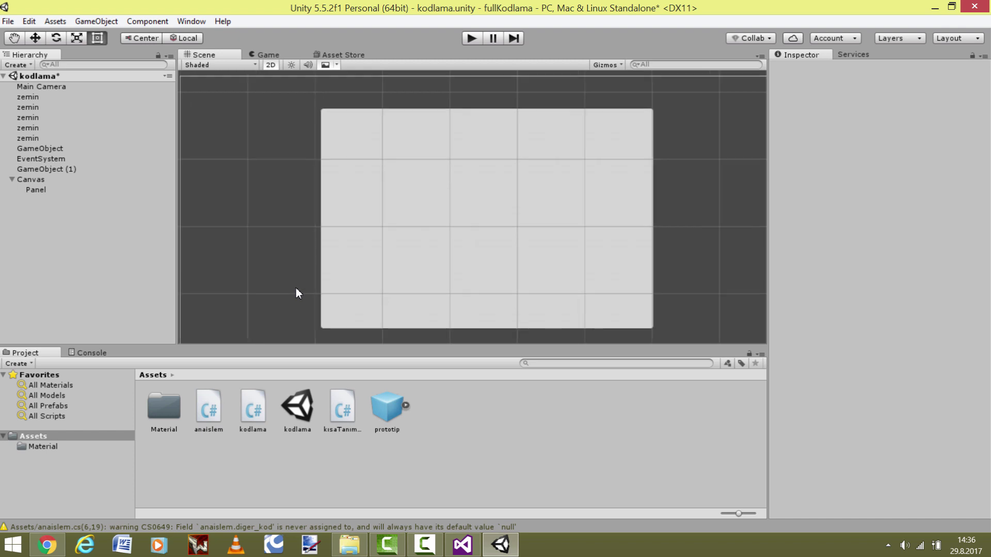
middle_drag(297, 288, 228, 217)
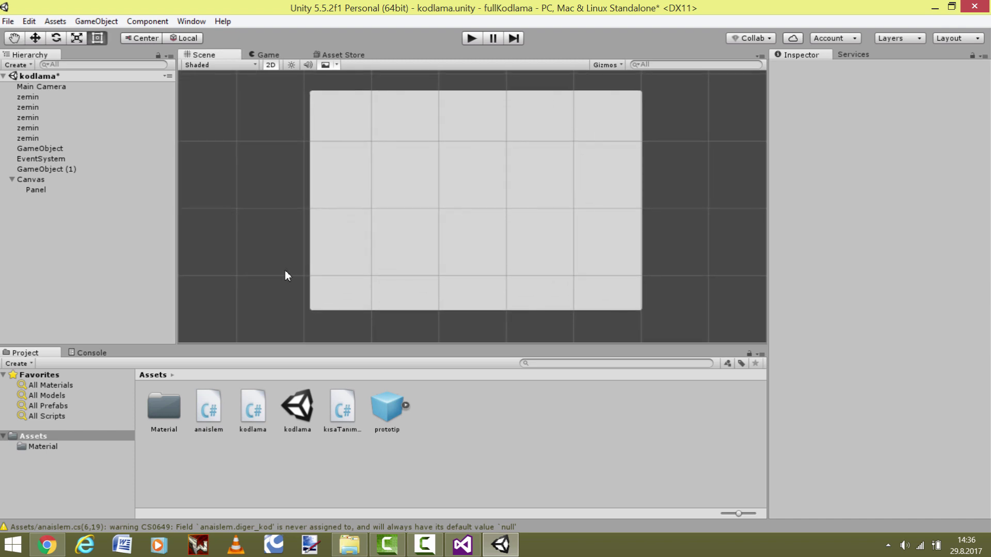
scroll(285, 266, down, 1)
scroll(283, 264, down, 1)
click(36, 190)
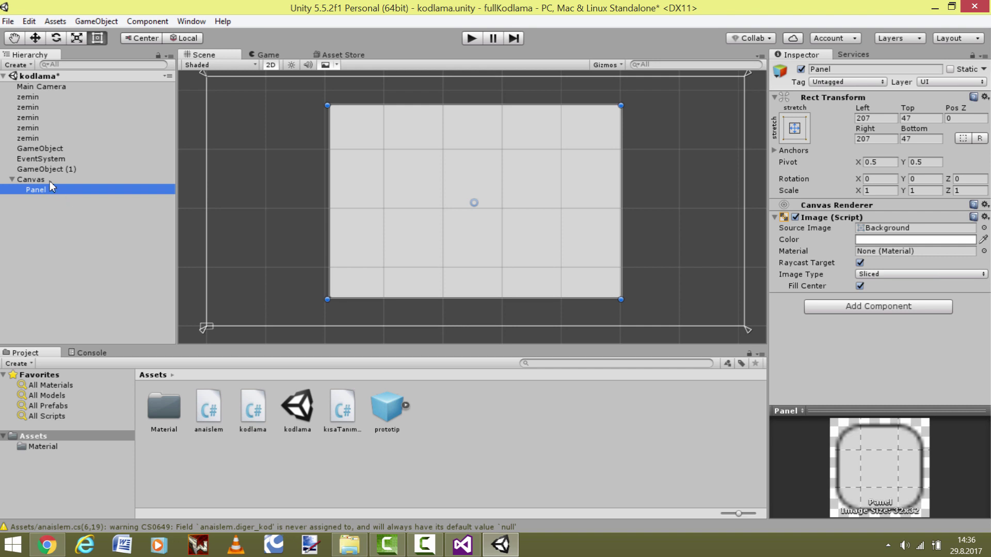
click(48, 150)
right_click(40, 239)
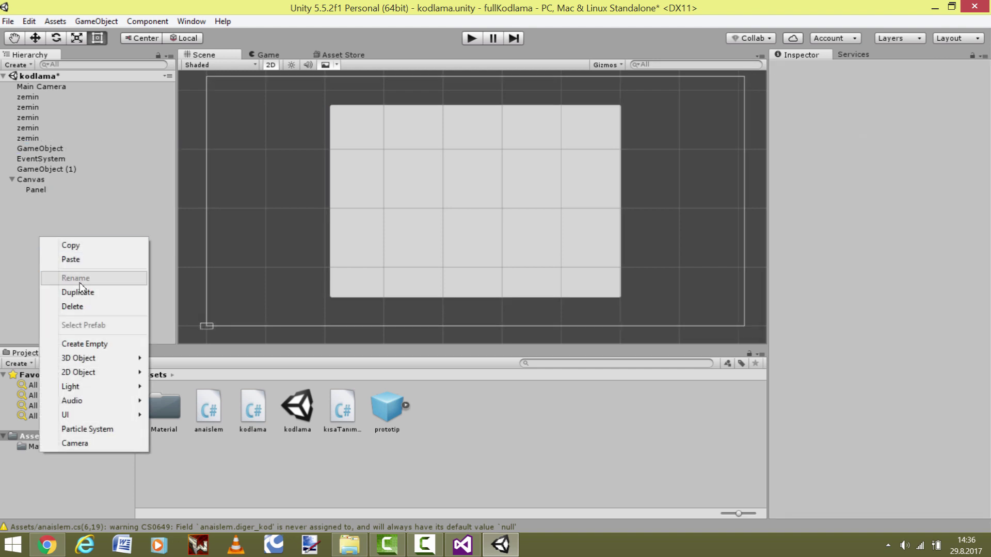
click(42, 216)
click(95, 190)
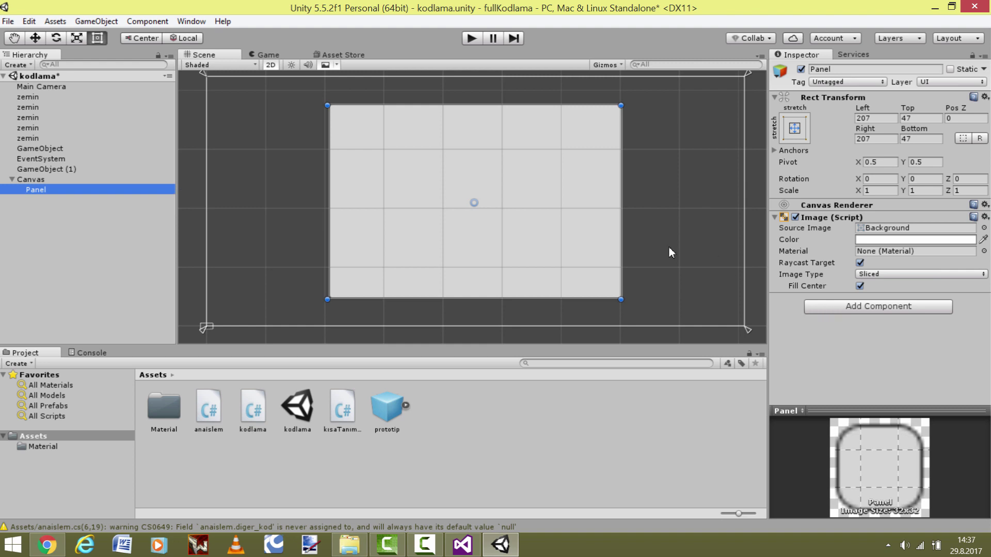
- Add a Grid Layout Group with 50×50 cell size to the Panel and drop the prototip prefab into it
click(837, 308)
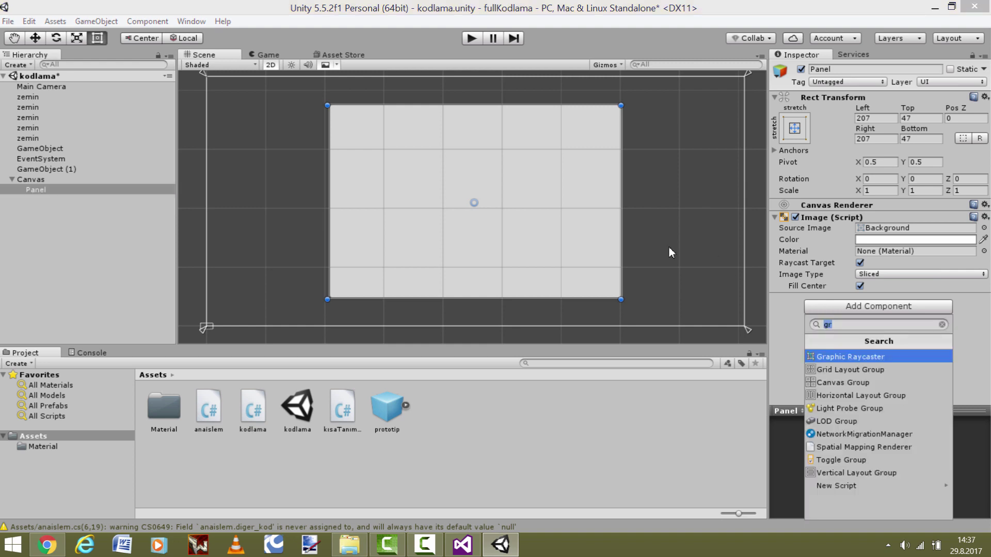
click(842, 326)
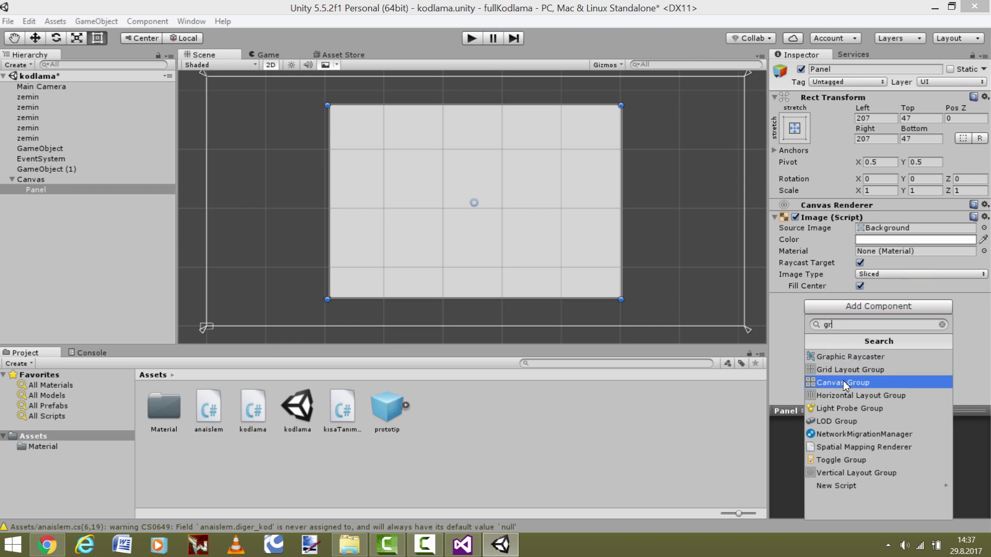
click(854, 369)
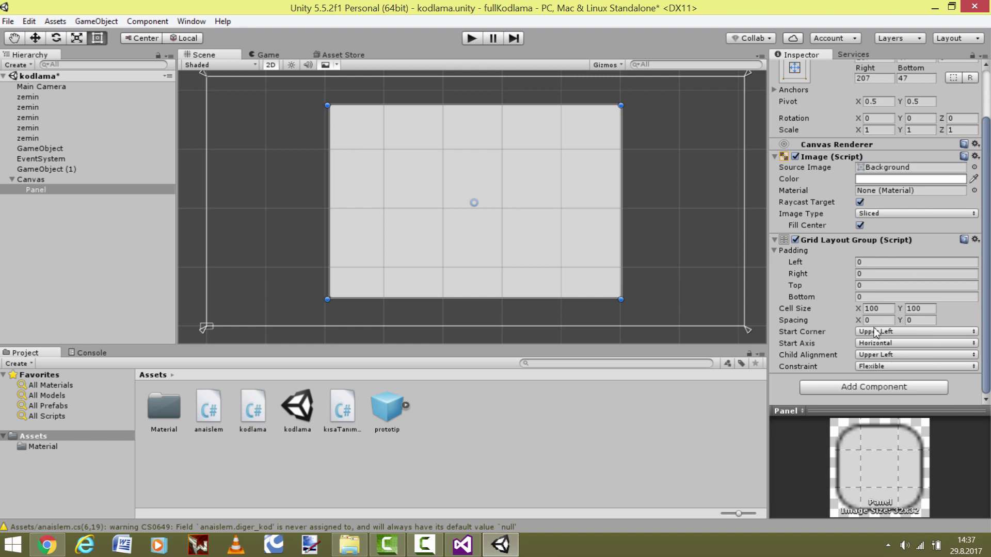
click(877, 308)
text(50)
key(Tab)
text(50)
mouse_move(387, 408)
mouse_down()
mouse_move(41, 158)
mouse_move(39, 189)
mouse_up()
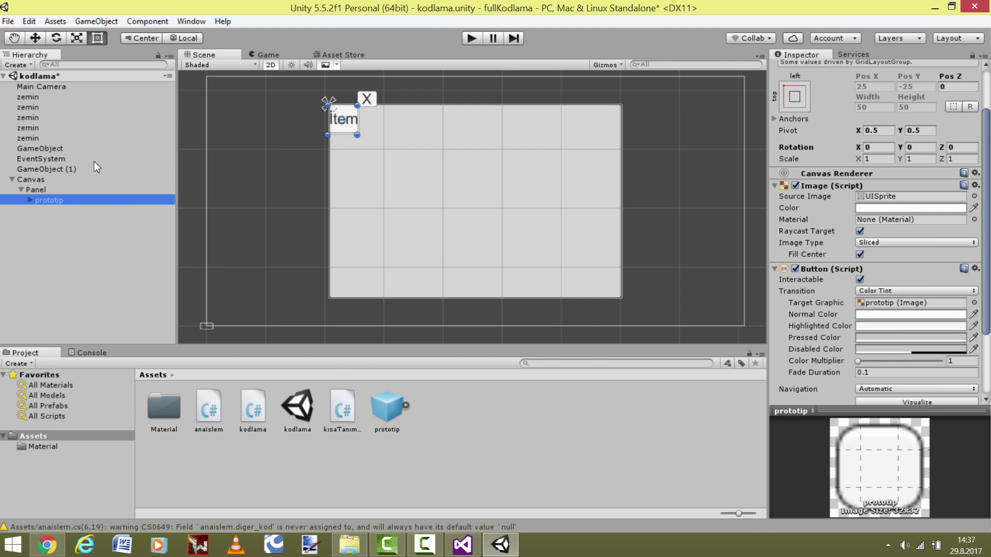
- Undo the first drop, drag in three prototip instances, and move two to the right
key(ctrl+z)
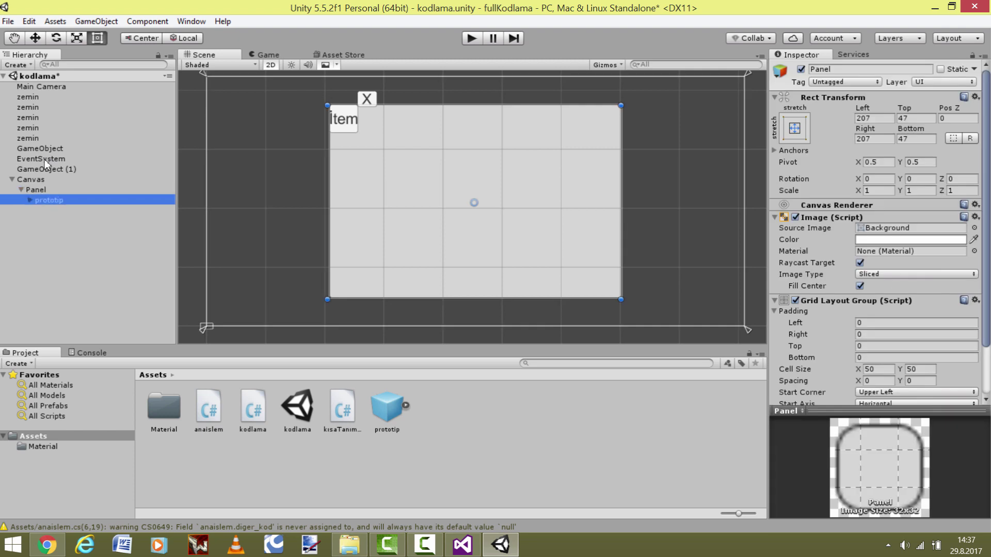
key(ctrl+z)
key(ctrl+z)
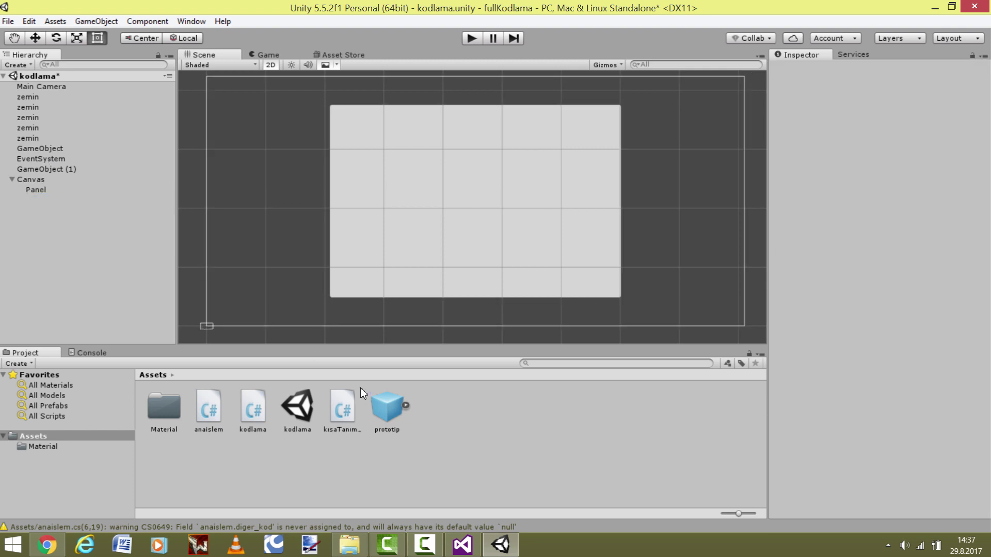
click(36, 189)
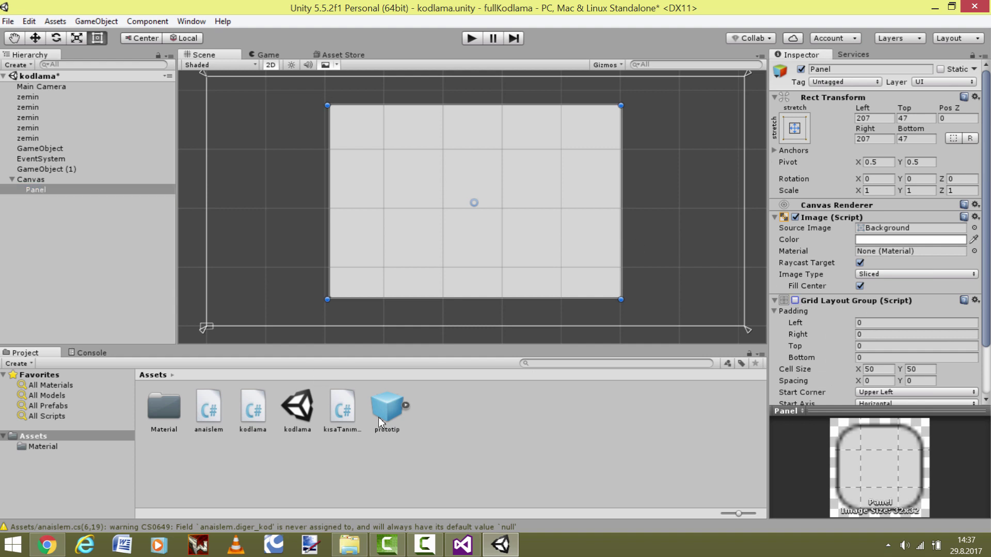
drag(379, 417, 88, 190)
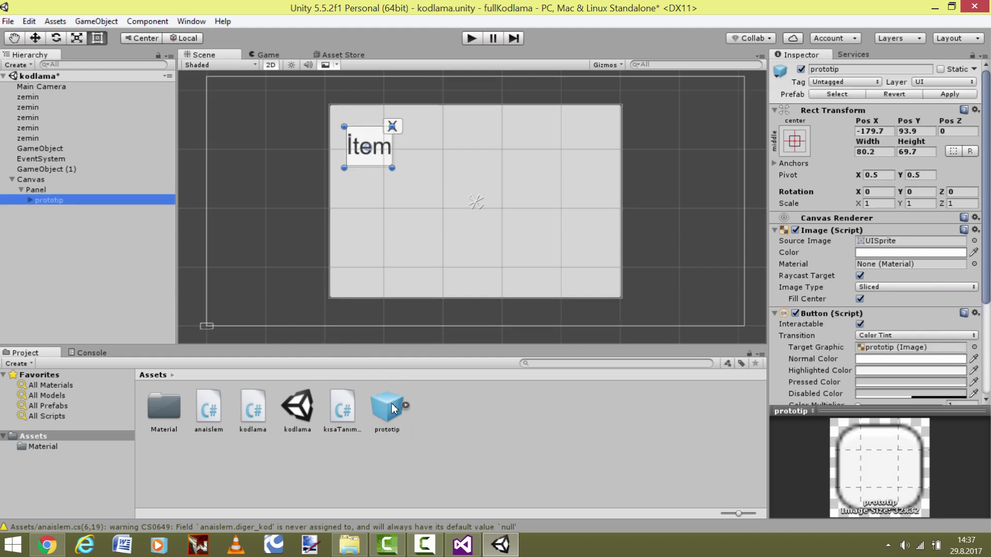
drag(392, 408, 66, 190)
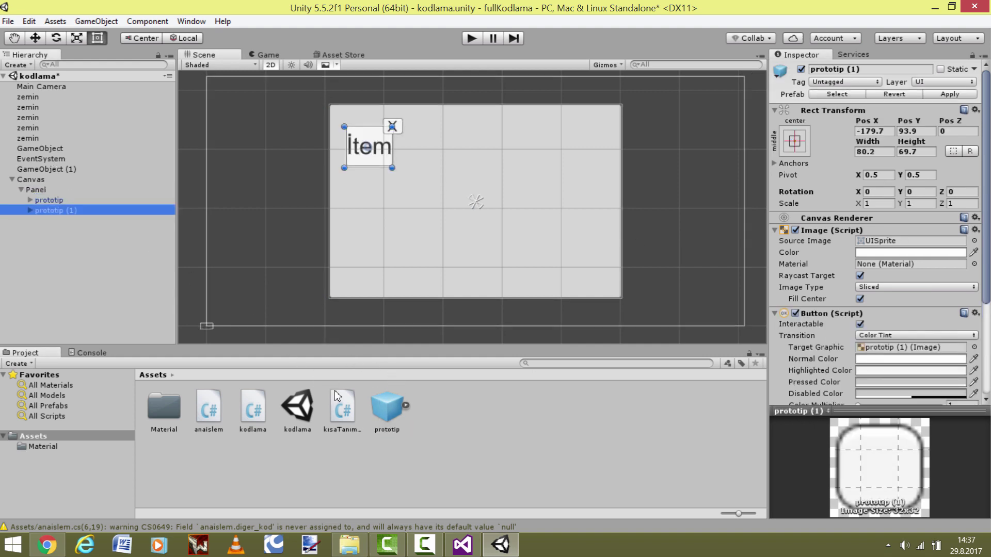
mouse_move(387, 408)
mouse_down()
mouse_move(79, 180)
mouse_move(61, 219)
mouse_up()
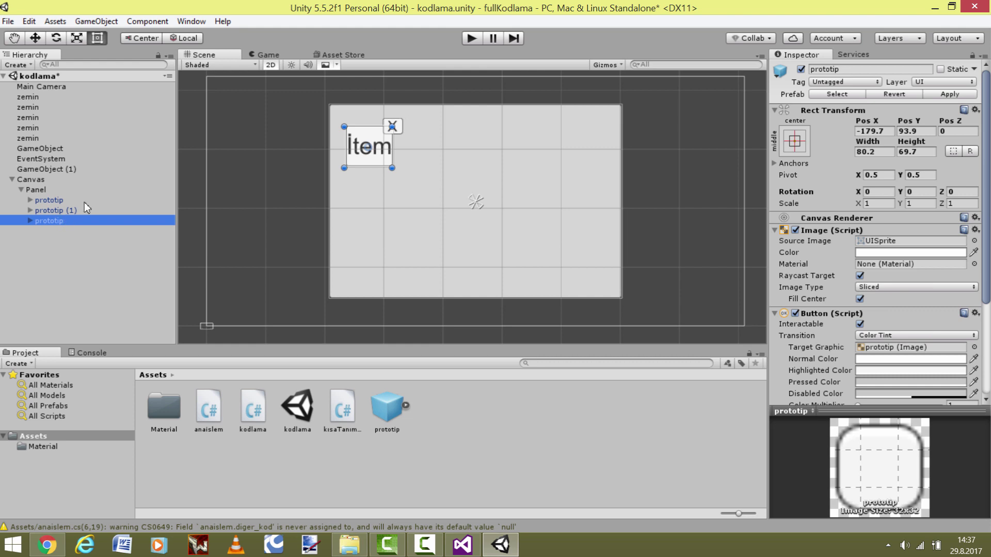
drag(368, 152, 444, 147)
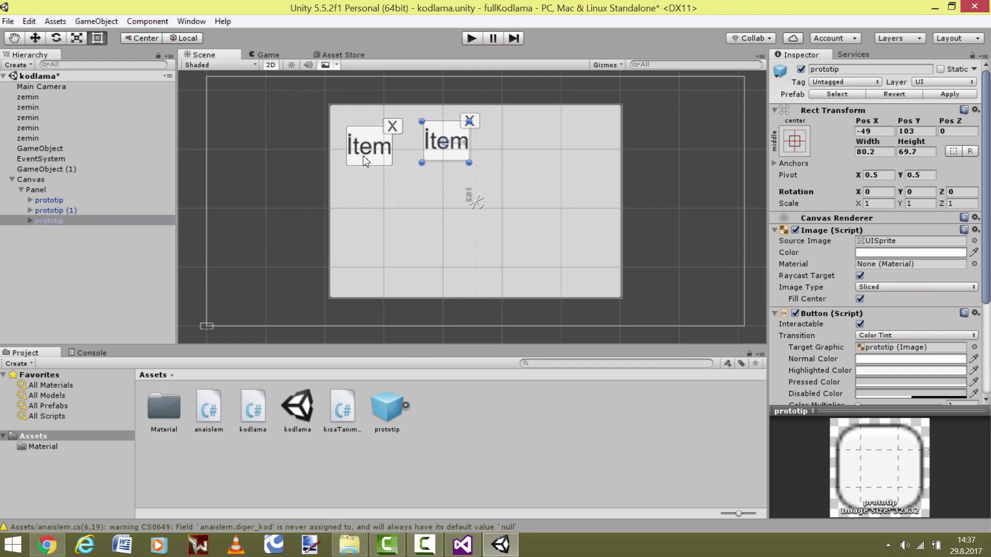
drag(365, 161, 523, 162)
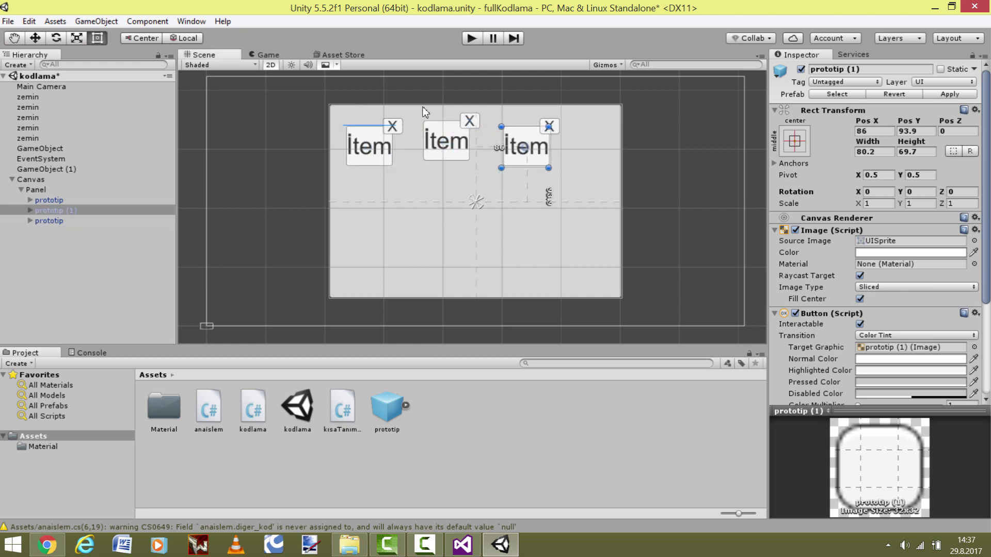
- Shift-select all three prototip slots, delete them, and reselect the empty Panel
click(89, 200)
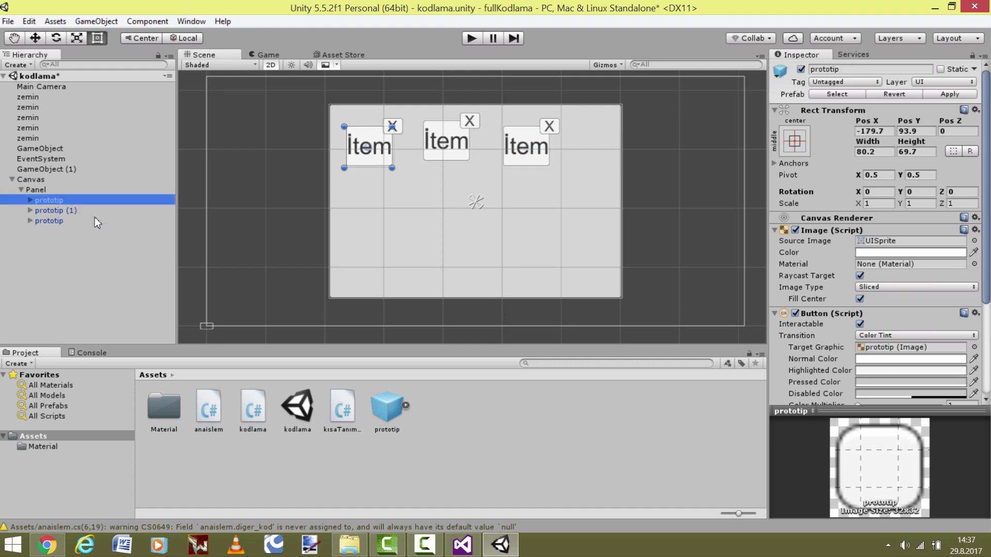
key(shift+Down)
key(shift+Down)
key(Delete)
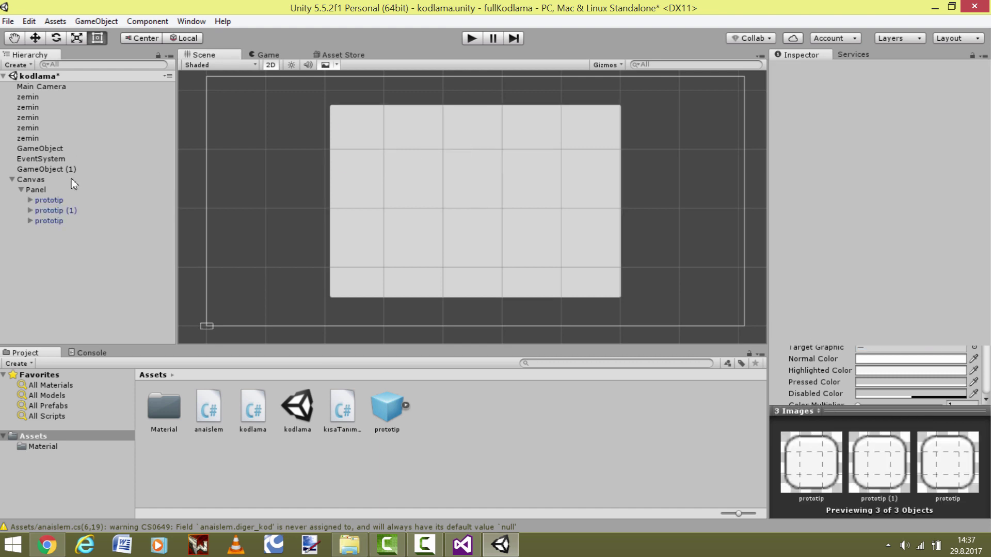
click(59, 190)
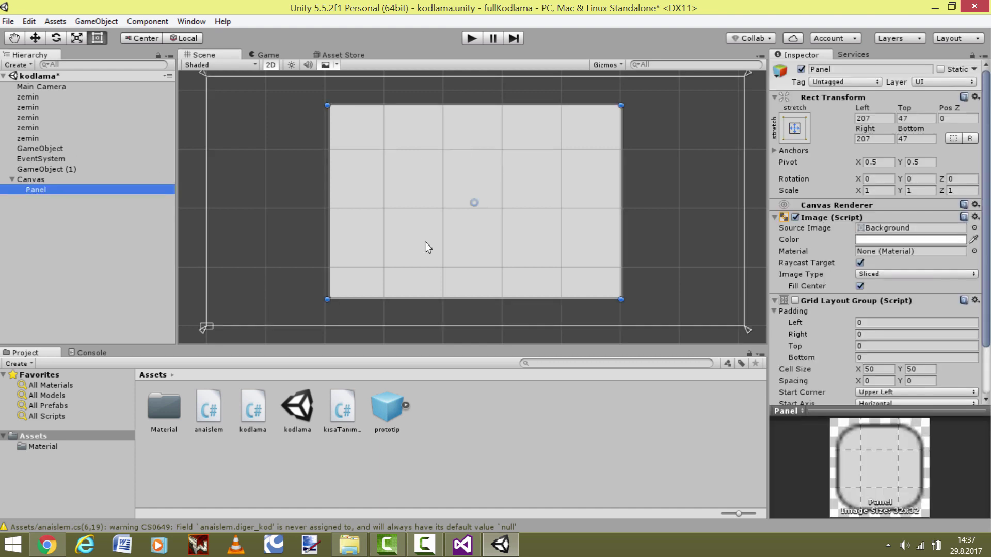
- Re-enable the Panel's Grid Layout Group and drag three prototip slots into the Panel
click(795, 300)
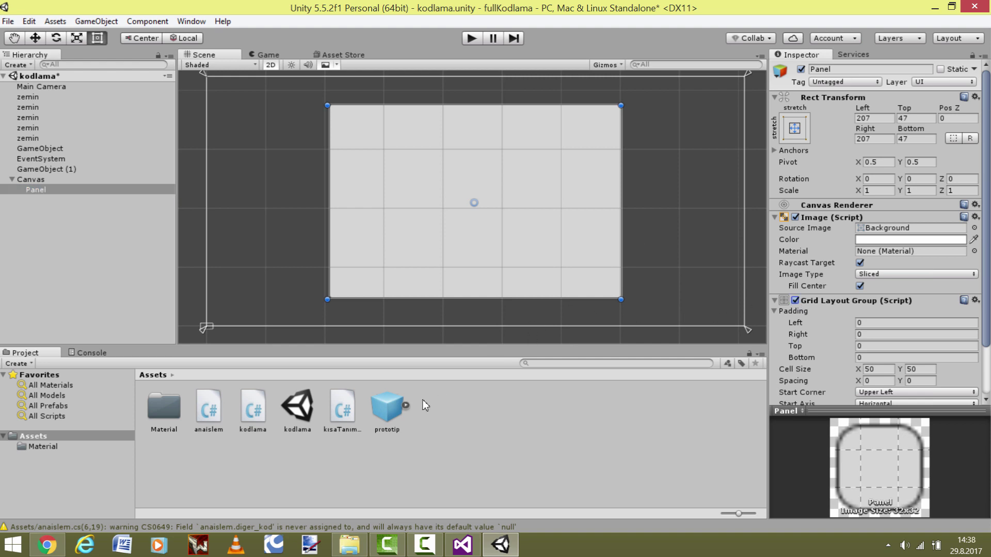
drag(387, 408, 45, 191)
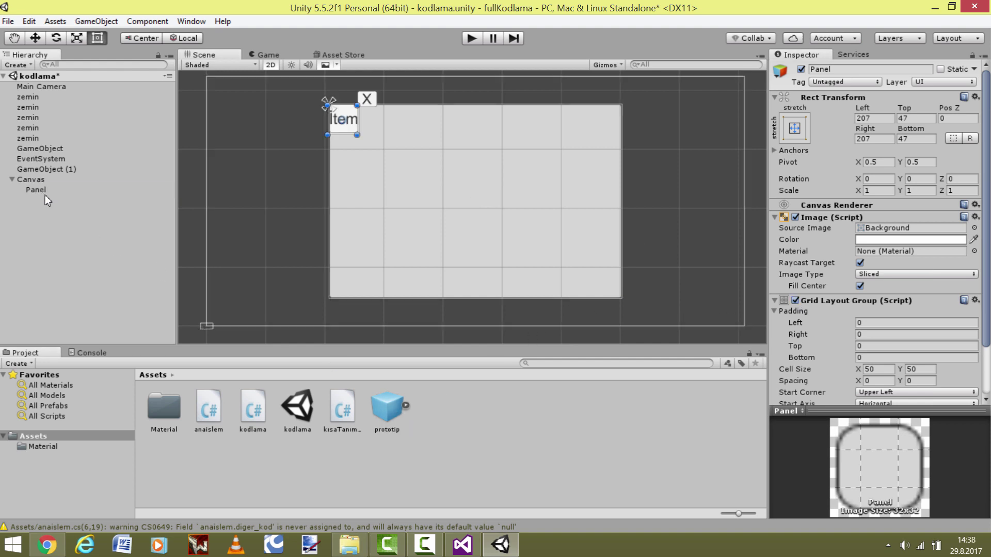
drag(387, 407, 57, 191)
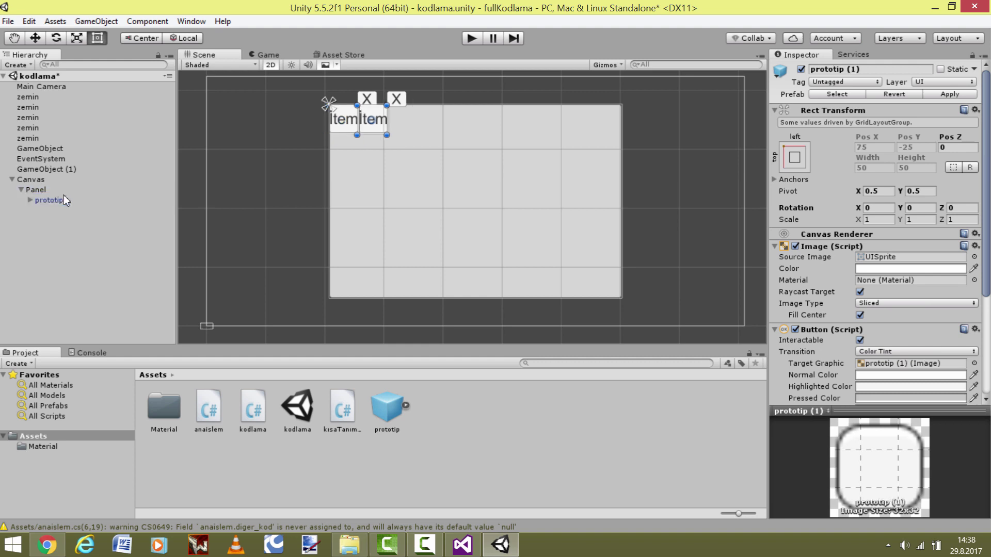
drag(387, 408, 72, 192)
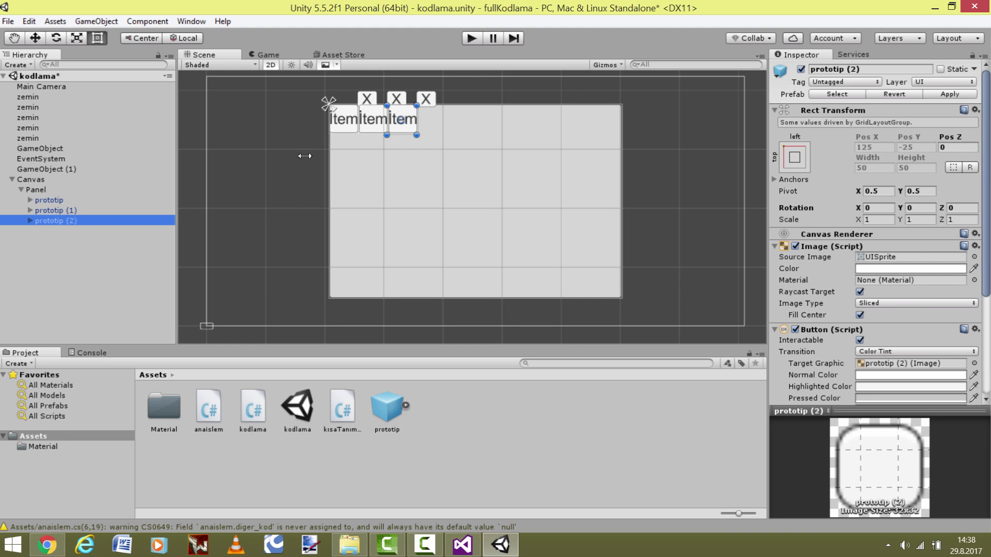
click(69, 191)
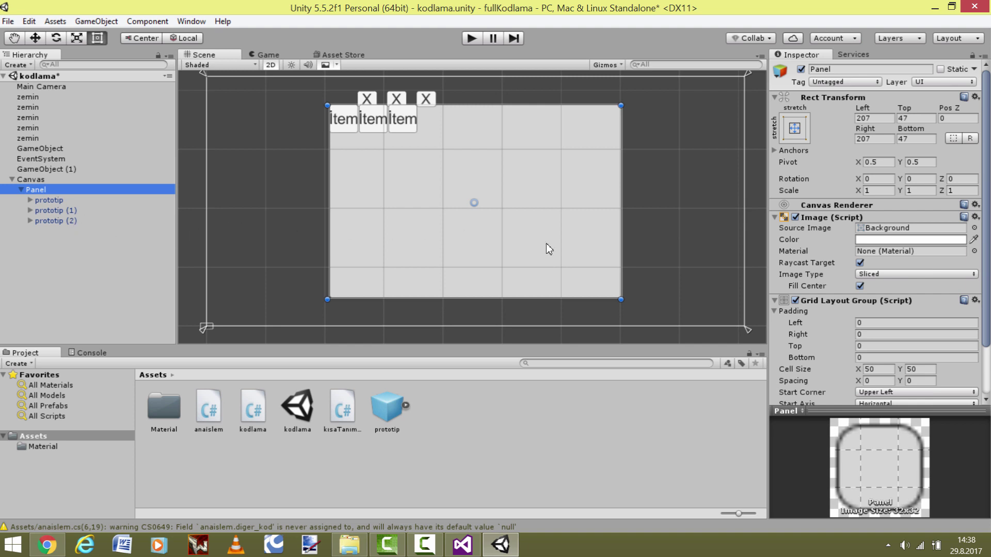
scroll(806, 292, down, 2)
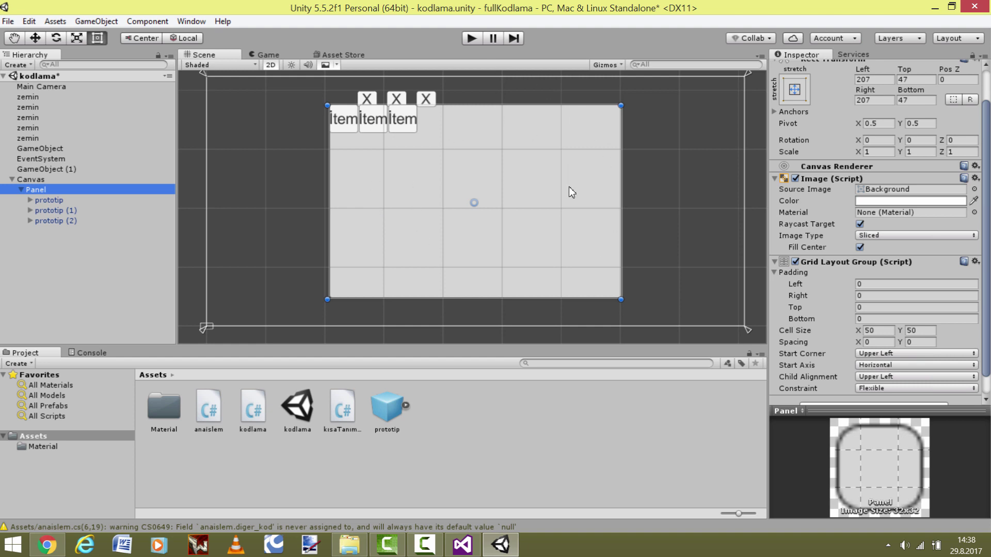
- Set the Panel grid padding to left 10, right 10, top 25 and bottom 25
click(866, 283)
text(10)
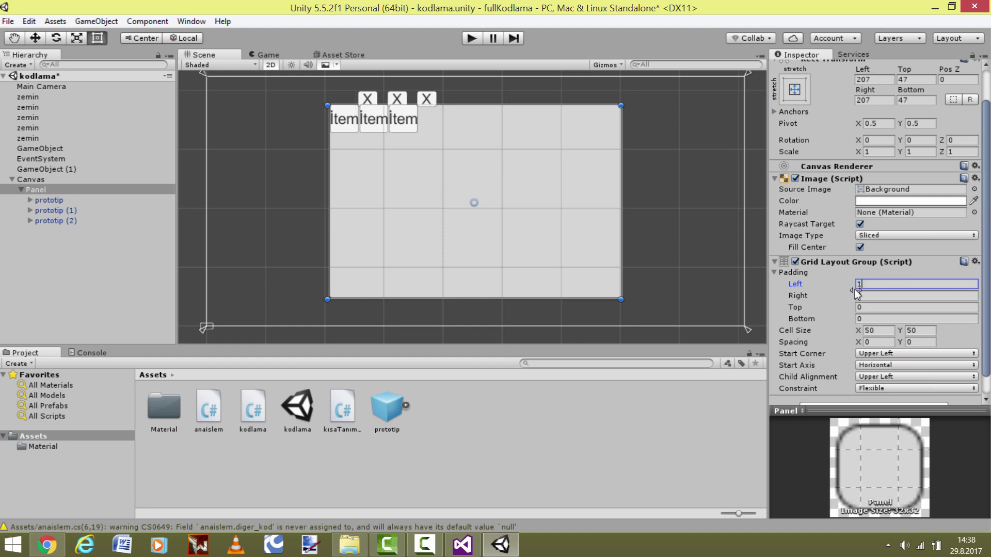
click(857, 292)
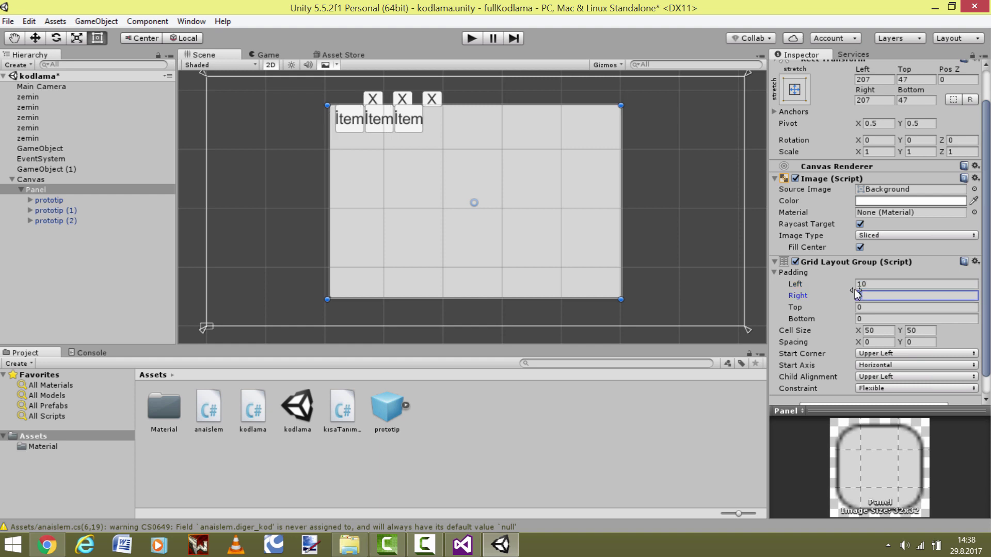
text(10)
key(Tab)
text(25)
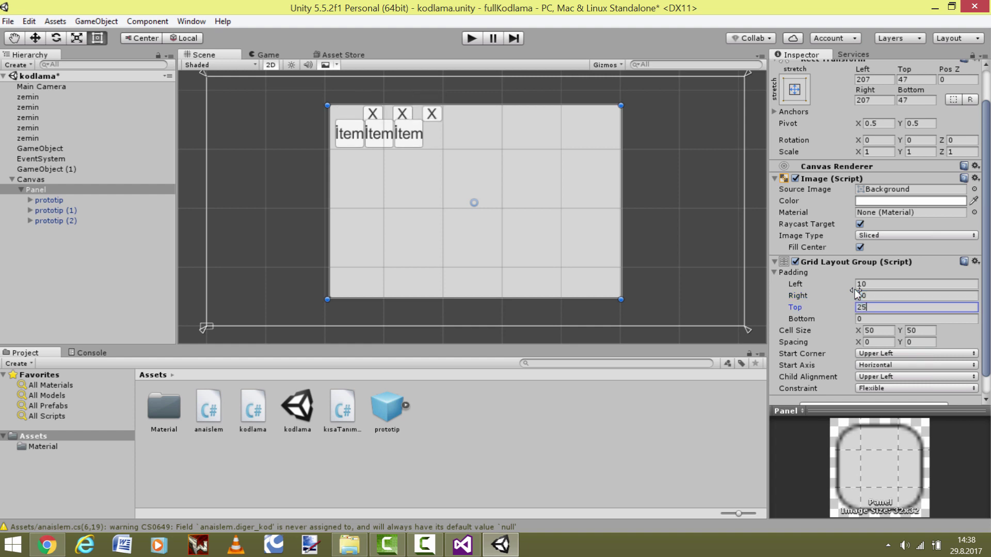
key(Tab)
text(25)
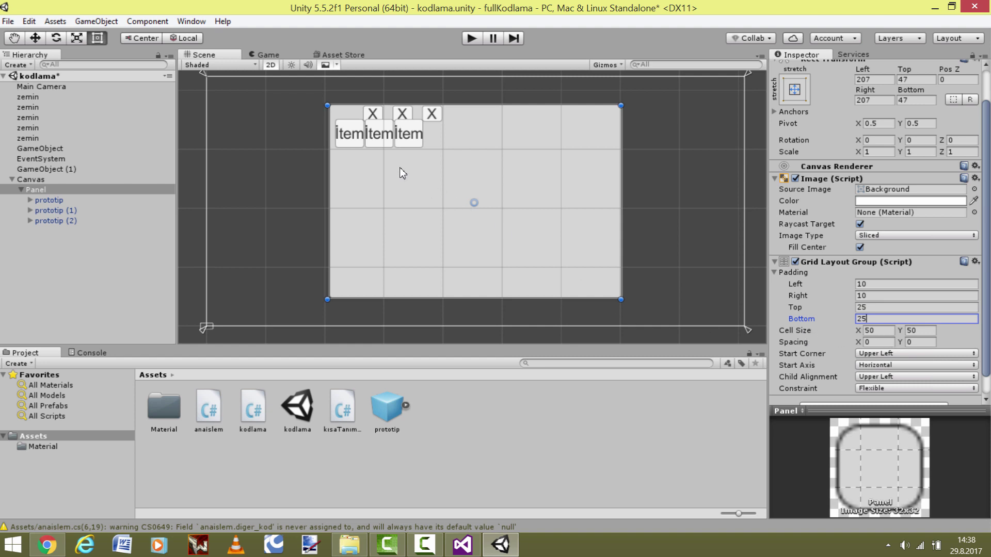
- Set the grid cell size to 70 × 70
mouse_move(859, 330)
mouse_down()
mouse_move(277, 328)
mouse_move(221, 318)
mouse_up()
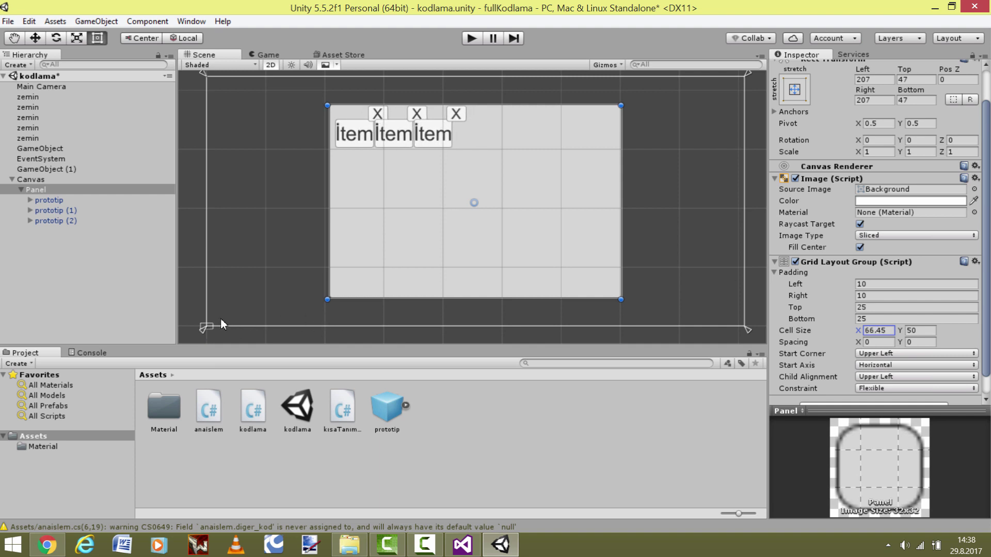
click(886, 335)
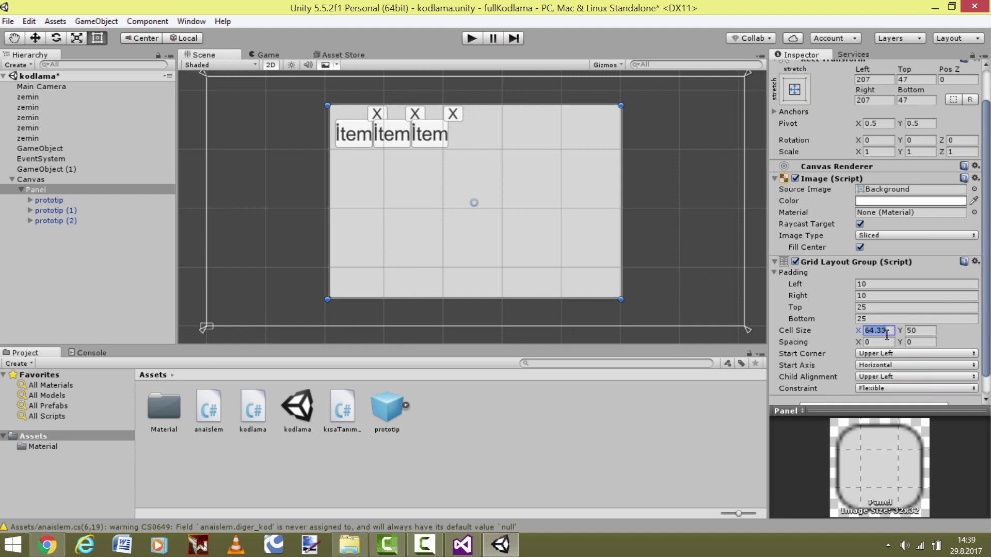
text(70)
key(Tab)
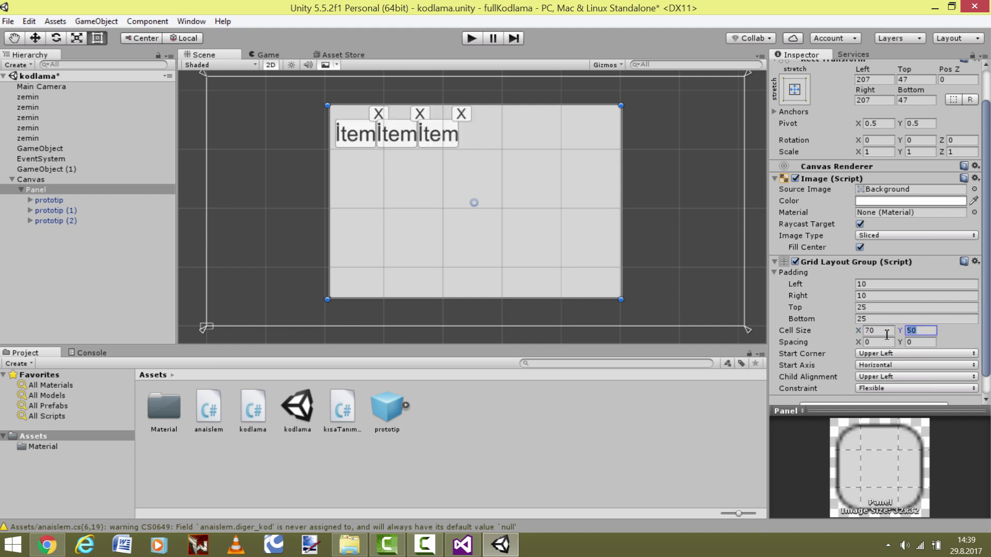
text(70)
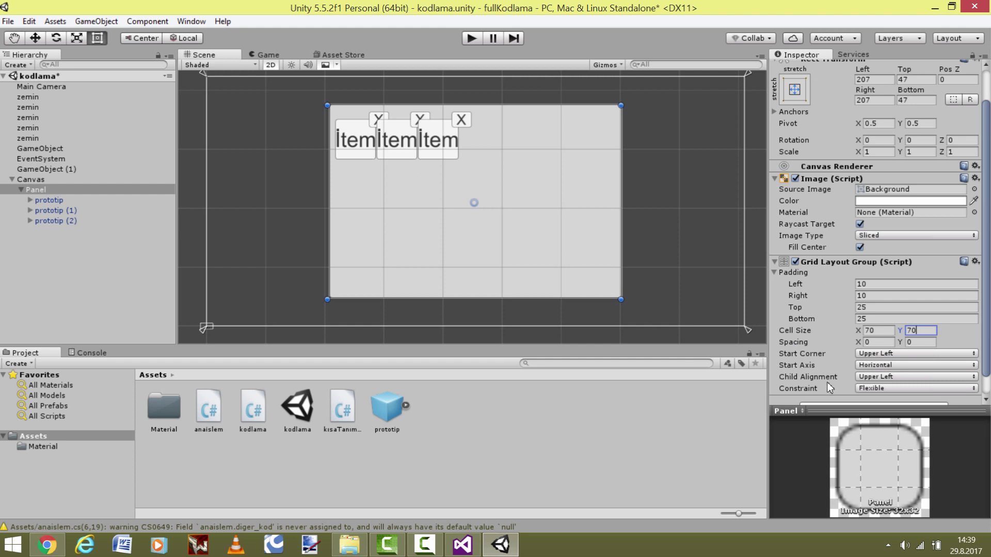
- Set the grid's horizontal spacing to 35
drag(858, 343, 975, 356)
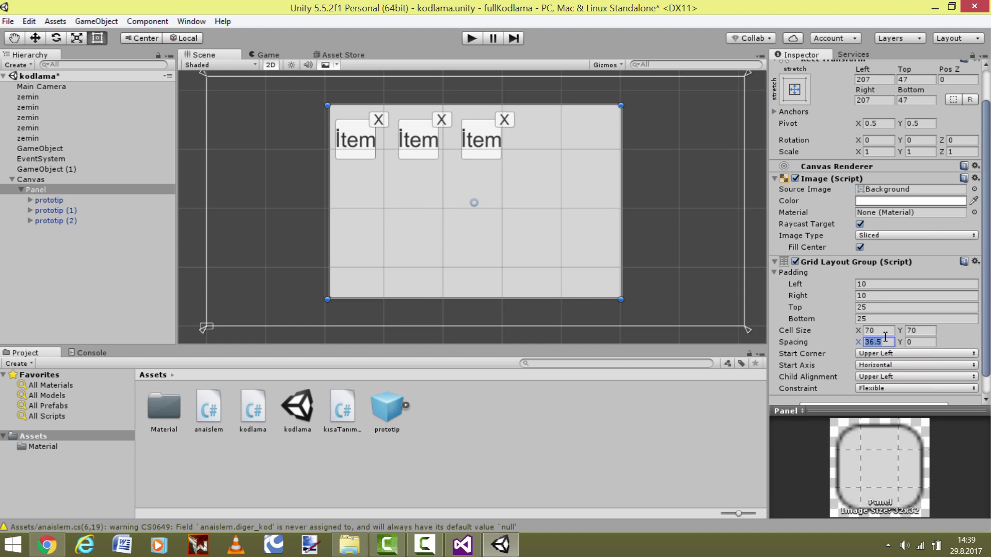
text(45)
key(BackSpace)
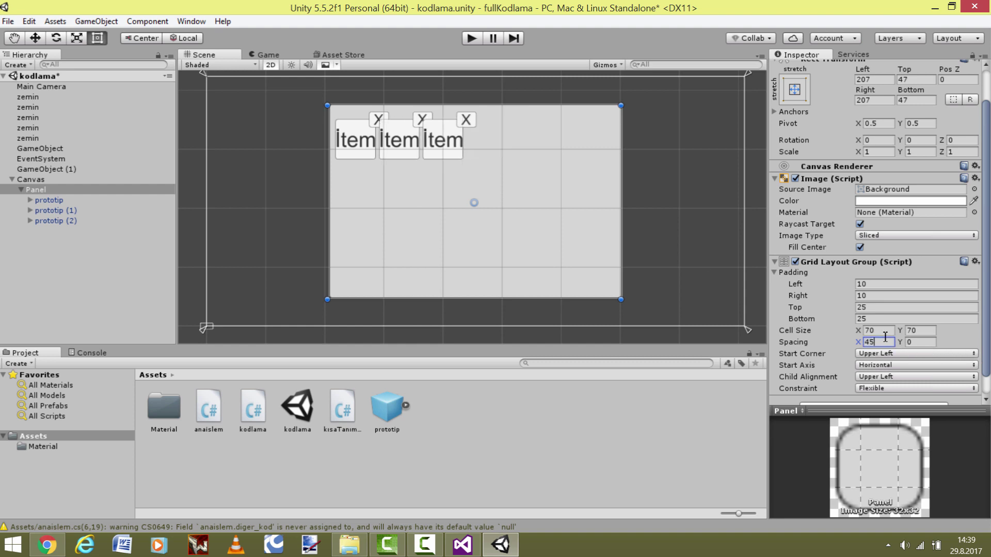
key(BackSpace)
text(35)
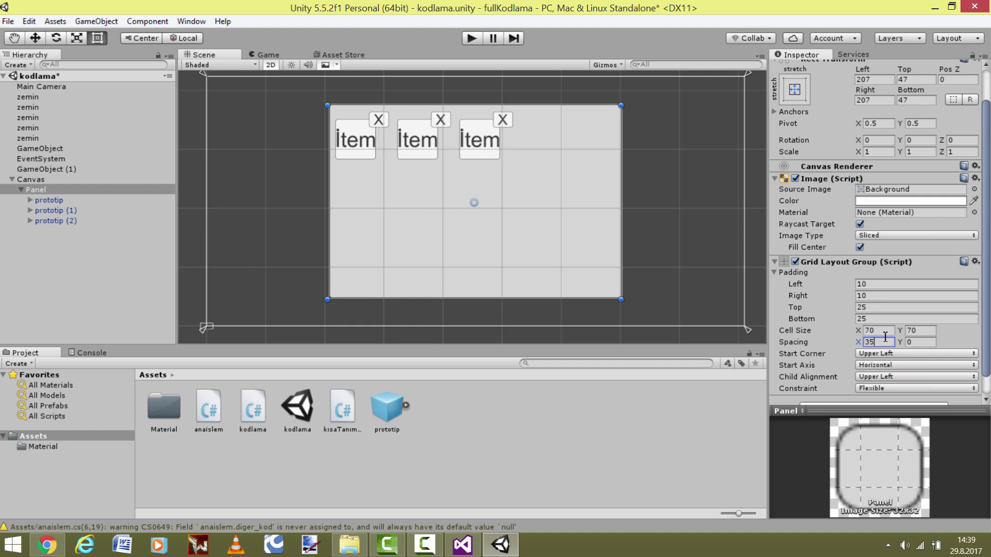
- Set vertical spacing to 35, and try Upper Right start corner before reverting to Upper Left
click(928, 343)
text(35)
click(872, 354)
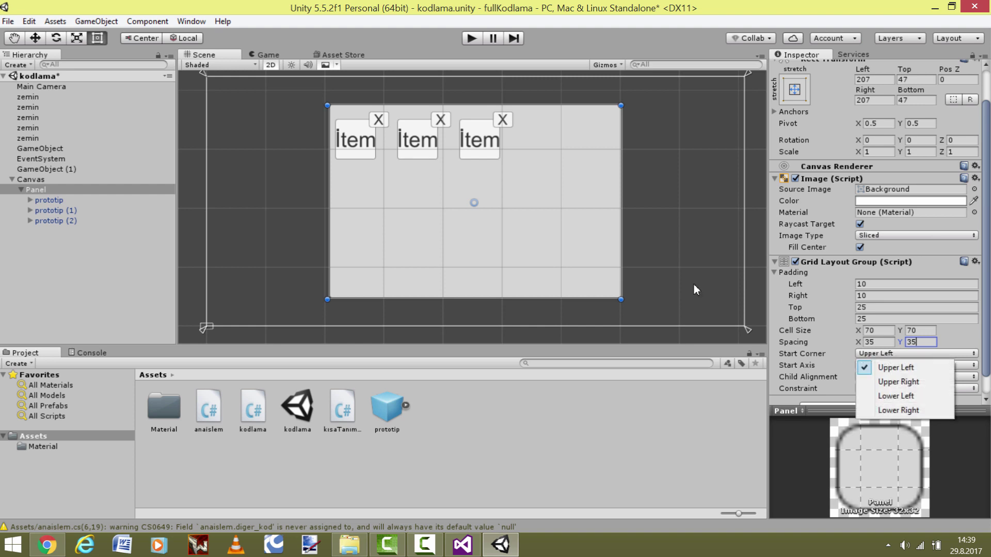
key(Down)
key(Down)
key(Return)
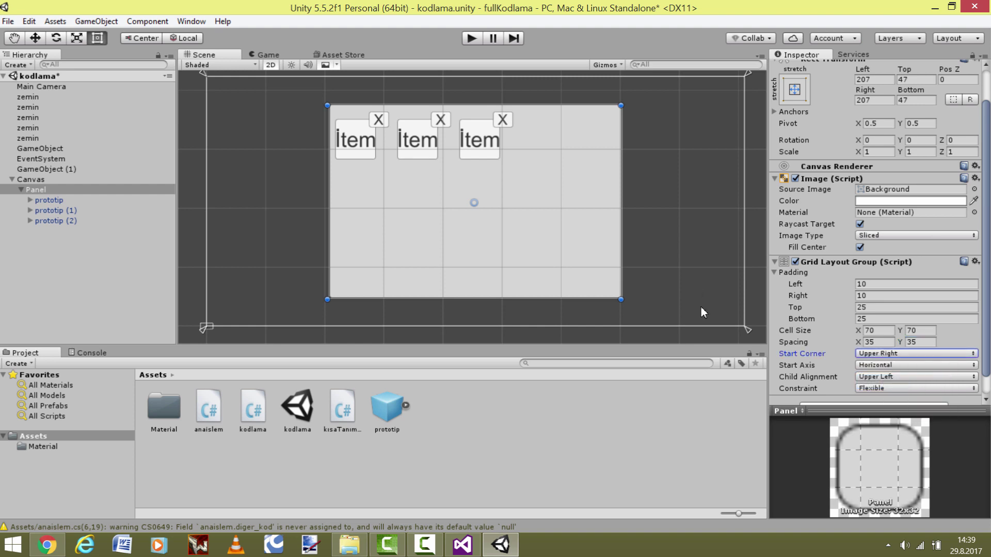
click(879, 355)
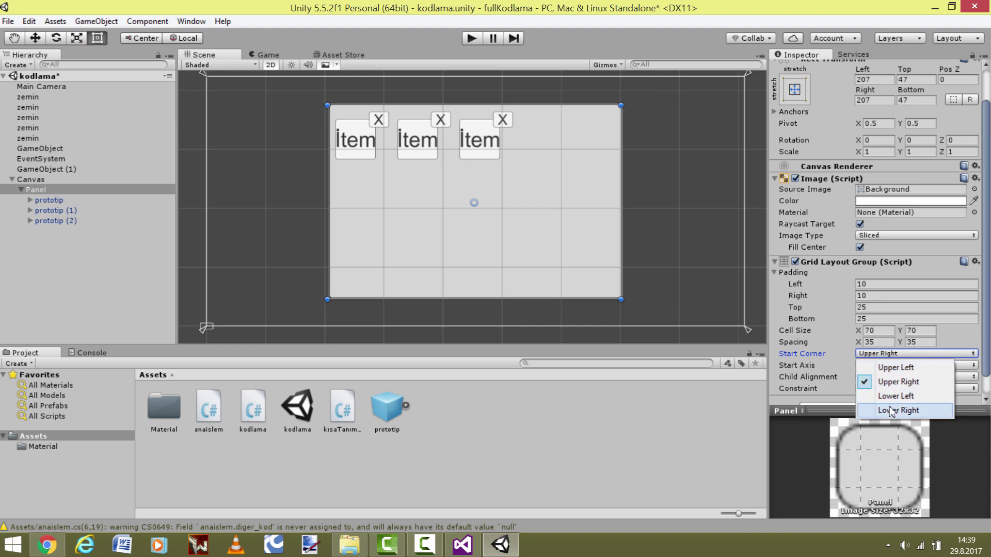
click(887, 367)
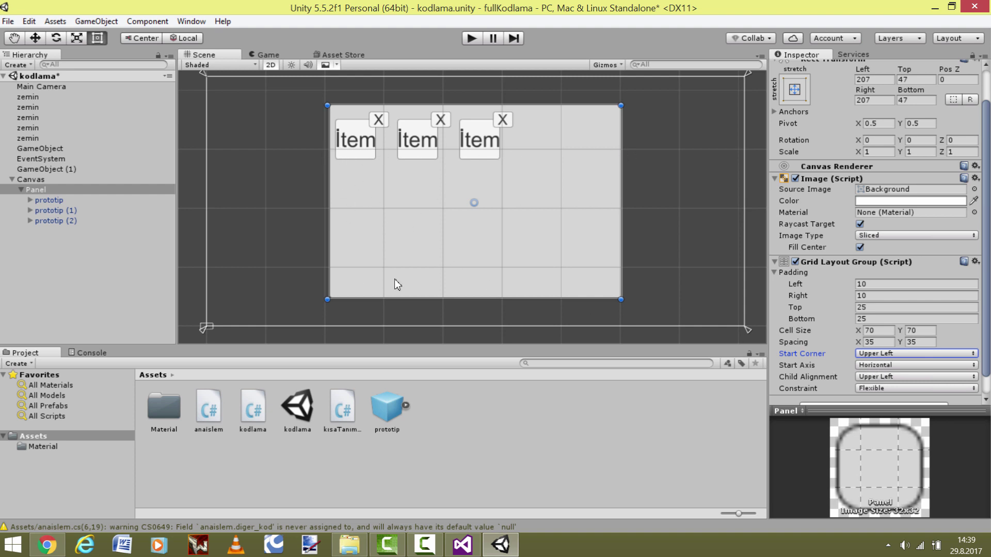
- Keep Horizontal as the start axis and check the Constraint options
click(896, 365)
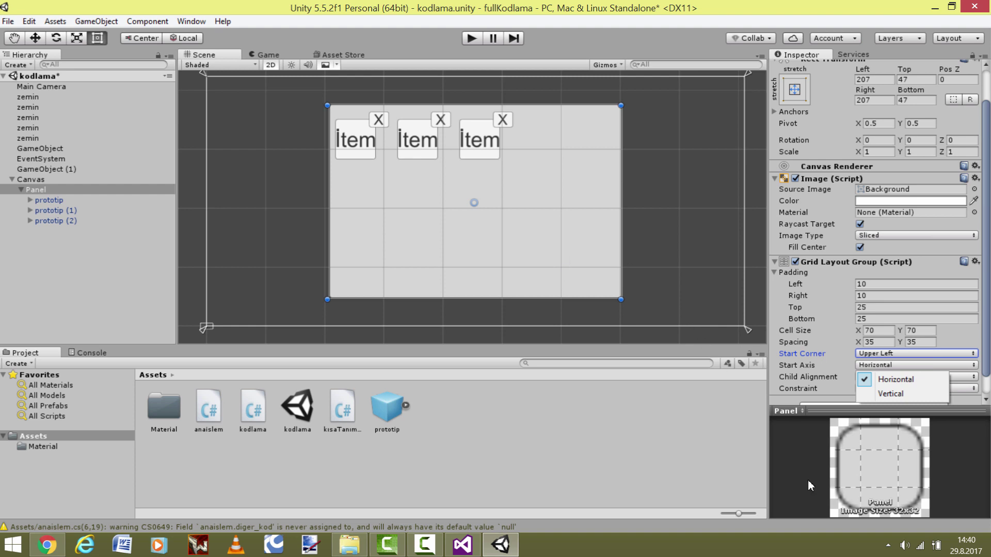
click(989, 312)
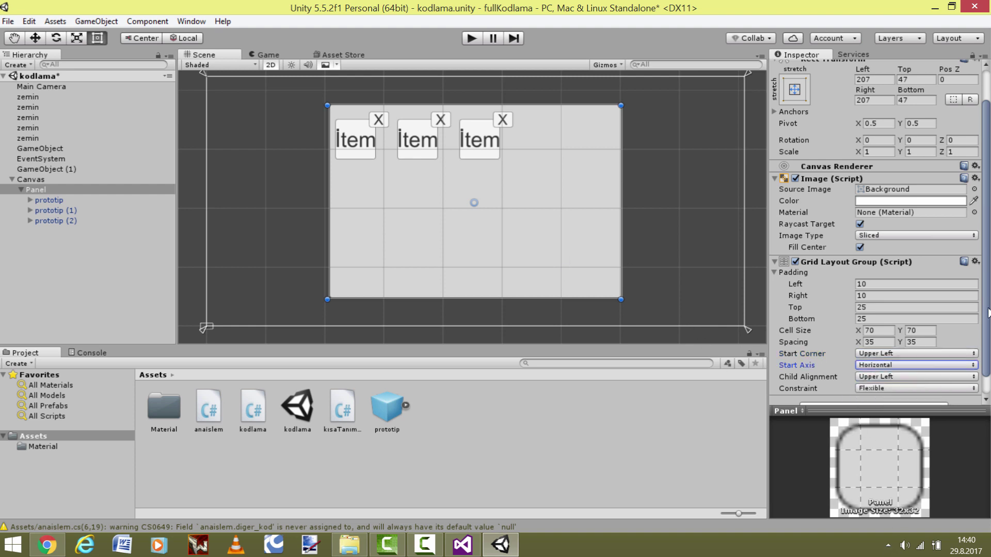
scroll(889, 377, down, 2)
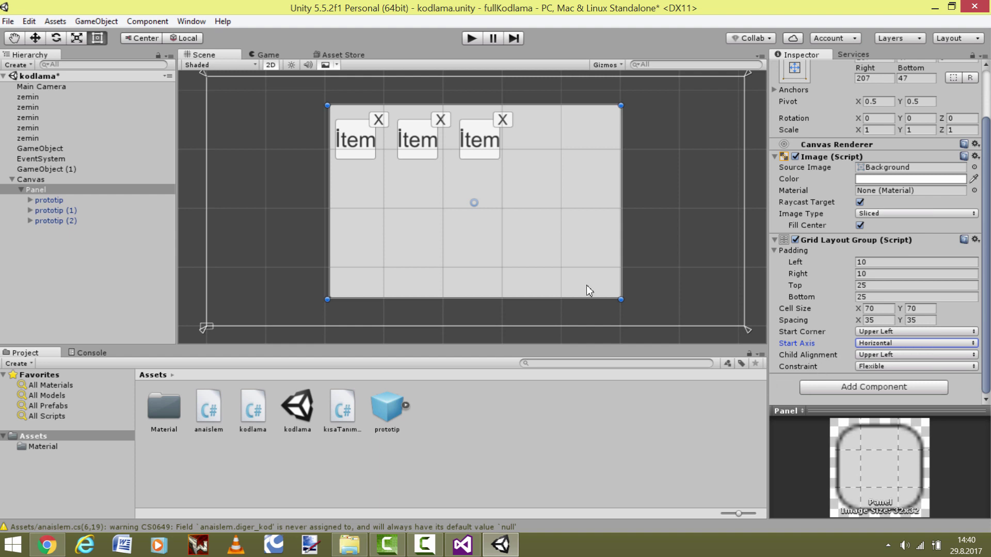
click(880, 368)
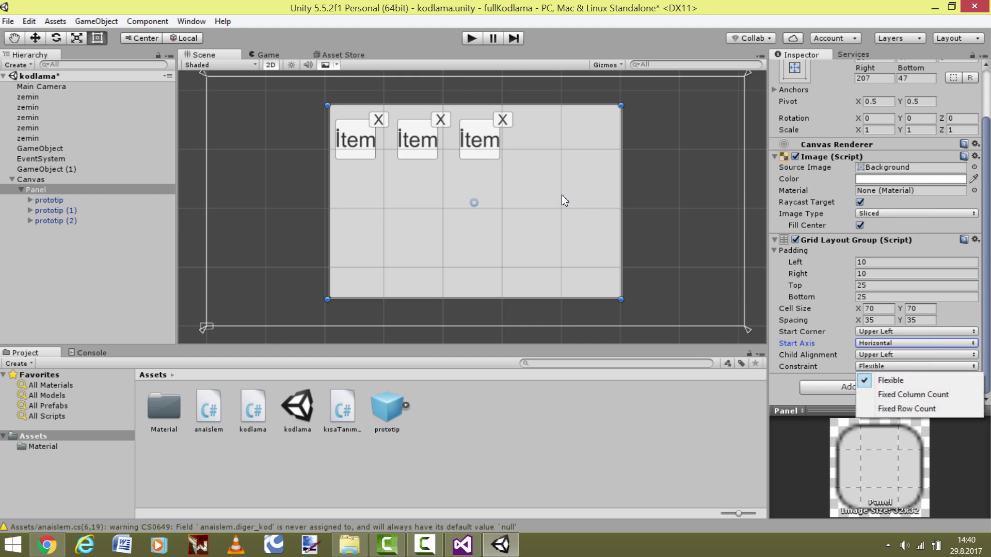
- Inspect the Canvas, the Panel and each prototip slot in the Hierarchy
click(558, 222)
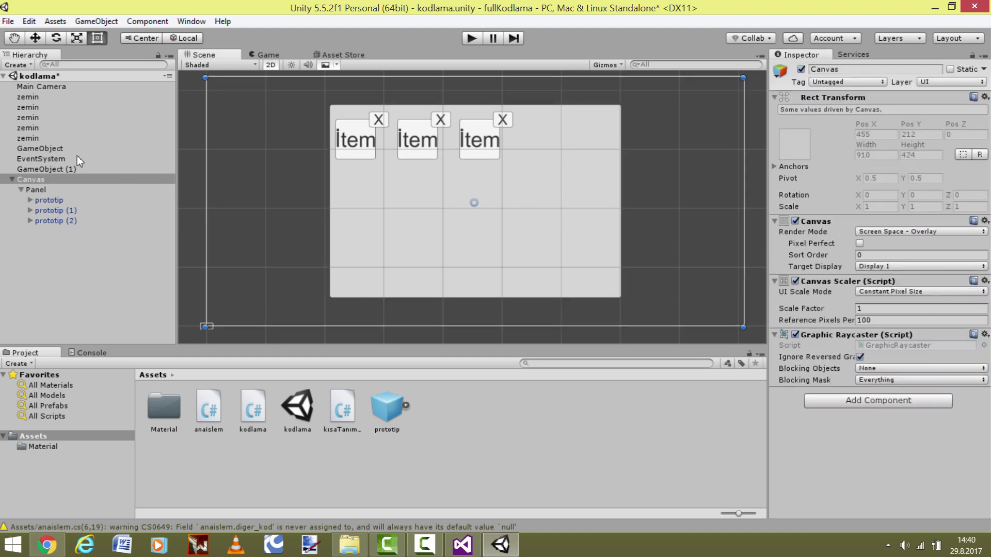
click(80, 200)
click(85, 227)
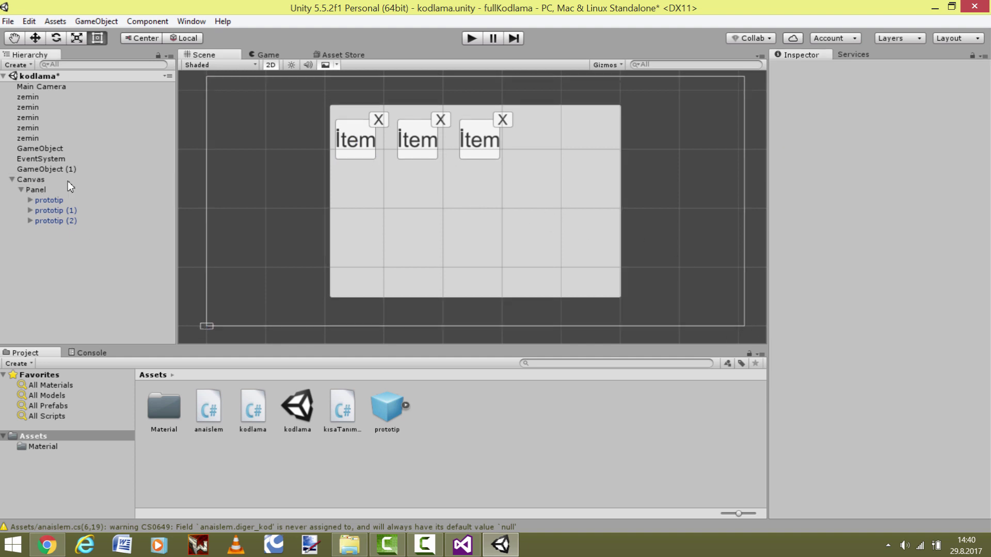
key(ctrl+z)
scroll(851, 289, down, 3)
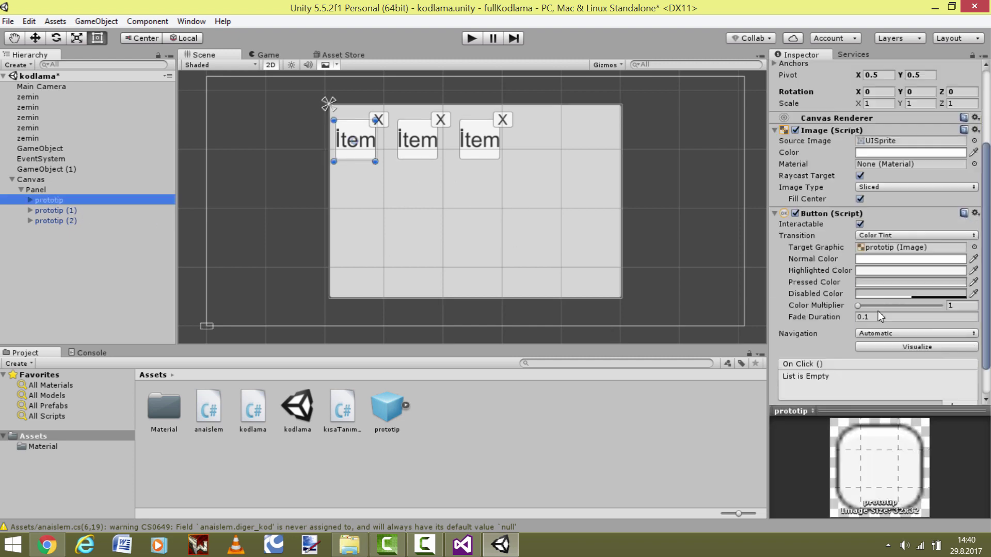
scroll(852, 289, down, 2)
click(36, 190)
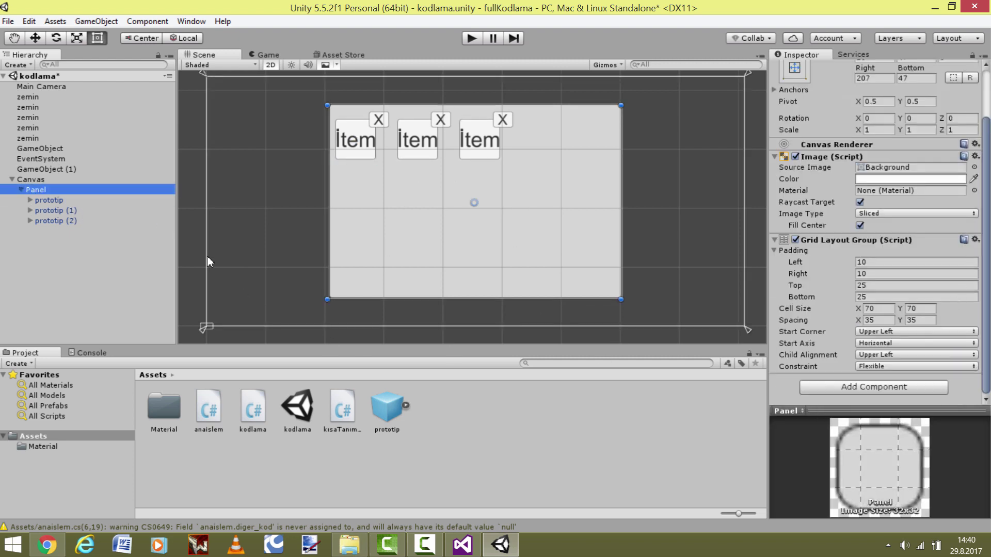
click(89, 207)
click(84, 201)
click(82, 222)
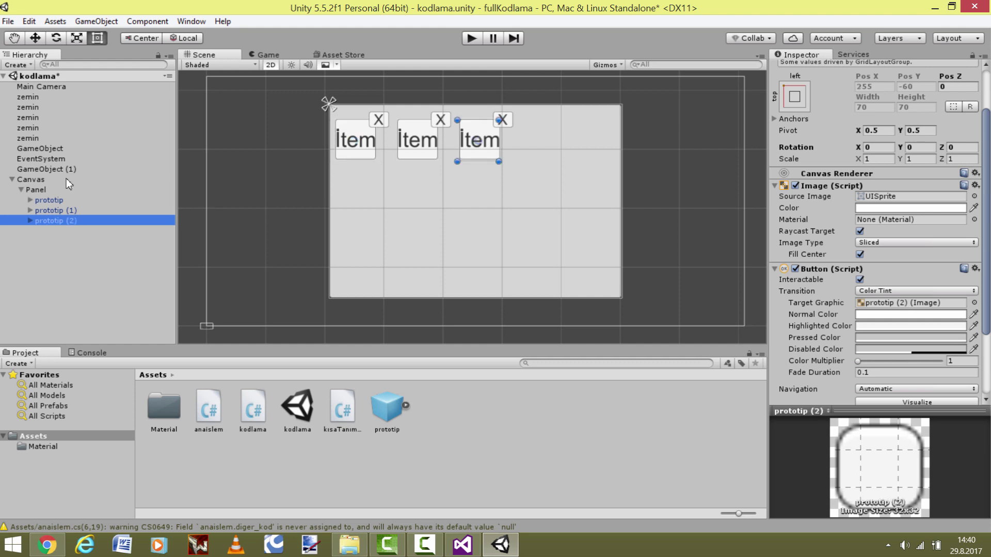
click(56, 200)
click(70, 221)
- Select prototip through prototip (2) and delete all three slots
click(72, 201)
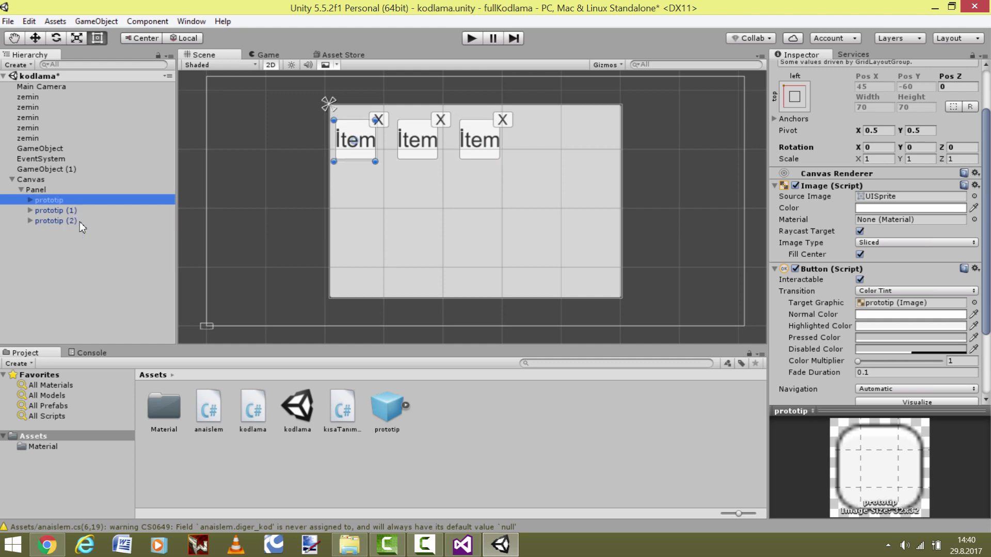
shift+click(79, 221)
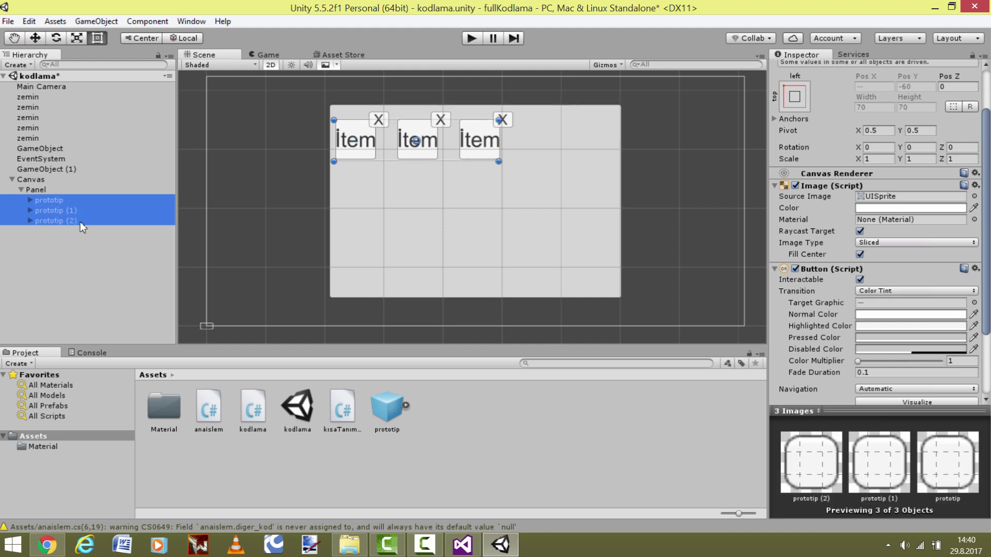
key(Delete)
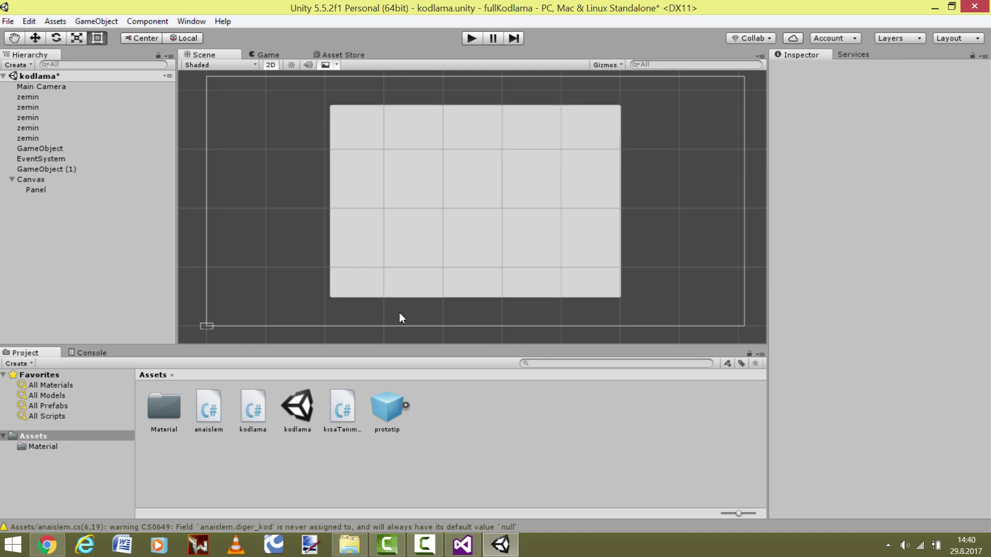
- Create a C# script in Assets named itemlerim and open it in Visual Studio
right_click(500, 392)
mouse_move(614, 161)
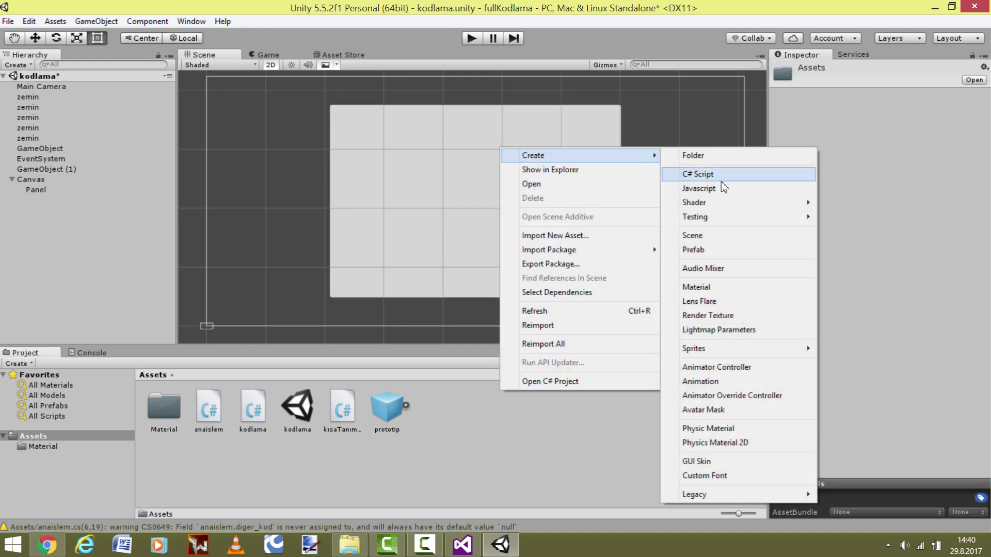
click(720, 175)
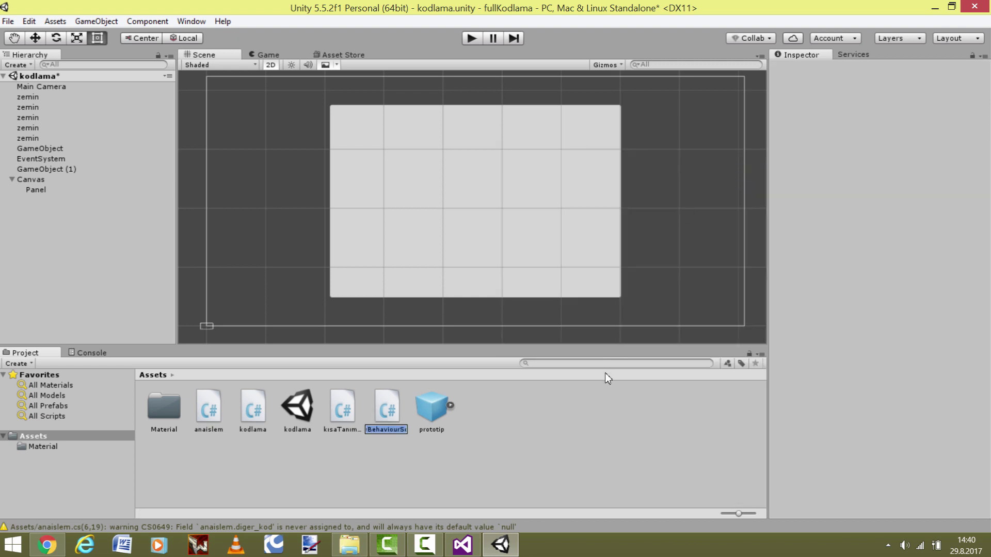
text(itemlerim)
key(Return)
key(Return)
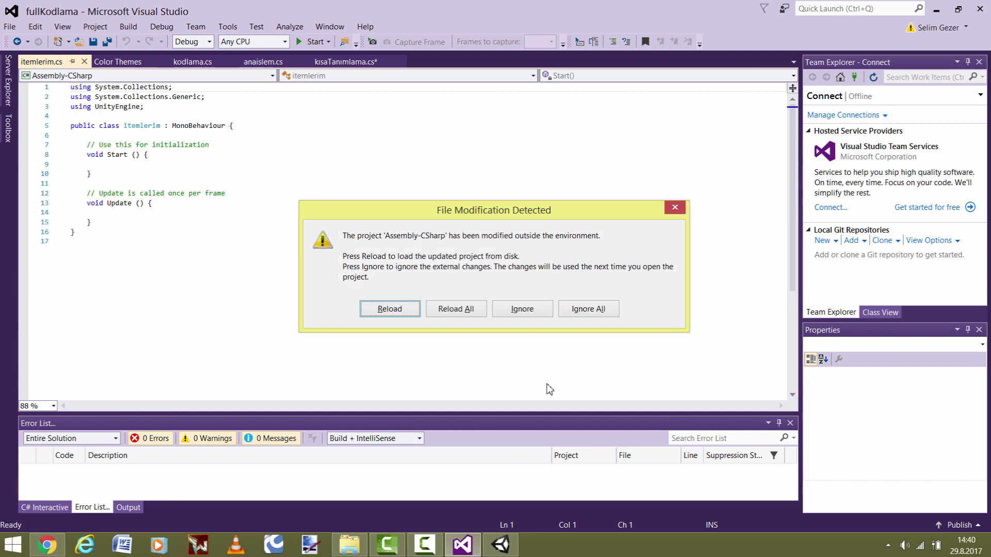
- Reload the changed project, save kısaTanımlama.cs, and delete the line 7 comment
click(464, 313)
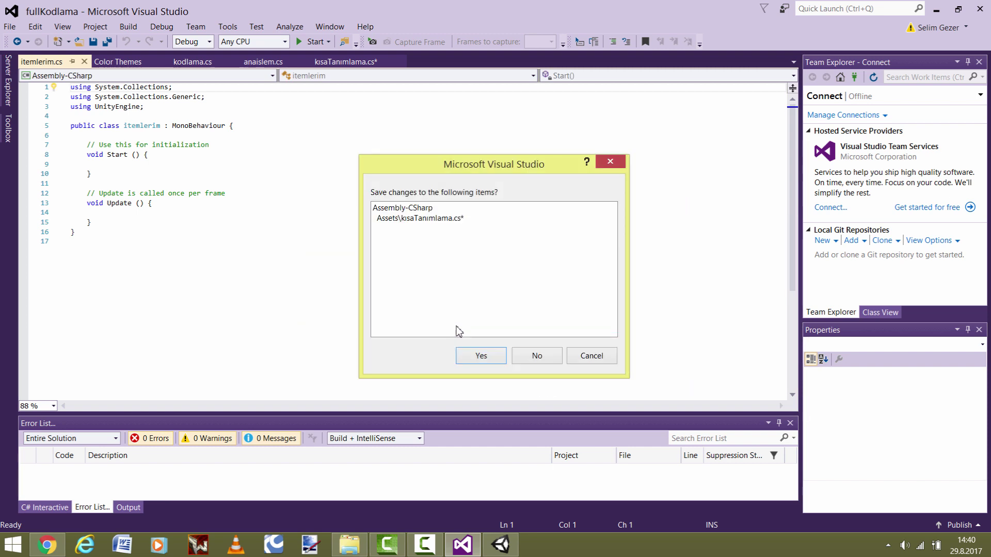
click(482, 354)
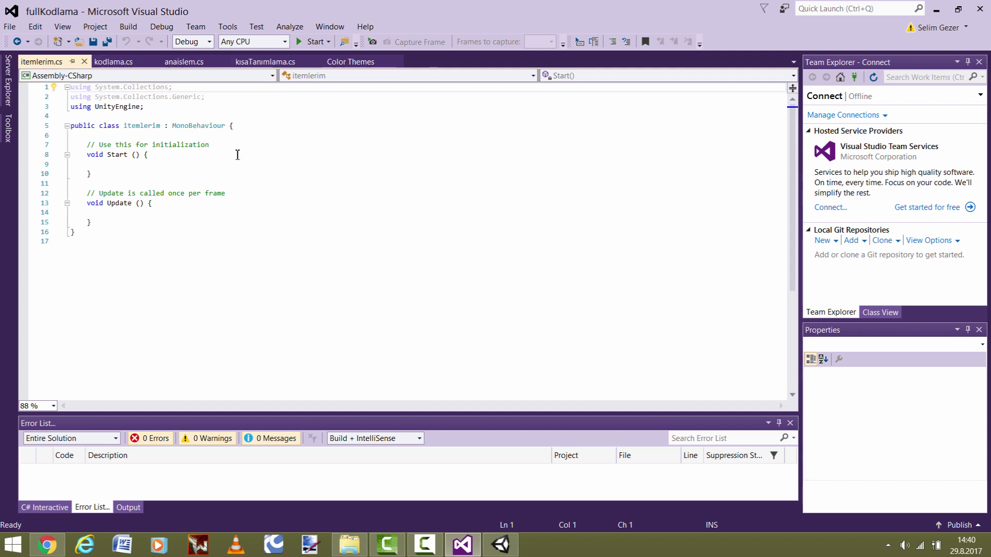
drag(231, 146, 86, 146)
key(BackSpace)
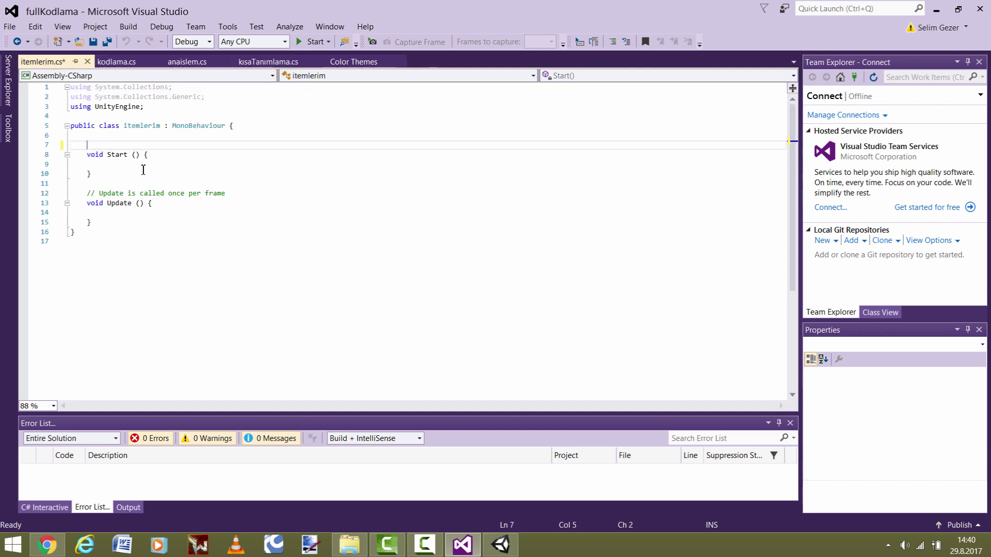
click(500, 544)
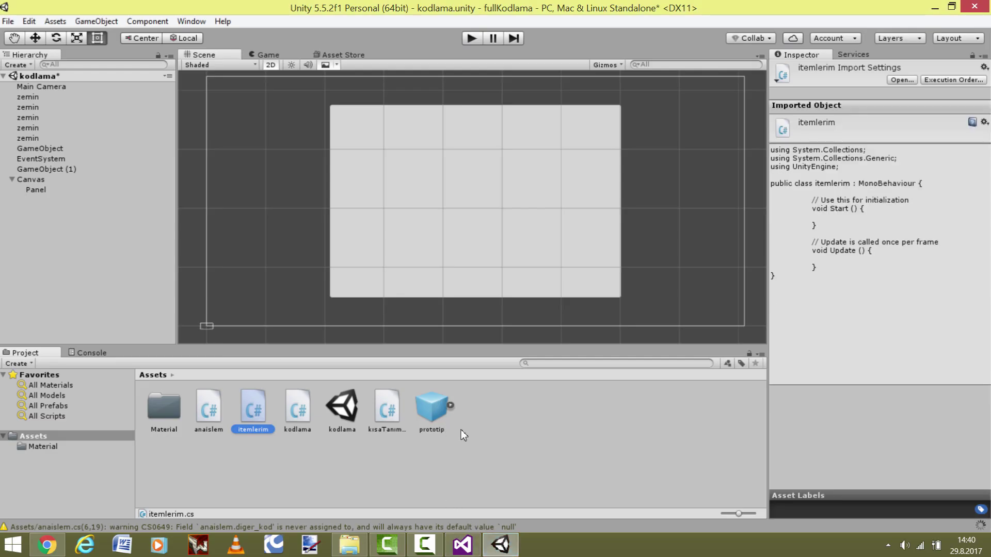
click(500, 545)
- Declare a public GameObject item_prototip field and save the script
text(p)
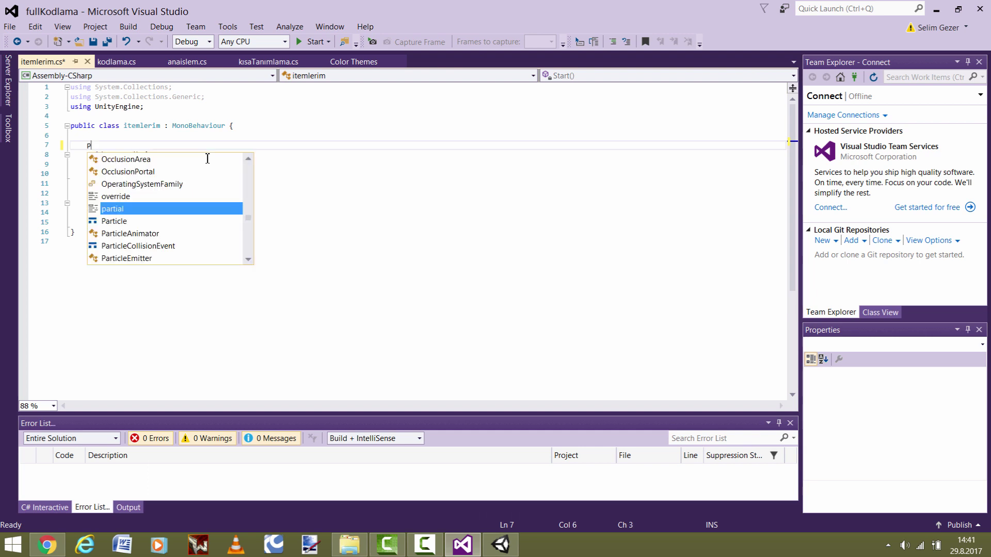
text(ublic Gam)
key(Tab)
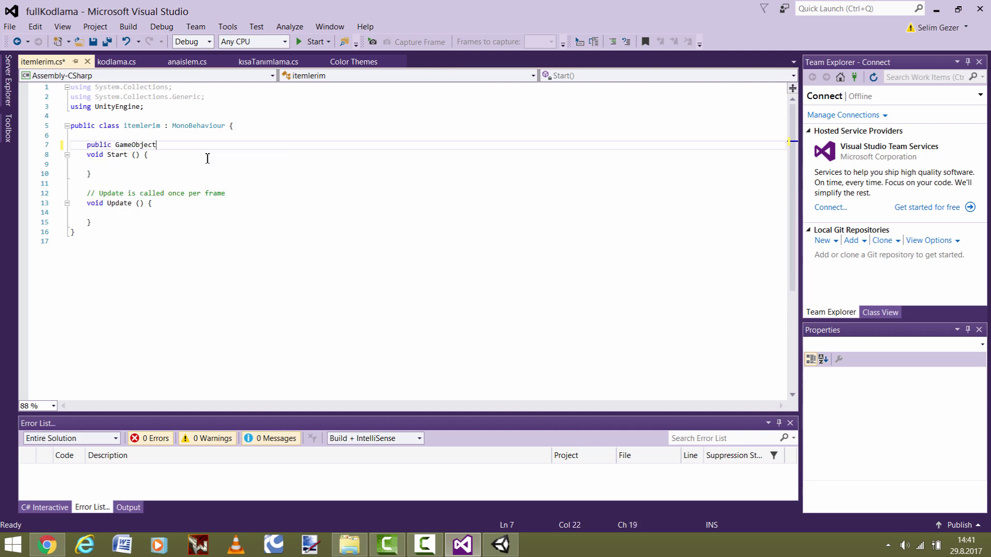
text( item_)
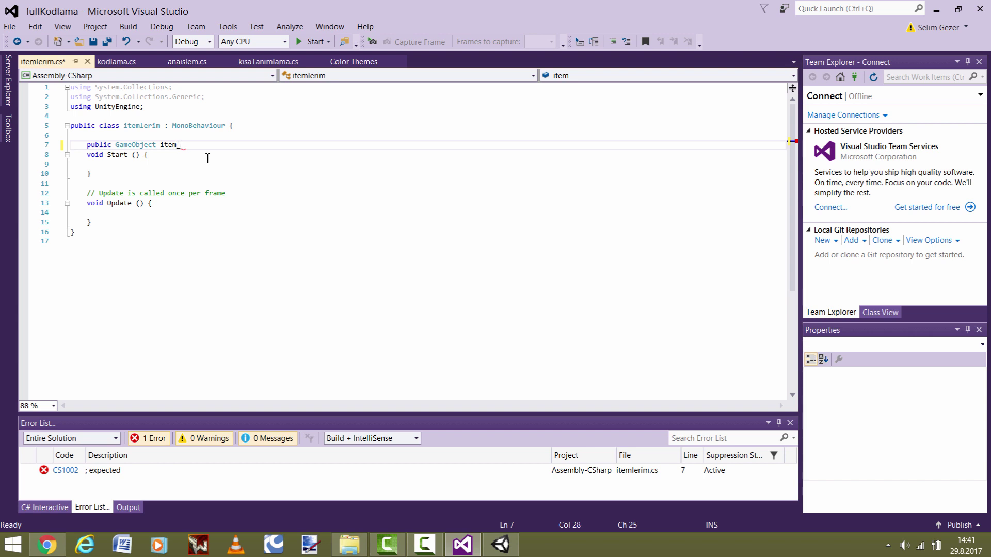
text(proto)
text(tip;)
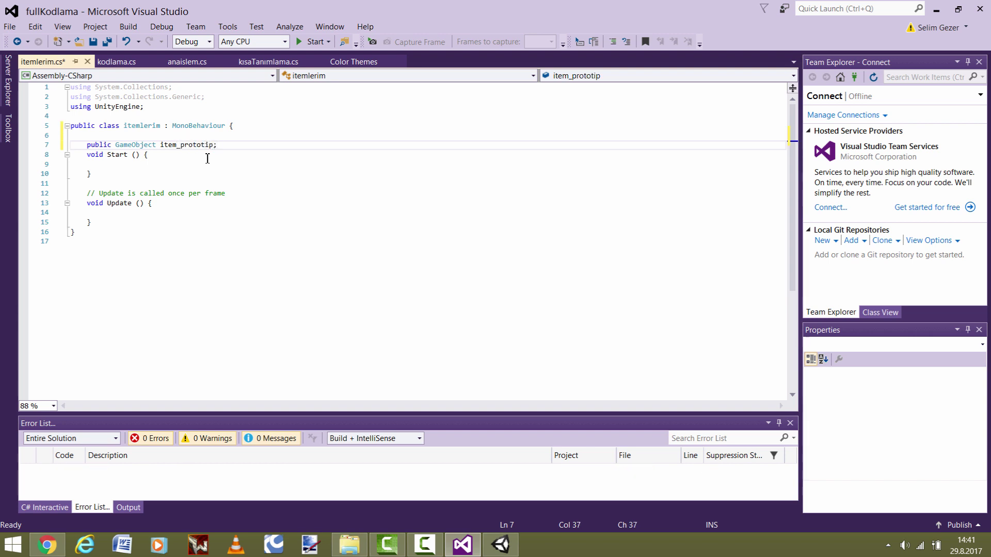
key(Return)
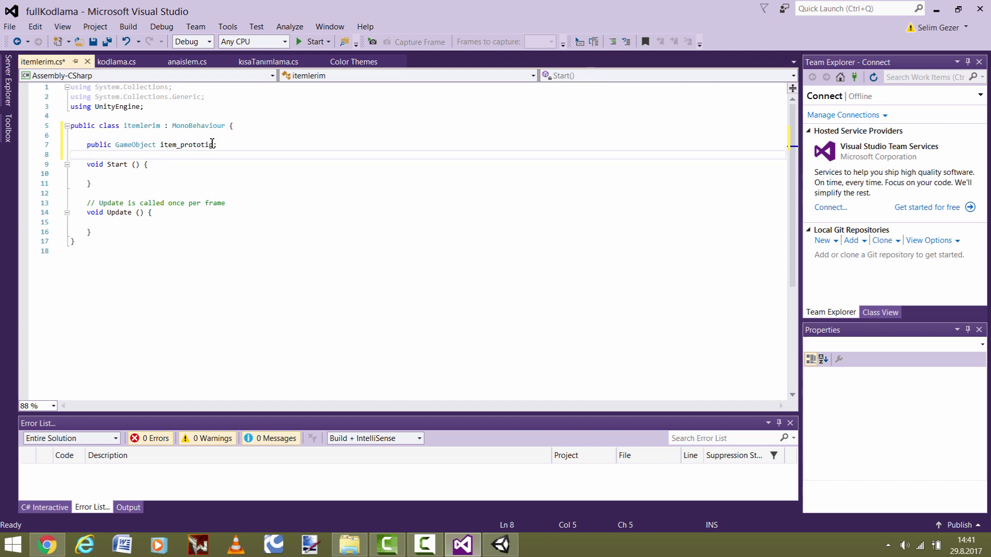
key(ctrl+s)
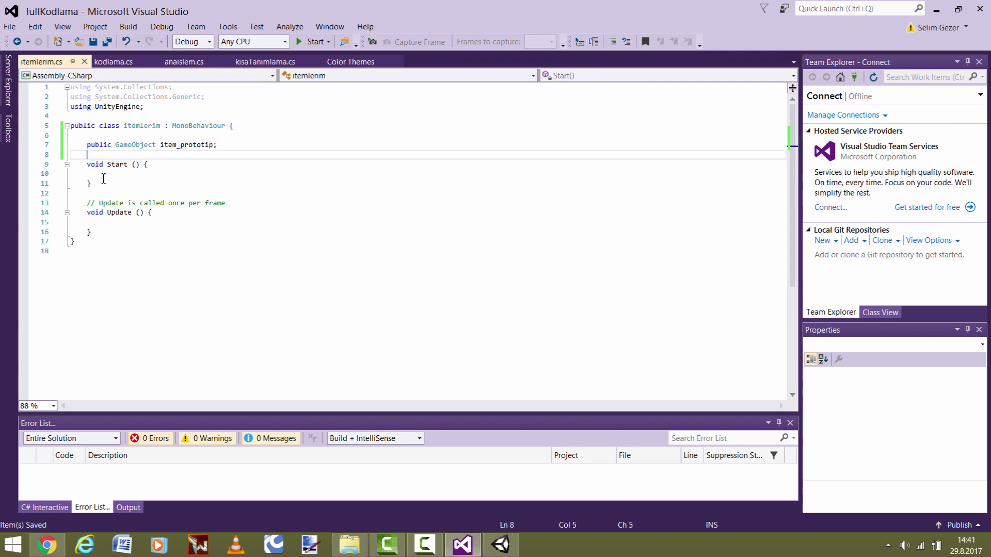
- Add a for loop (int i=0; i<10; i++) inside Start()
click(104, 176)
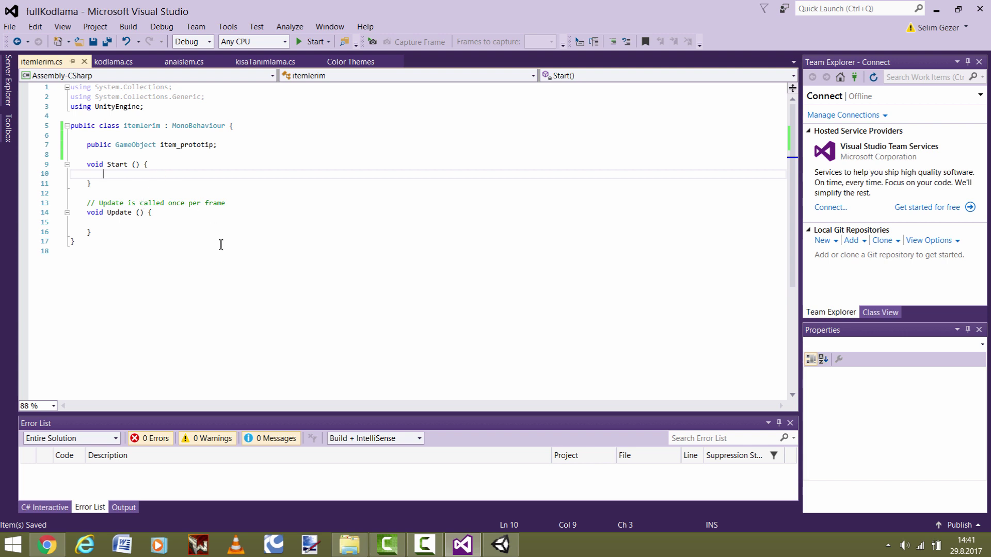
text(for())
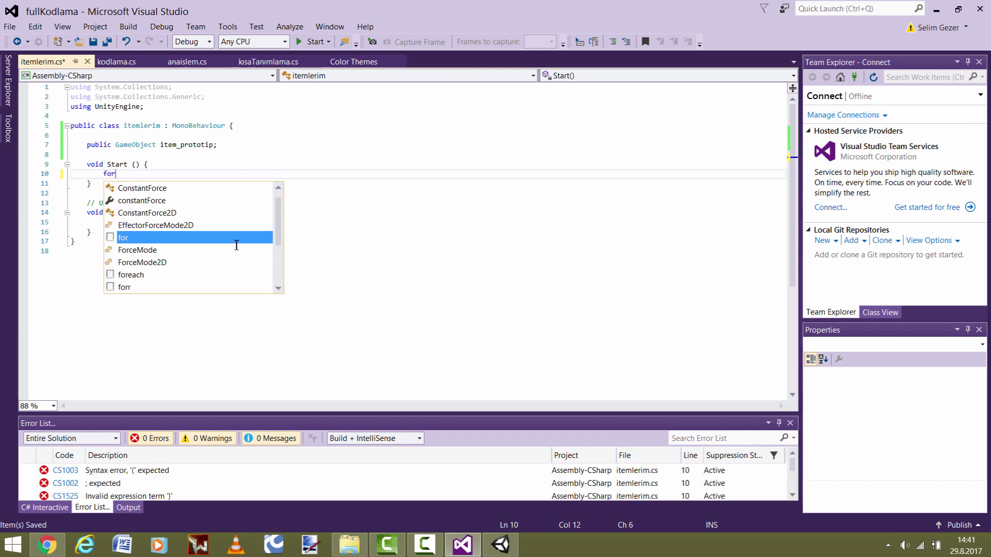
key(Left)
text(in)
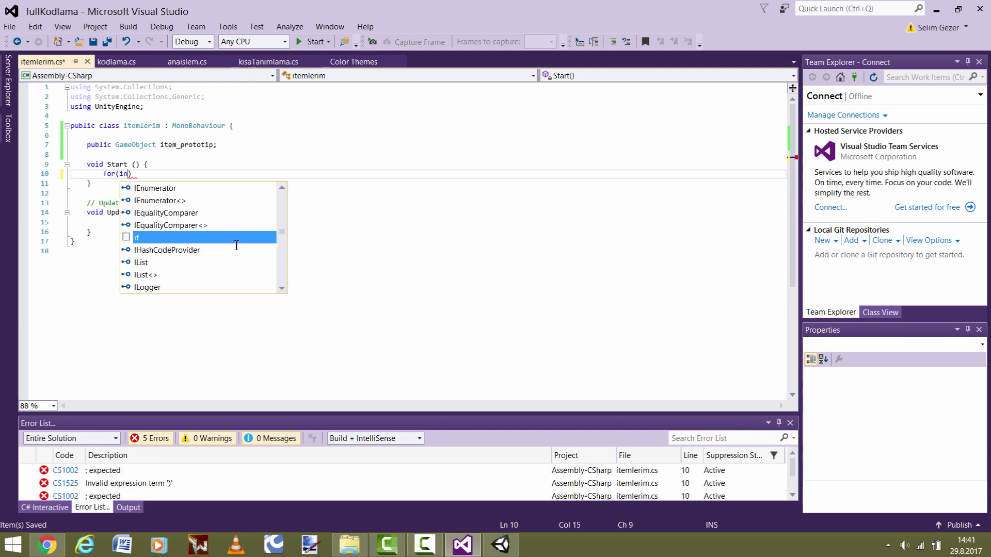
text(ti)
key(BackSpace)
text(i)
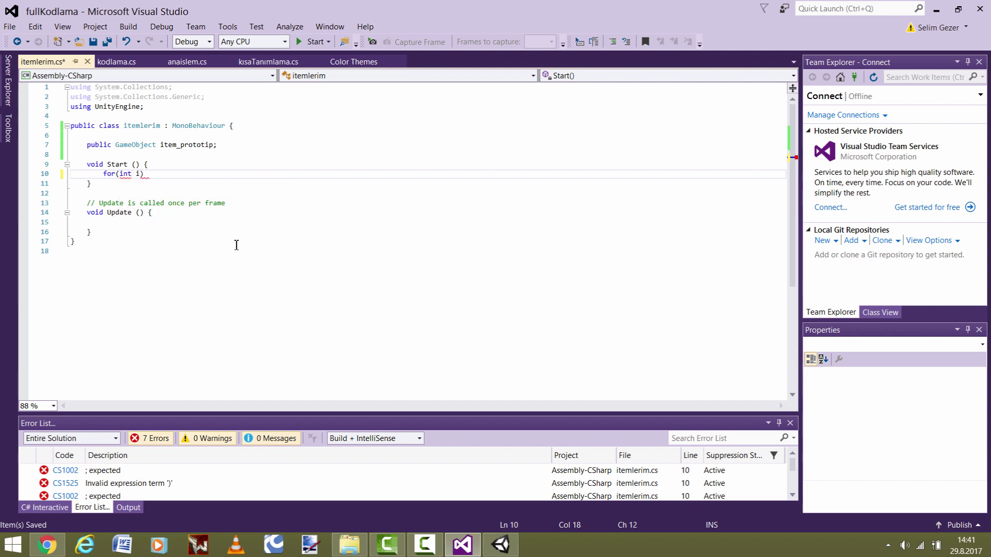
text(=0;i)
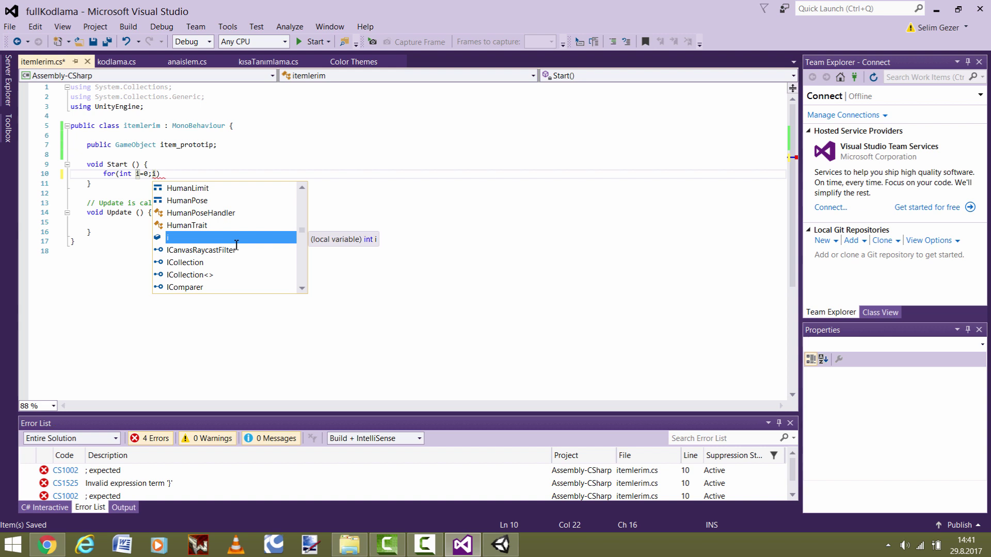
text(<)
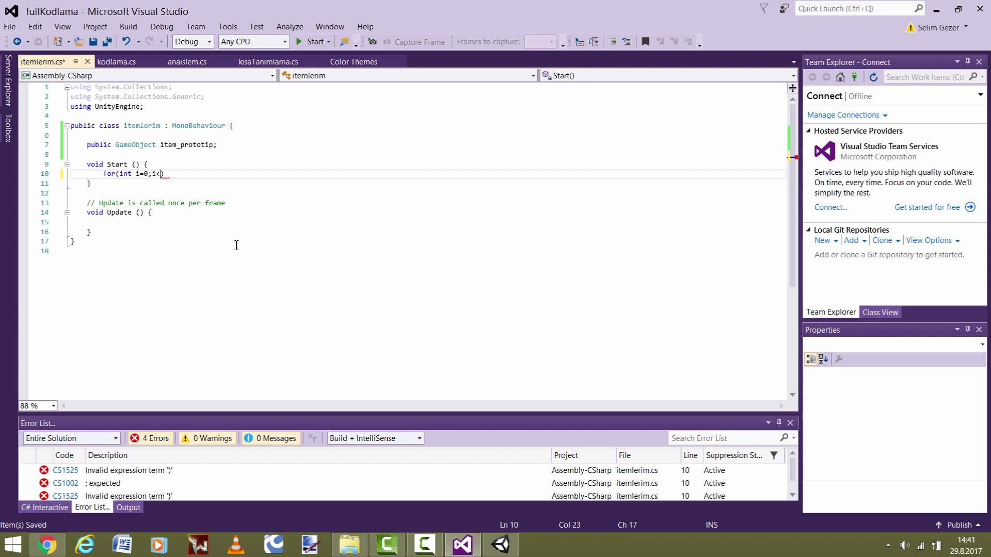
text(10;)
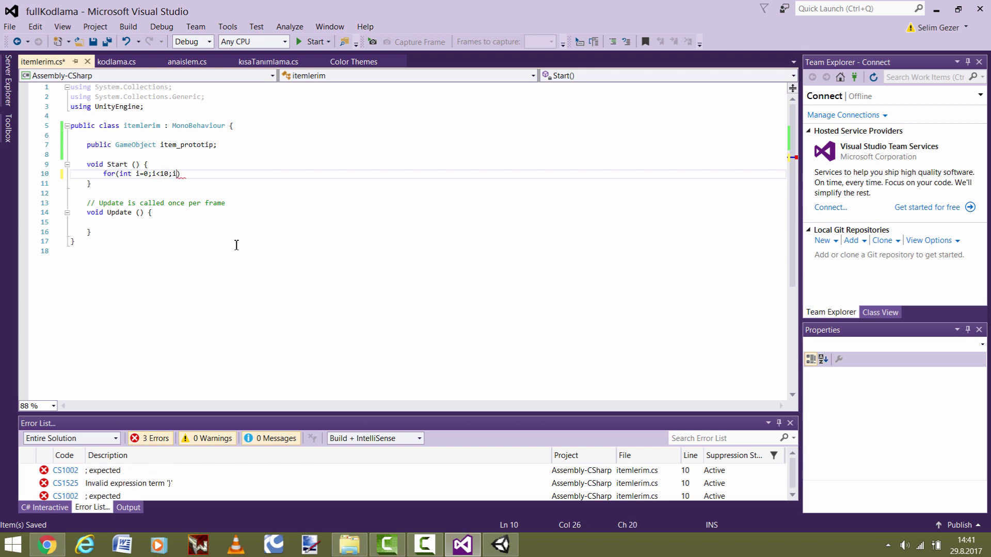
text(i++)
text({)
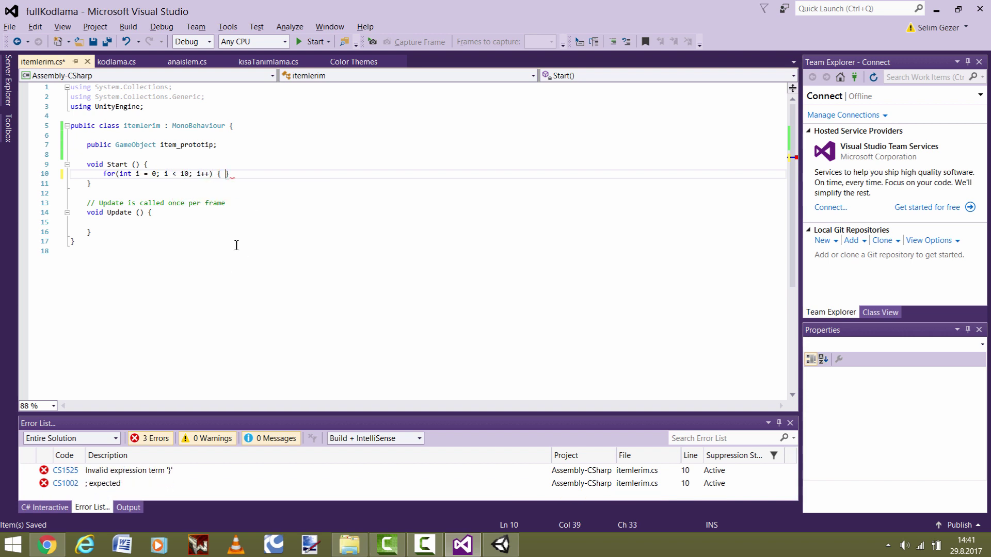
key(Return)
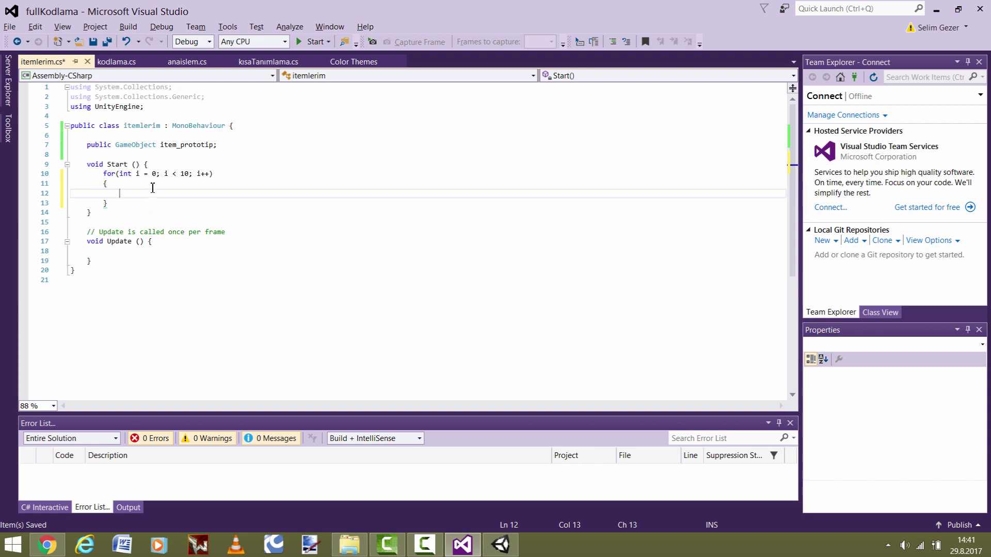
- Add a second GameObject field named slot to the item_prototip declaration
drag(161, 144, 214, 145)
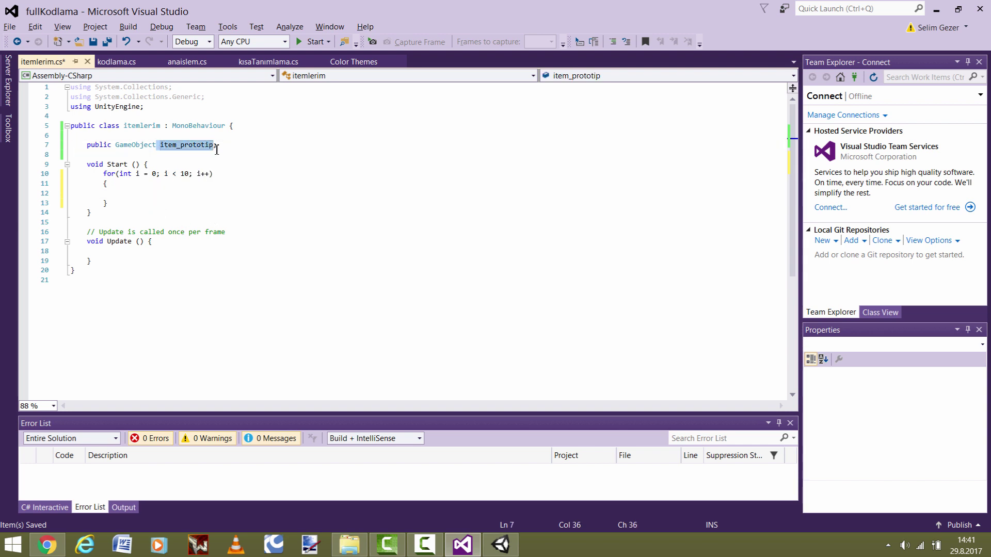
click(138, 202)
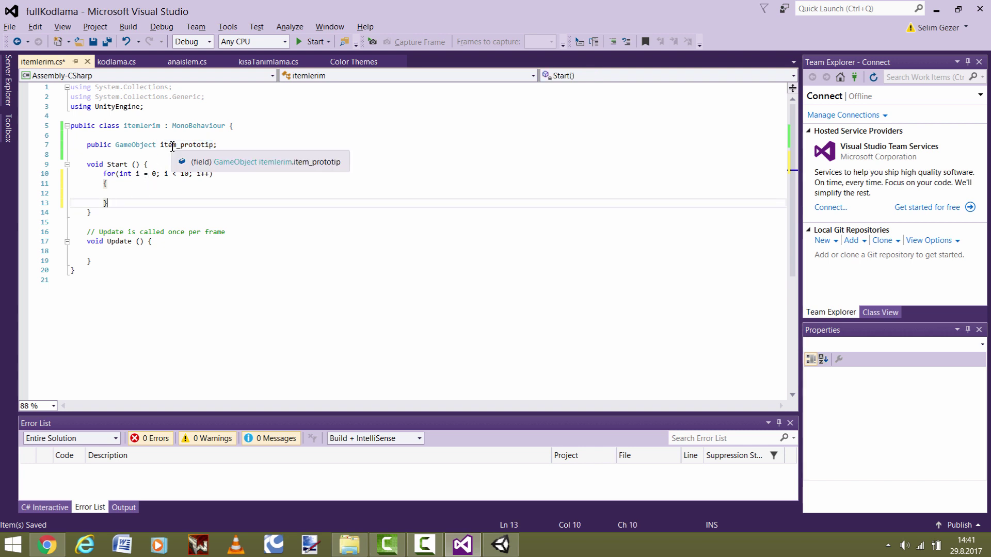
drag(161, 144, 218, 144)
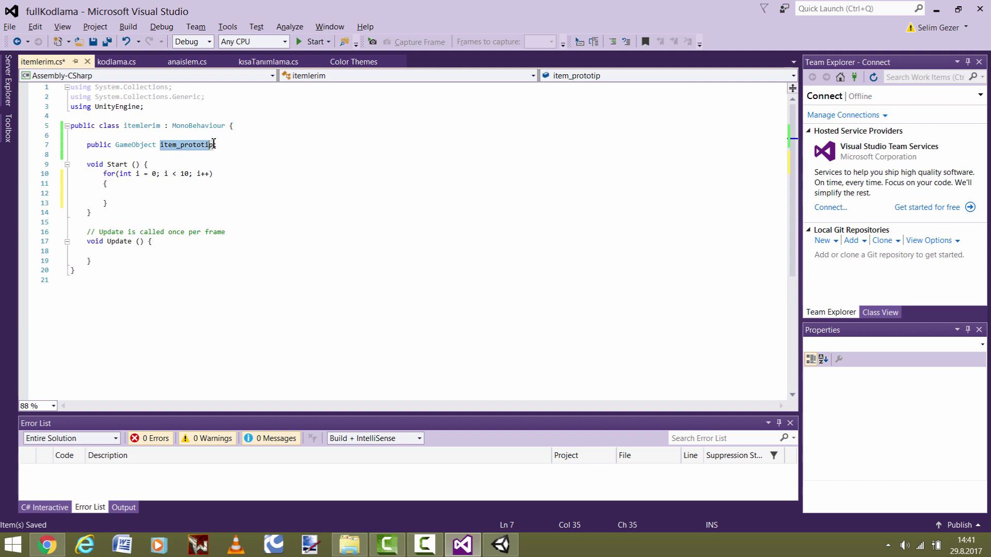
click(213, 144)
text(;)
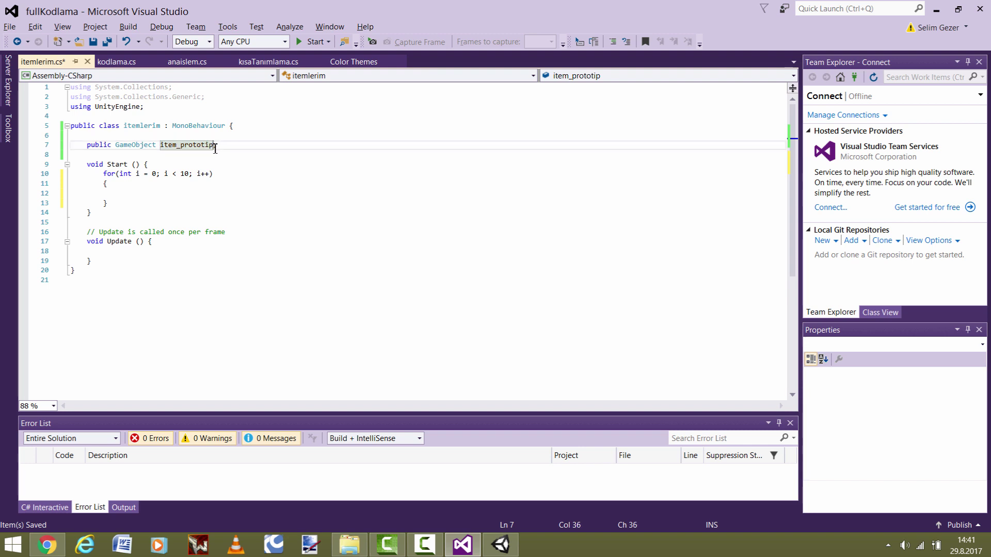
text(,)
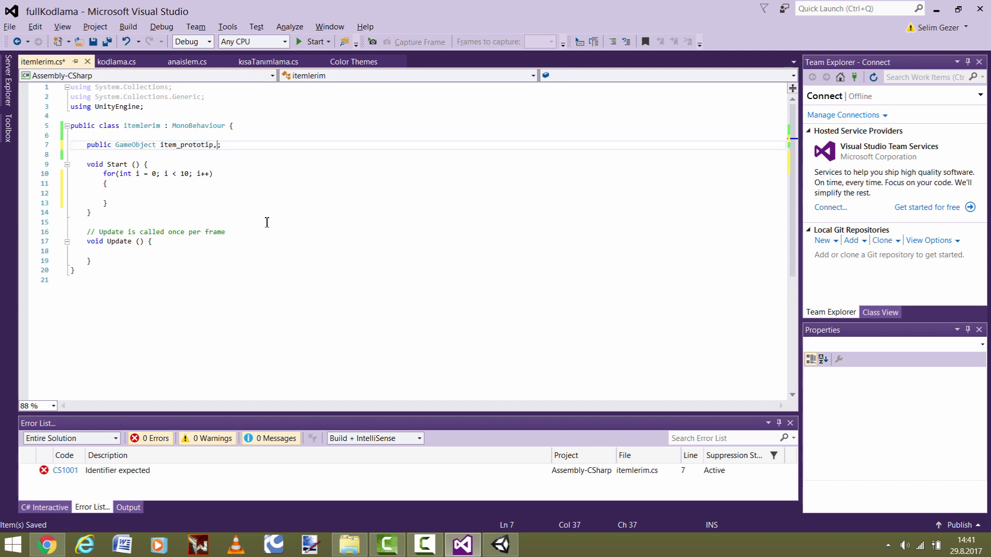
text(slot)
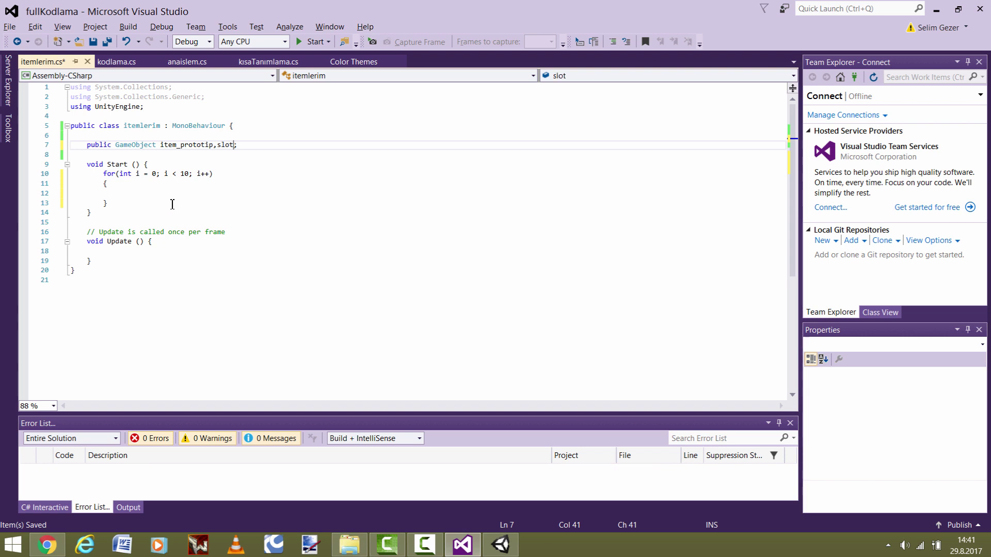
- Write slot = Instantiate(item_prototip); in the loop body and save
click(169, 193)
text(slo)
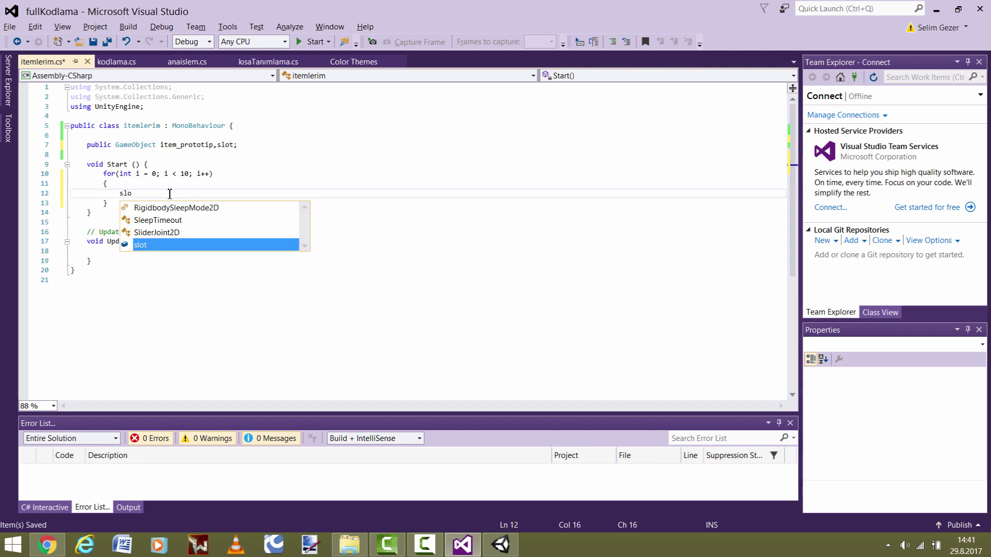
text(t=I)
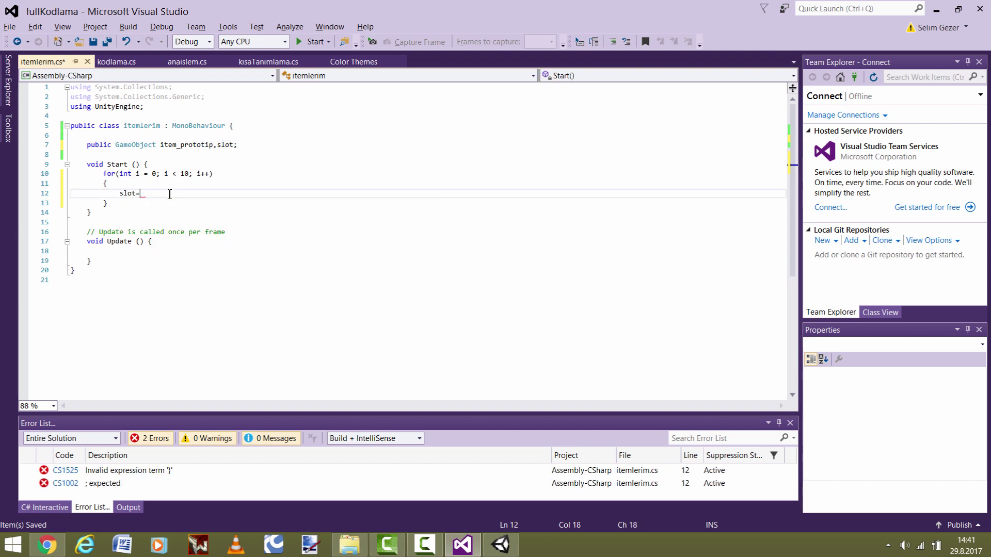
text(nstantiate)
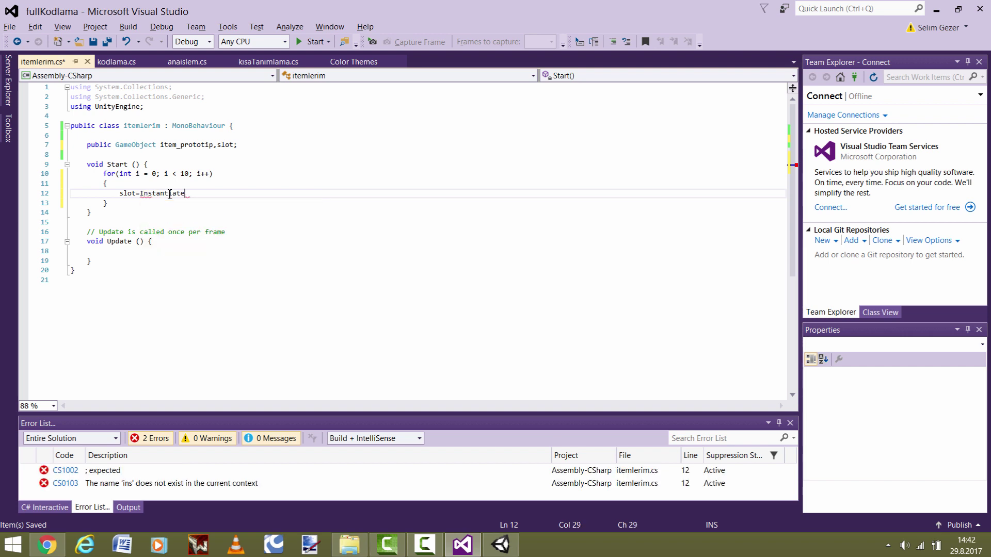
text((item)
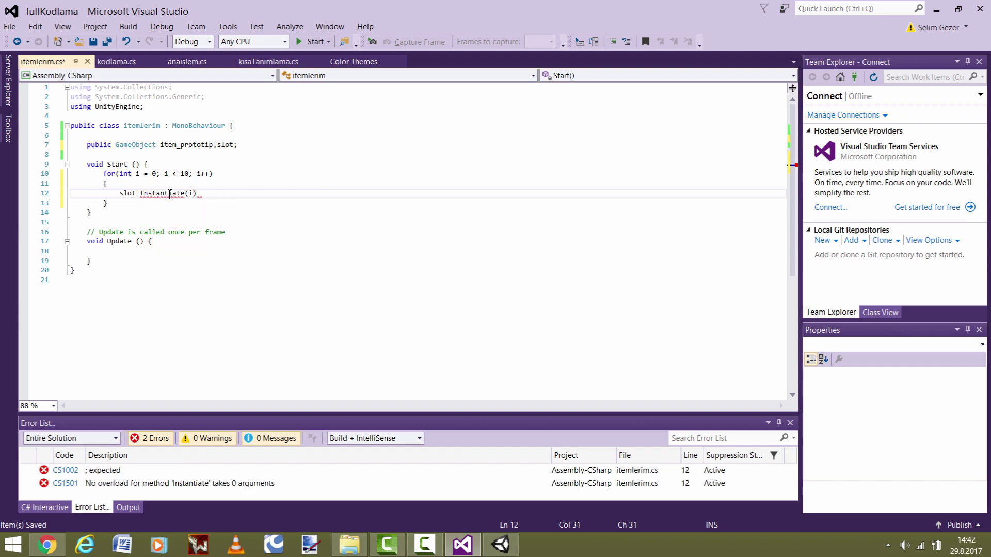
key(Down)
key(Tab)
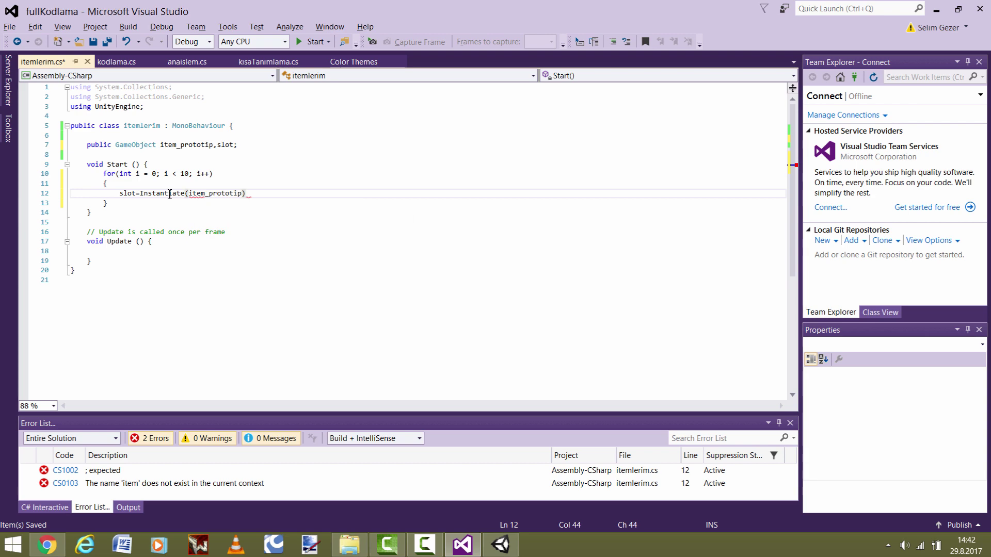
text();)
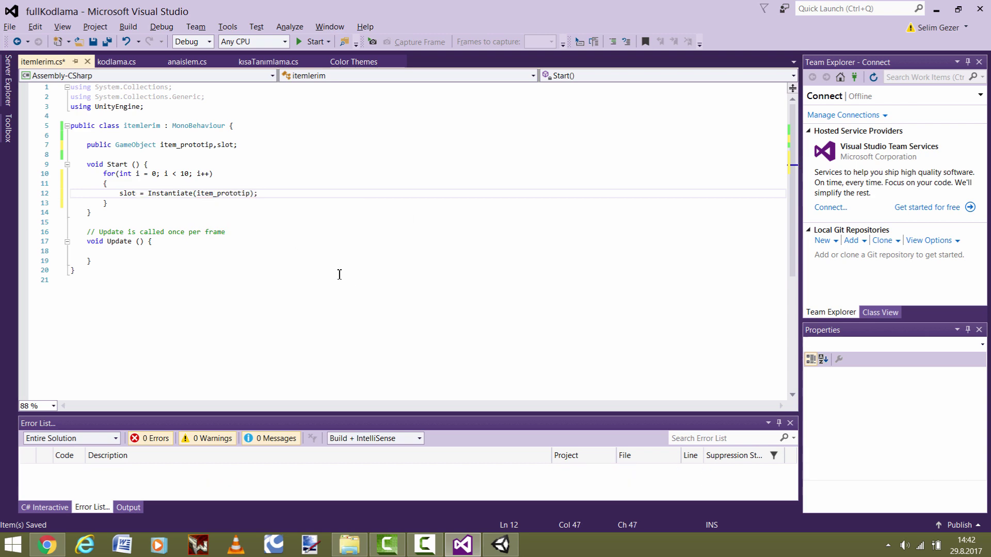
key(ctrl+s)
- Attach itemlerim to Main Camera with the prototip prefab as Item_prototip
click(510, 516)
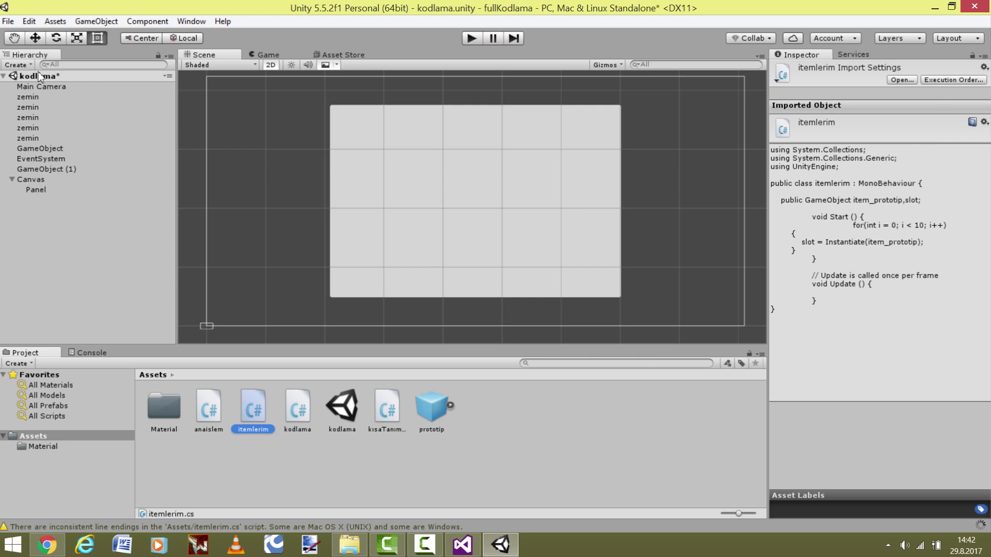
click(40, 87)
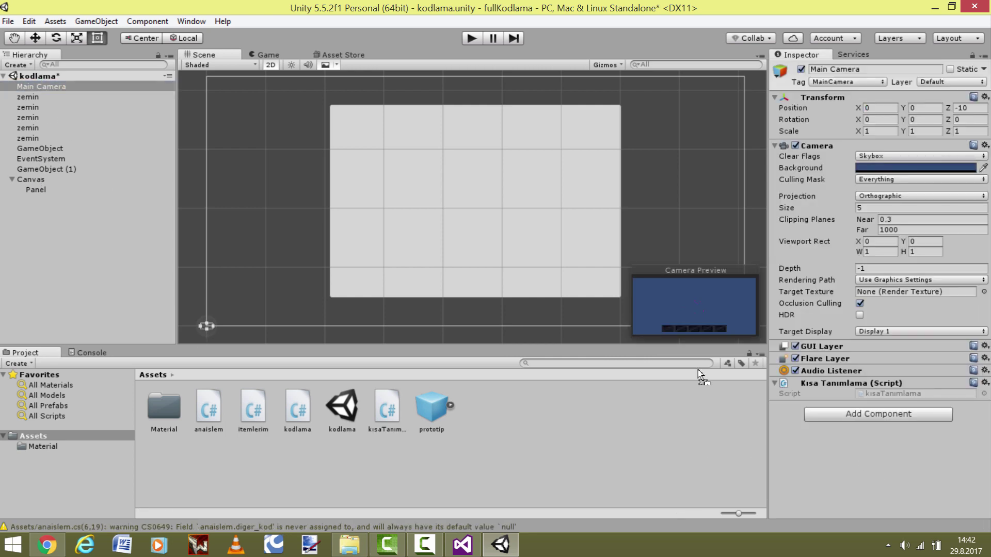
drag(697, 370, 852, 413)
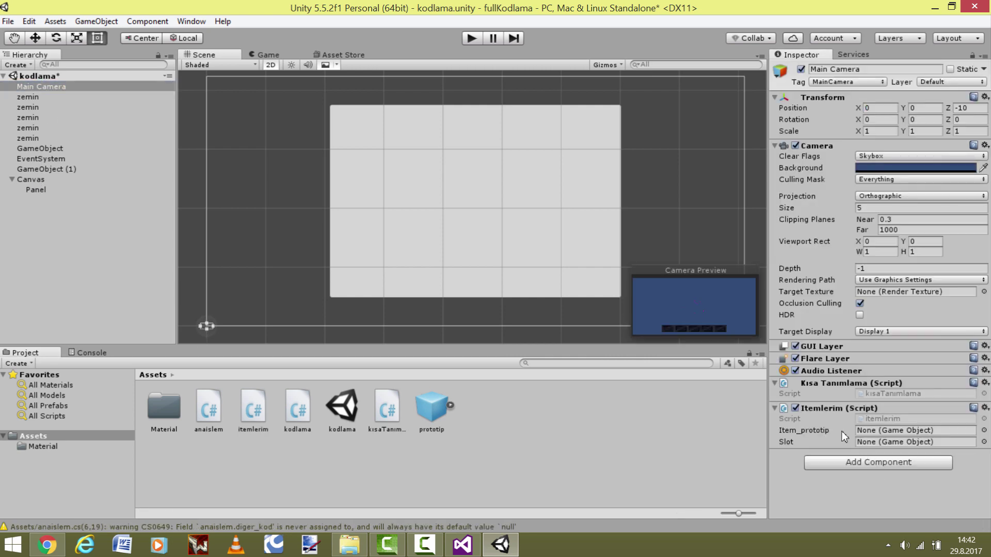
drag(436, 417, 909, 430)
- Play the scene, inspect the first spawned prototip clone, then stop
click(471, 38)
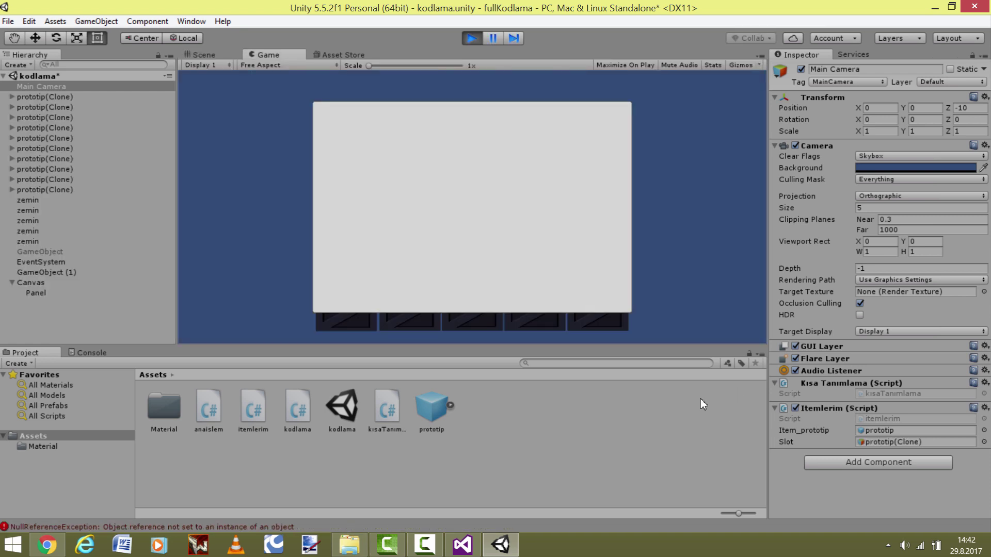
click(29, 98)
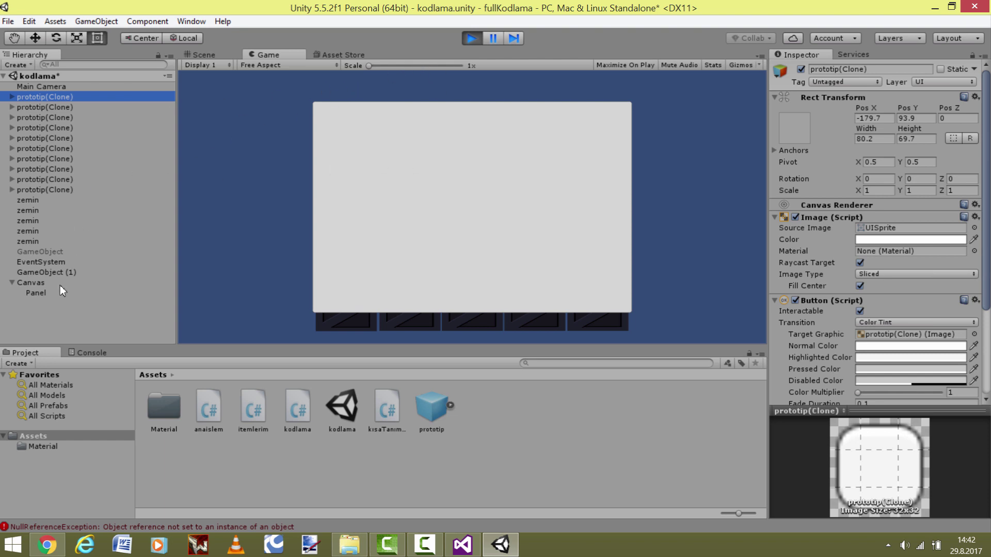
click(472, 37)
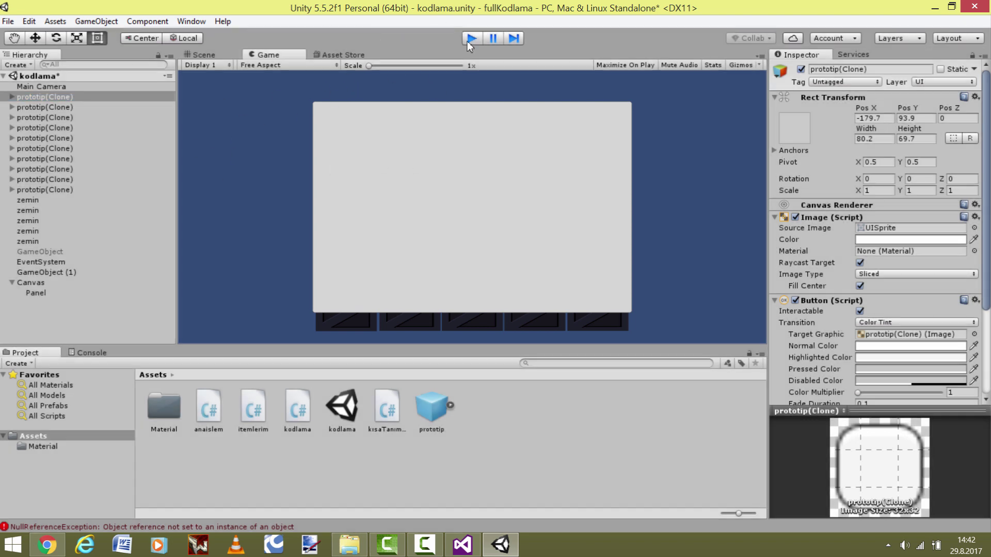
- Declare a public Transform panelim field in itemlerim.cs
click(462, 545)
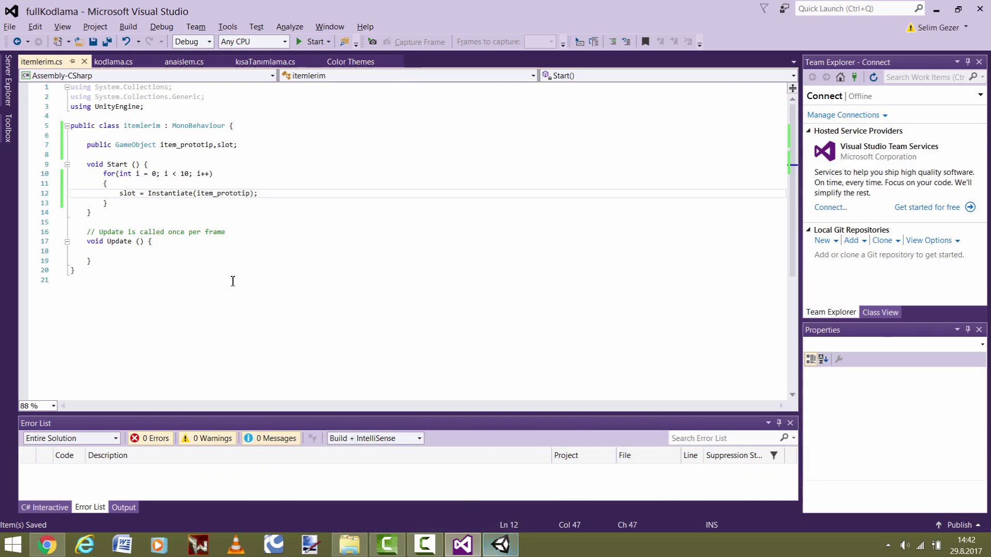
click(138, 154)
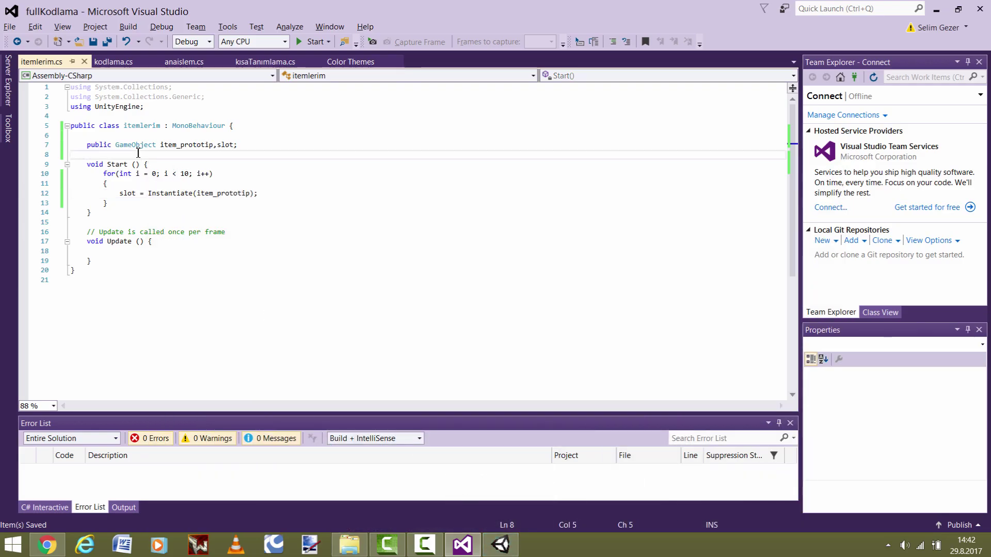
text(pu)
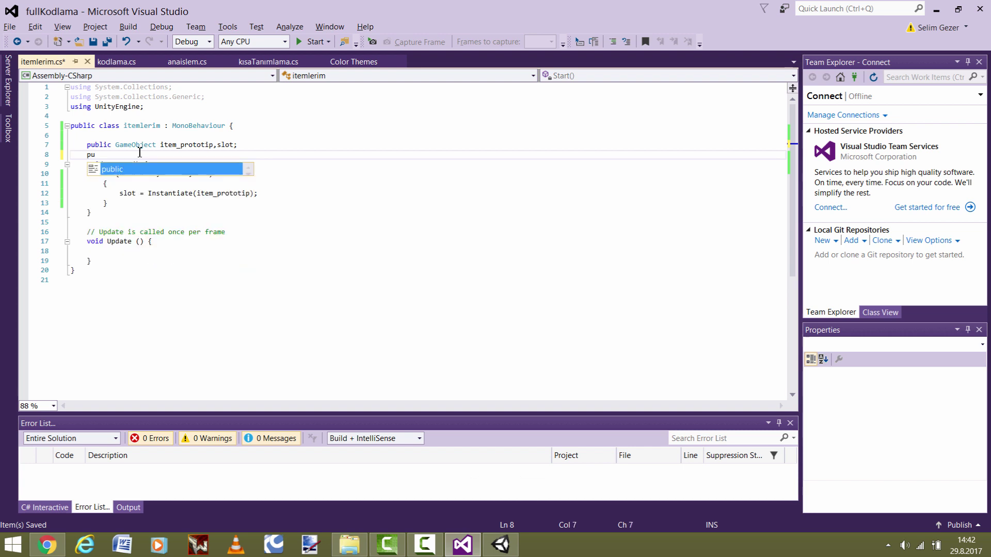
text(blic T)
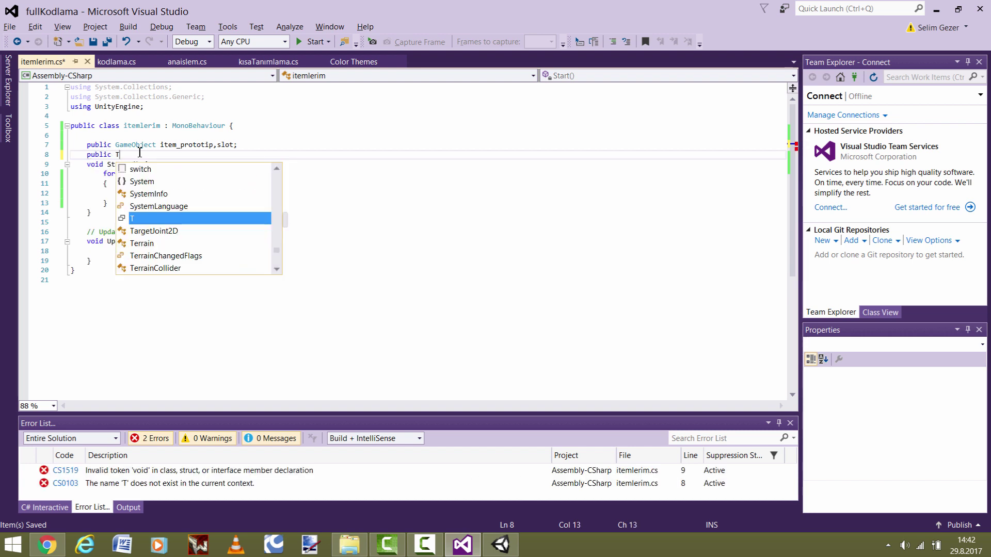
text(r)
text(ansform)
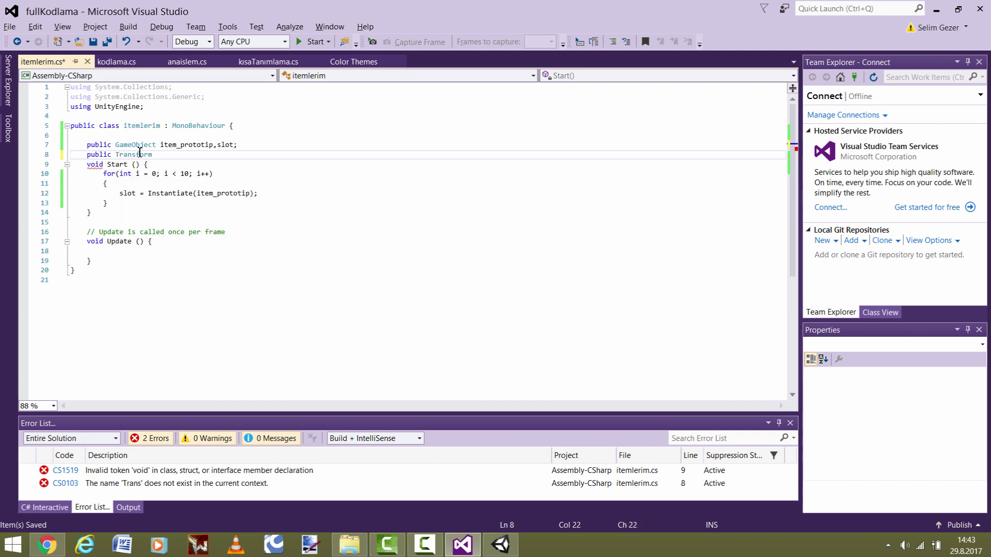
text( panelim)
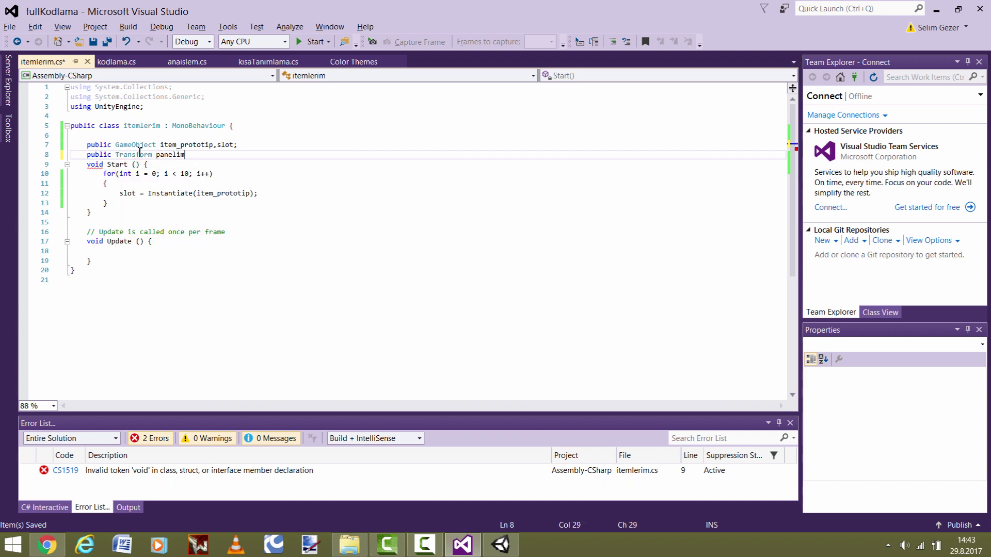
text(;)
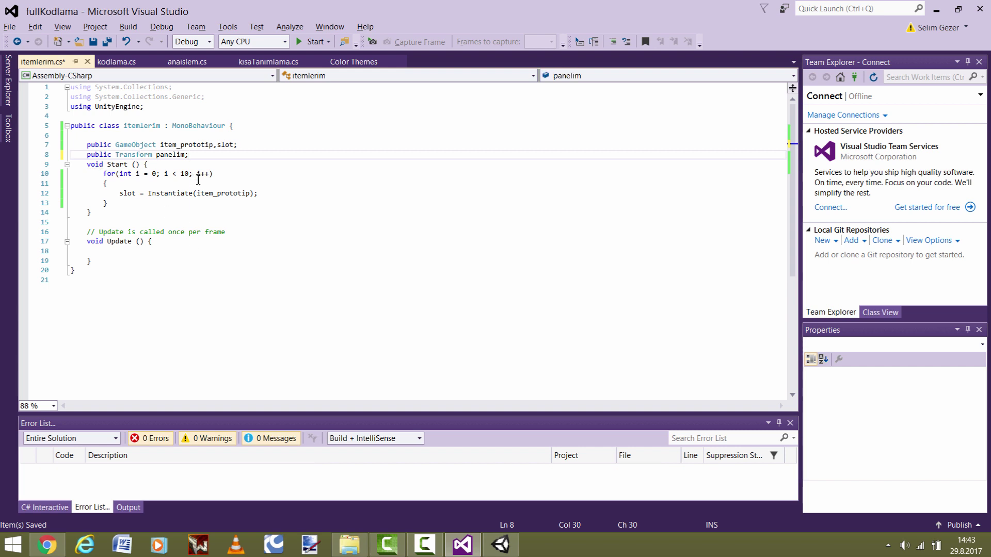
- Add slot.transform.SetParent(panelim); after the Instantiate line and save
click(270, 197)
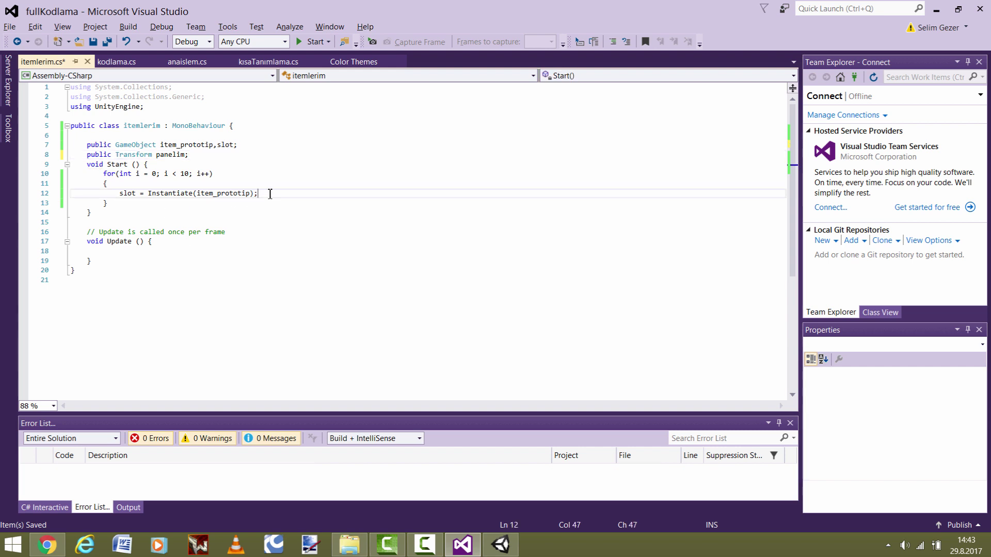
key(Return)
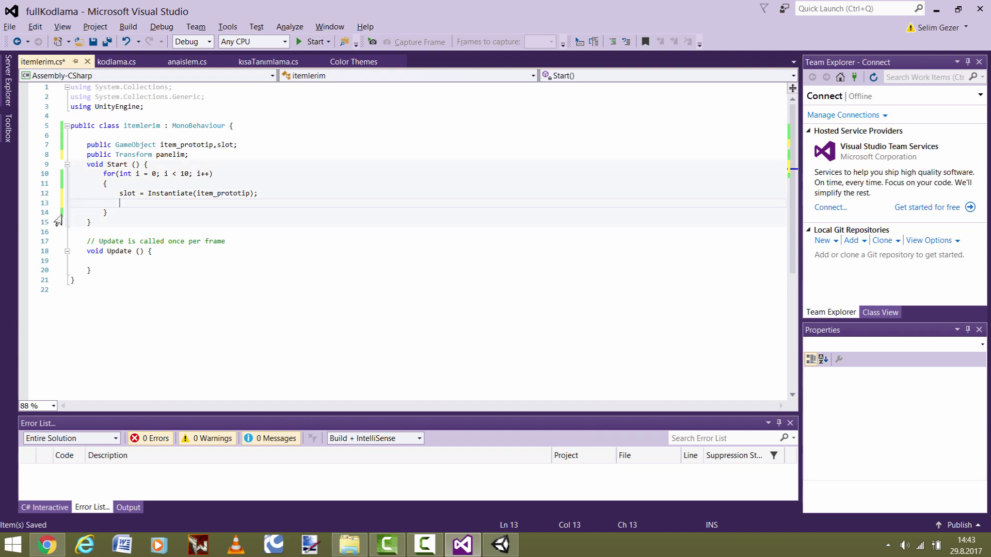
double_click(123, 195)
click(131, 207)
text(slot.)
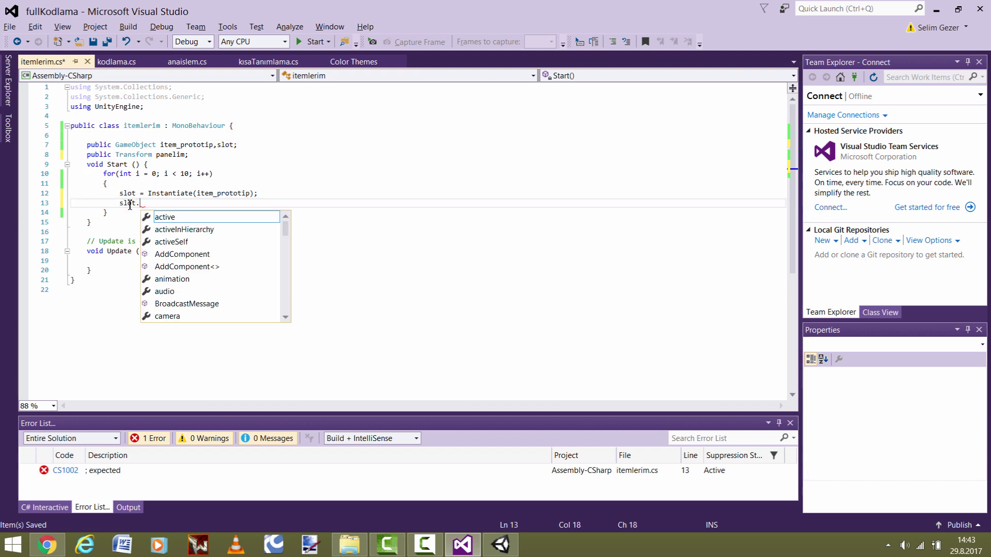
text(tra)
key(Tab)
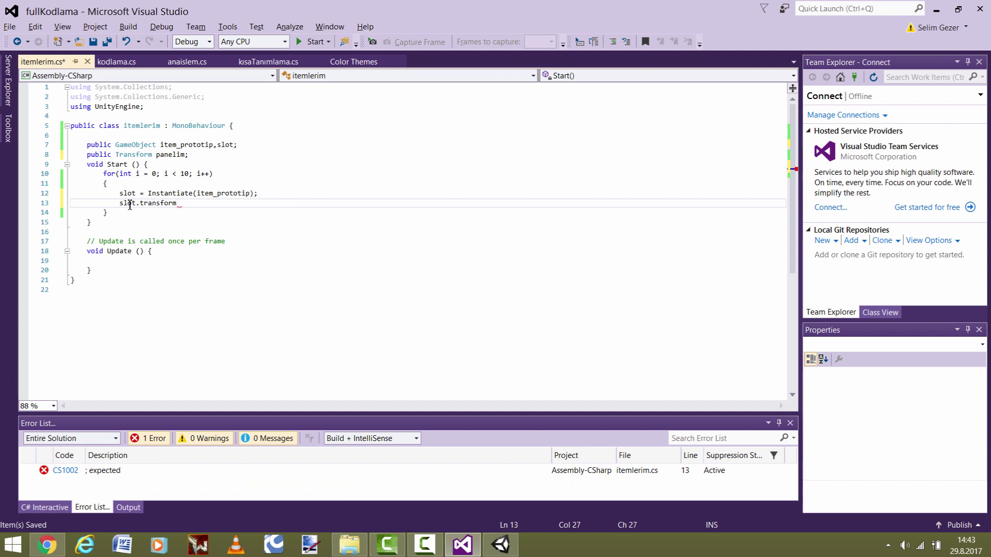
text(.se)
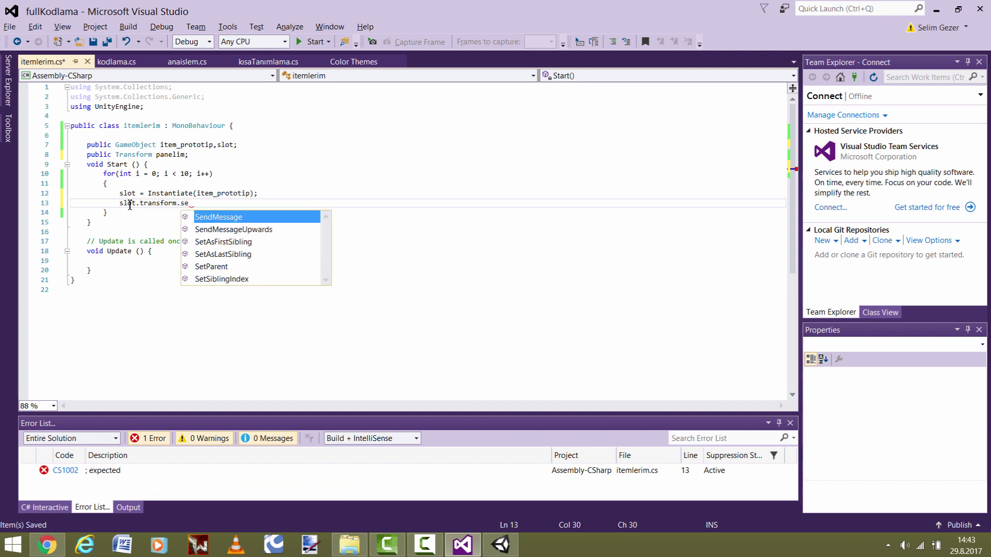
text(t)
key(Tab)
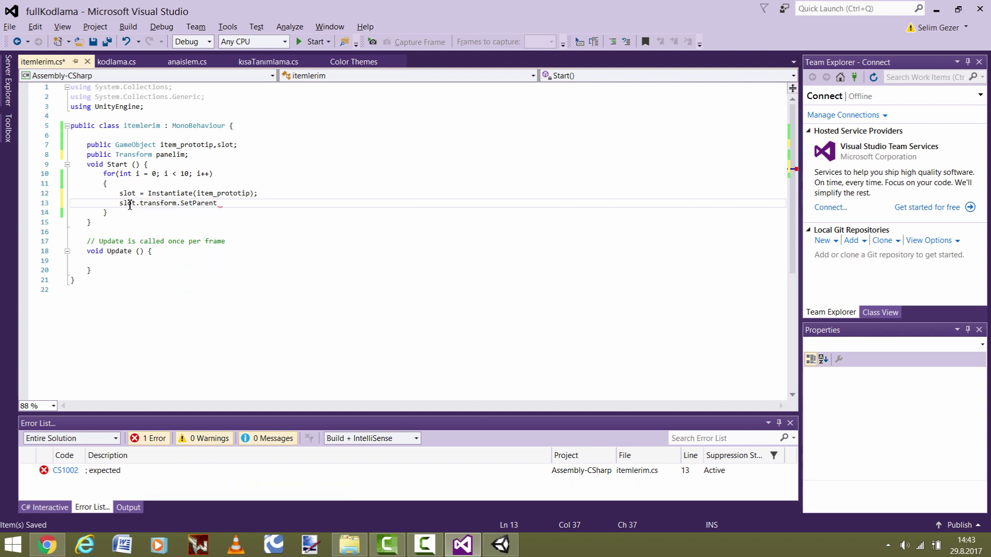
text(()
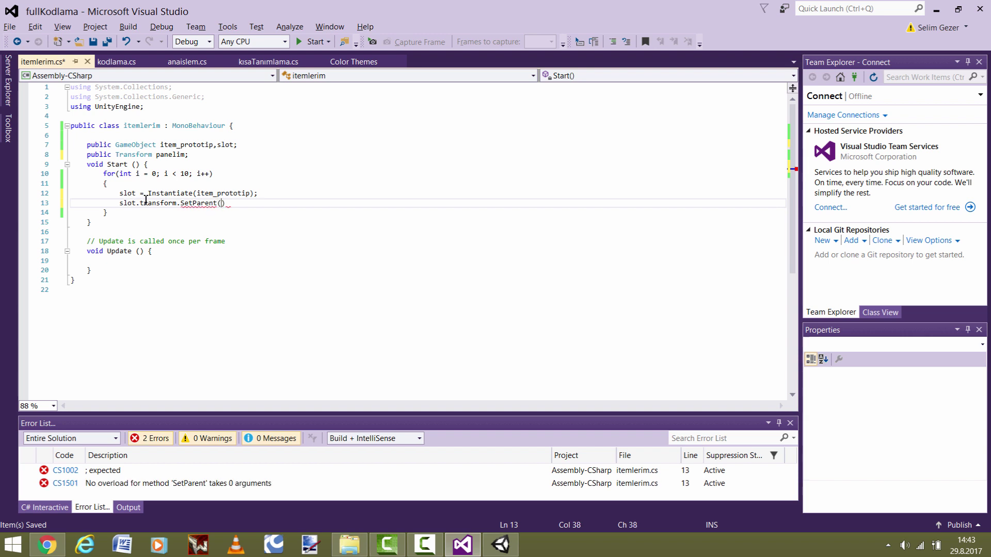
text())
click(221, 202)
text(panelim)
text();)
key(ctrl+s)
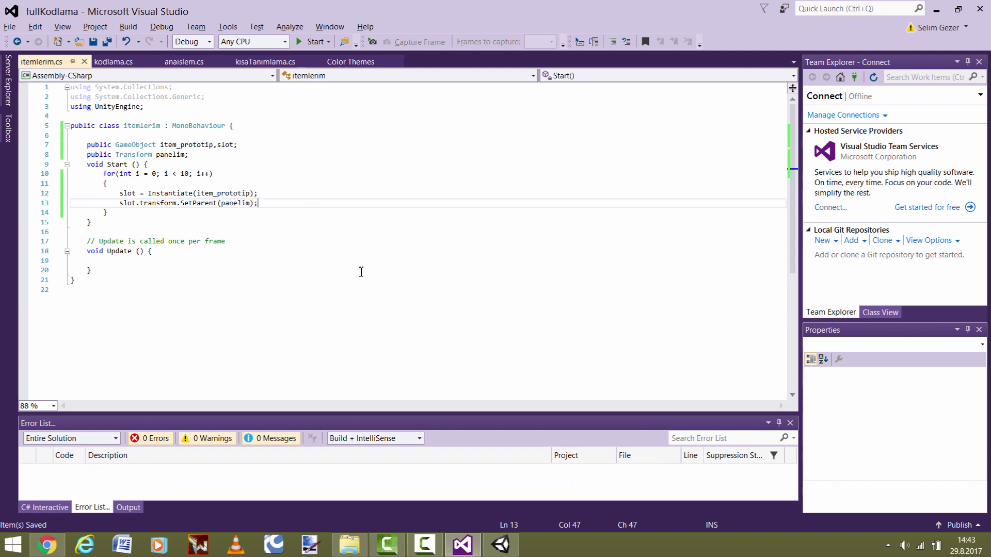
- Assign the Panel to Main Camera's Panelim field
click(500, 545)
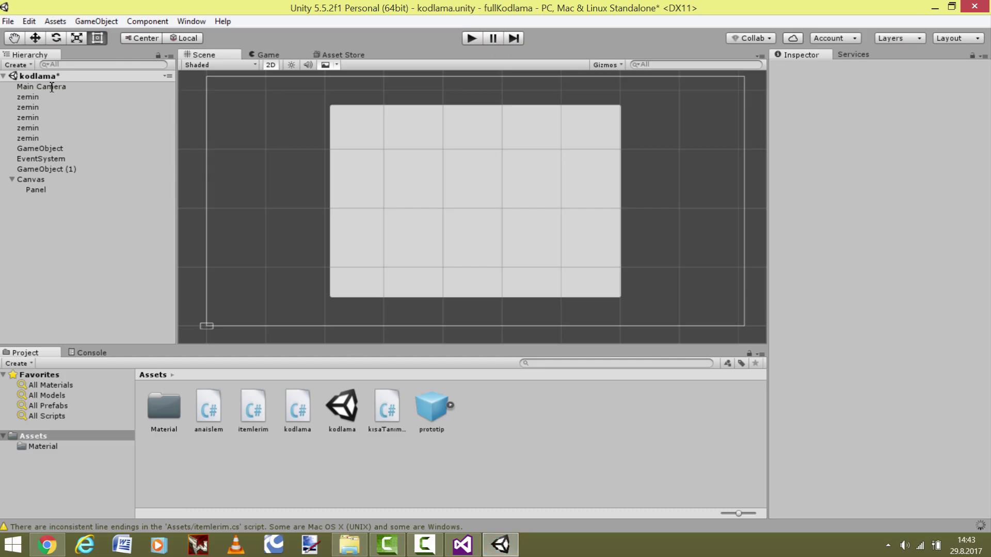
click(69, 87)
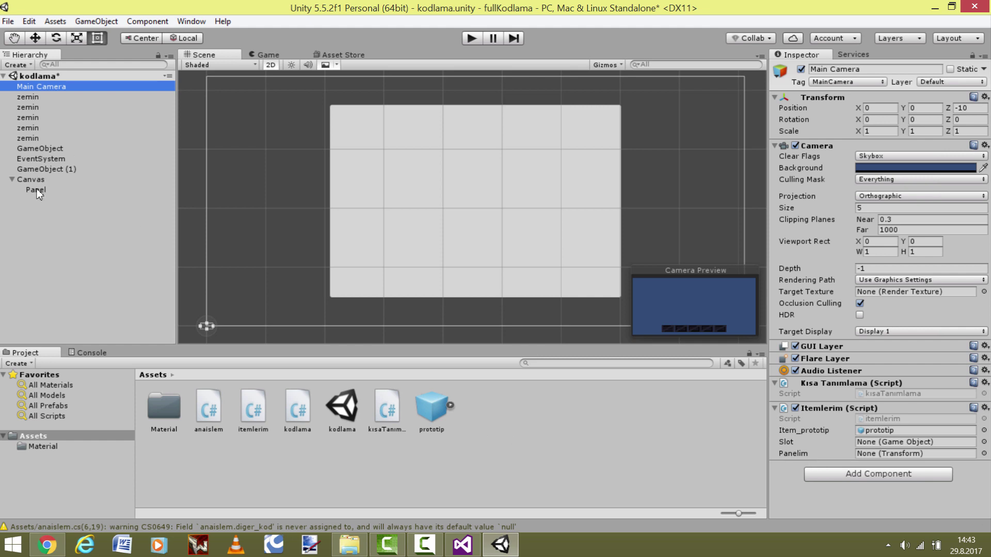
drag(36, 189, 872, 454)
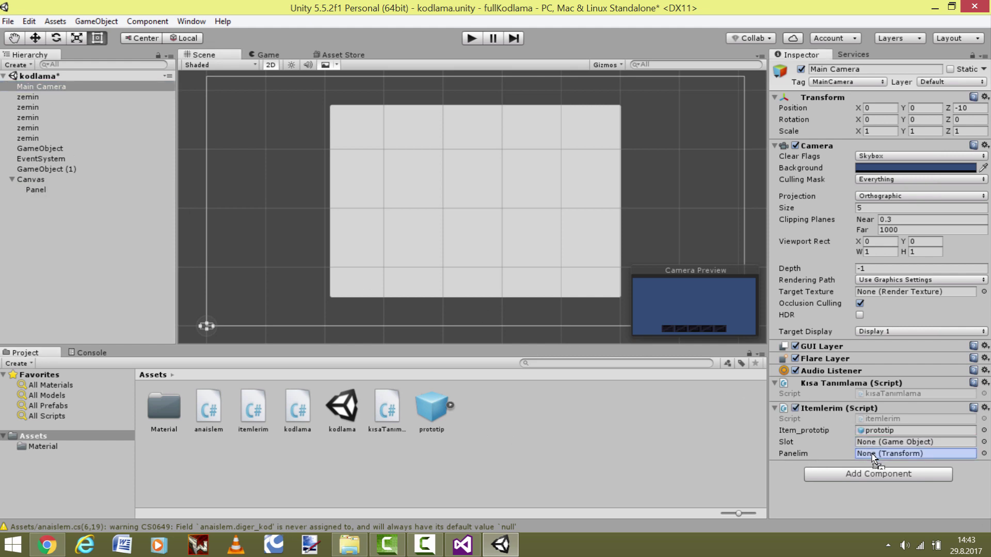
- Play the scene and raise the Panel grid's left padding to 49
click(472, 38)
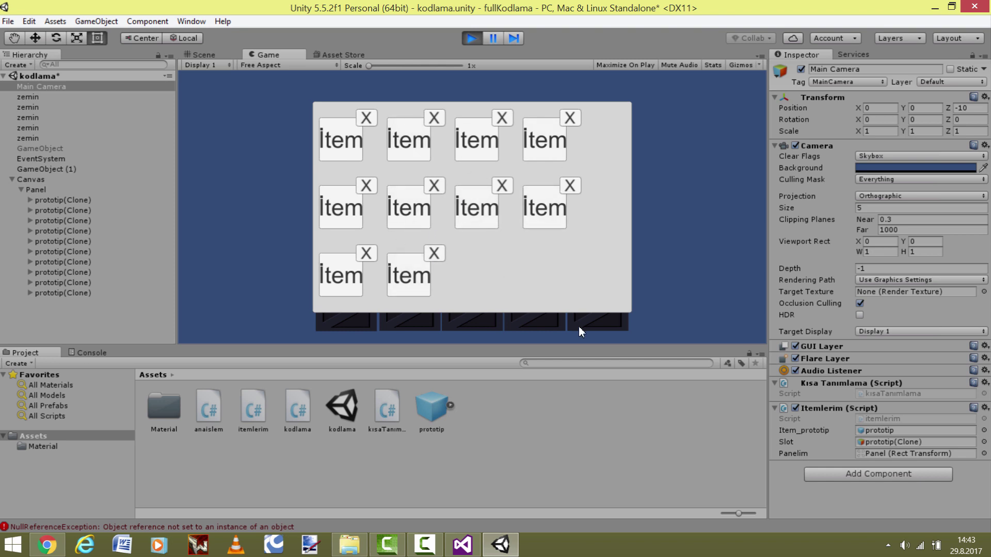
click(58, 188)
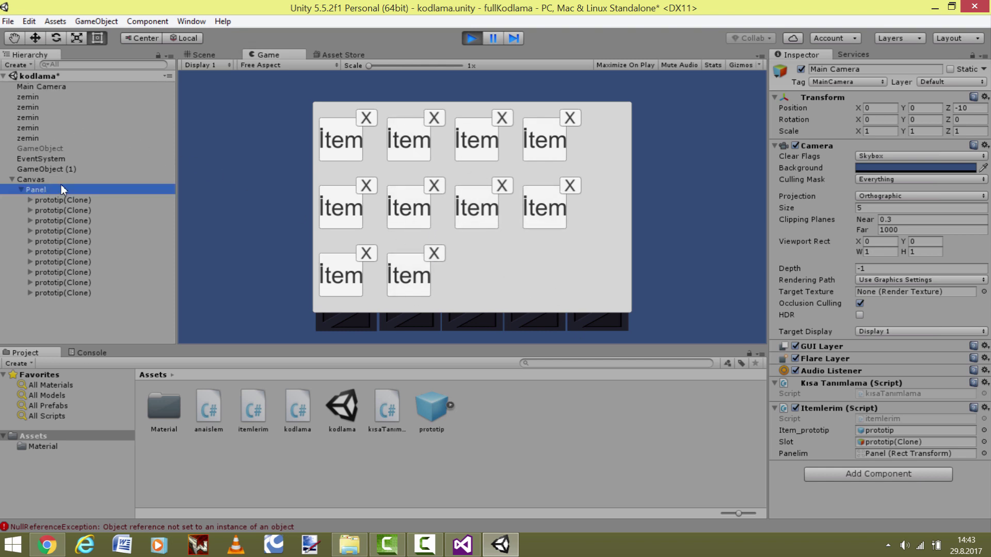
scroll(949, 356, down, 3)
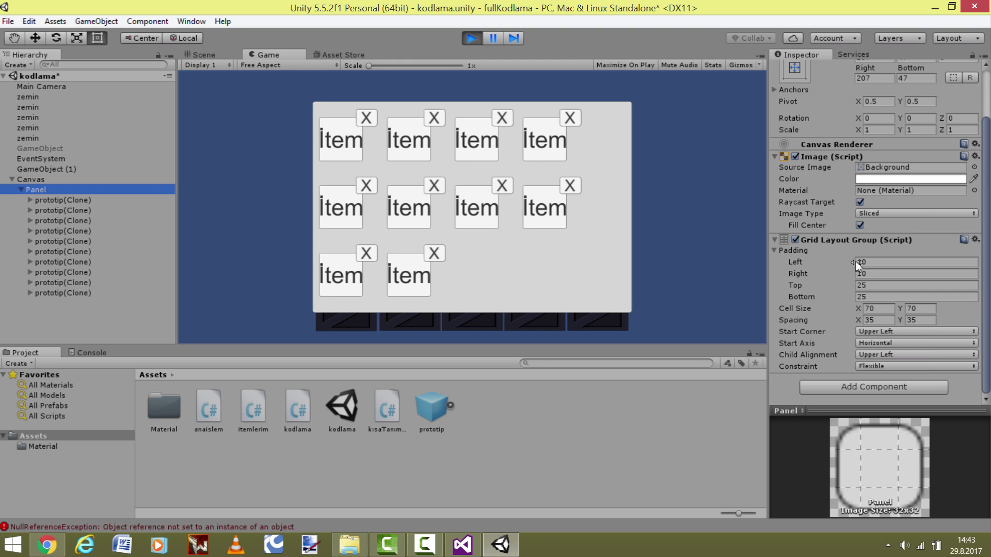
drag(855, 263, 884, 262)
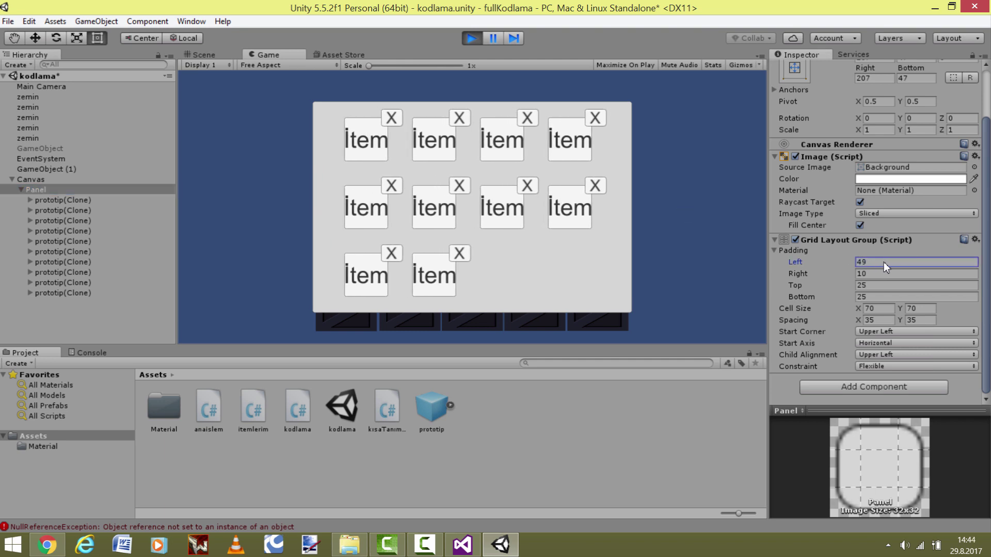
- Stop play, set the grid's left padding to 50, and run the scene again
click(471, 38)
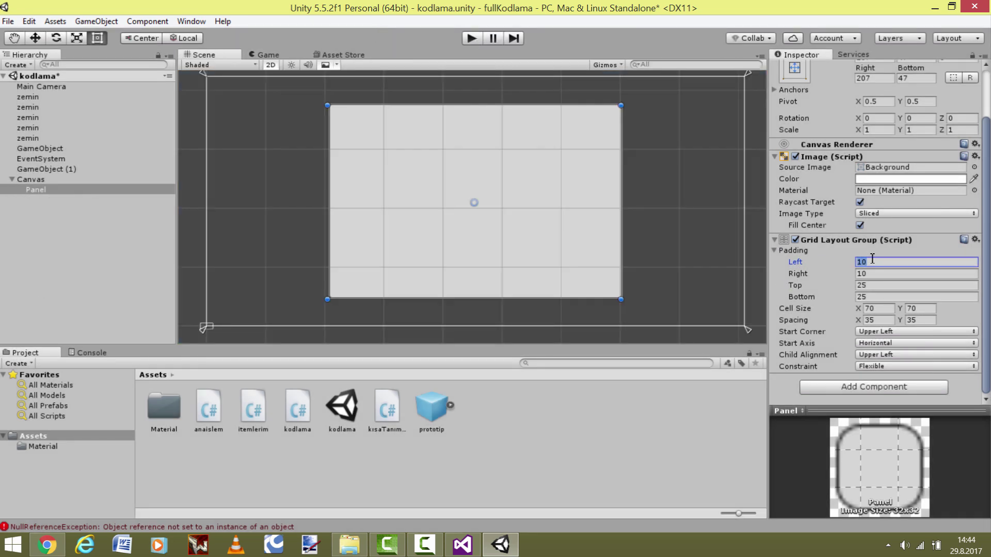
text(50)
click(471, 38)
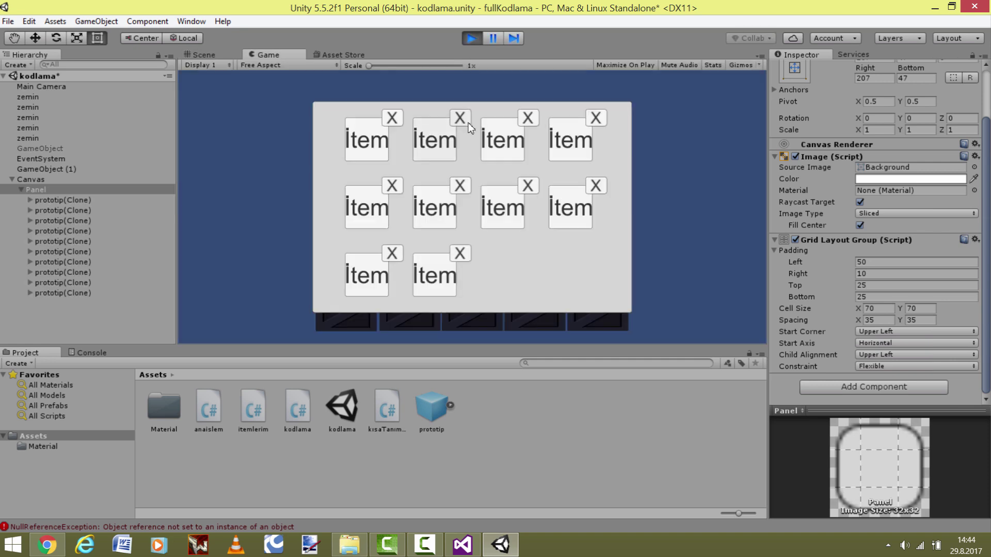
- Click five Item slots in the running game, then stop play
click(436, 214)
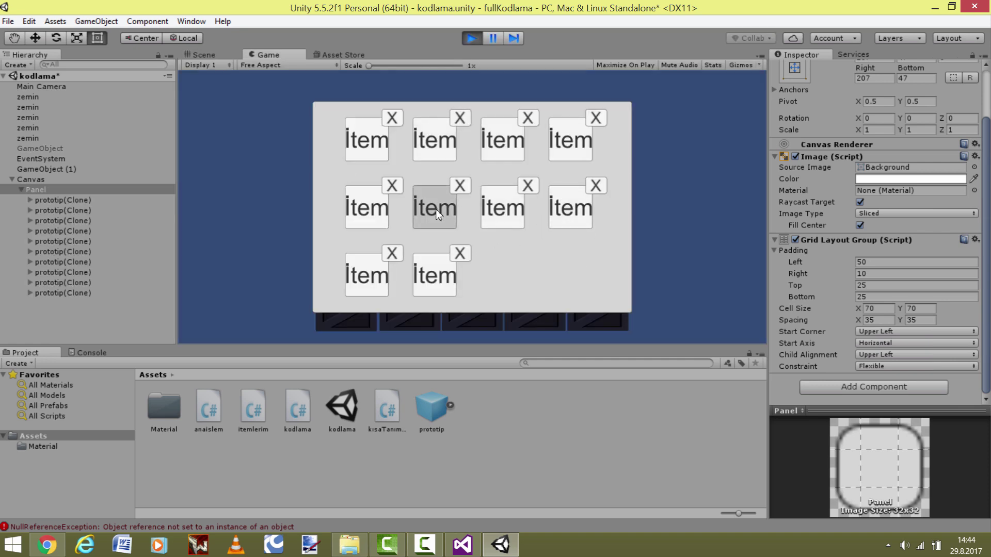
click(497, 205)
click(501, 139)
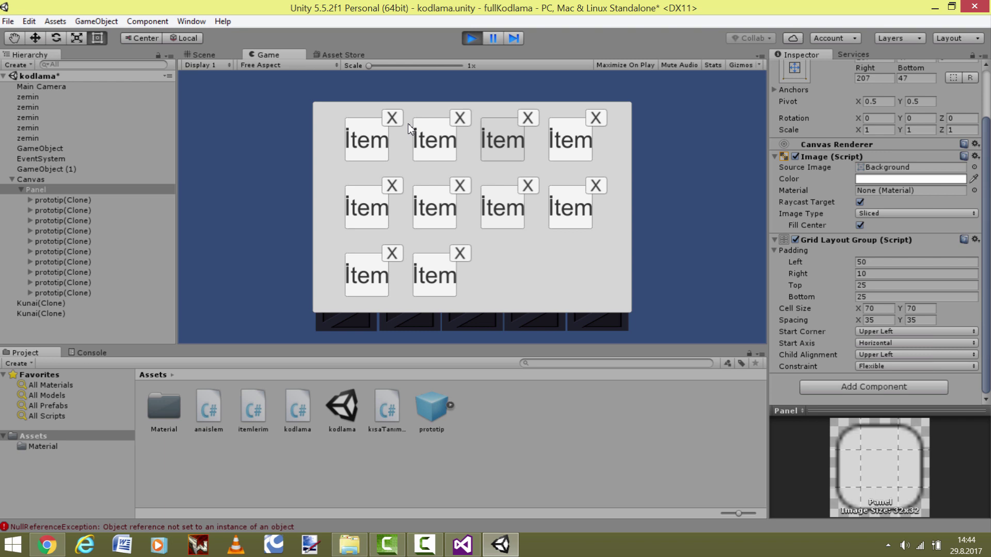
click(360, 129)
click(367, 206)
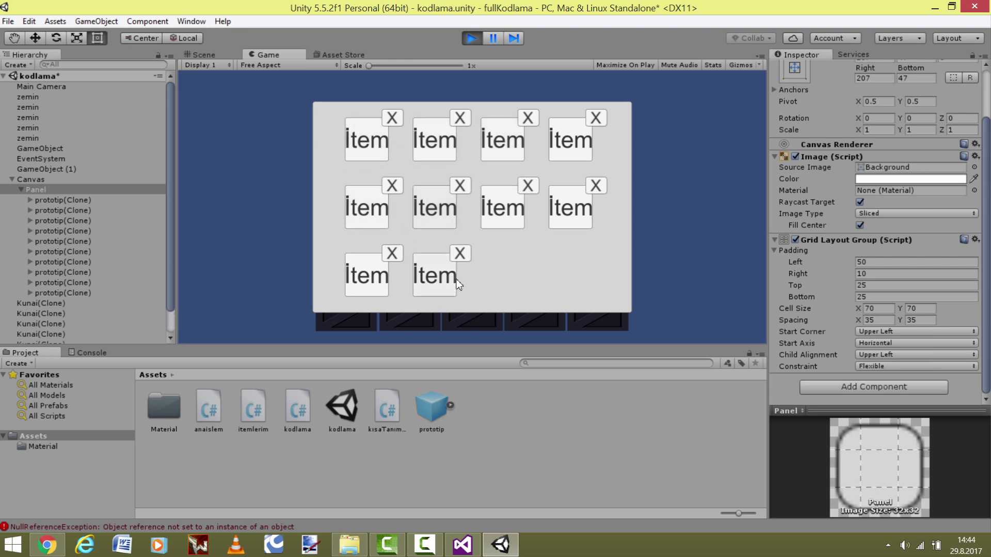
click(475, 39)
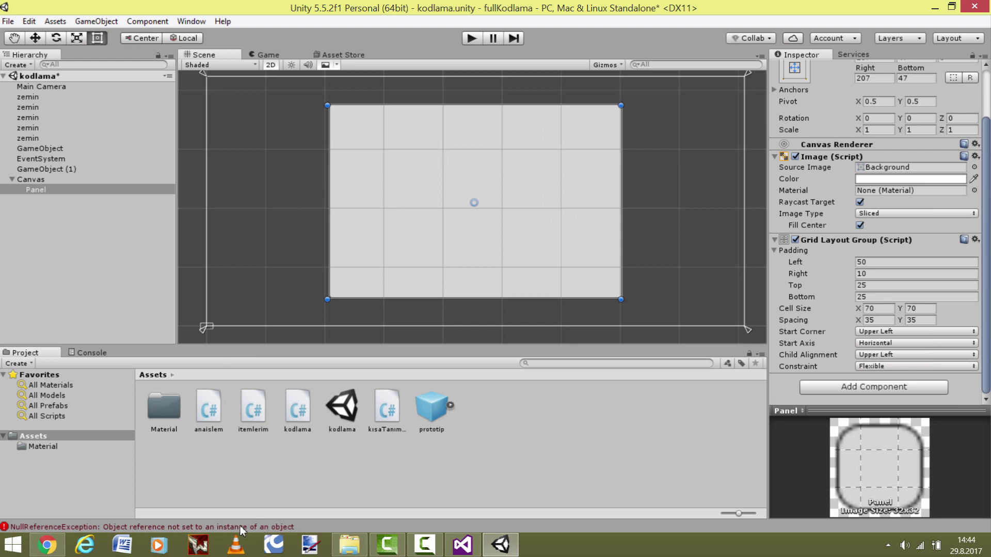
- Delete the 'diger_kod.sayi = 5;' line from anaislem.cs's Start method and save the script
click(196, 526)
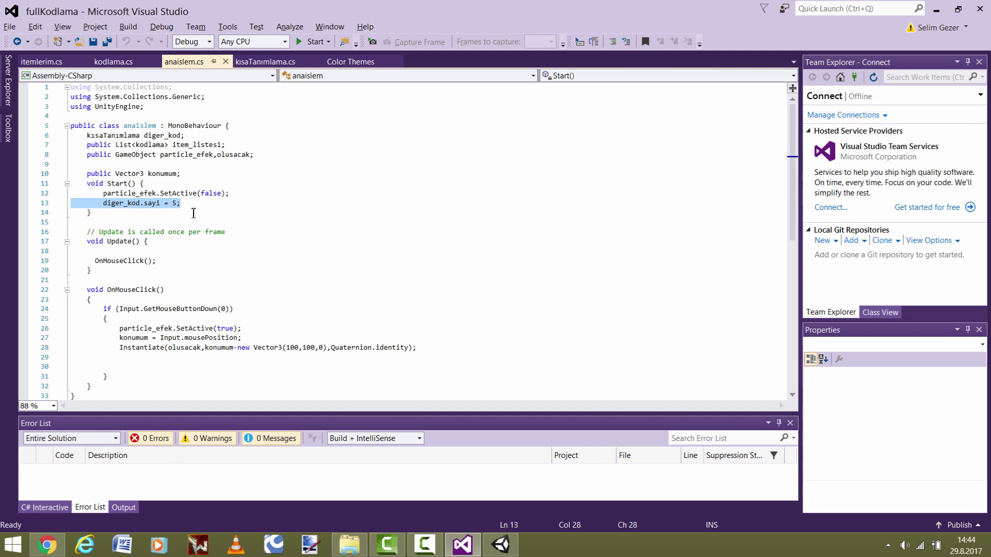
click(185, 204)
shift+click(89, 198)
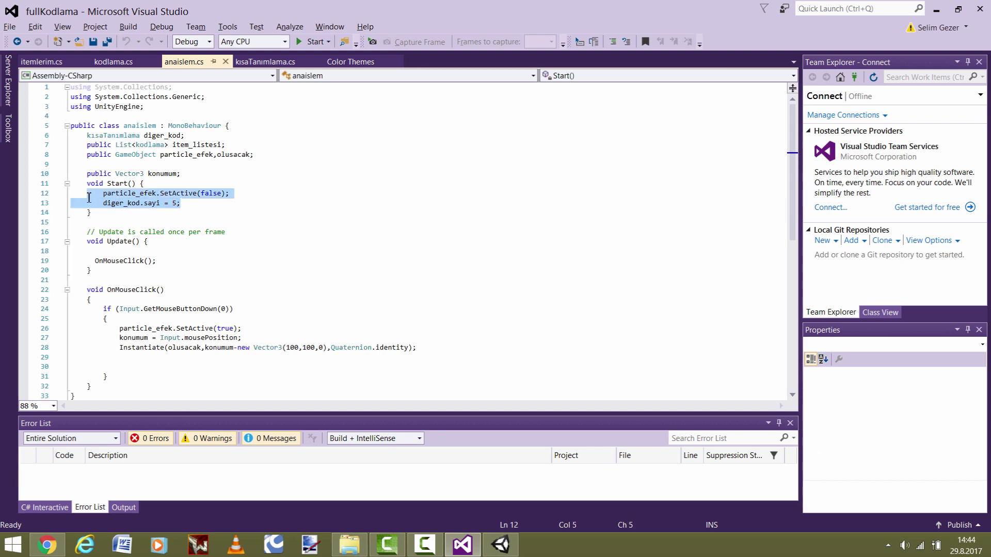
shift+click(79, 203)
key(Delete)
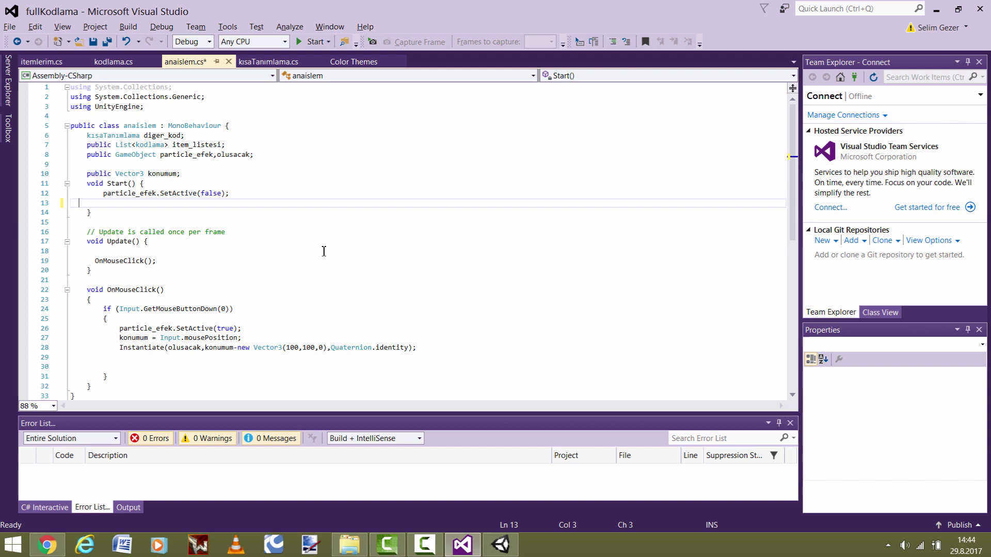
key(ctrl+s)
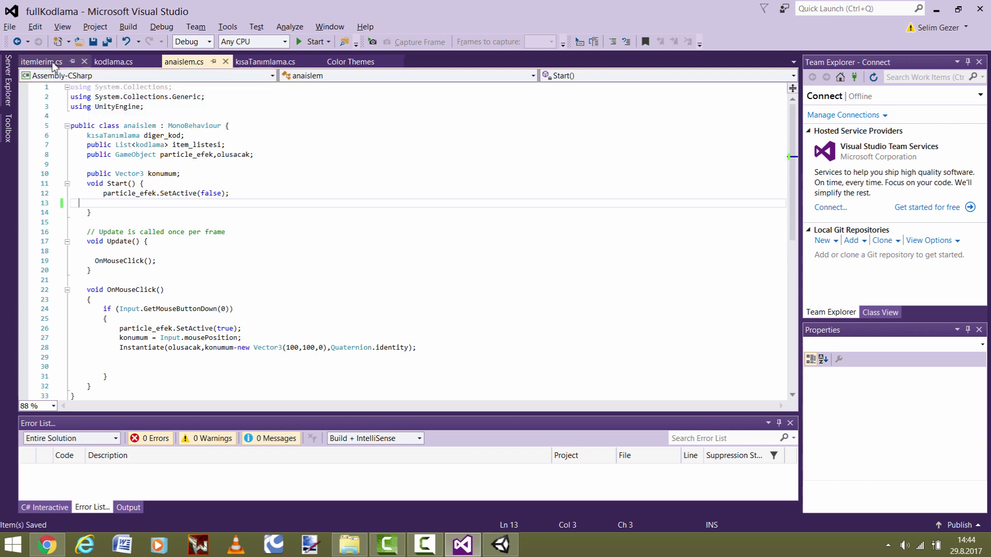
click(54, 64)
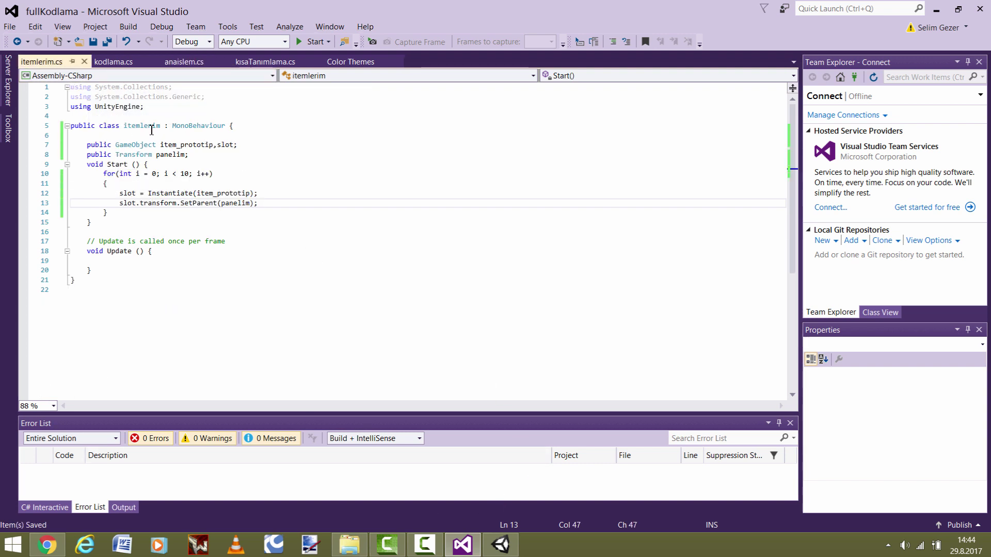
key(alt+Tab)
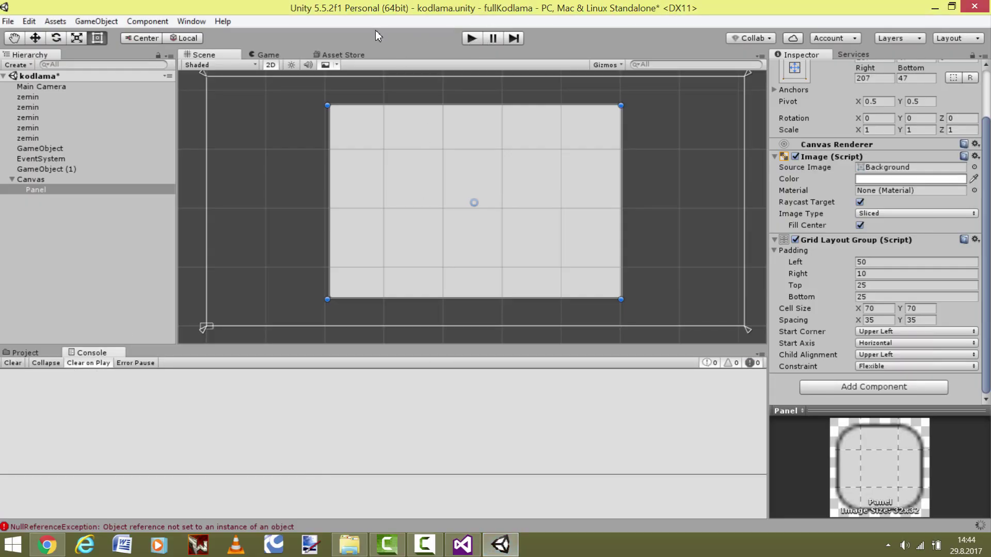
key(ctrl+p)
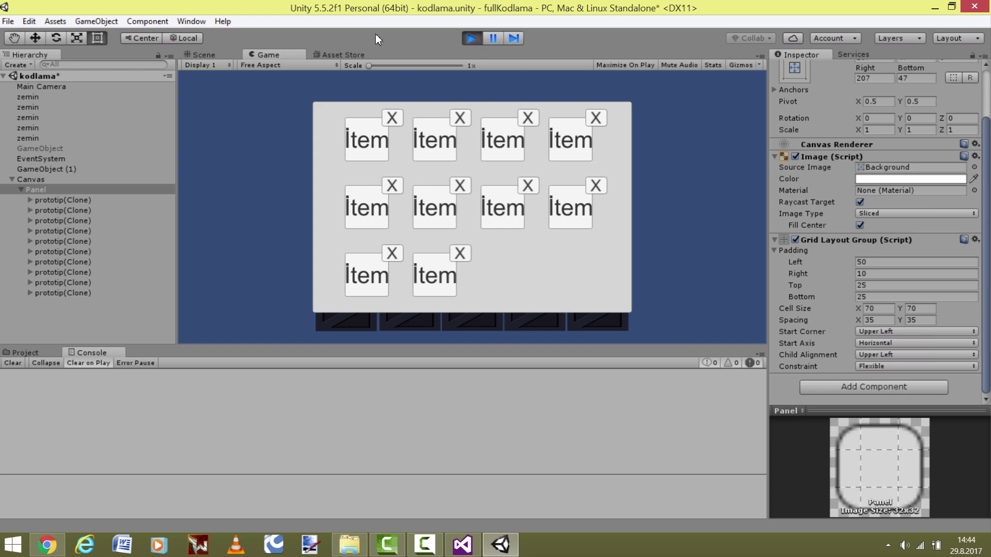
key(ctrl+p)
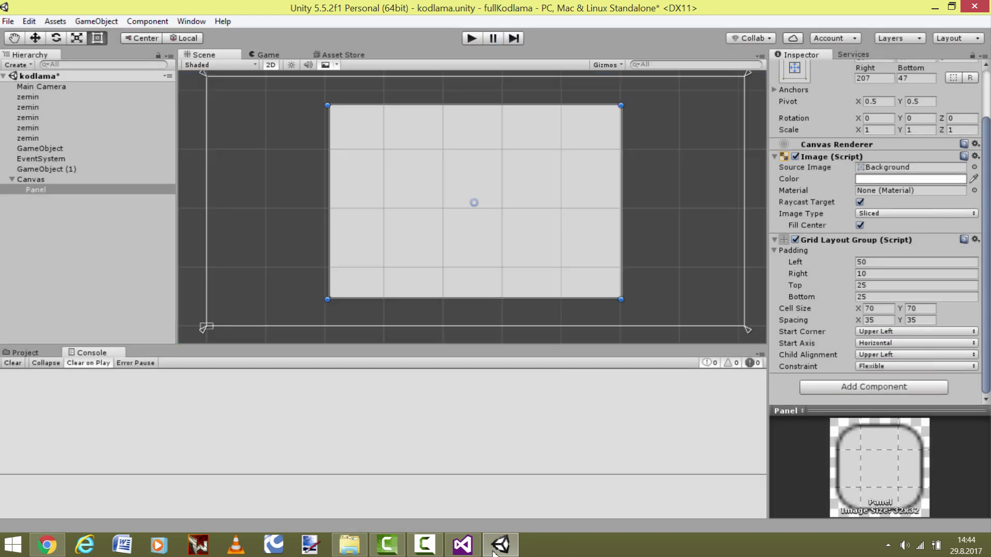
- Declare 'public List<GameObject> item_listem;' at line 6 of the itemlerim class
click(463, 545)
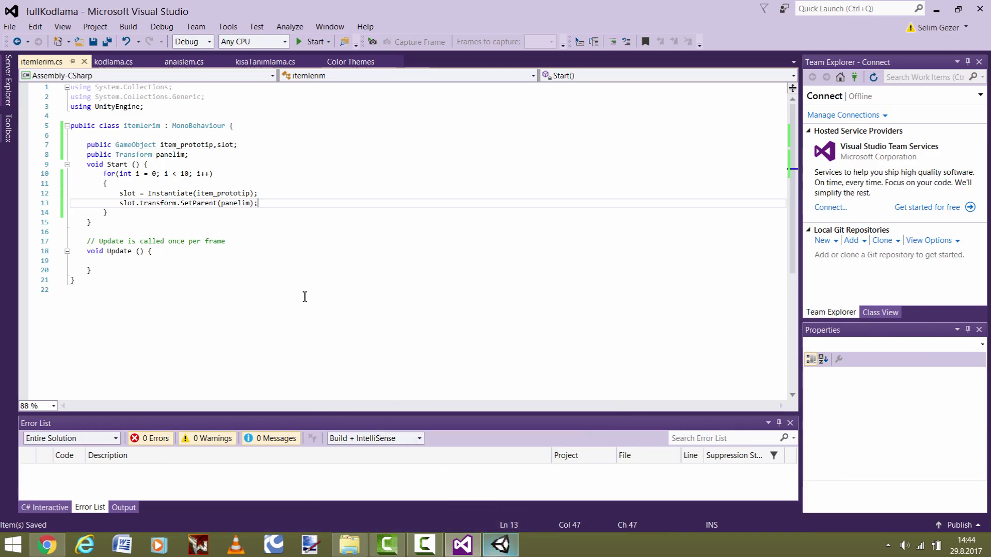
click(209, 135)
text(pu)
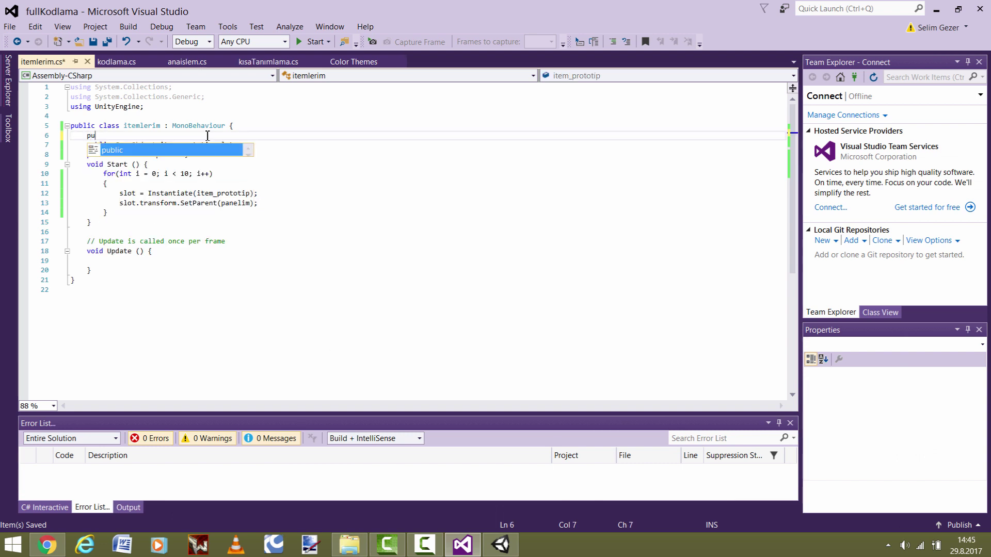
text(blic Lis)
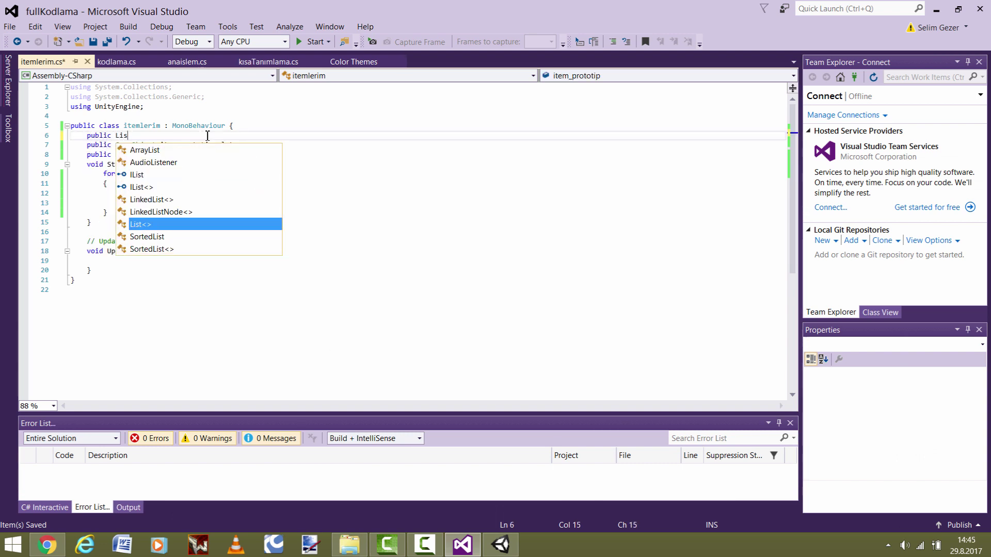
key(Tab)
text(<>)
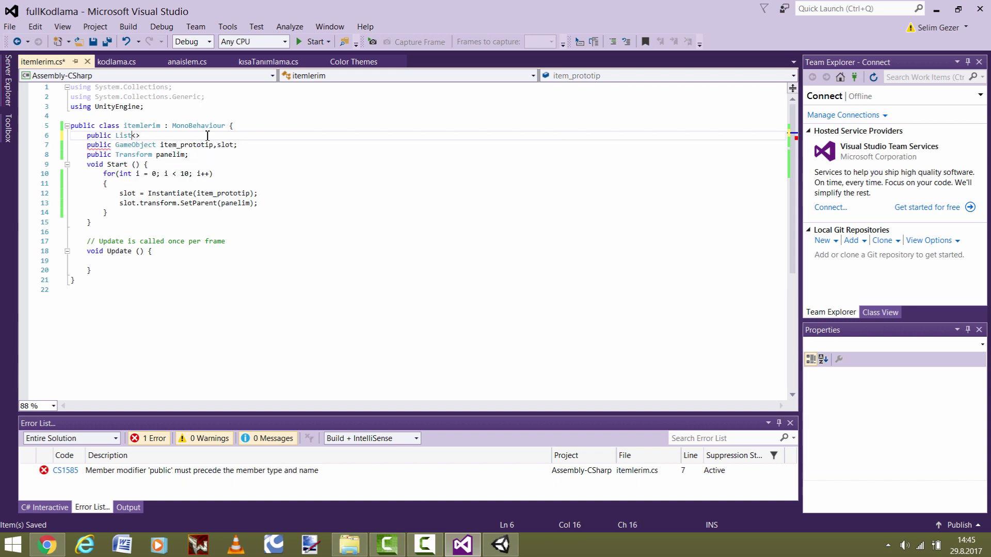
text(Ga)
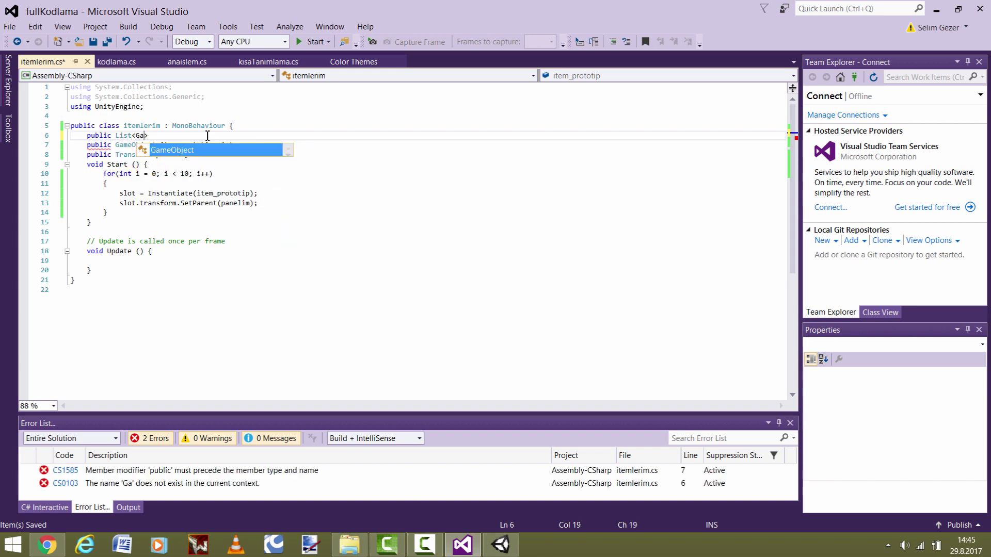
key(Tab)
key(End)
text(İTE)
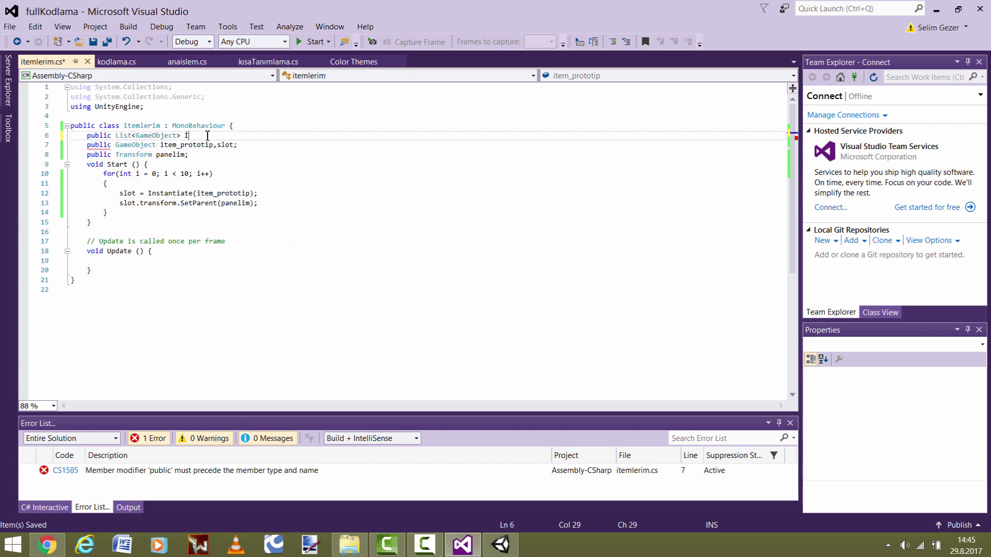
text(M_LİST)
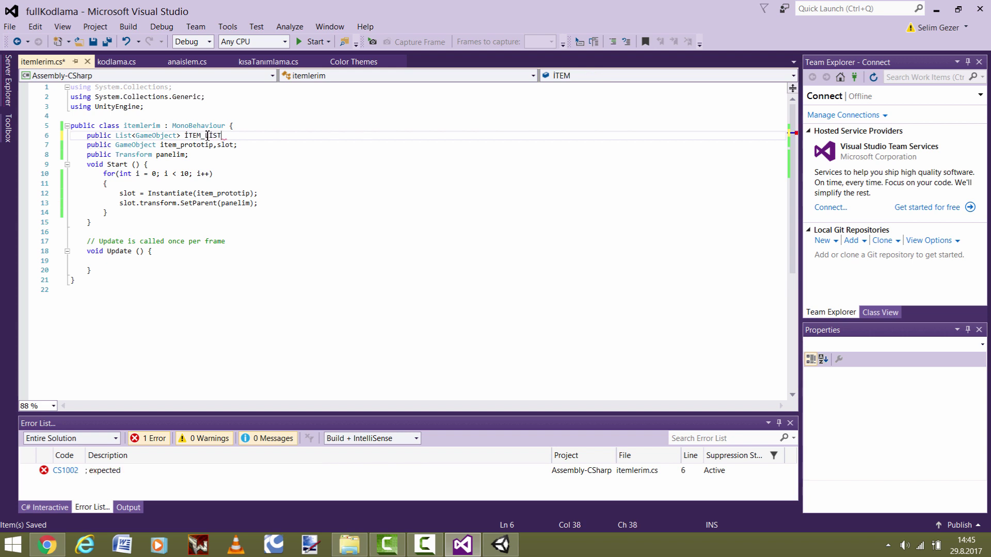
text(EM)
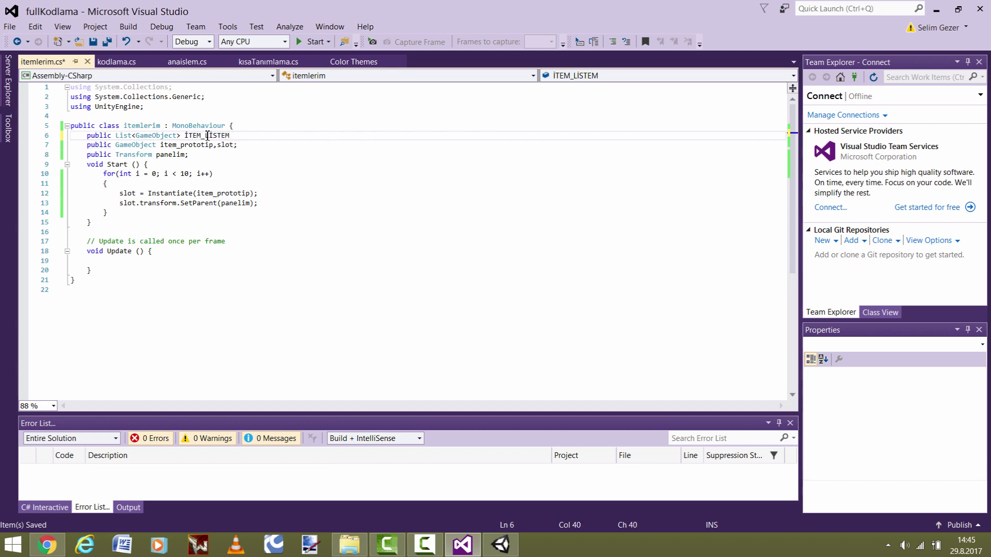
key(BackSpace)
key(BackSpace)
key(BackSpace)
key(BackSpace)
key(BackSpace)
key(BackSpace)
text(it)
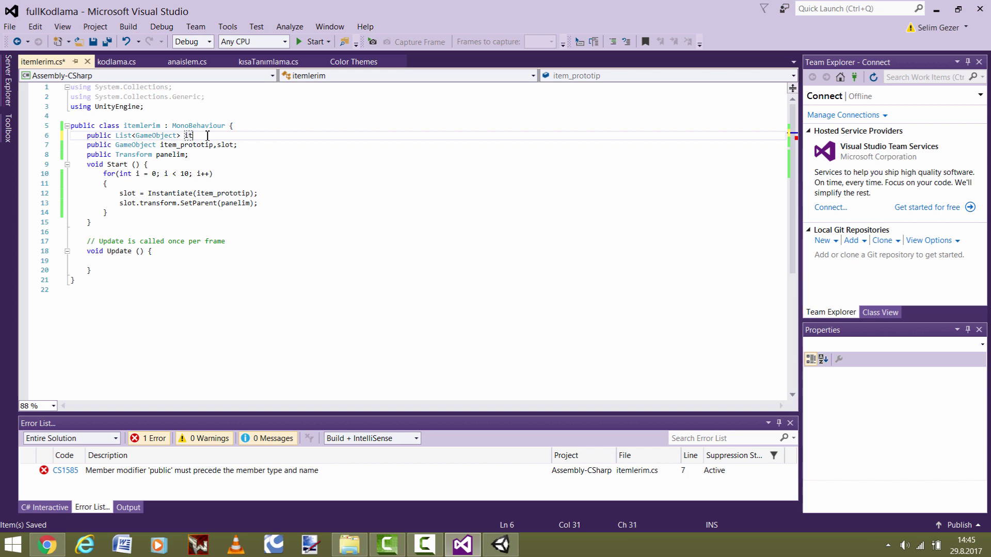
text(em_listem)
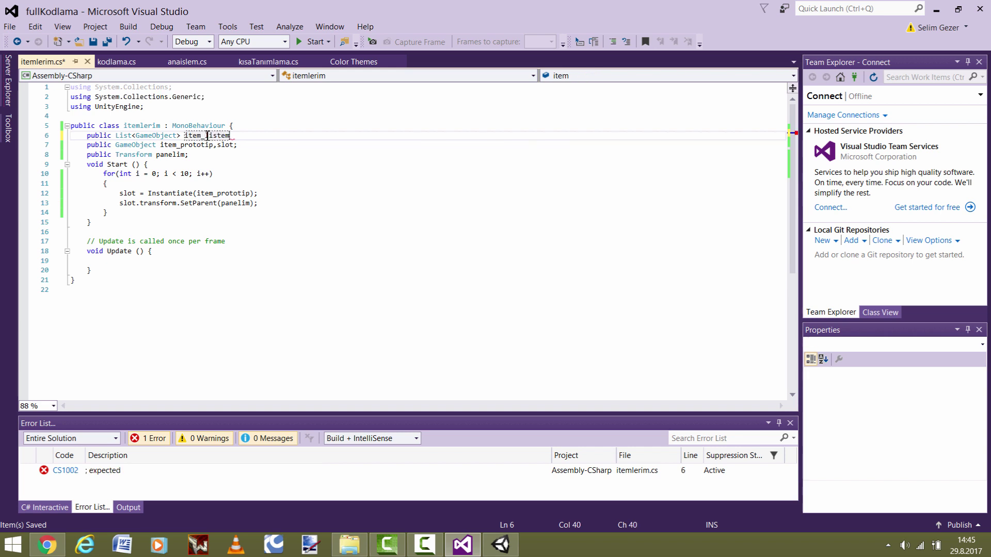
text(;)
- Insert a blank line above the item_listem declaration and save itemlerim.cs
click(79, 136)
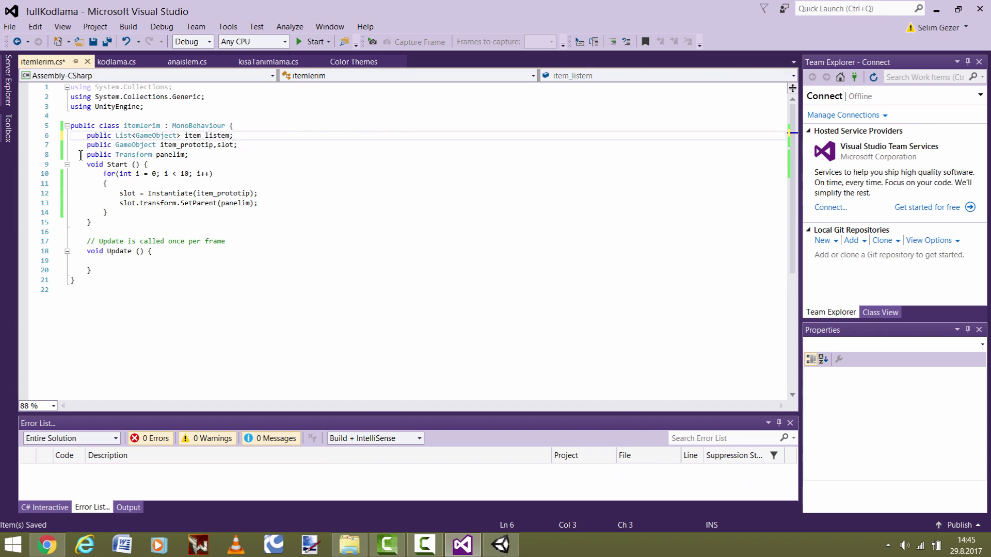
key(Return)
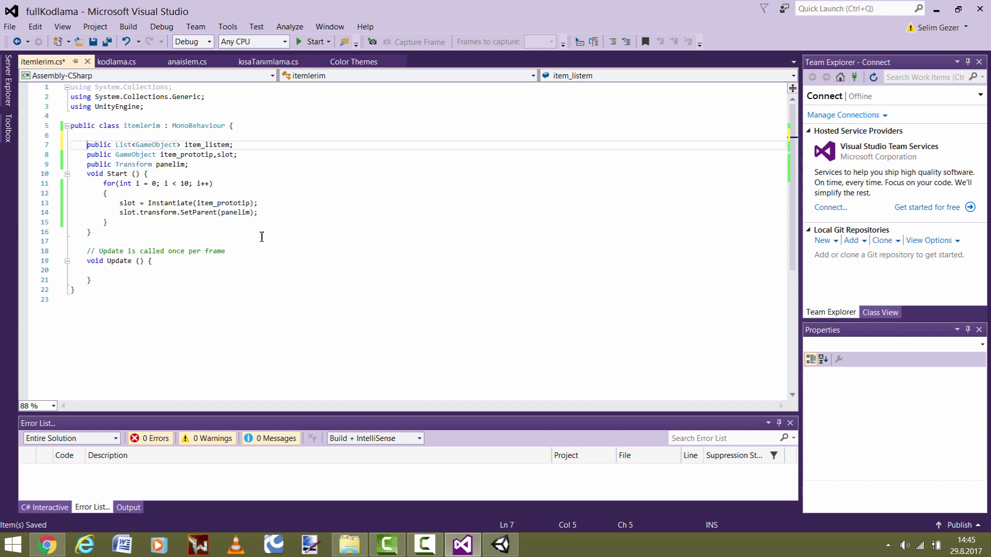
key(ctrl+s)
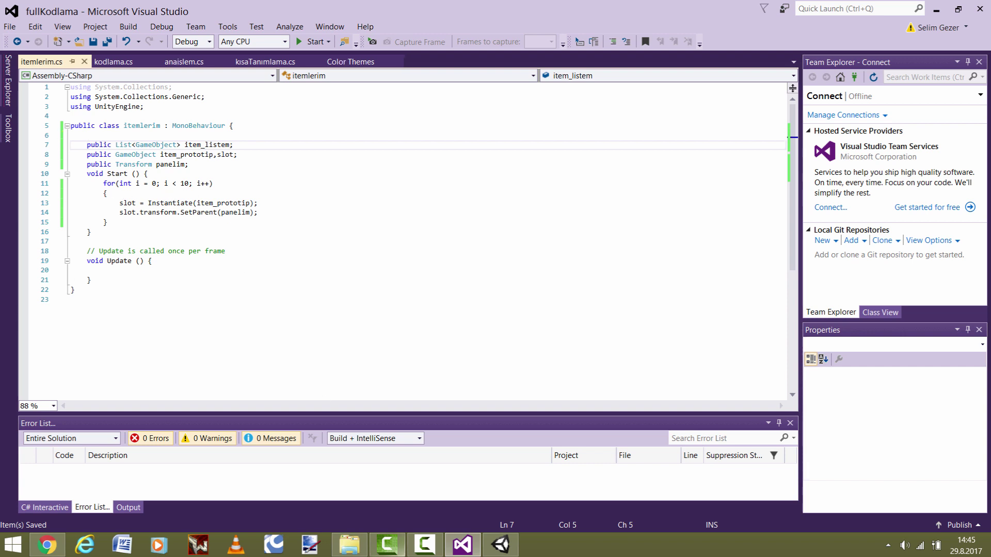
click(504, 551)
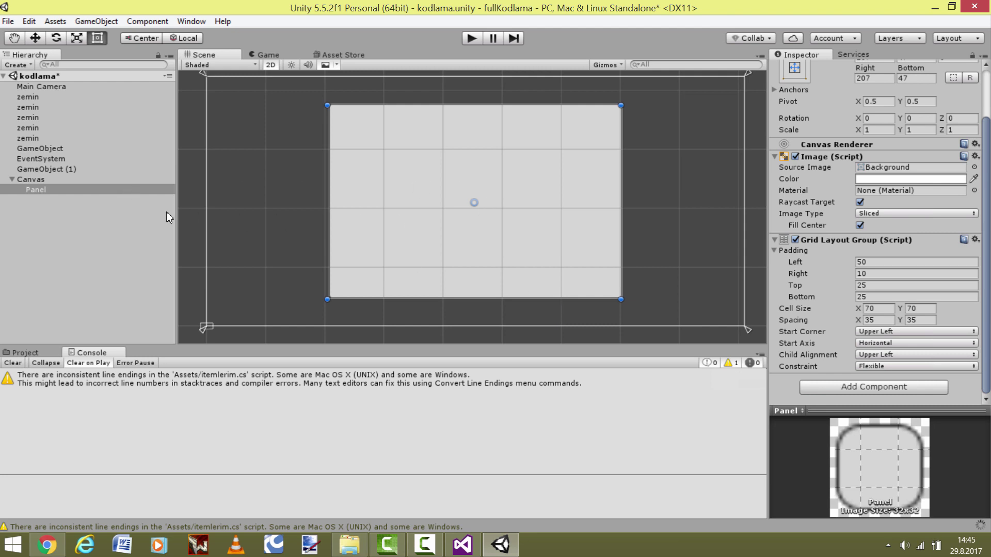
- Select Main Camera and check that the Itemlerim component's Item_listem list has size 0
click(67, 84)
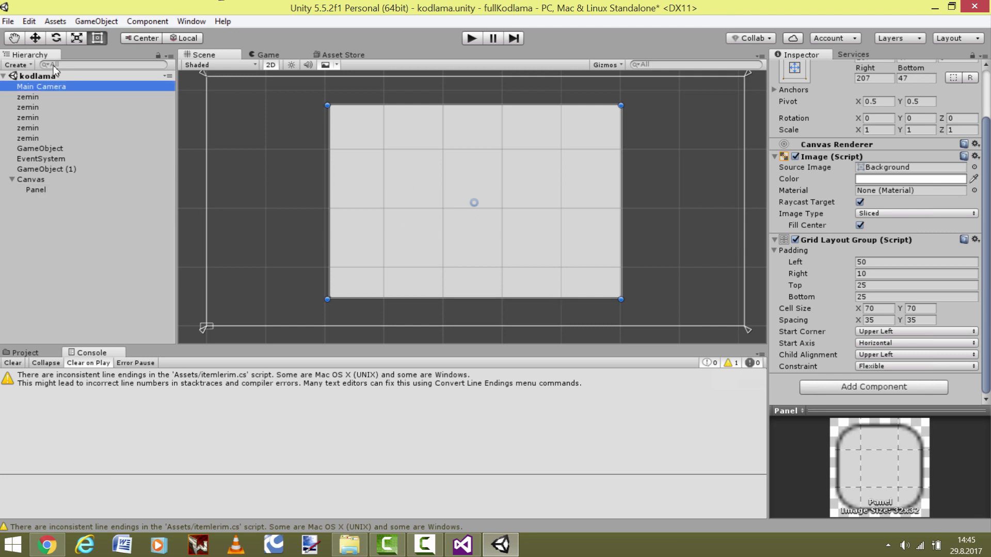
click(797, 429)
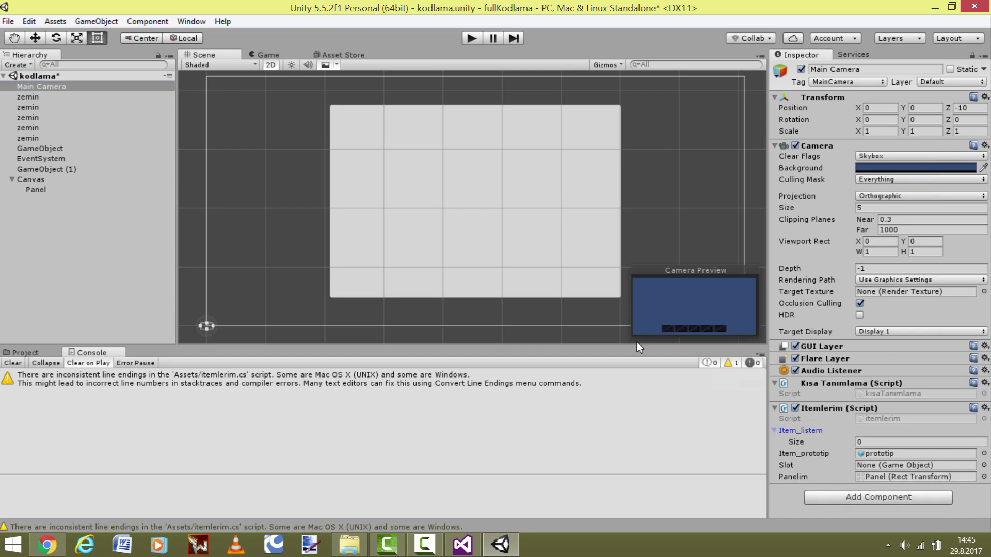
click(880, 443)
click(801, 430)
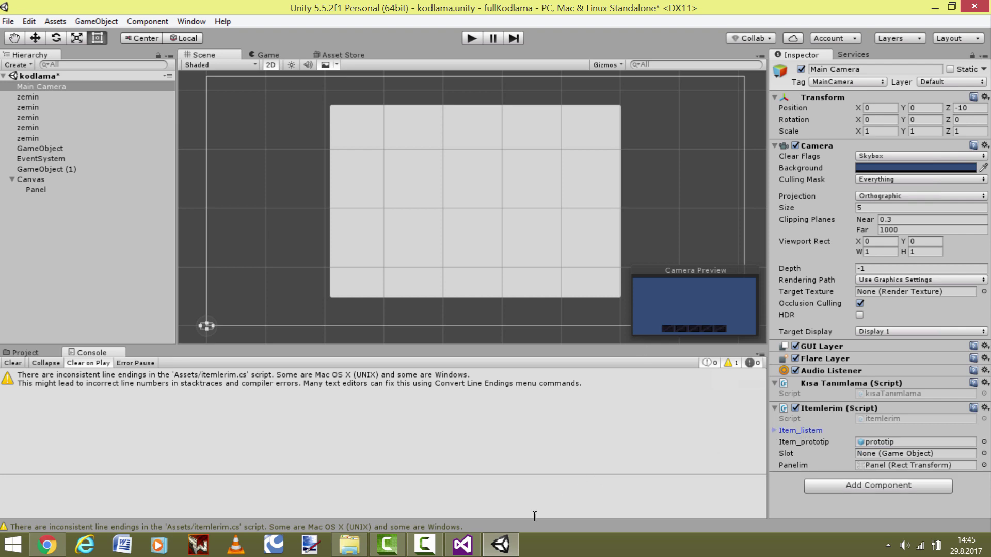
click(463, 544)
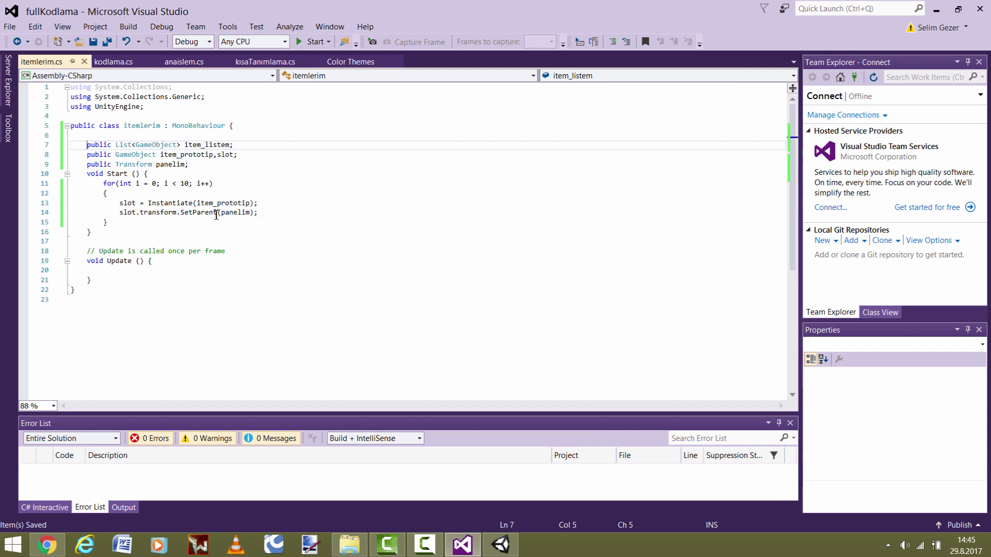
- Add 'item_listem.Add(slot);' after the SetParent line inside the loop and save itemlerim.cs
click(269, 214)
key(Return)
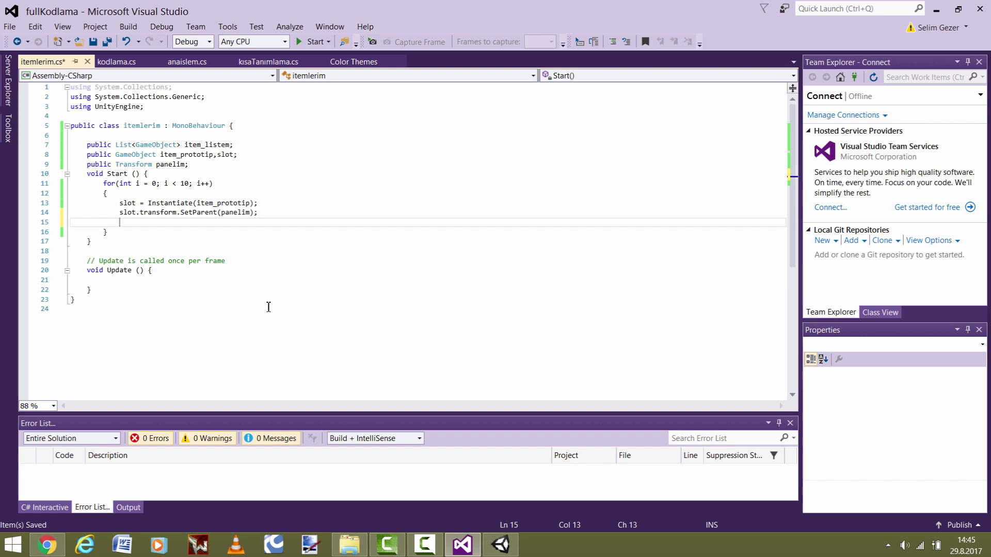
text(item_listem)
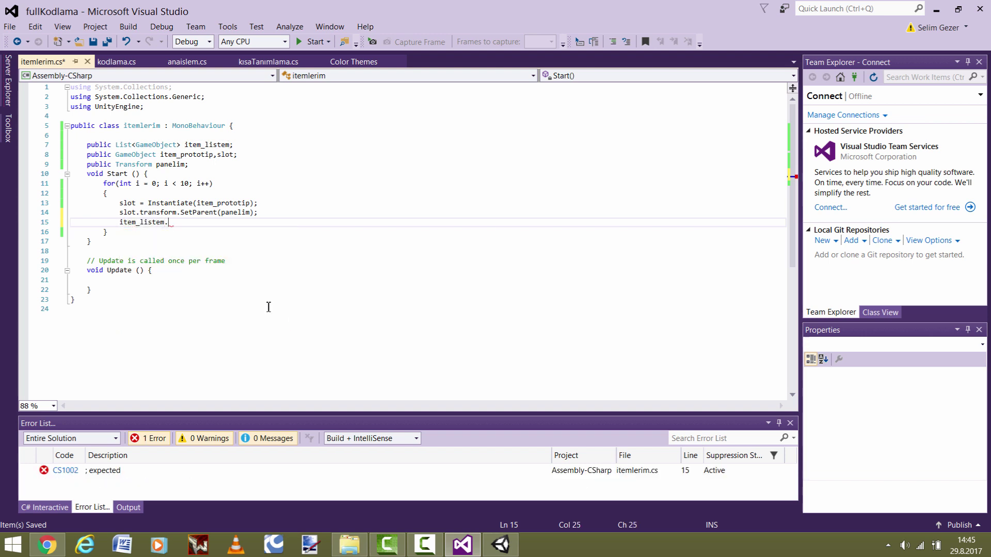
text(.add)
key(Tab)
key(Left)
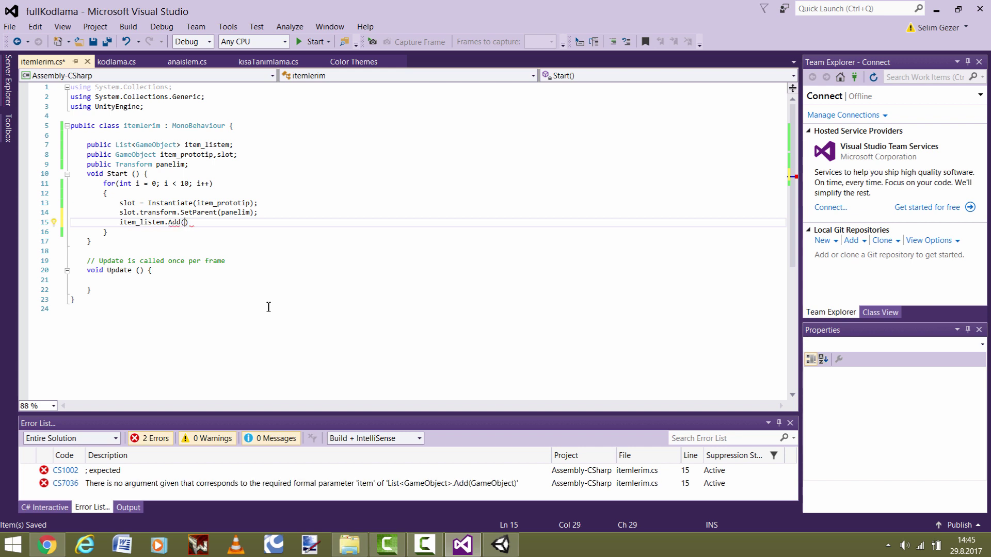
text(slot))
key(ctrl+s)
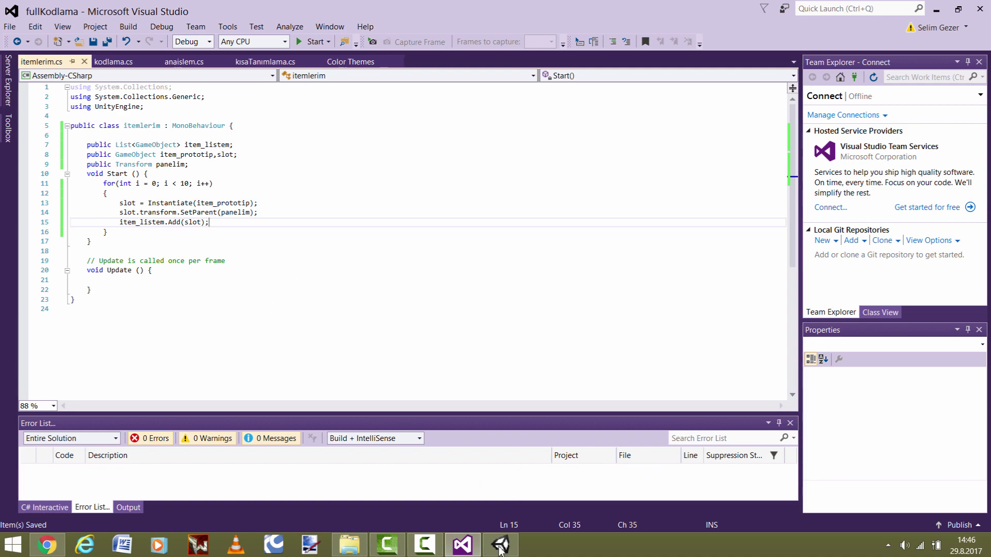
click(500, 545)
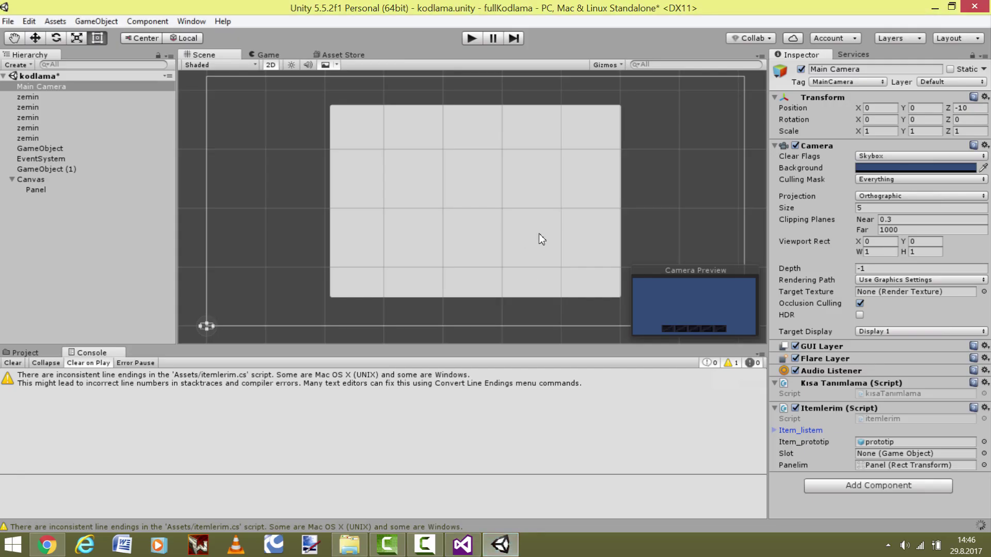
- Enter Play mode and expand Item_listem to see Size 10 with ten prototip(Clone) elements
click(475, 41)
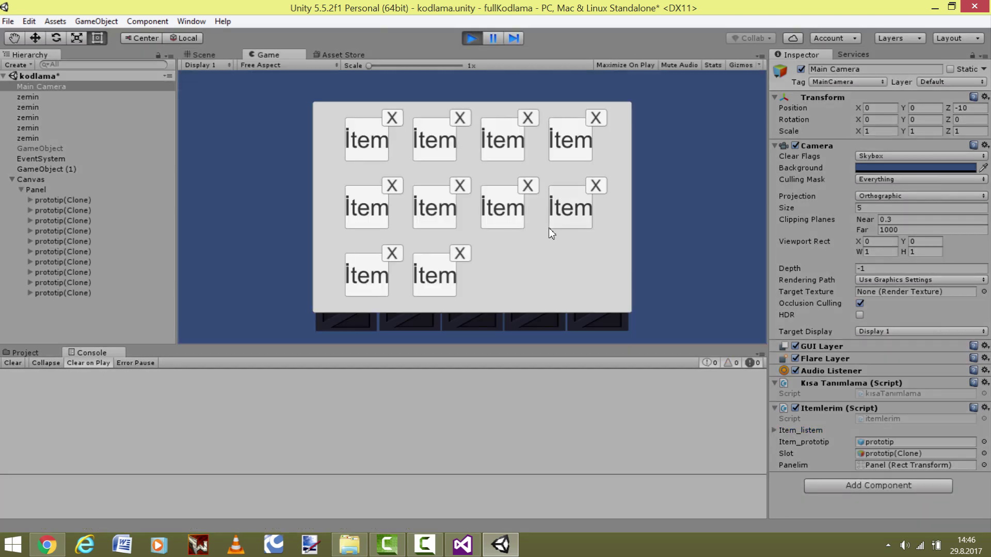
click(774, 430)
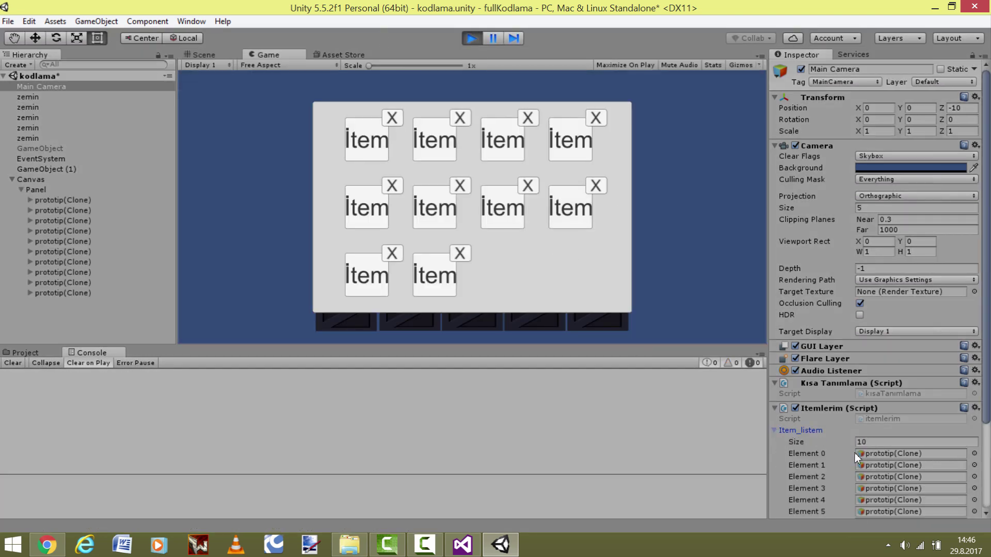
scroll(866, 444, down, 4)
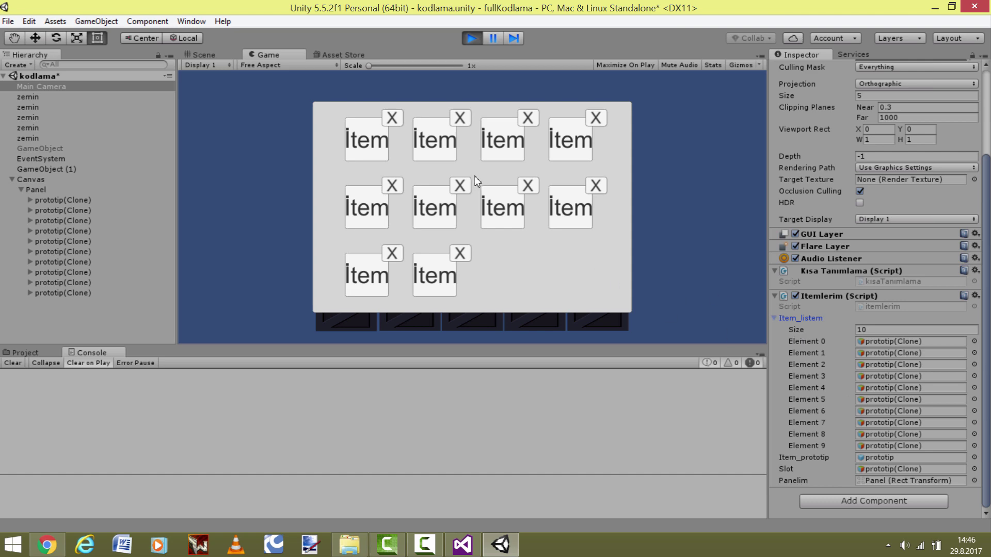
- Stop the Unity play test and bring itemlerim.cs back up in Visual Studio
click(470, 38)
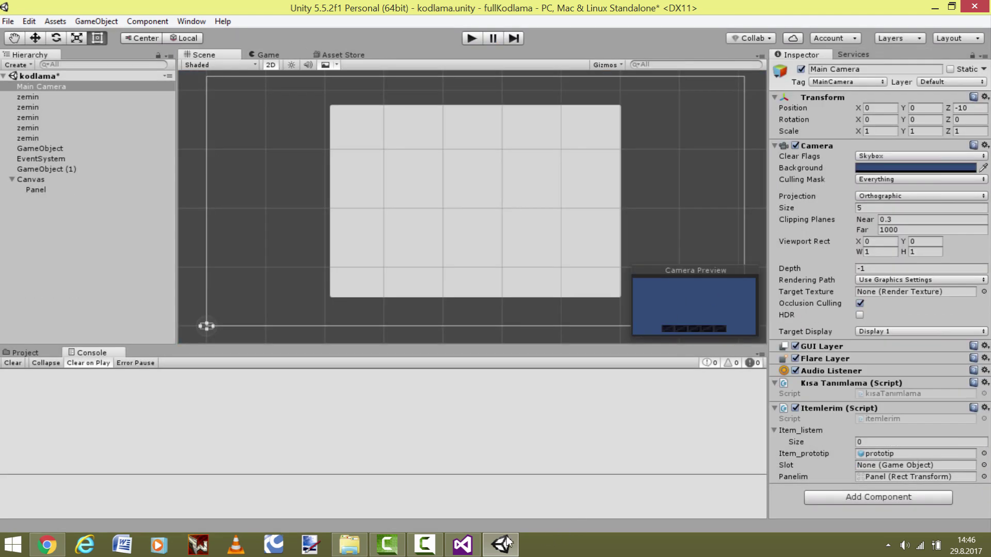
key(alt+Tab)
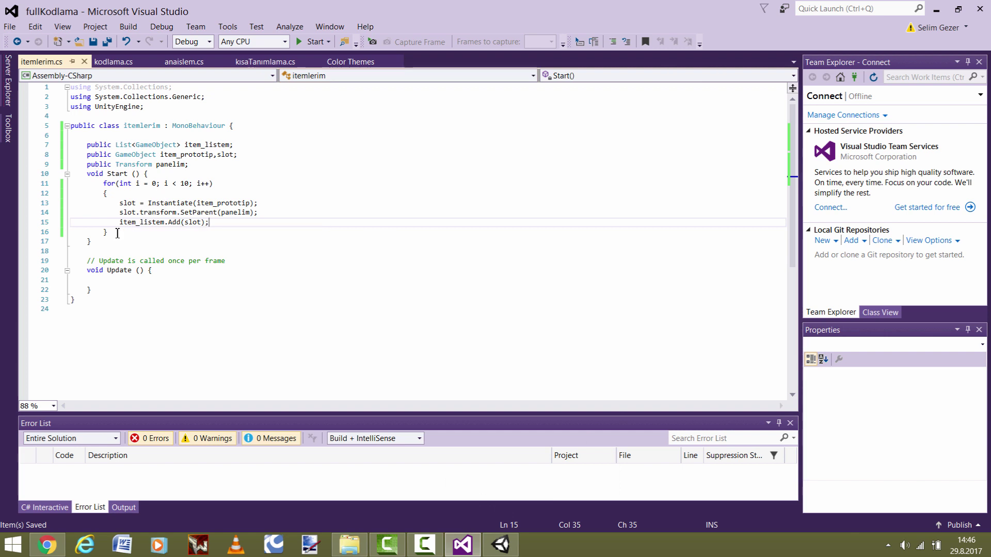
click(501, 544)
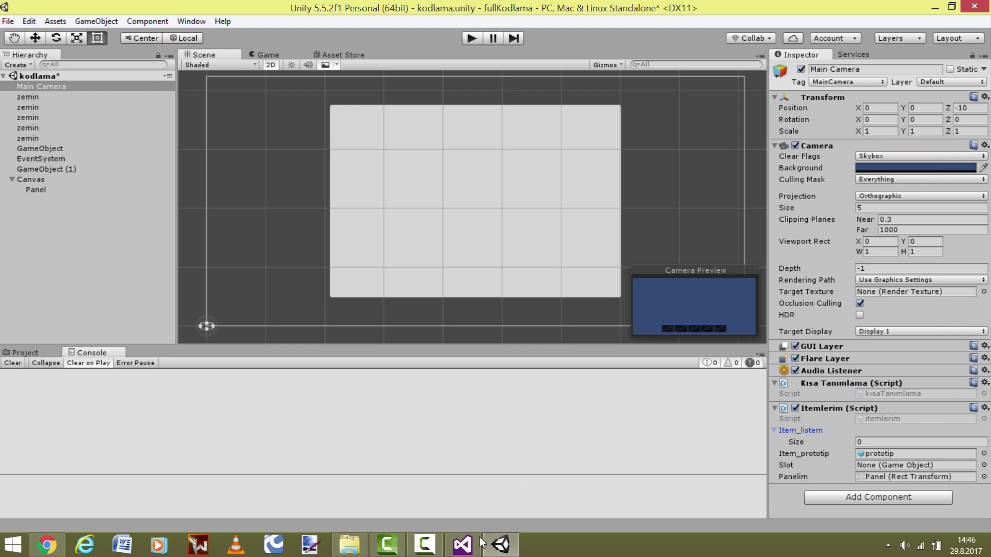
mouse_move(482, 548)
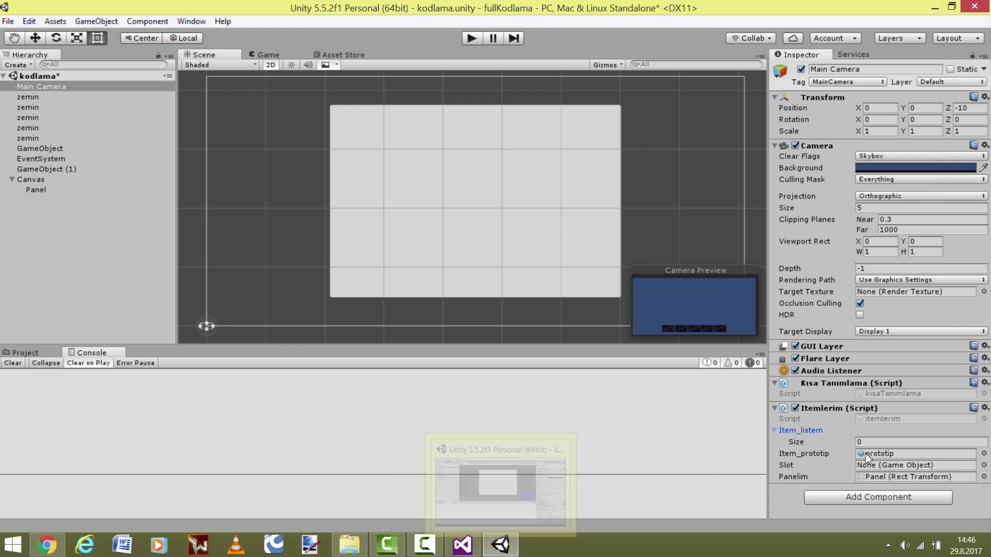
click(480, 550)
- In Update(), write if (Input.GetKeyDown(KeyCode.Q)) and open its brace block
click(131, 280)
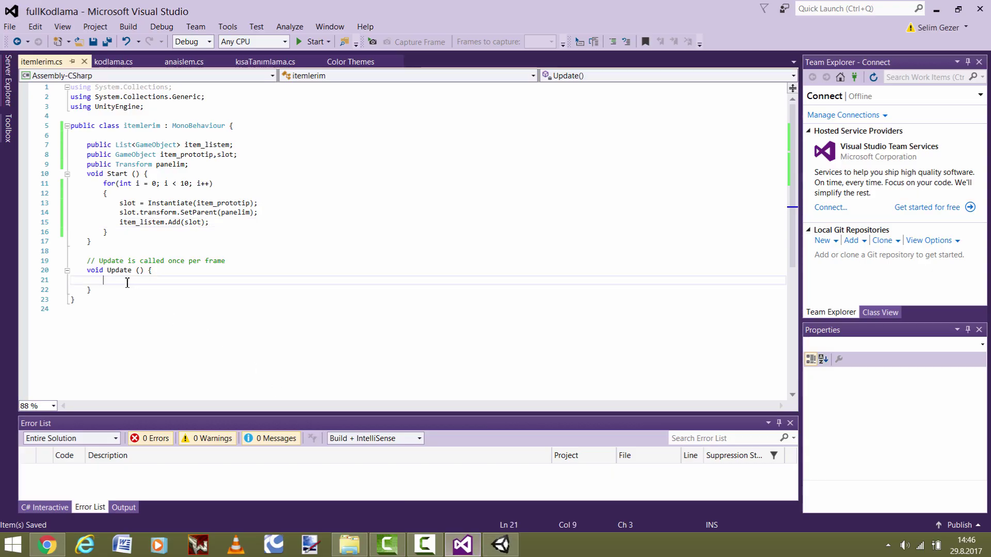
text(if(in)
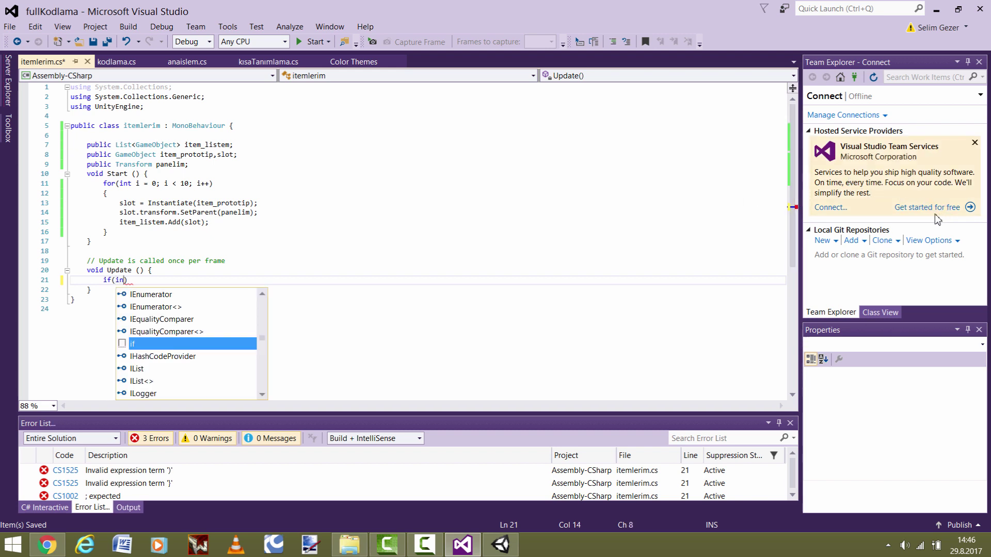
text(npu)
key(Tab)
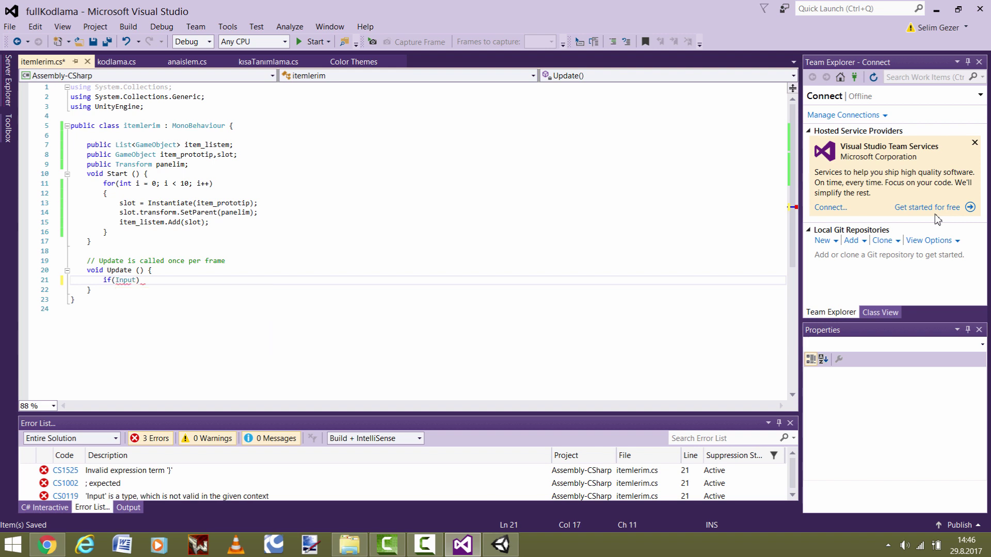
text(.get)
key(Down)
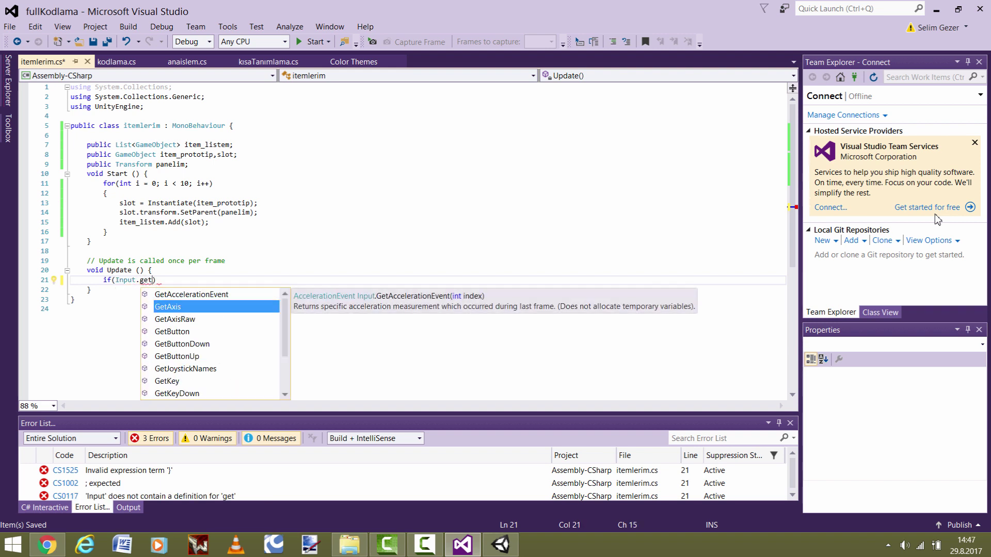
key(Down)
key(Down)
key(Down)
key(Down)
key(Down)
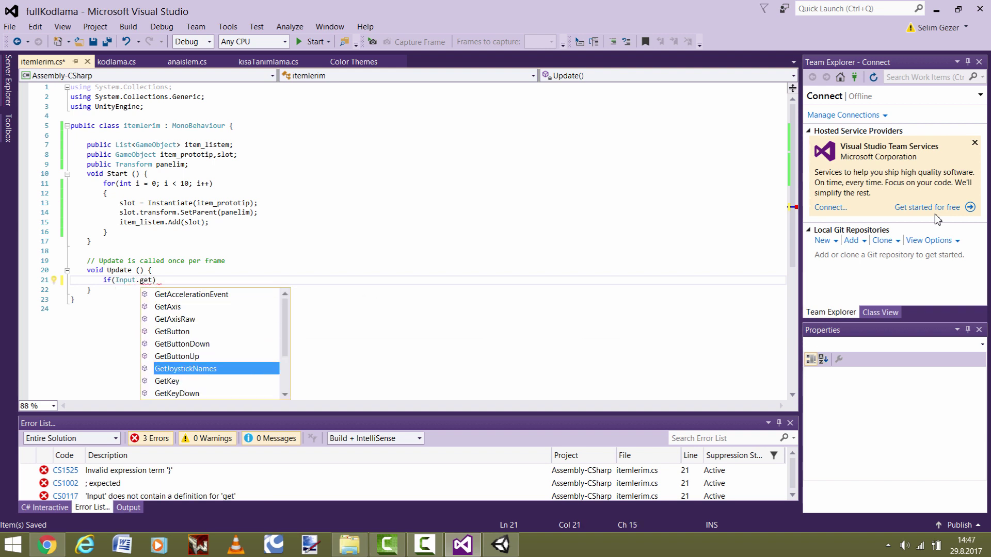
key(Down)
key(Down)
key(Tab)
text(()
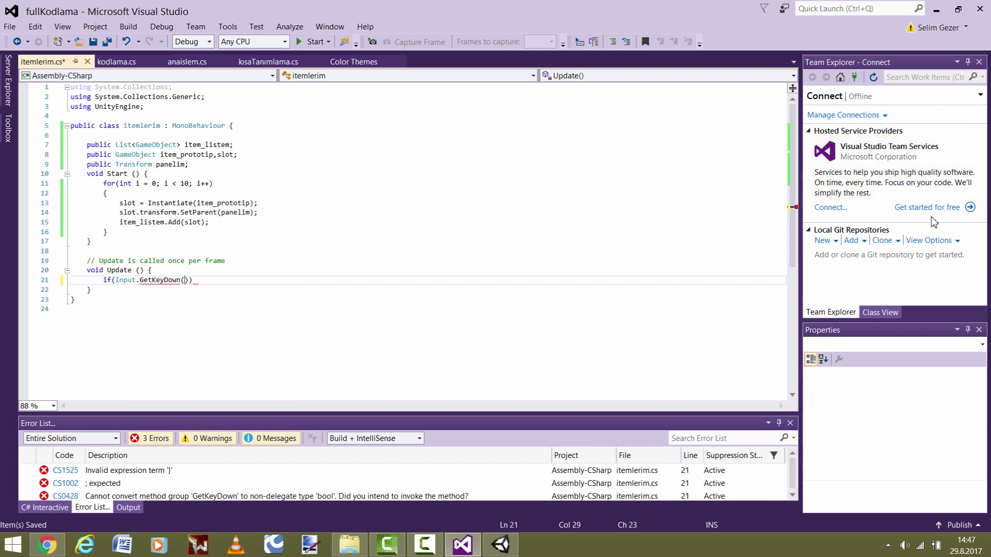
text(key)
key(Down)
key(Tab)
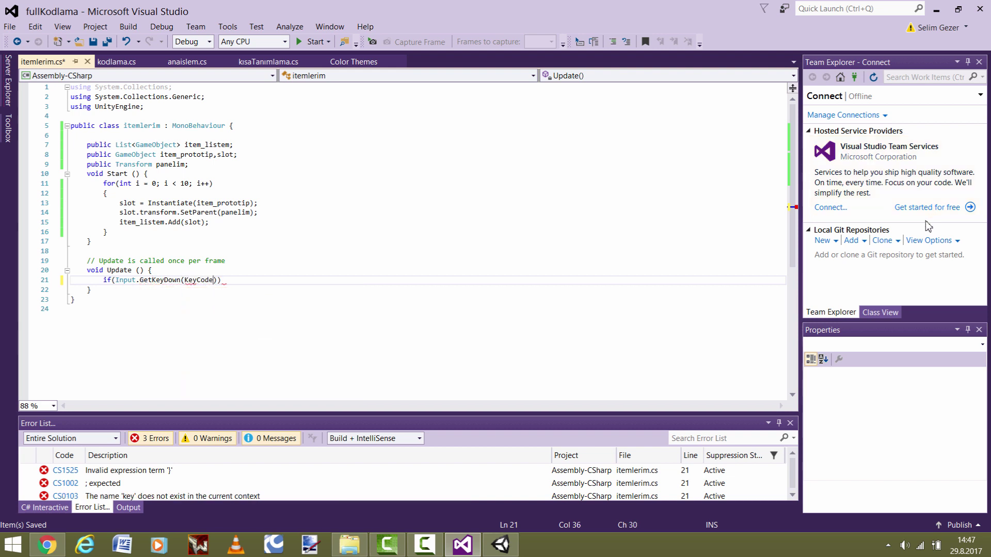
text(.)
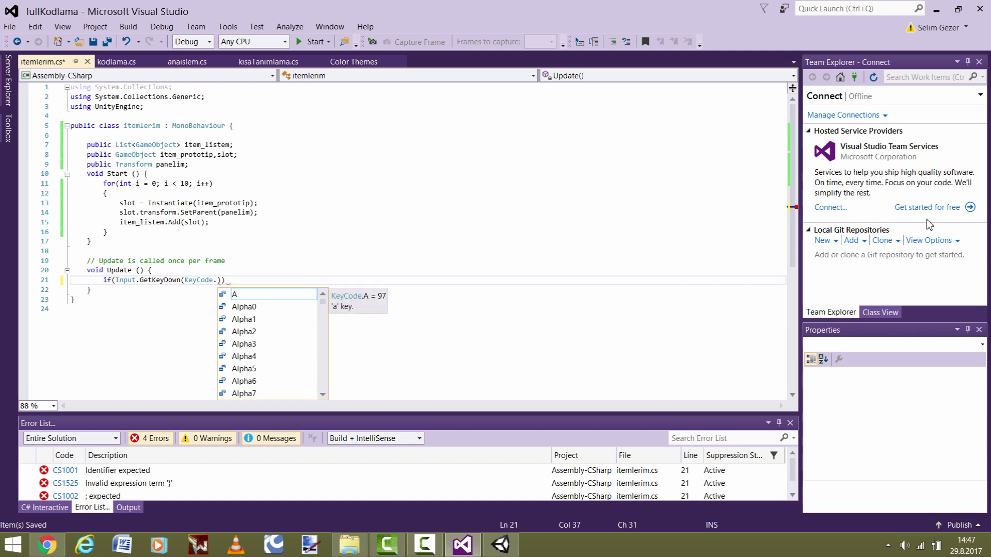
text(q)
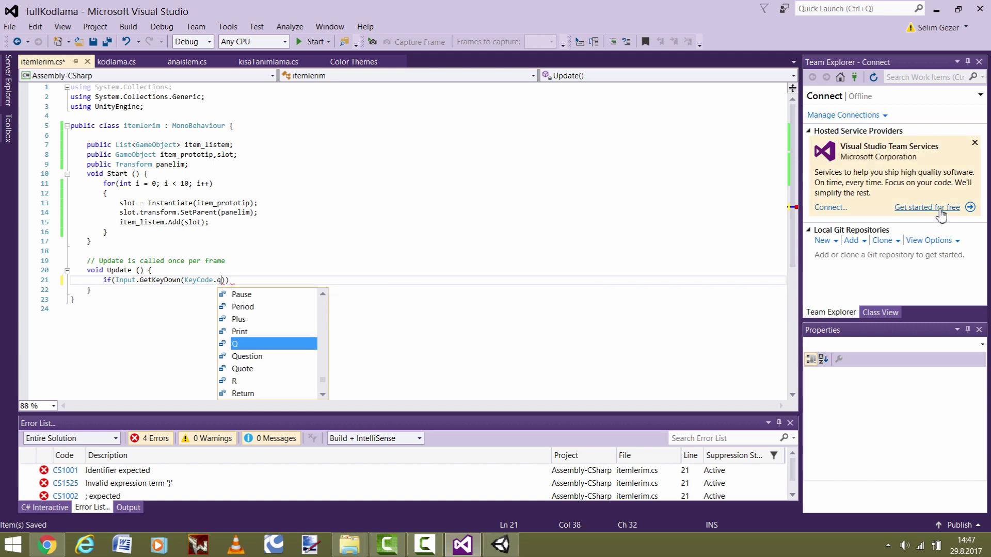
key(Escape)
key(BackSpace)
text(Q)
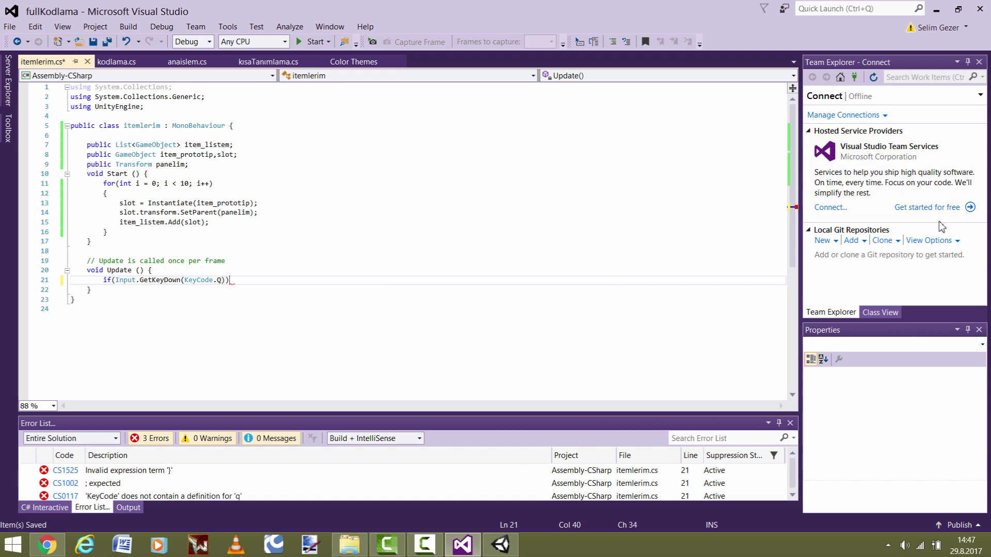
key(End)
key(Return)
text({)
key(Return)
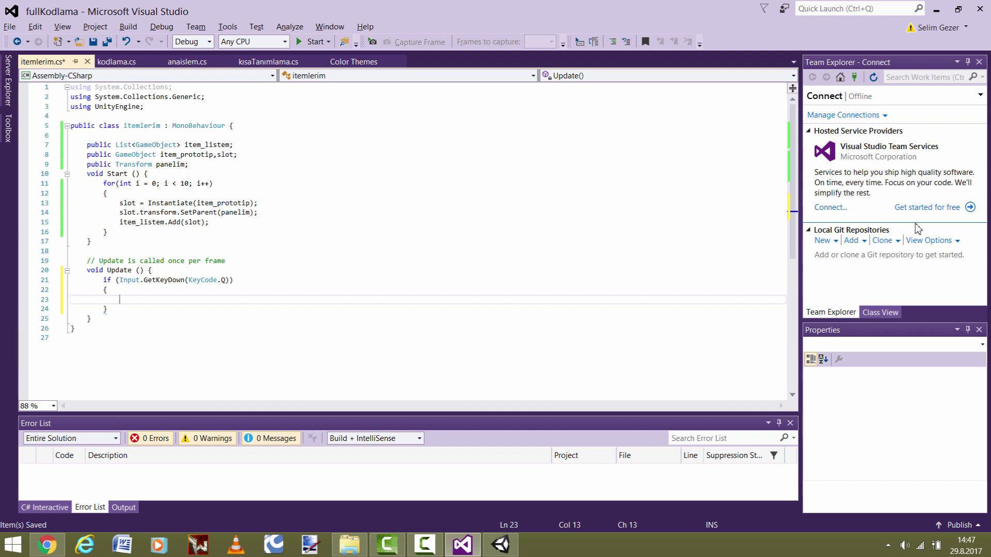
- Copy the three slot-creation lines from Start() into the Q block and save the script
text(slot)
key(Escape)
text(=)
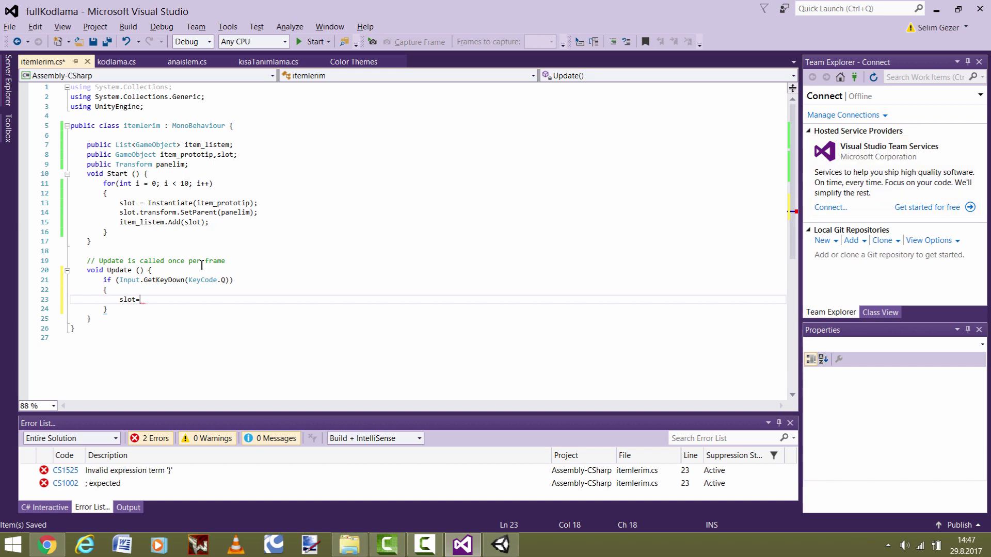
drag(258, 203, 119, 203)
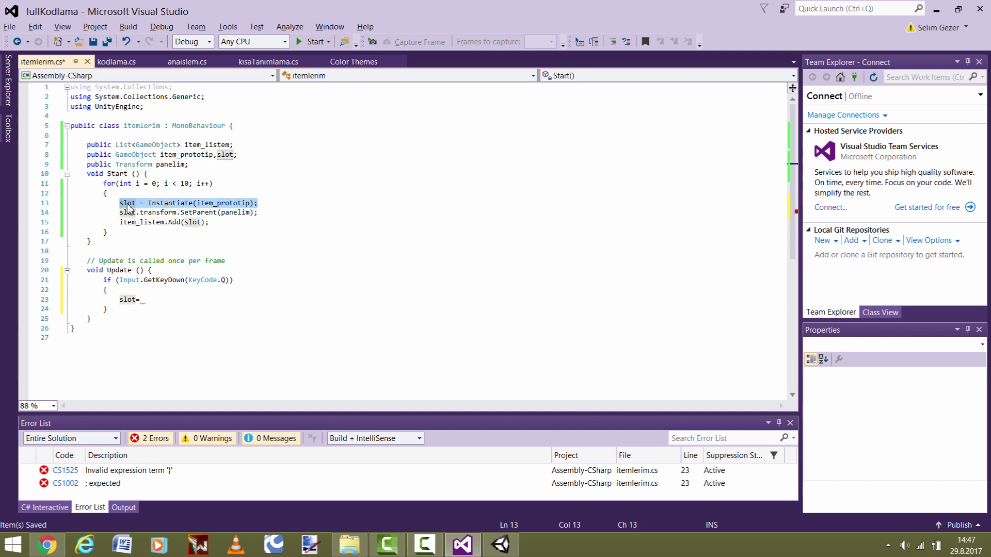
drag(140, 300, 112, 300)
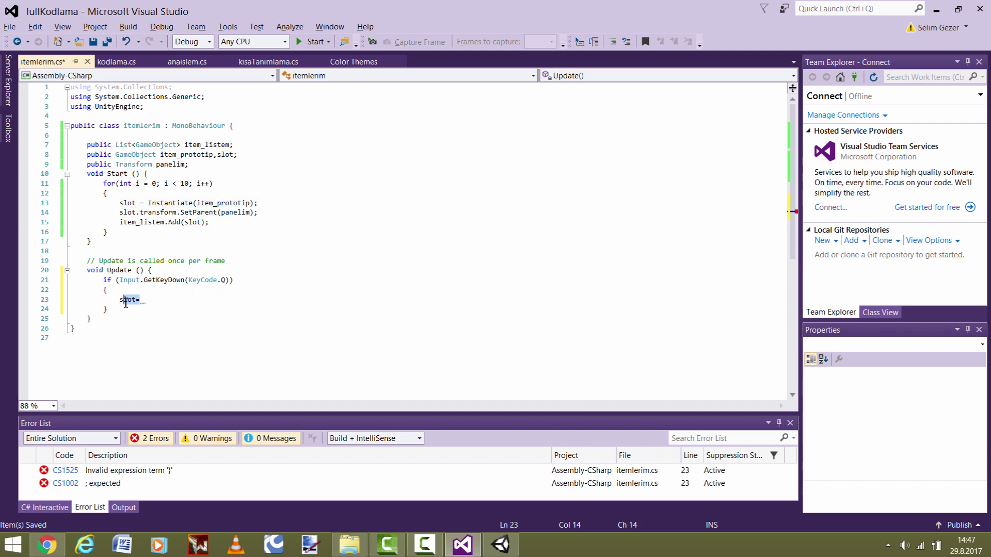
drag(209, 222, 103, 203)
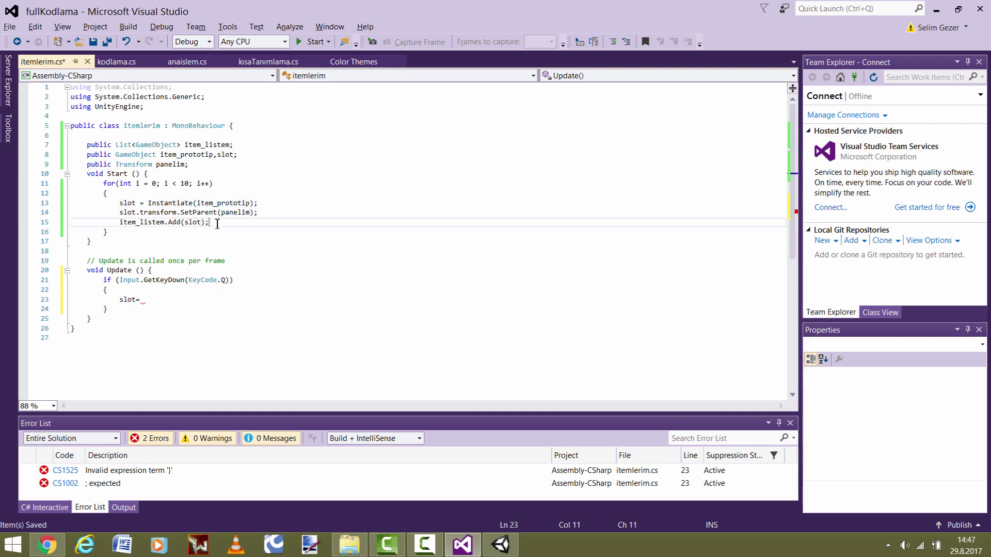
key(ctrl+c)
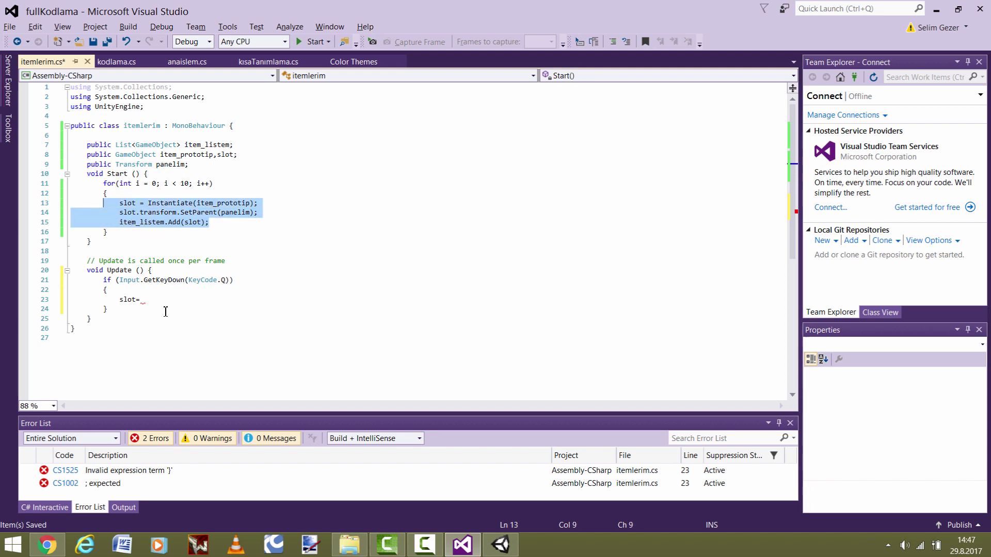
drag(142, 300, 119, 300)
key(ctrl+v)
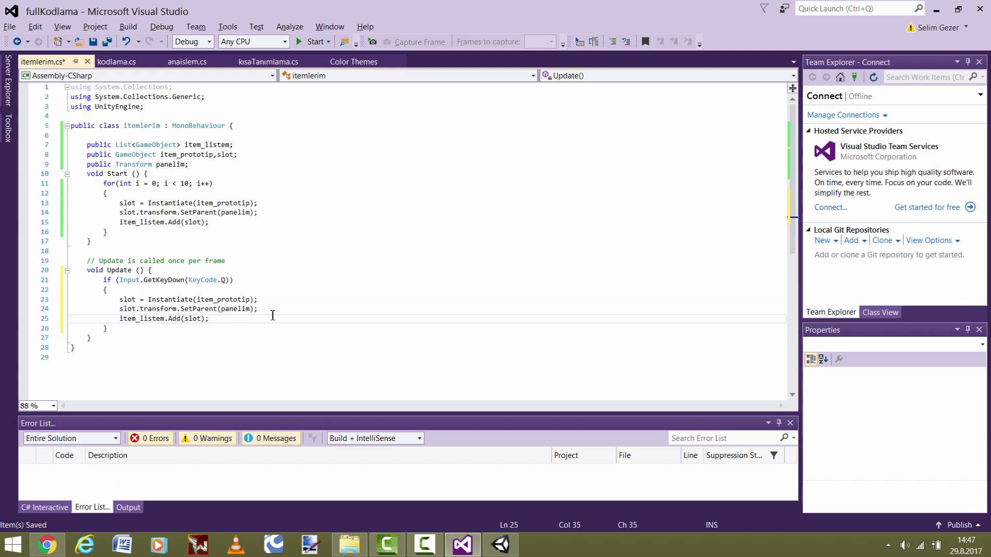
key(ctrl+s)
key(alt+Tab)
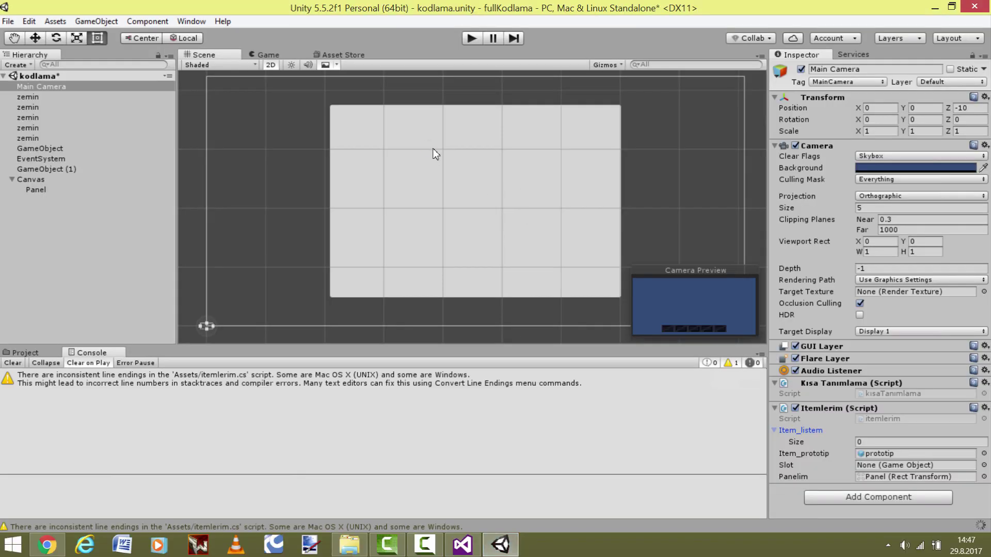
- Play-test that key presses add item slots up to 12, rerun, and return to Visual Studio
click(471, 39)
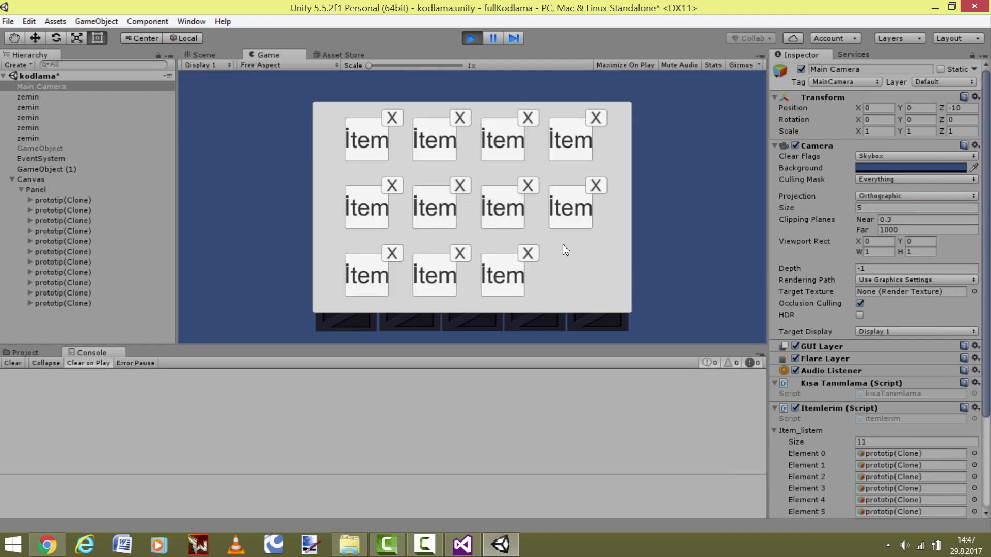
key(space)
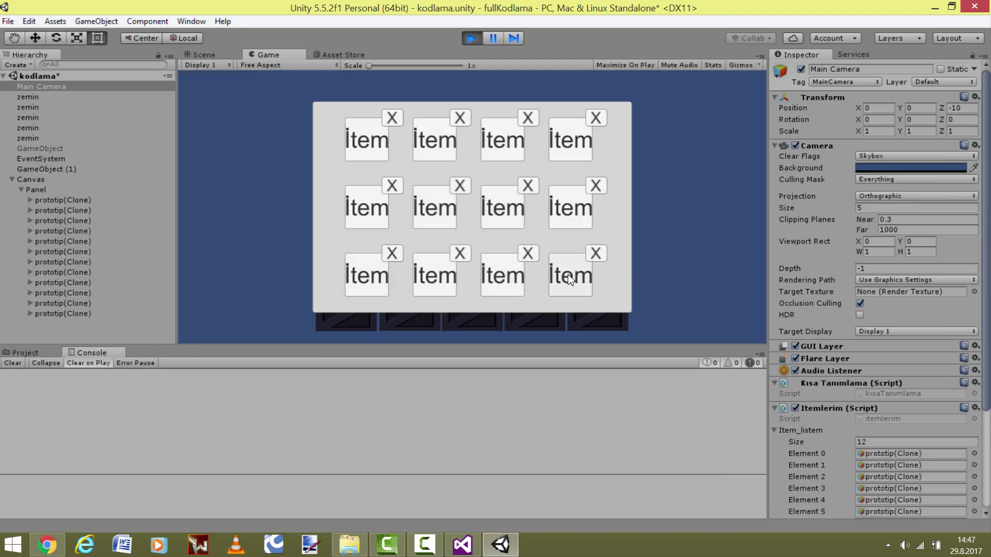
key(space)
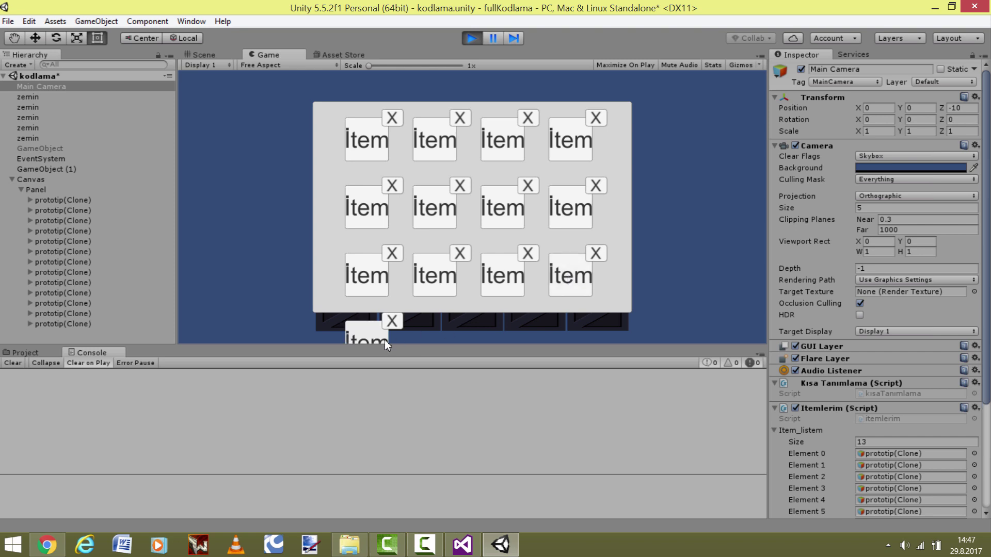
key(space)
key(space)
key(space)
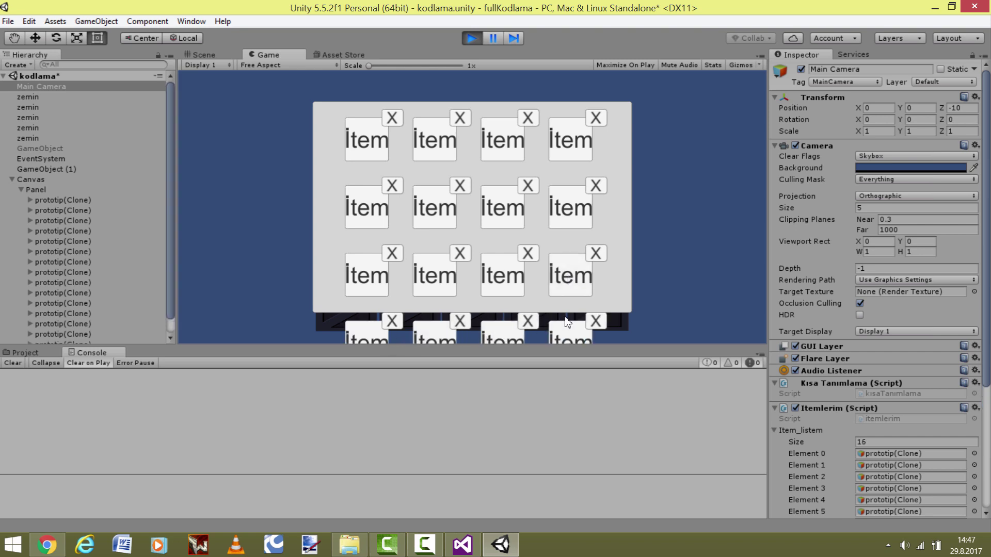
click(471, 39)
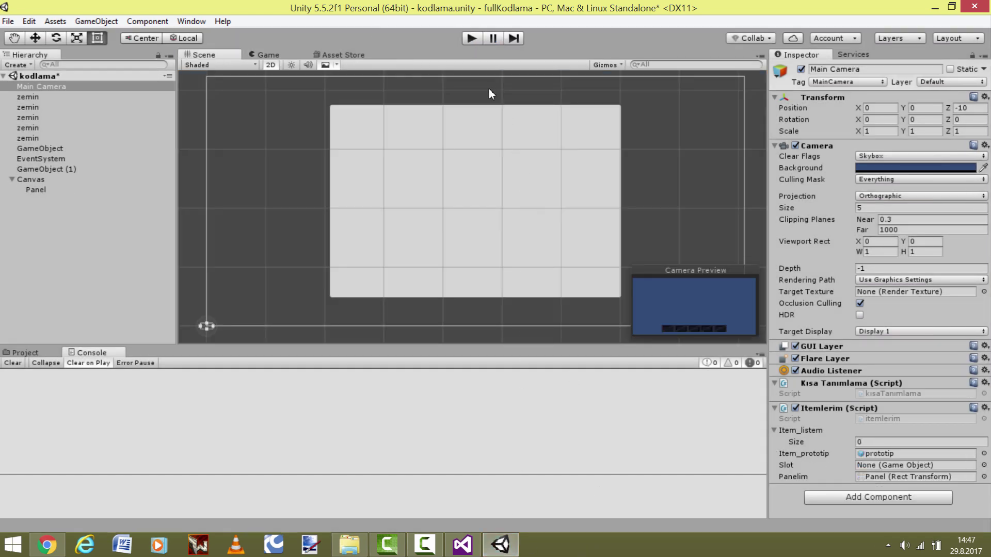
click(471, 38)
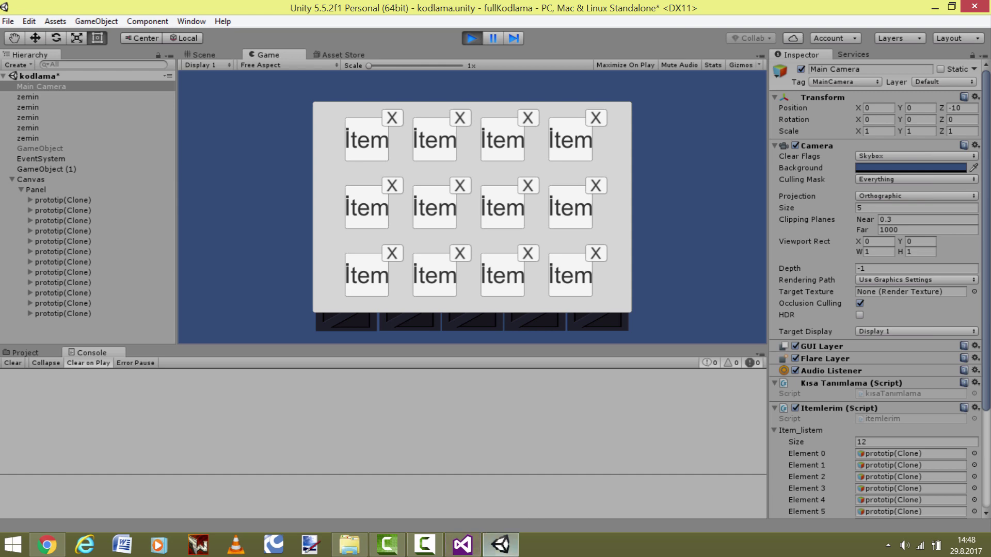
click(462, 544)
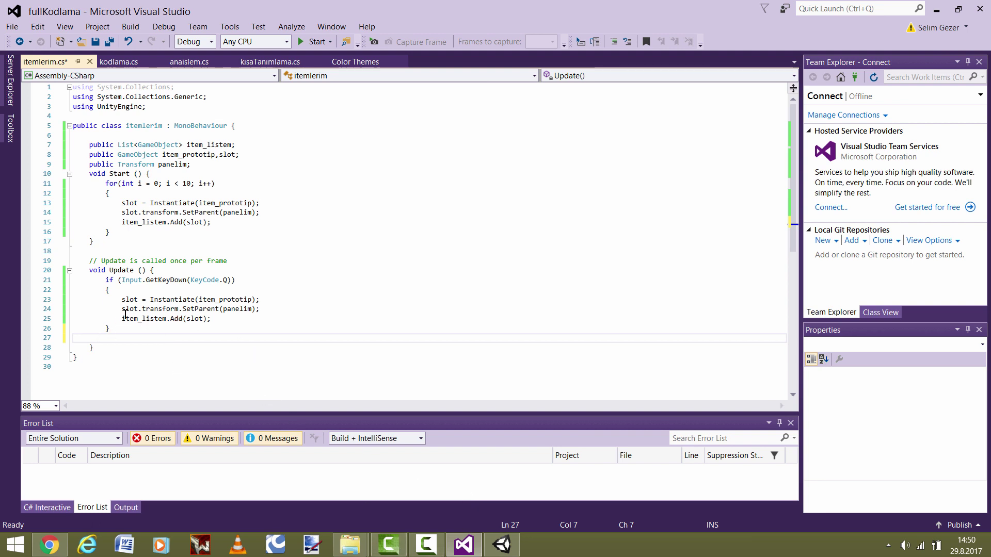
- Above slot creation, add if (item_listem.Count == 12) with Debug.Log("Eklenecek yer kalmadı")
click(115, 301)
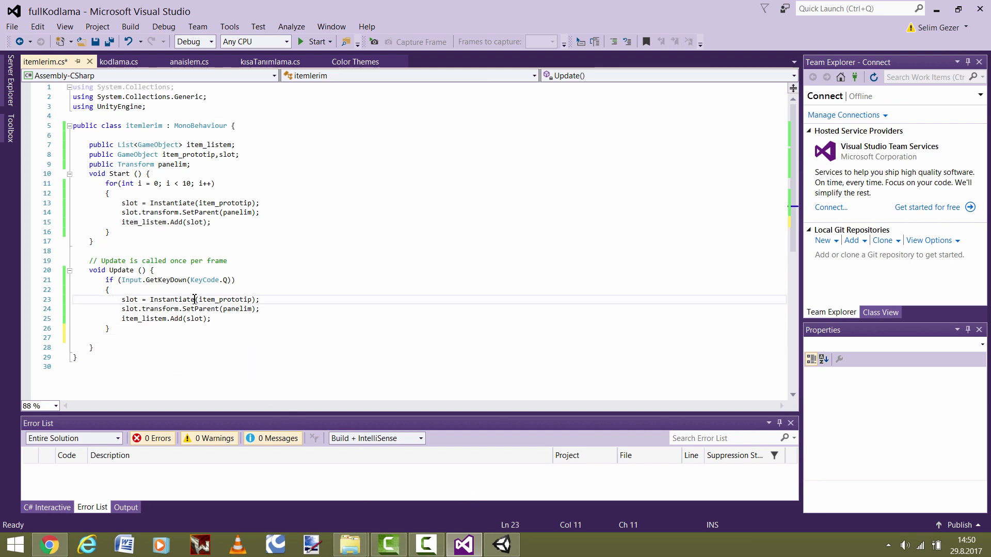
key(Return)
key(BackSpace)
key(BackSpace)
key(BackSpace)
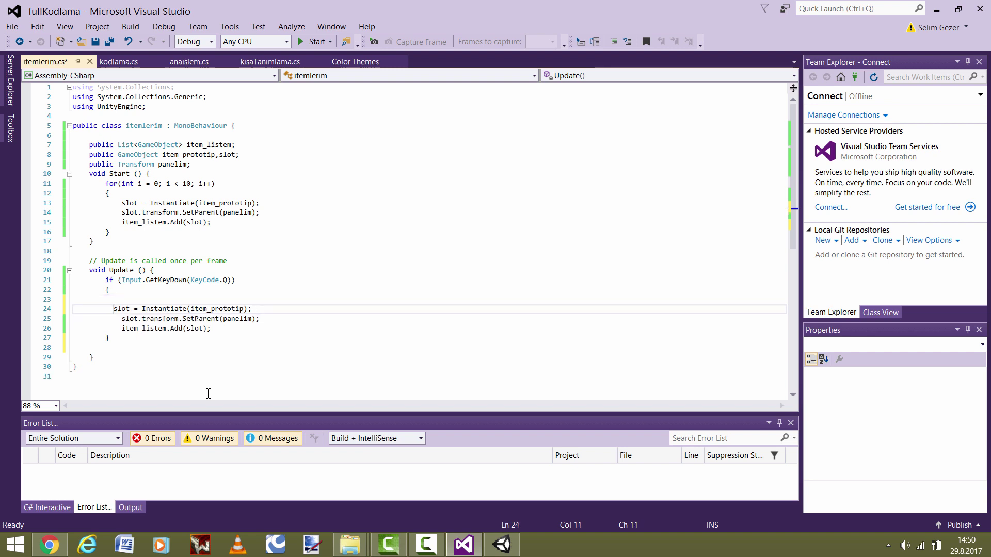
key(BackSpace)
key(BackSpace)
key(BackSpace)
key(BackSpace)
key(BackSpace)
key(BackSpace)
key(BackSpace)
key(BackSpace)
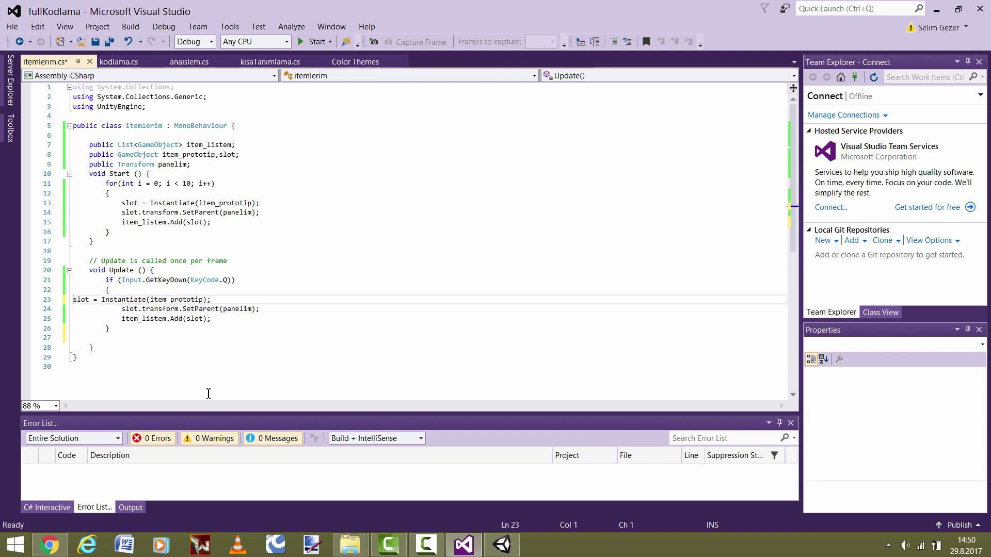
key(Tab)
key(Tab)
key(Tab)
key(Return)
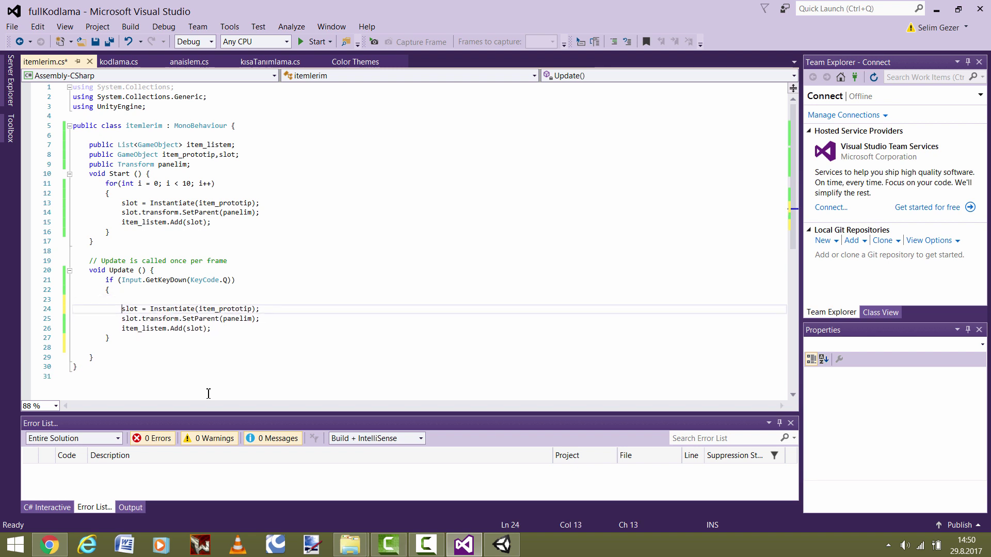
key(Up)
text(f()
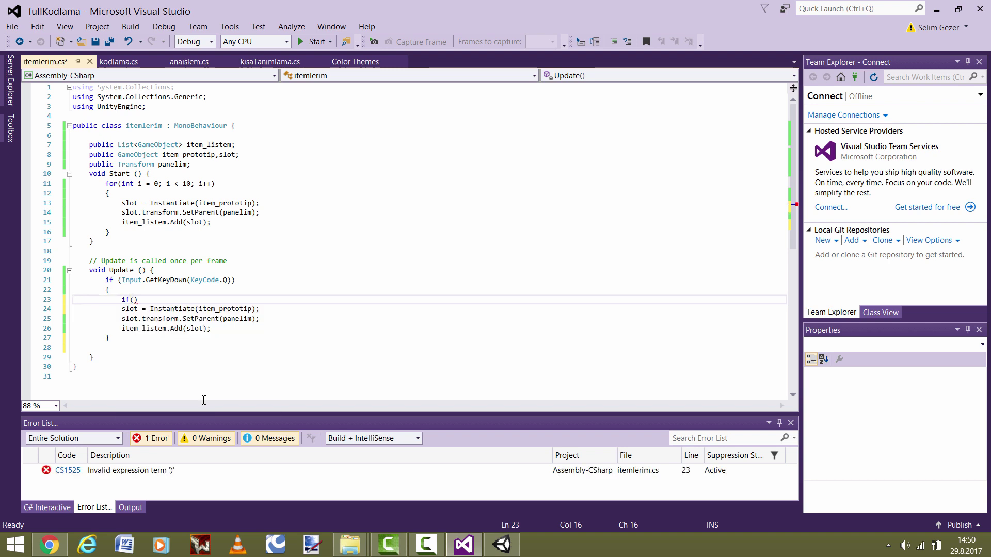
text(ite)
key(Tab)
text(.co)
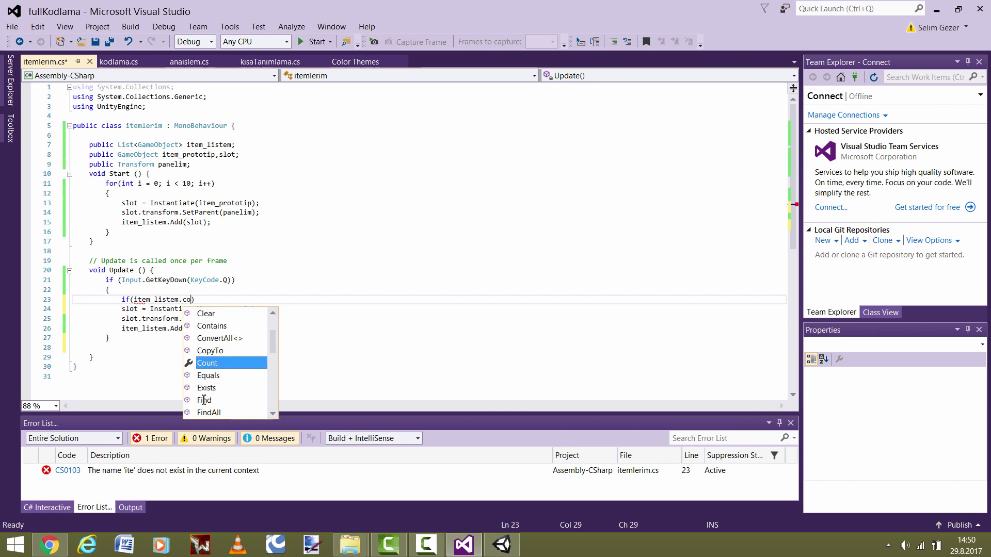
text(unt==)
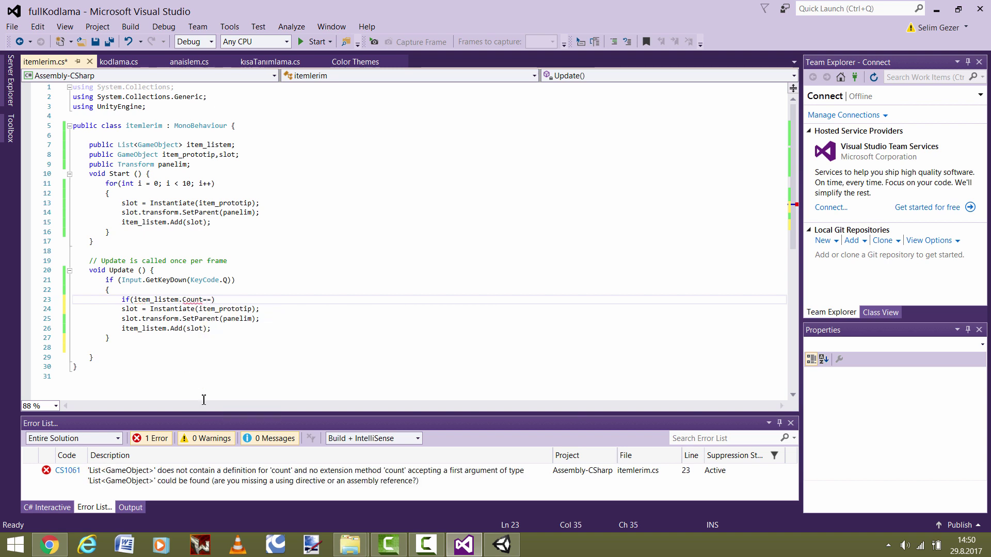
text(1)
text({)
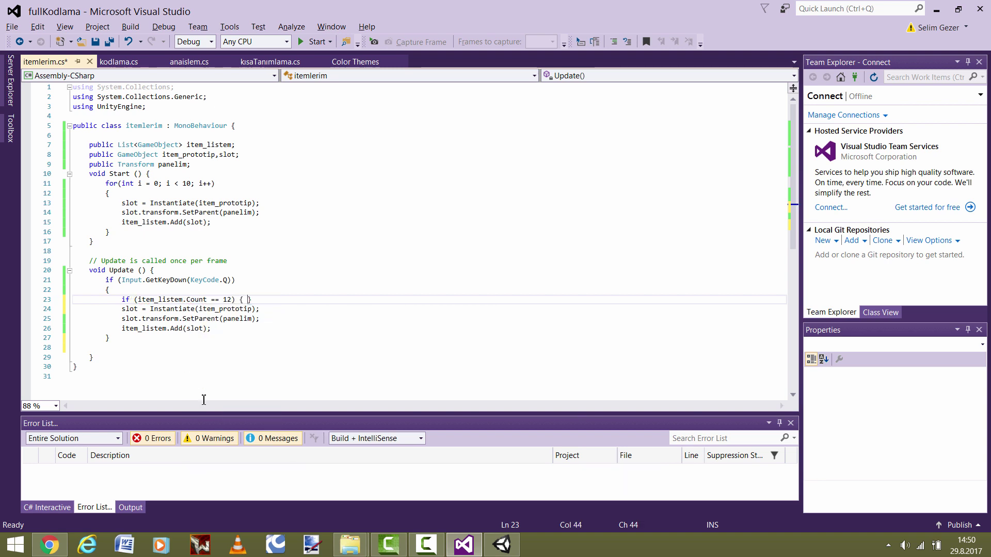
key(Return)
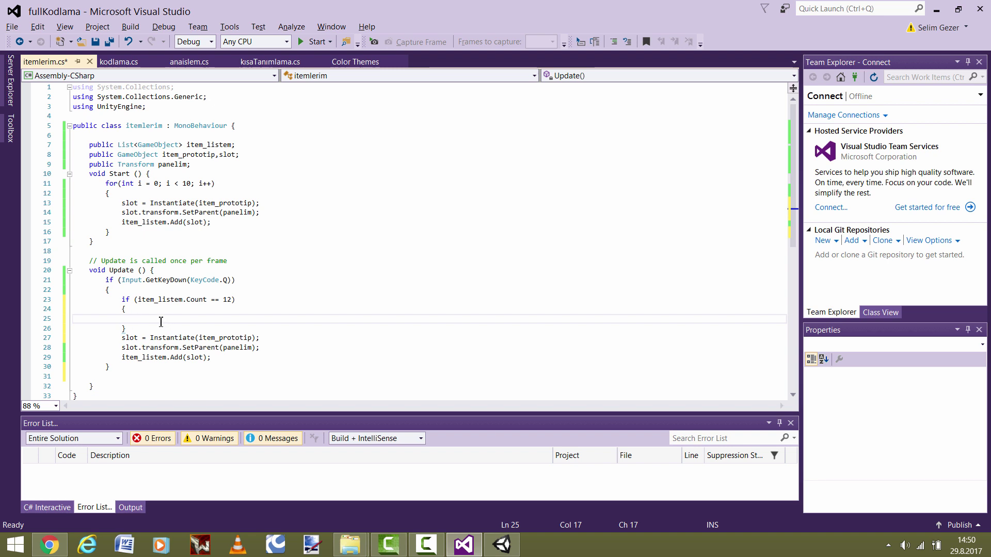
text(deb)
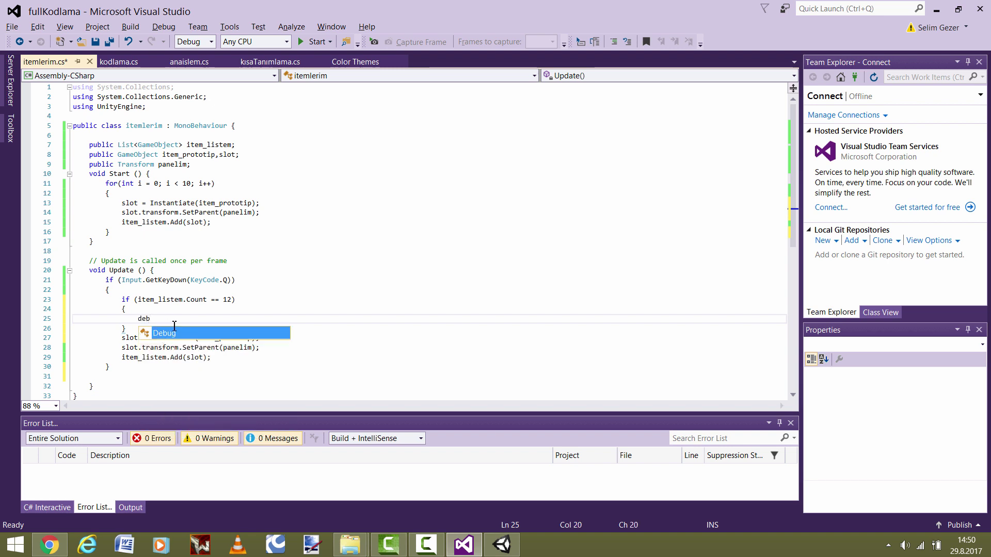
text(Debug.Log)
key(Escape)
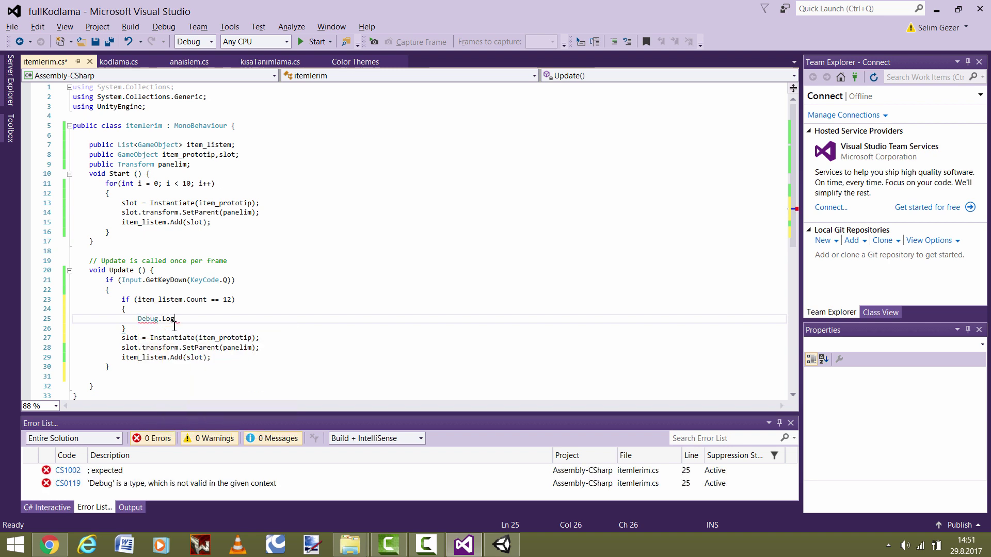
text((")
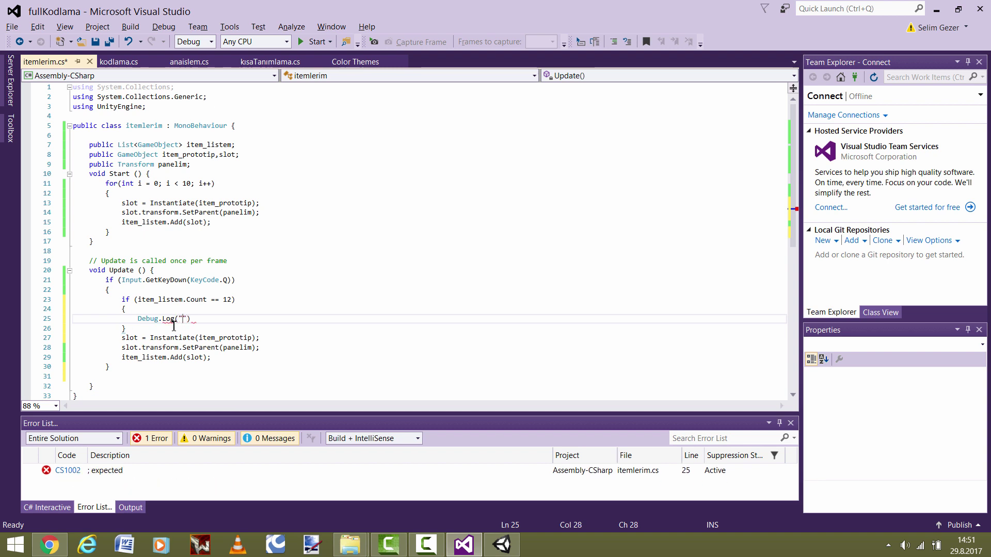
text(Eklenecek )
text(yer kald)
text(mad)
text(ı")
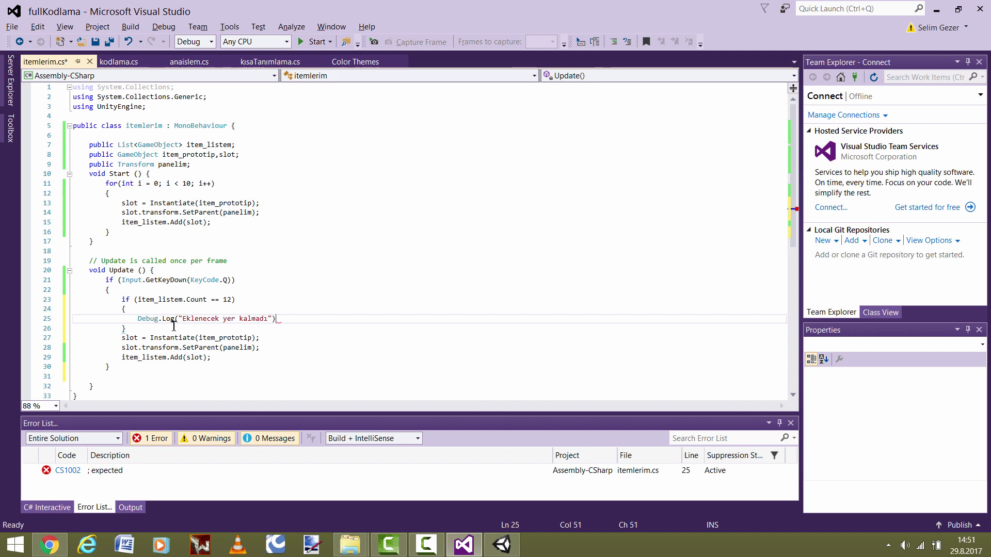
text(;)
- Move the three slot-creation lines into a new else block and save the script
click(142, 333)
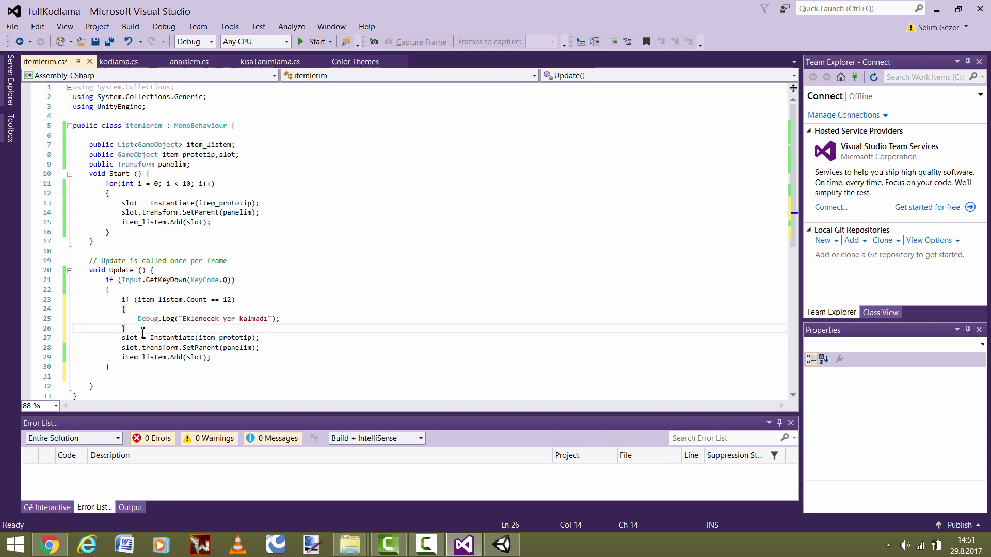
key(Return)
text(else {)
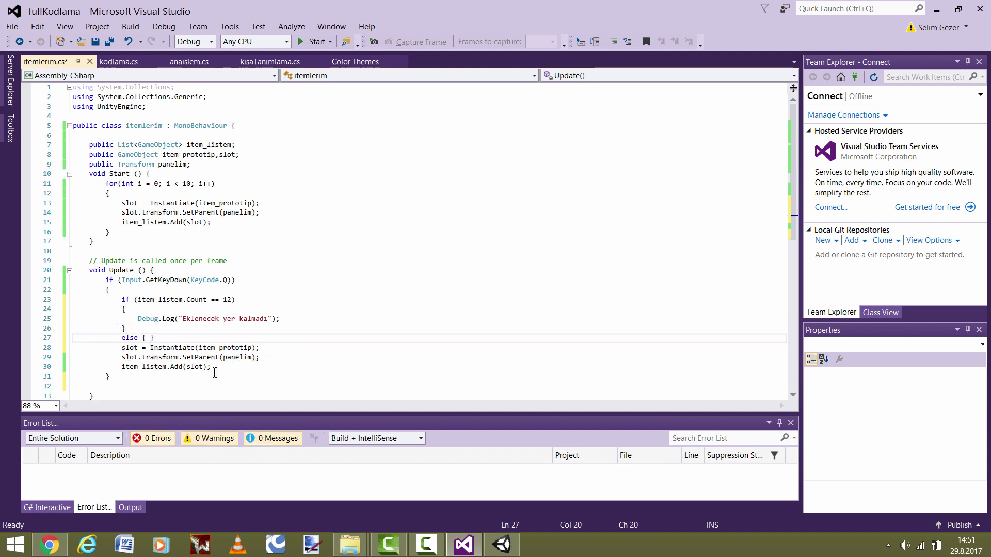
drag(215, 371, 137, 356)
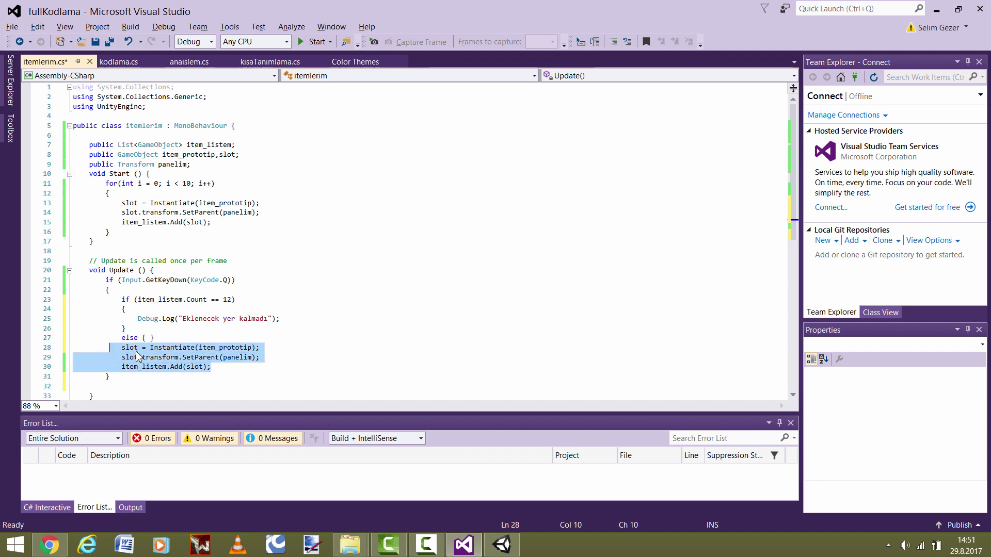
key(ctrl+x)
key(Up)
key(End)
key(Left)
key(Return)
key(ctrl+v)
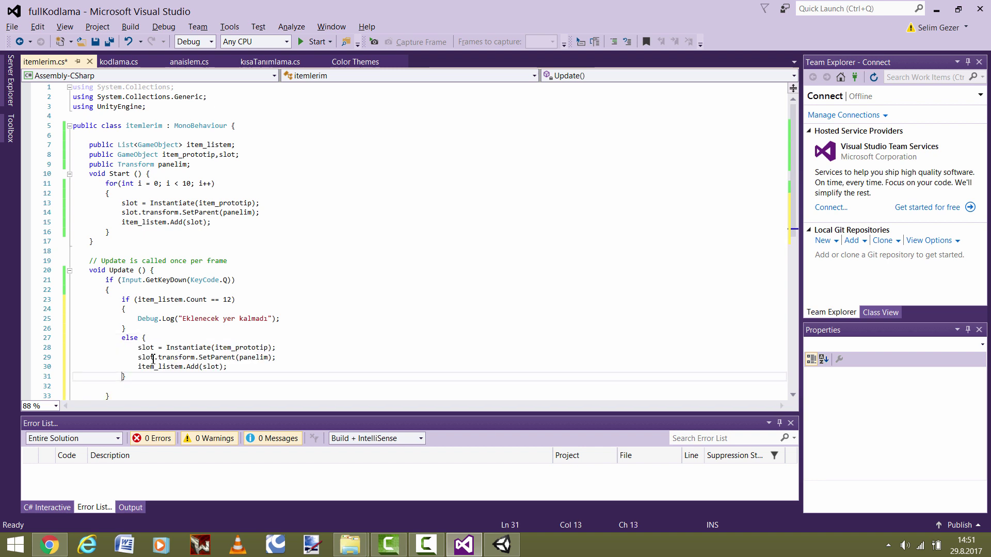
key(ctrl+s)
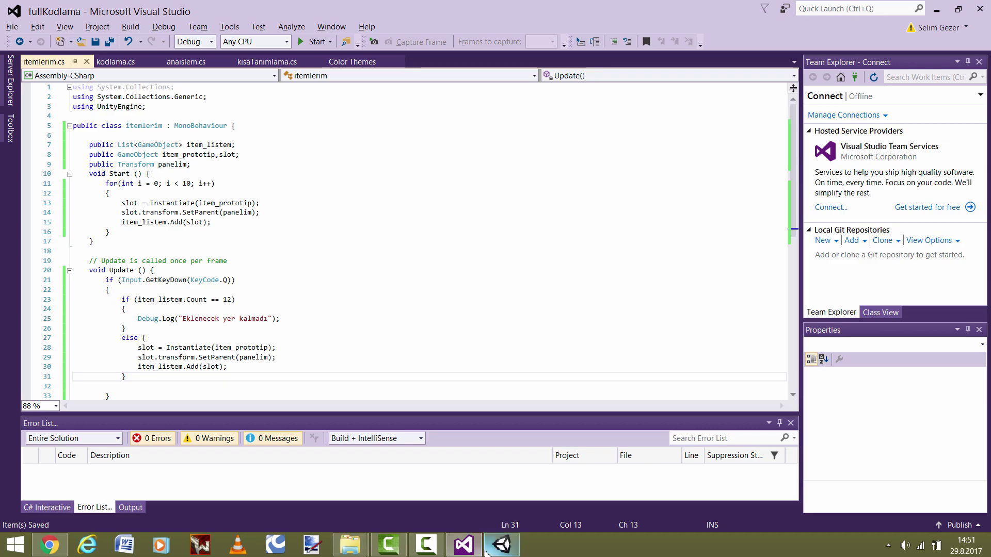
click(487, 548)
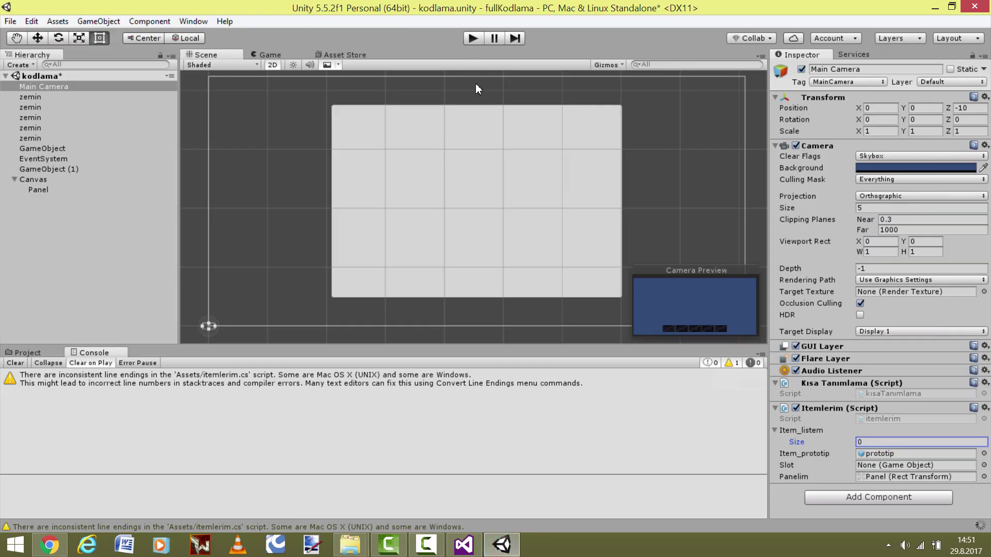
- Play-test filling the panel to 12 slots; confirm extra presses log "Eklenecek yer kalmadı", then stop
click(471, 39)
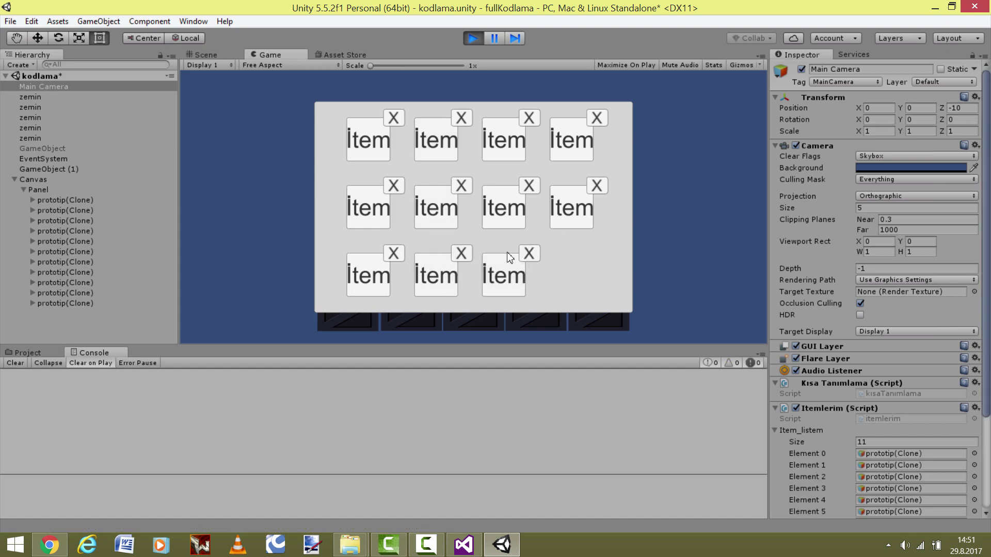
key(space)
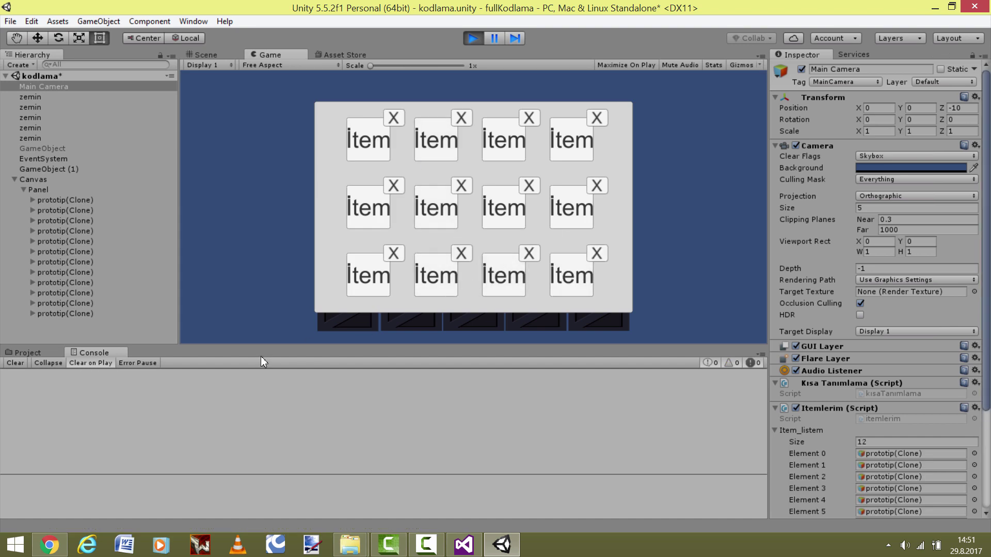
key(space)
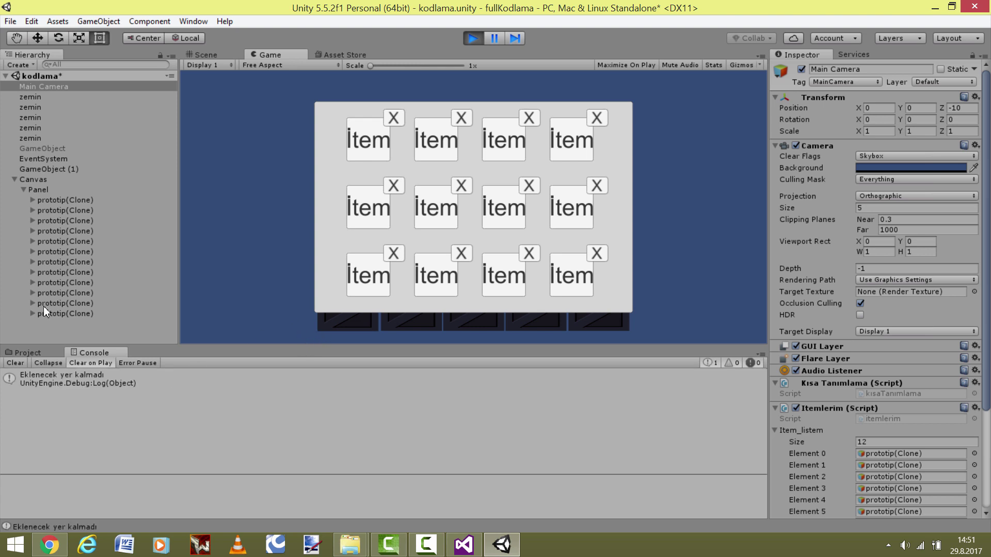
click(31, 387)
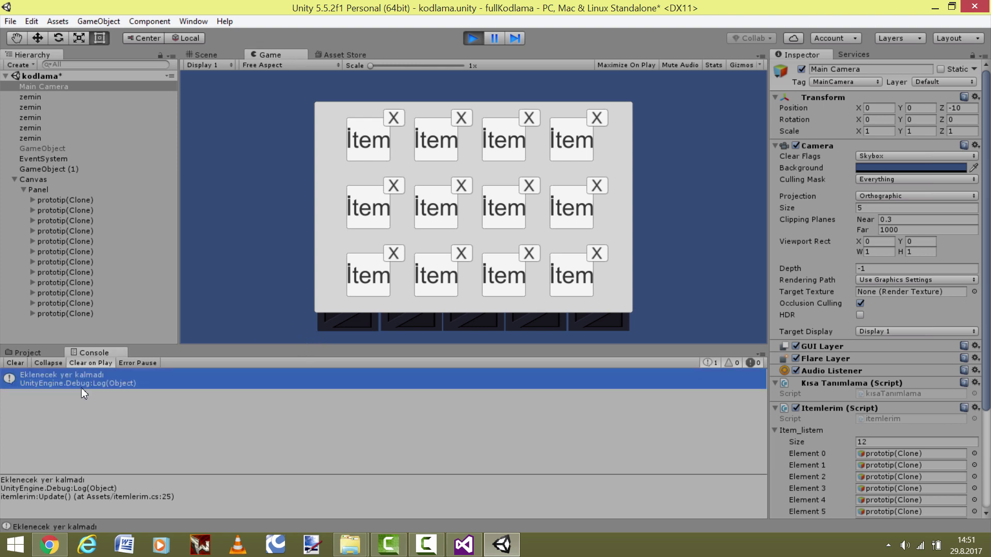
key(q)
click(255, 240)
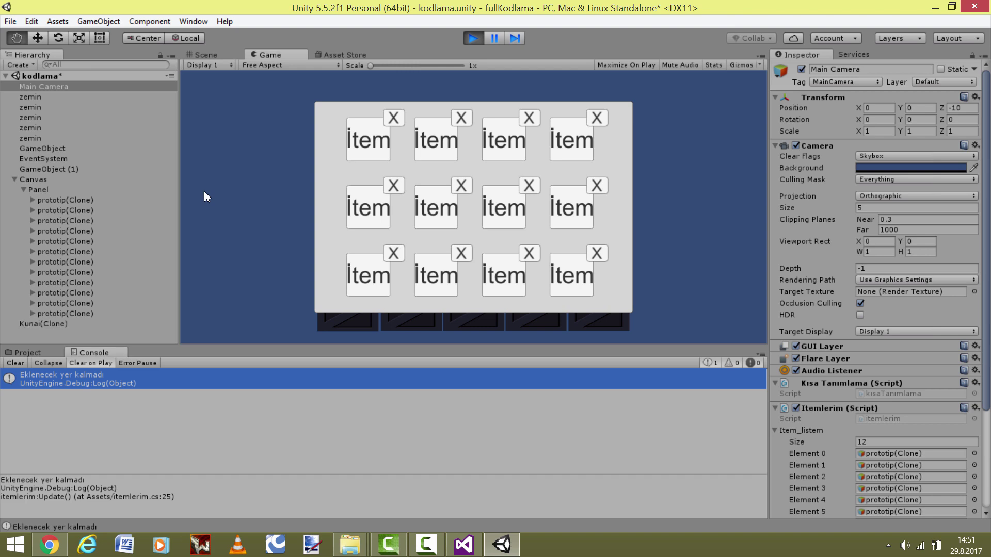
key(space)
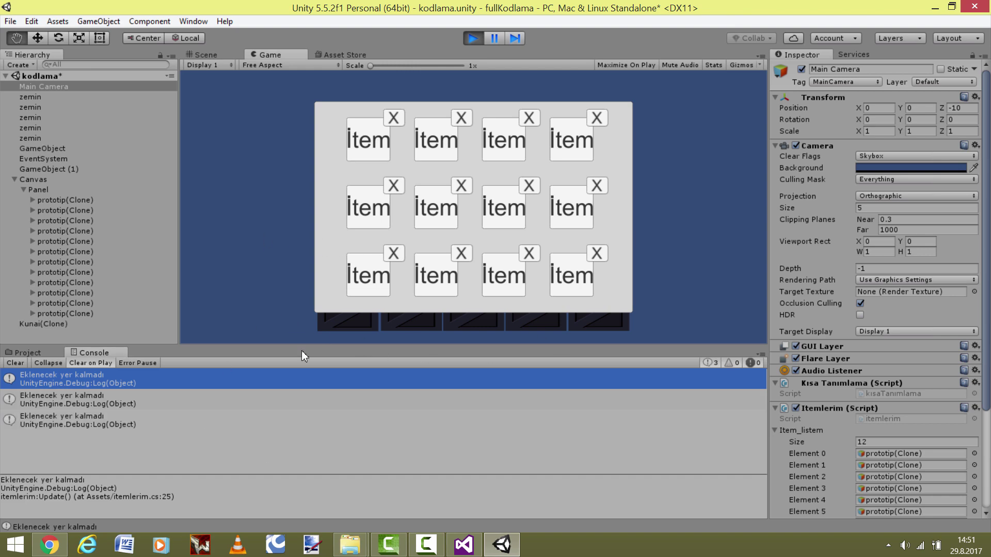
click(479, 42)
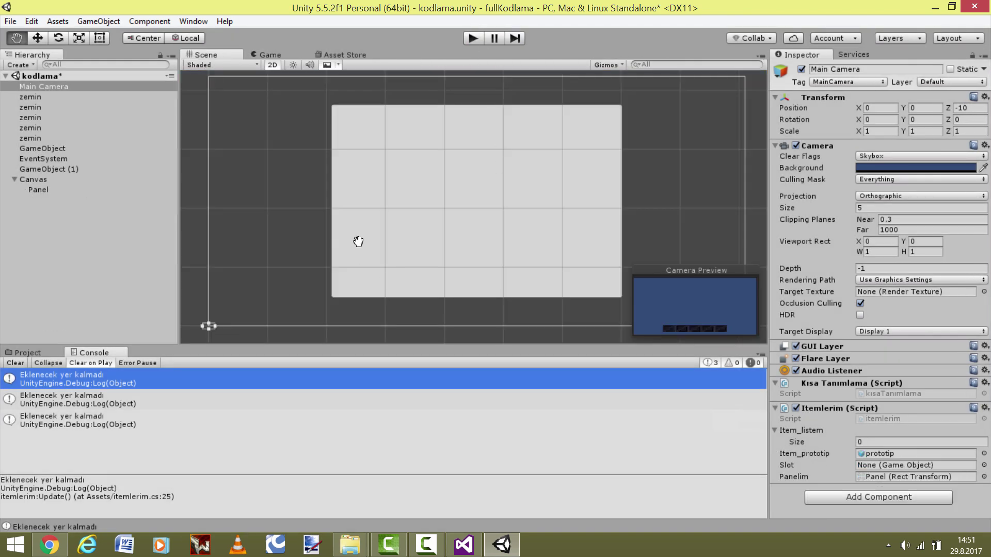
- Below the Q block, add an empty if (Input.GetKeyDown(KeyCode.Z)) block
click(463, 544)
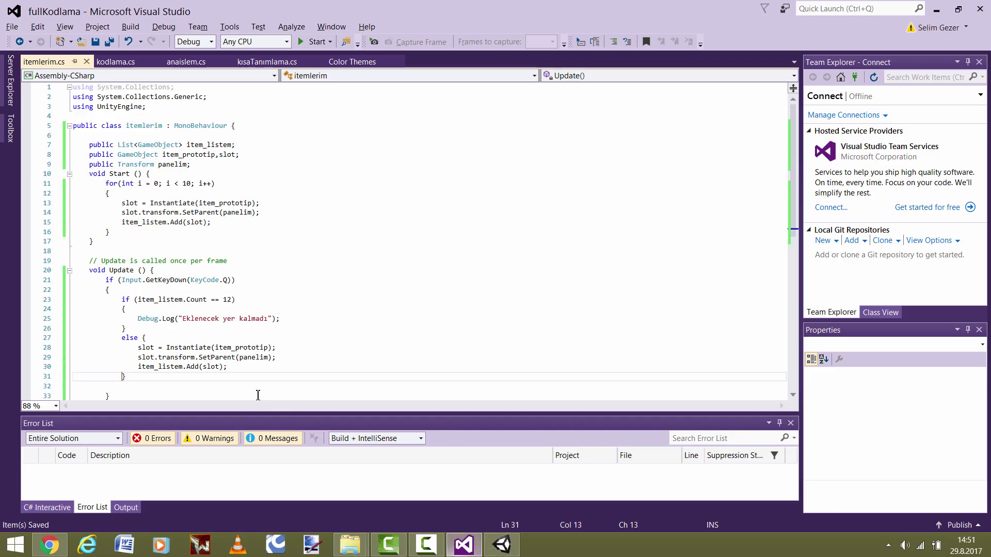
click(122, 317)
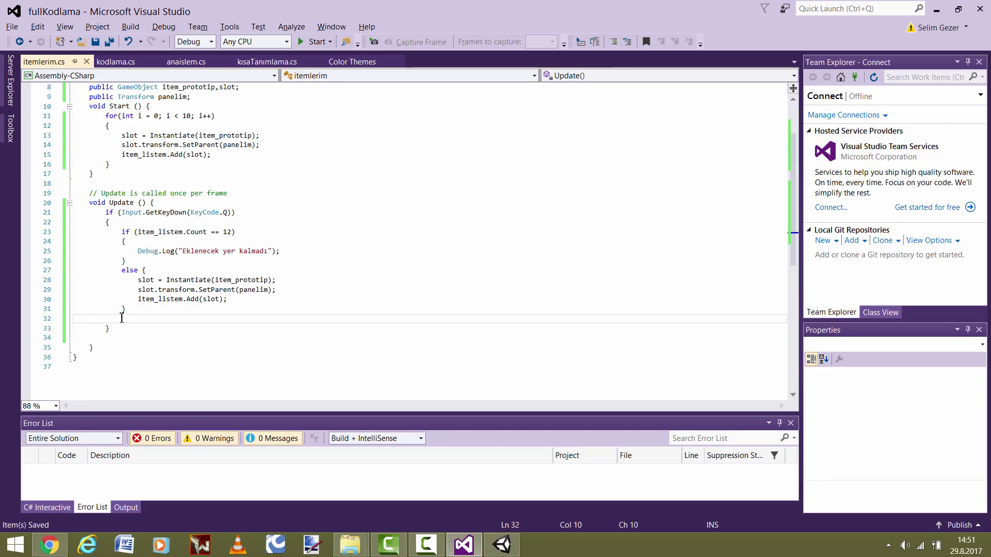
key(BackSpace)
key(BackSpace)
key(BackSpace)
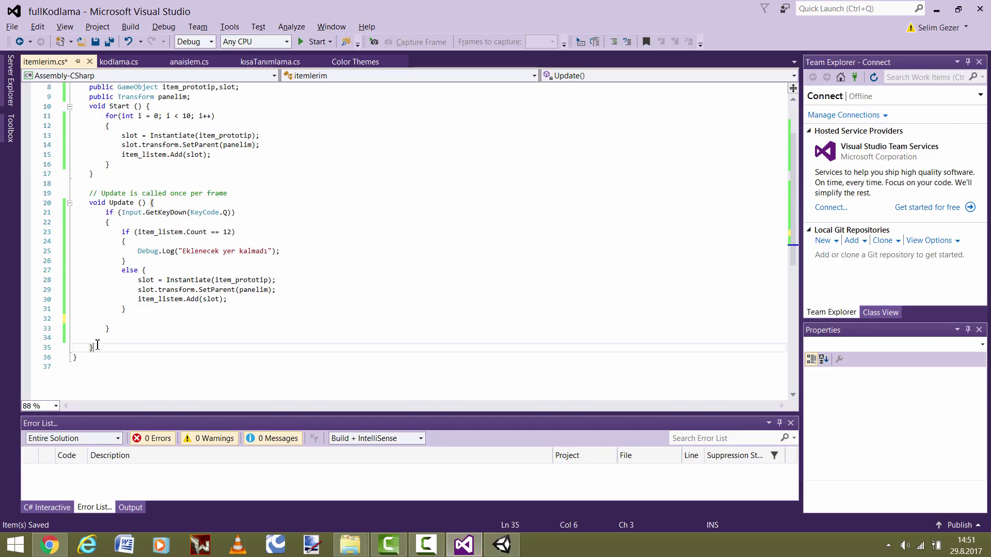
click(115, 337)
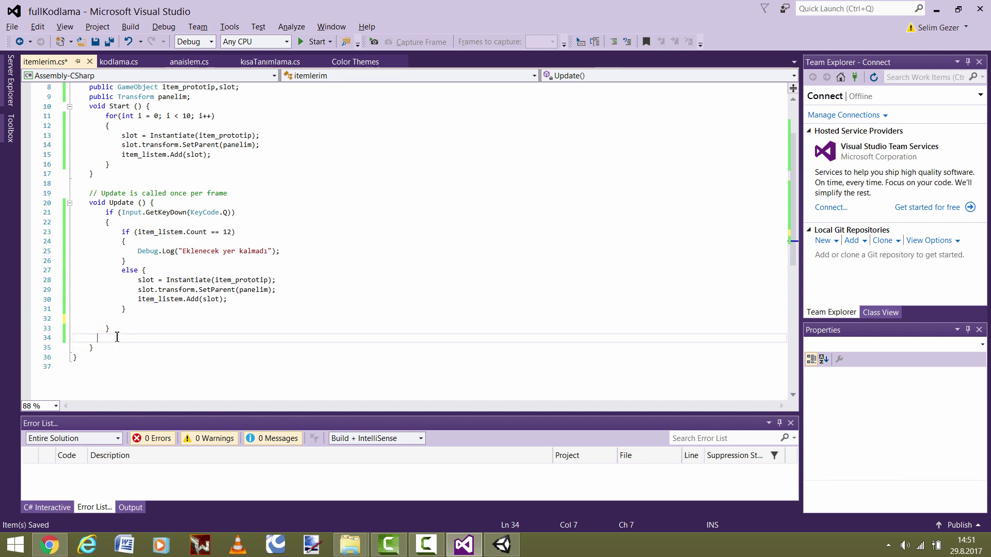
text(if()
text(input)
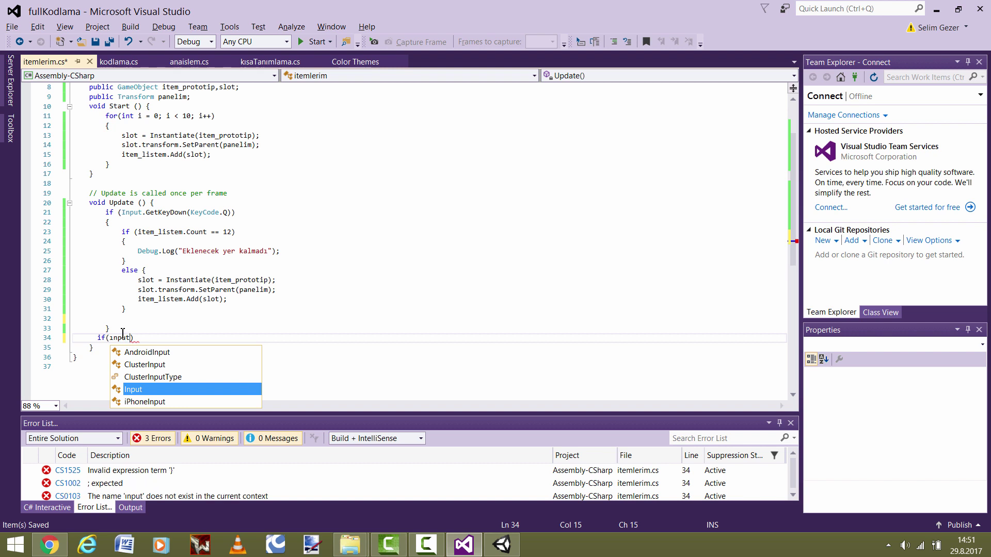
key(Tab)
text(.)
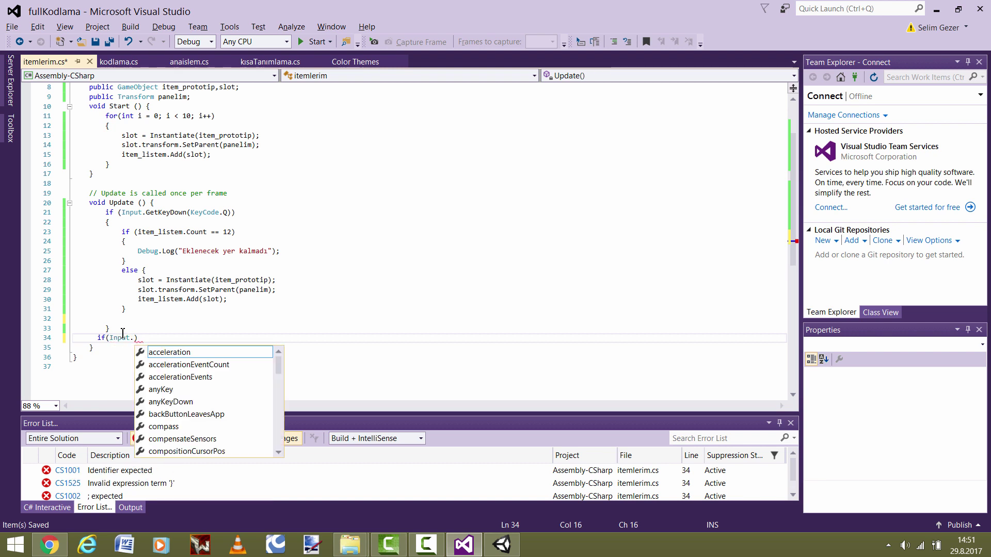
text(gey)
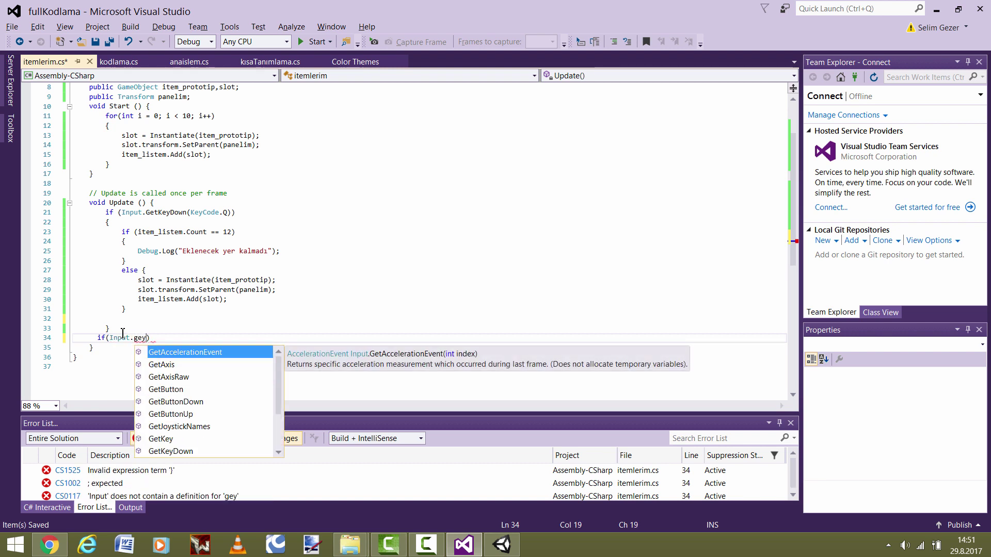
key(Down)
key(Down)
key(Down)
key(Down)
key(Down)
key(Down)
key(Down)
key(Down)
key(Tab)
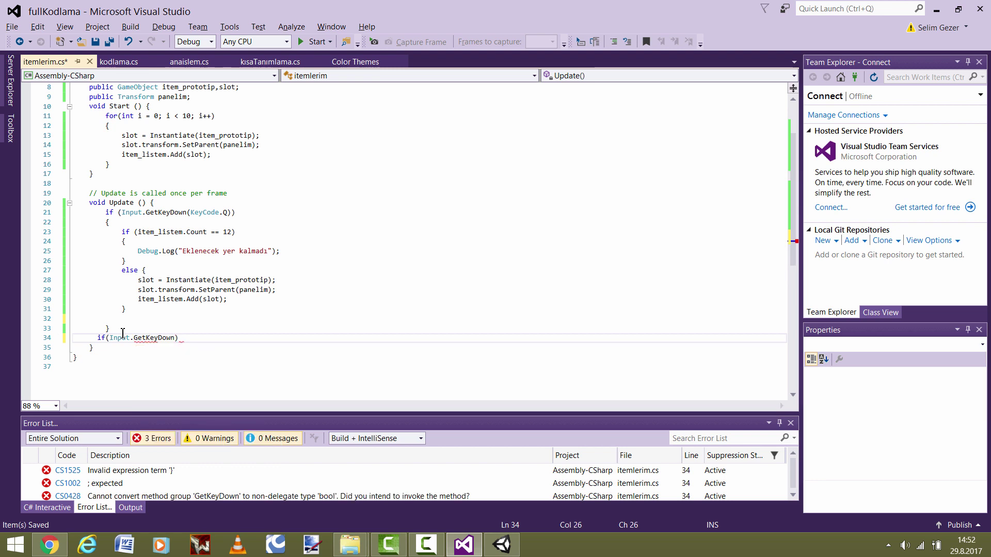
text((keycode)
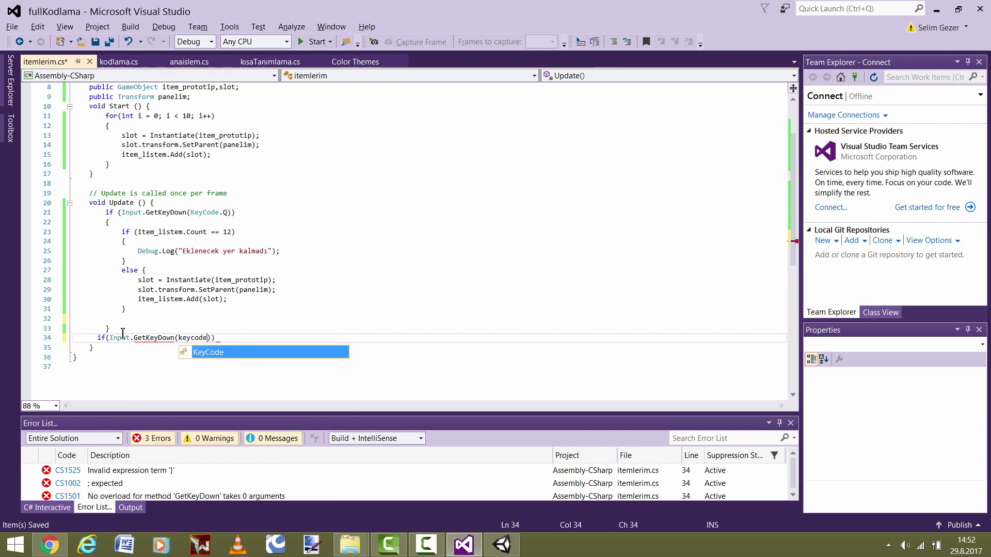
text(.)
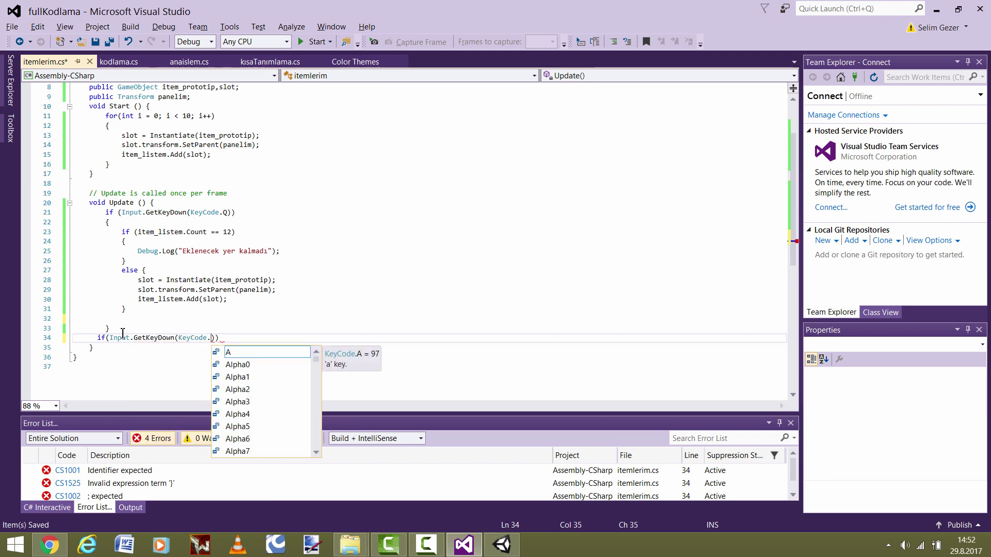
text(z)
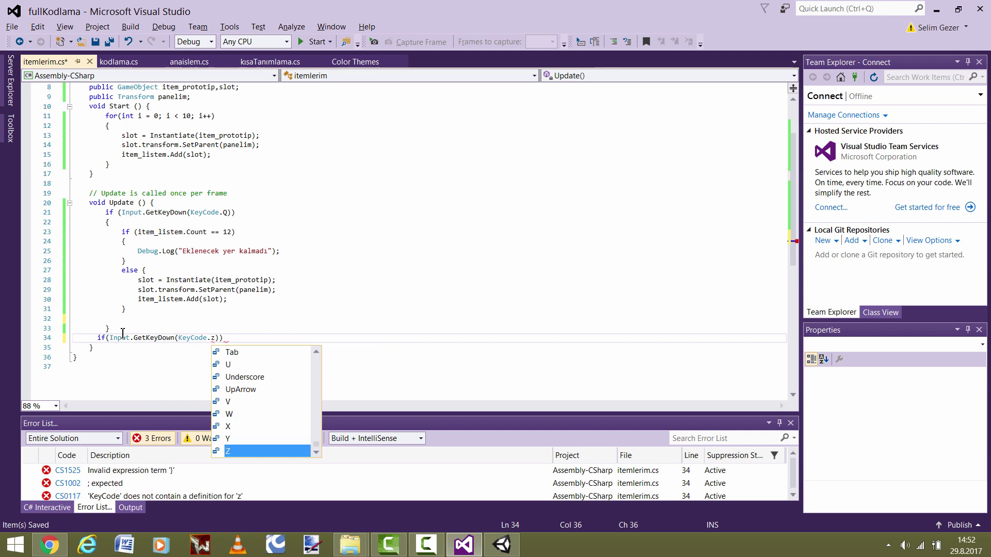
text()){)
key(Return)
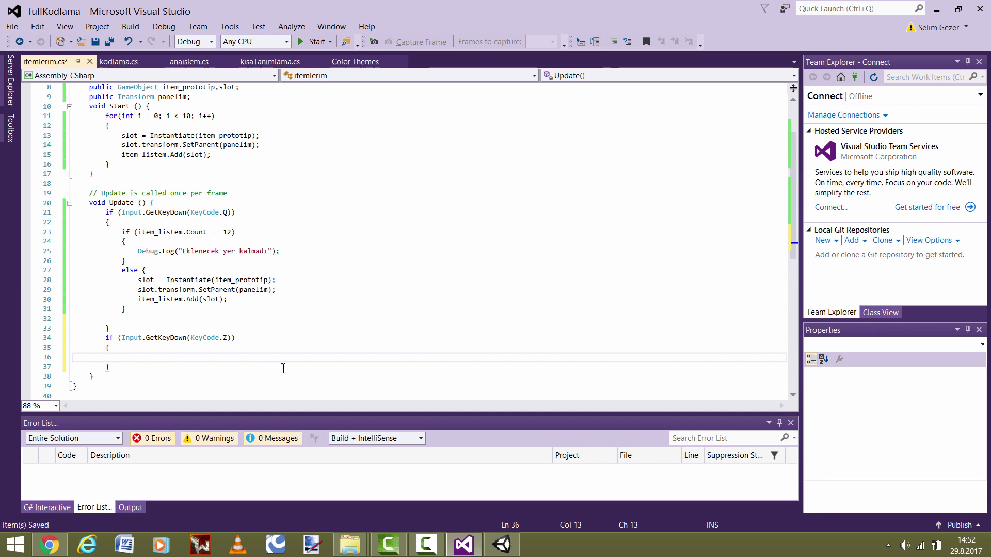
- Inside the Z block, log "silinecek item kaladı" when item_listem.Count is 0
text(if()
text(i)
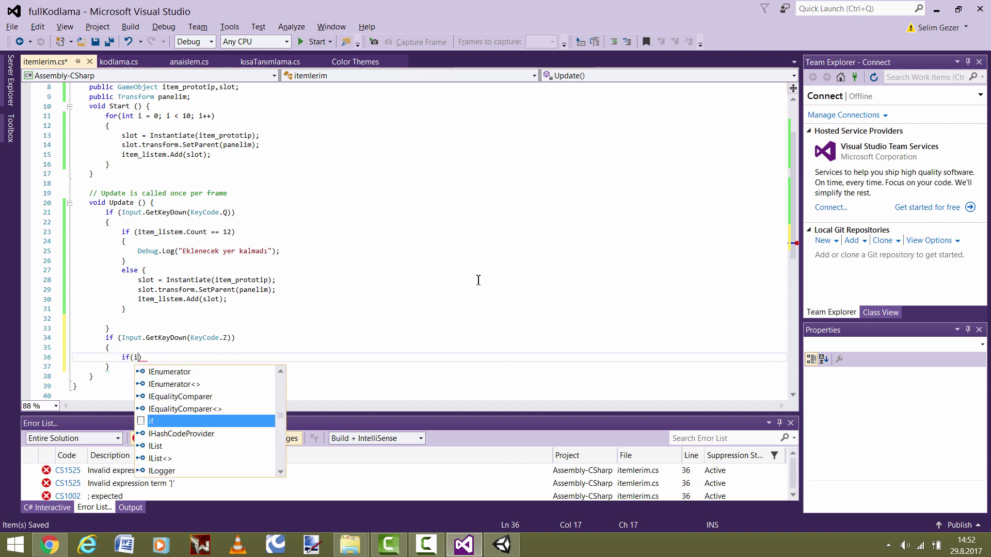
text(tem_listem.)
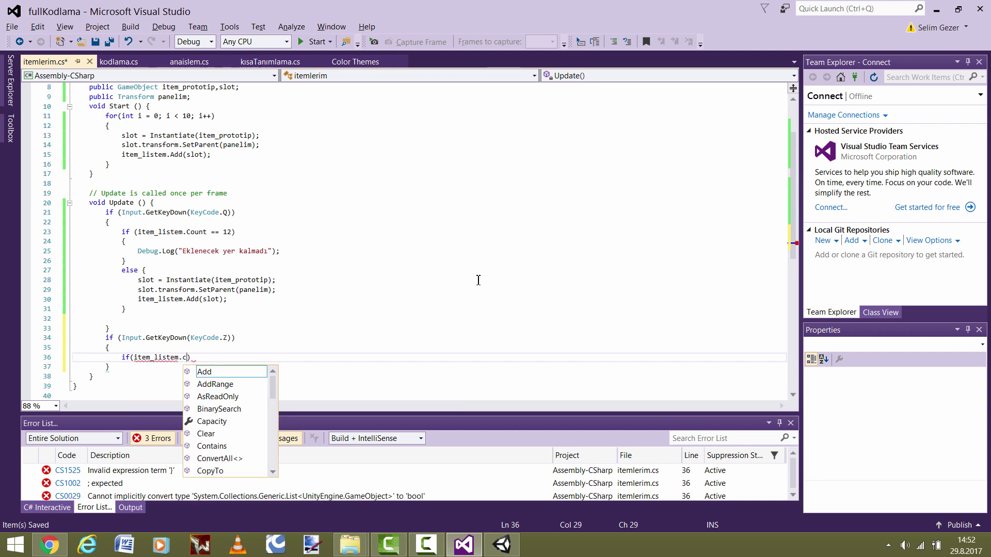
text(cunt=)
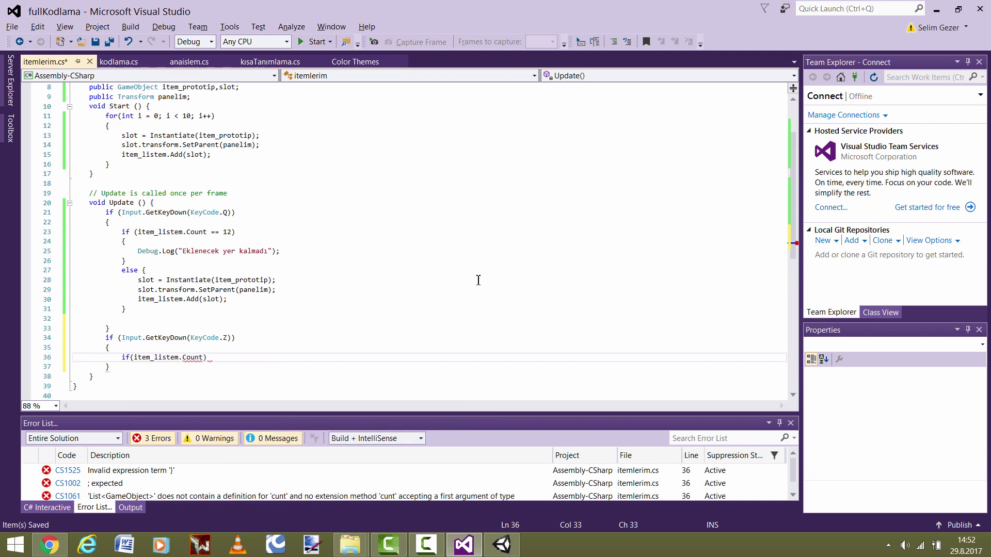
text(0))
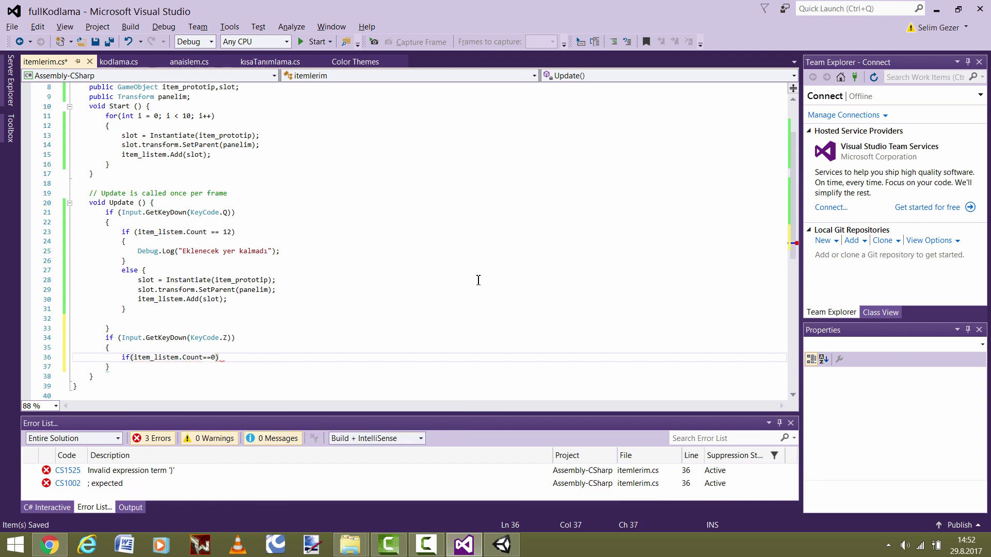
text({)
key(Return)
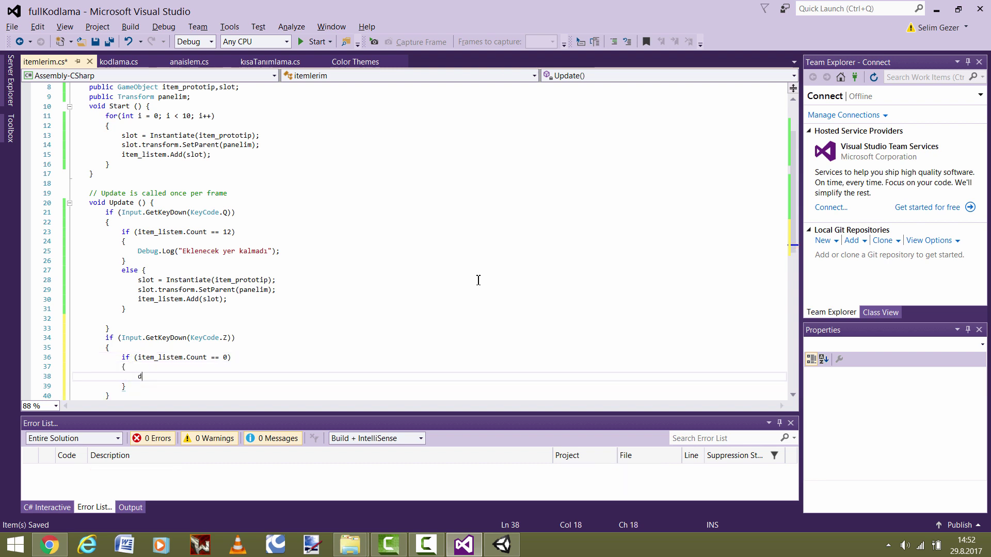
text(ebug)
key(Tab)
text(.)
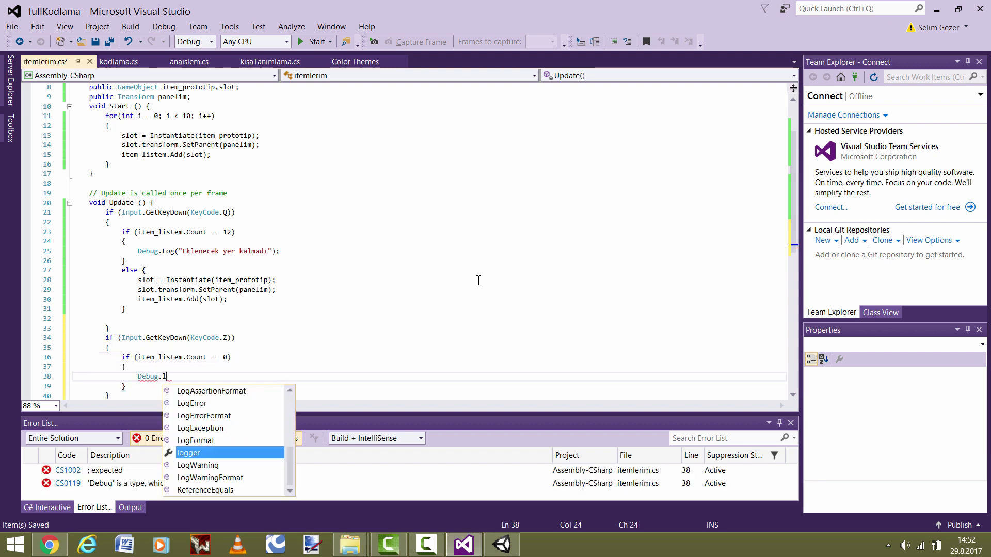
text(Log()
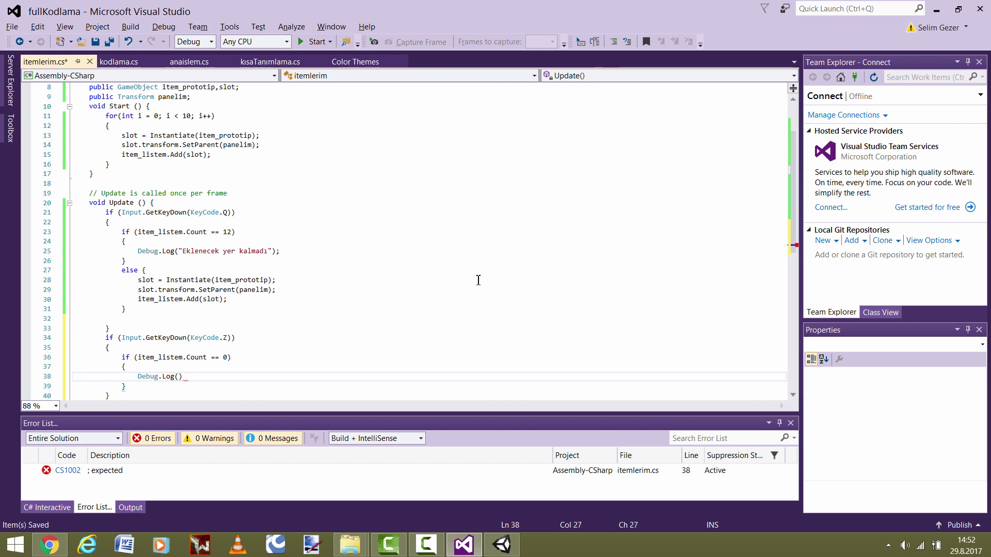
text("silin)
text(ecek item kaladı)
text("))
- Add an else branch calling item_listem.Remove(slot) and save the script
key(Down)
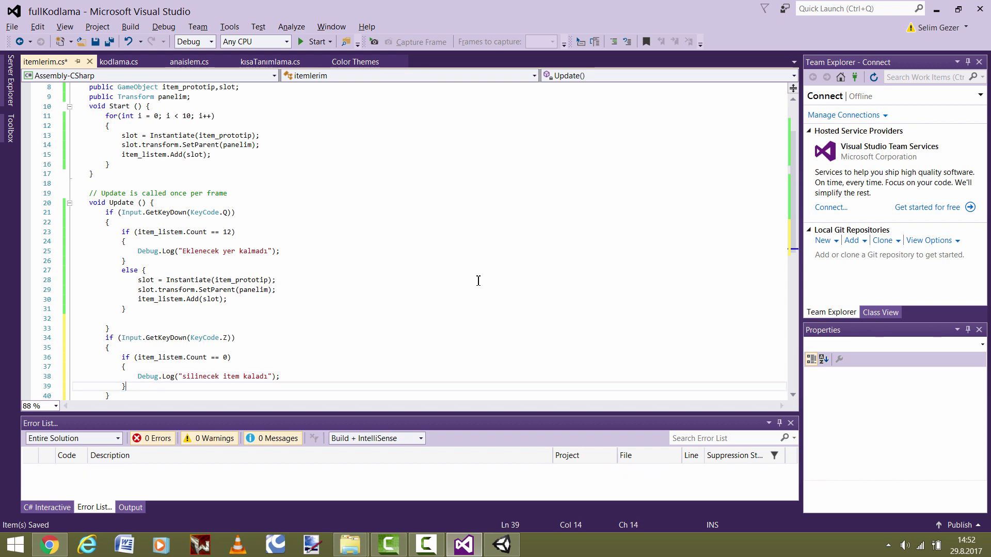
key(Return)
text(else)
key(Return)
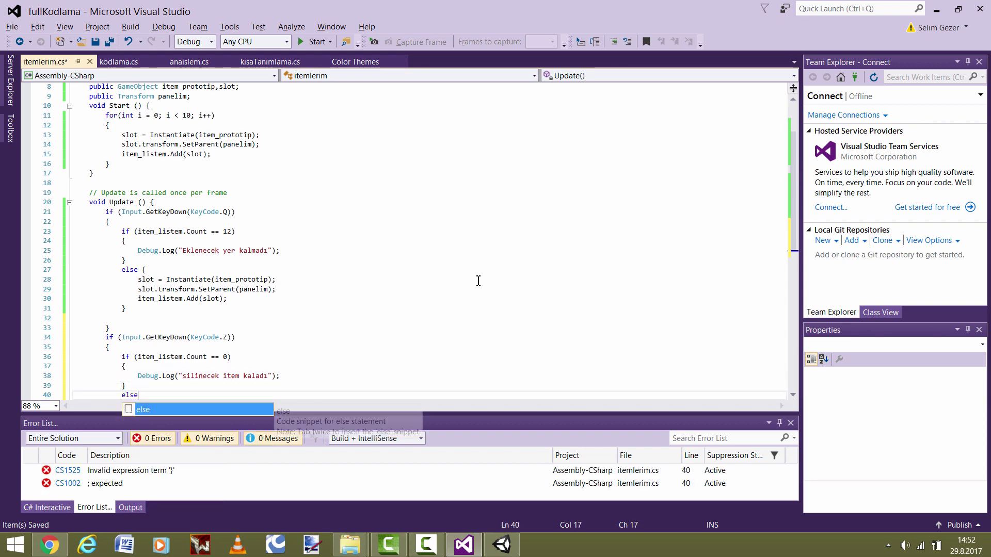
text({)
key(Return)
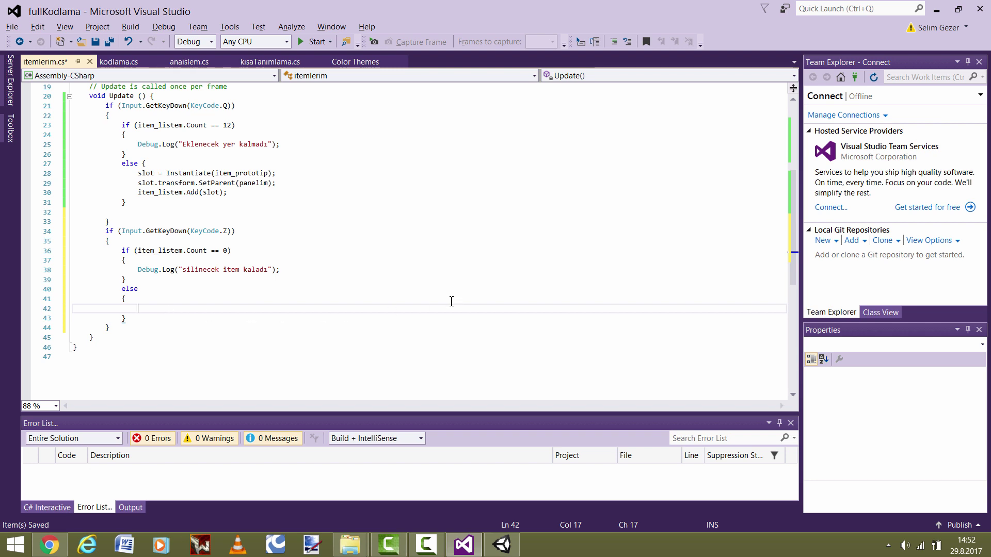
text(r)
key(BackSpace)
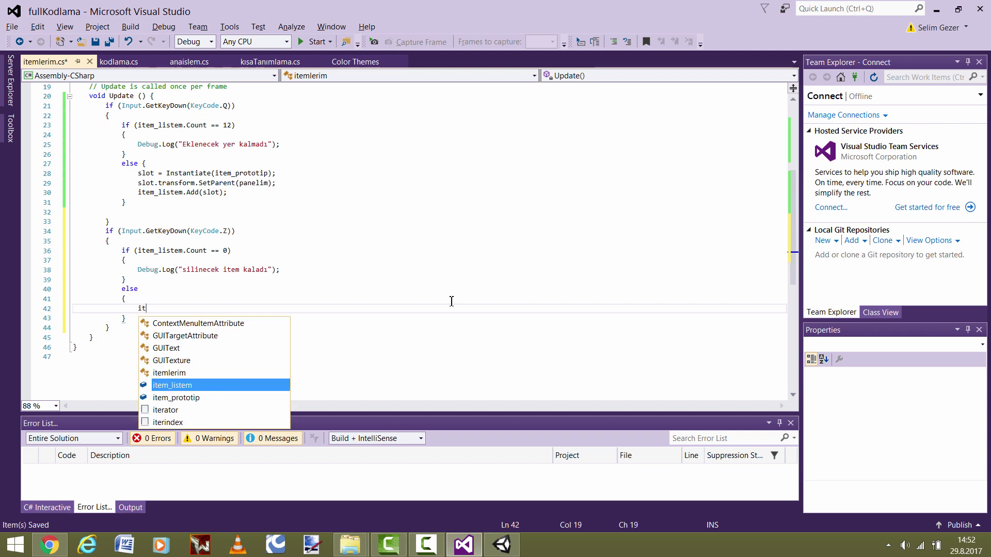
text(item)
key(Tab)
text(.)
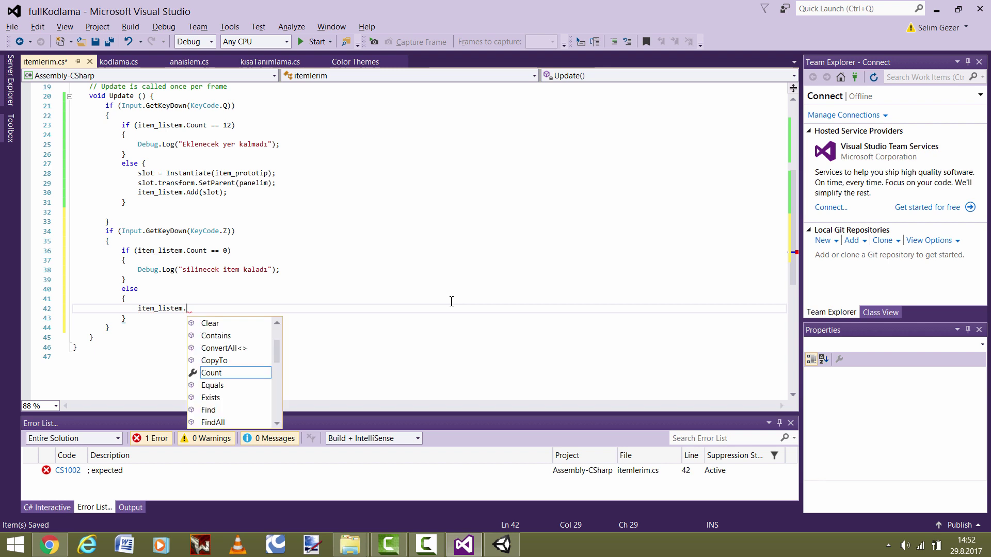
text(remo()
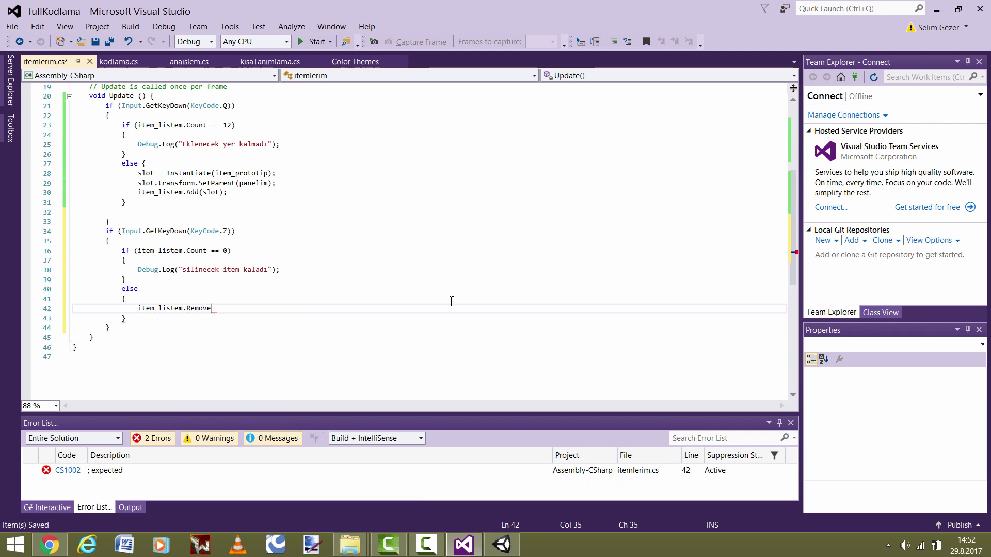
text(slot)
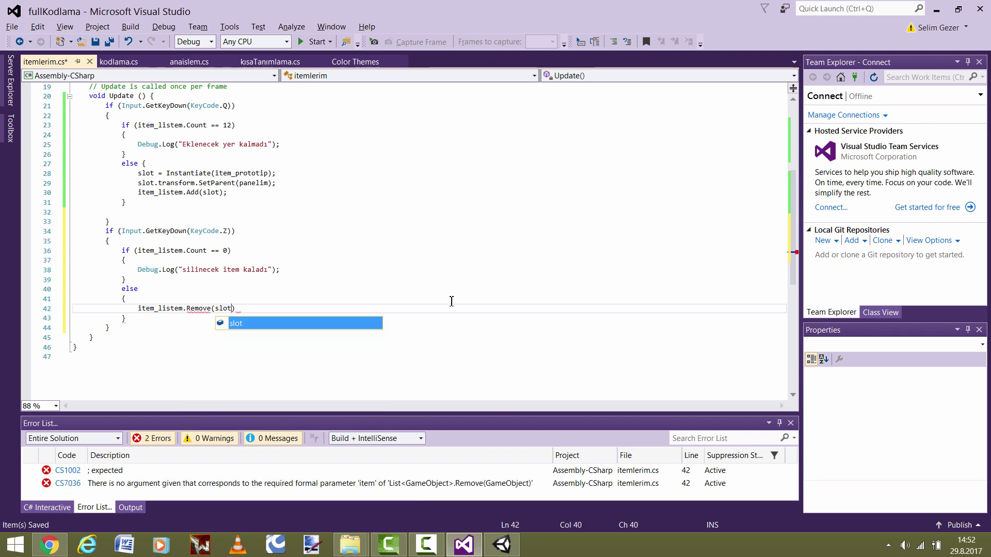
text();)
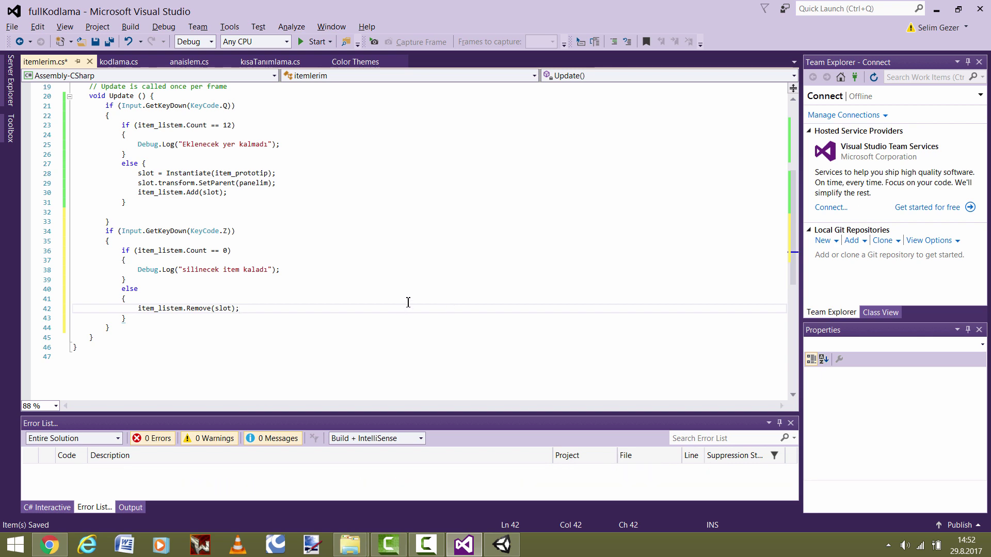
key(ctrl+s)
- Play-test Z removal in Unity, clicking items in the panel, then stop play mode
click(501, 545)
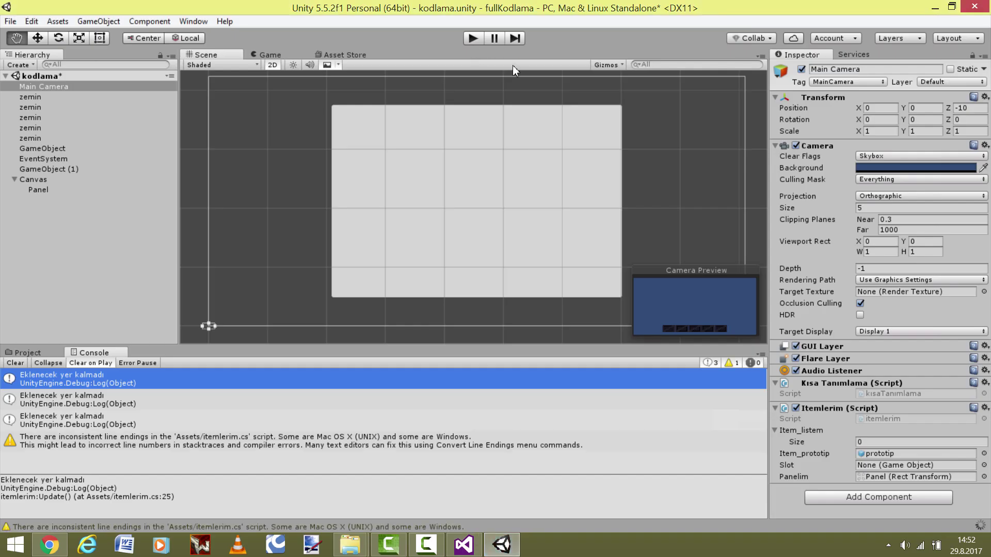
click(475, 41)
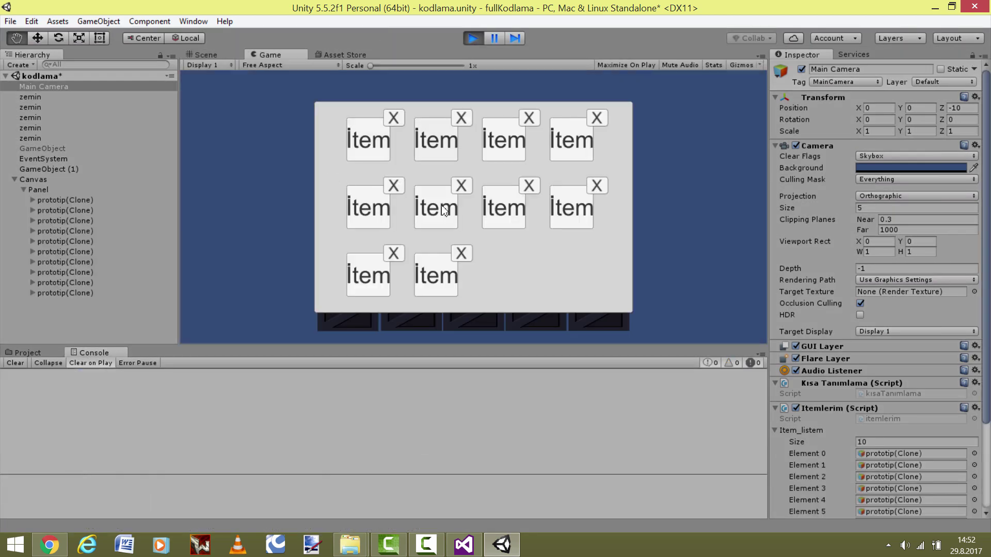
click(464, 544)
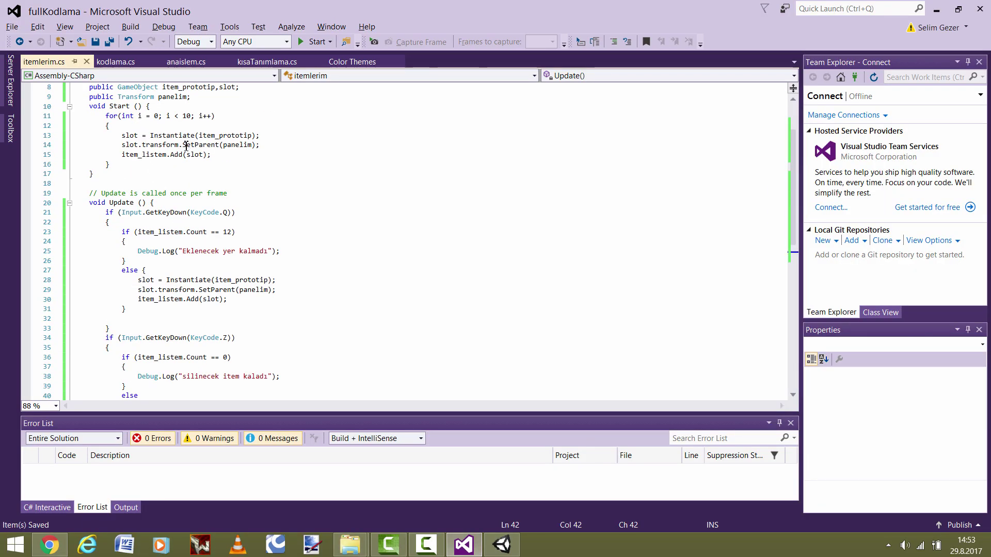
click(502, 544)
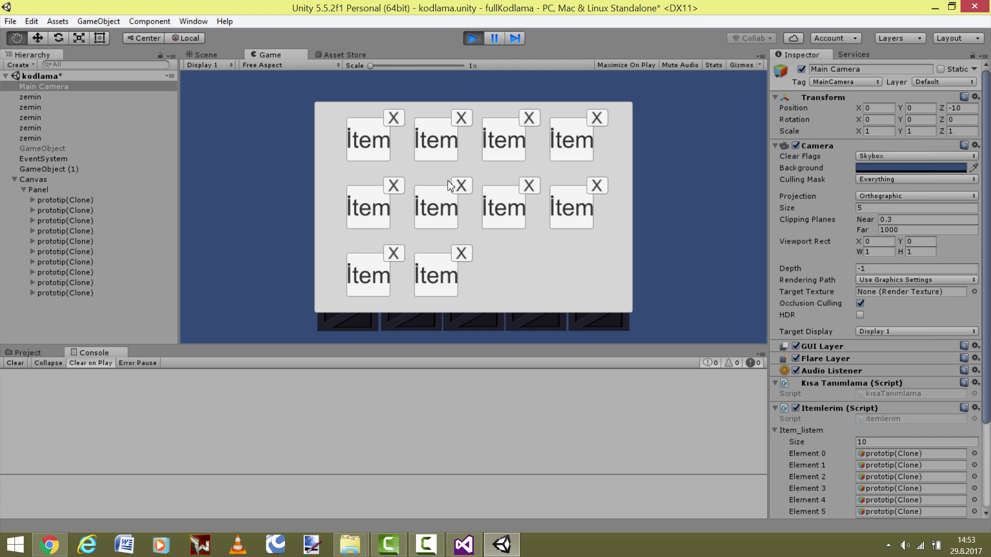
click(448, 184)
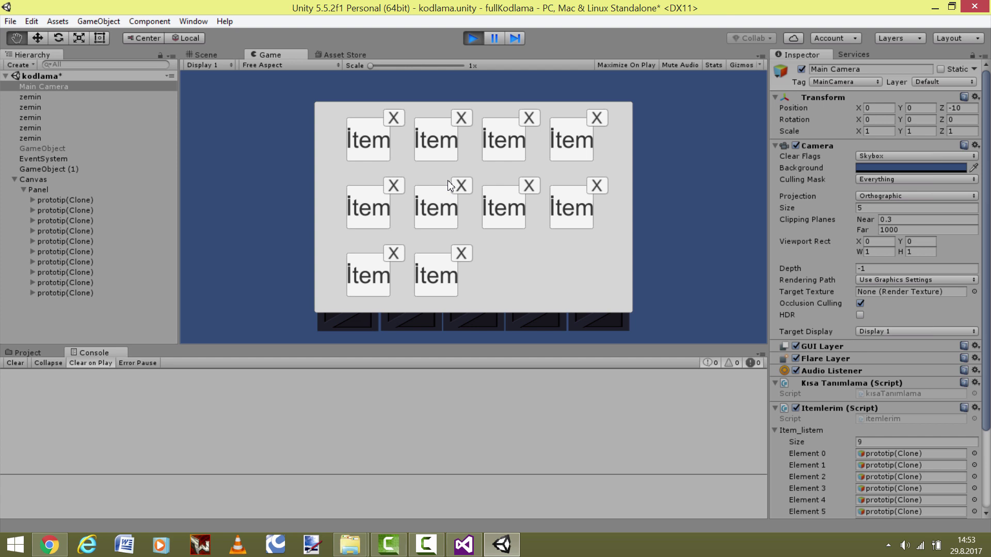
click(432, 213)
scroll(863, 473, down, 3)
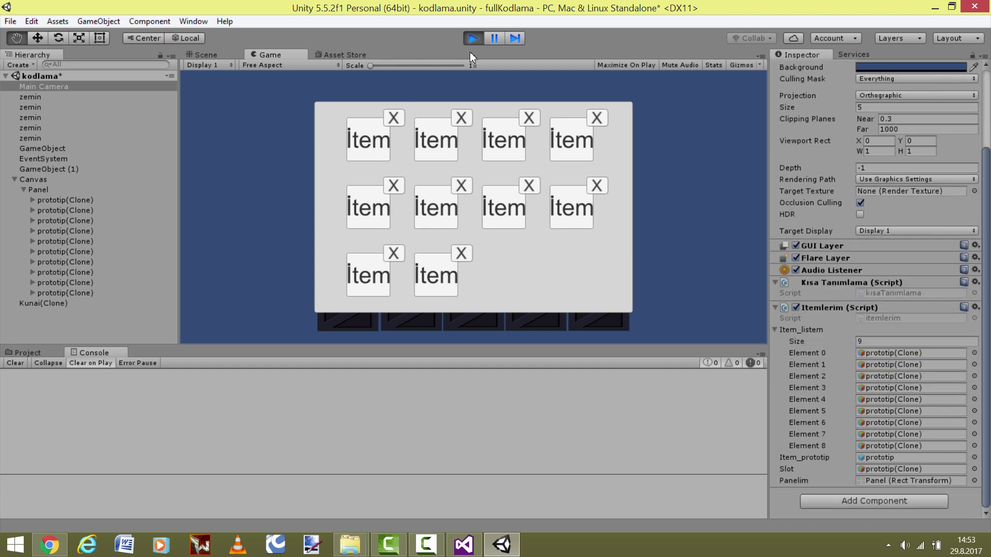
click(472, 38)
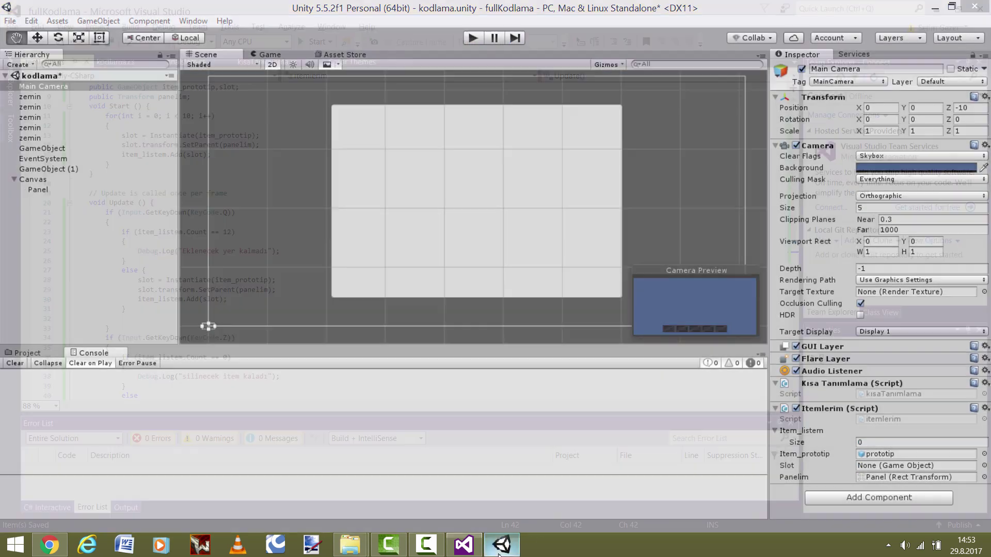
- Change the slot checks in the script to Count >= 12 and Count <= 0
click(463, 544)
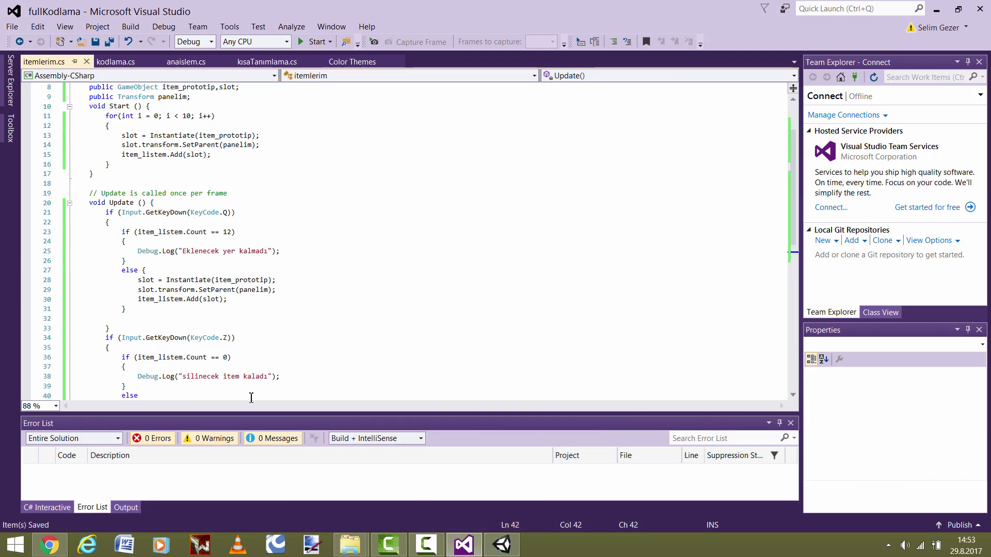
scroll(251, 397, down, 3)
scroll(253, 387, down, 2)
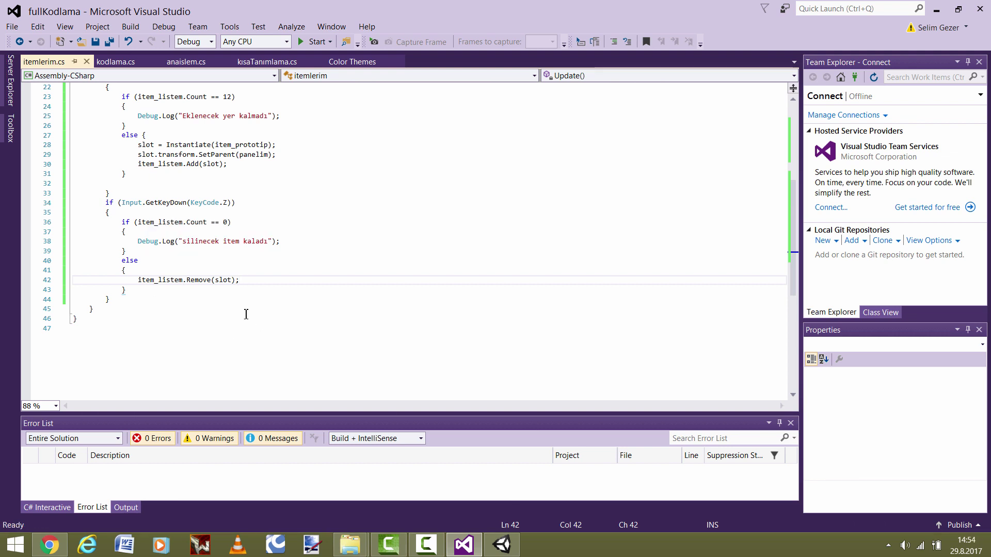
click(426, 544)
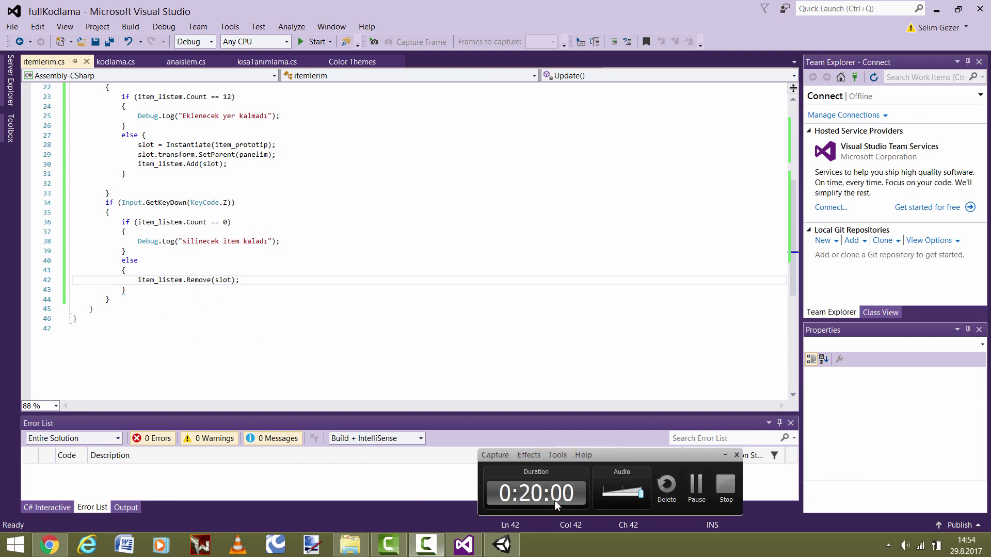
click(697, 503)
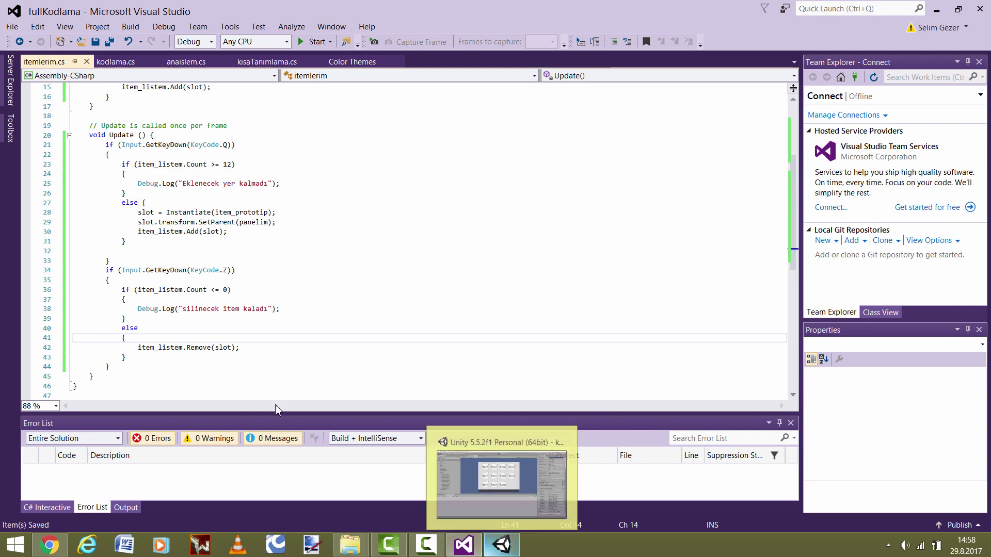
- Replay the scene in Unity, set the item list size to 9, stop, and return to the script
click(502, 544)
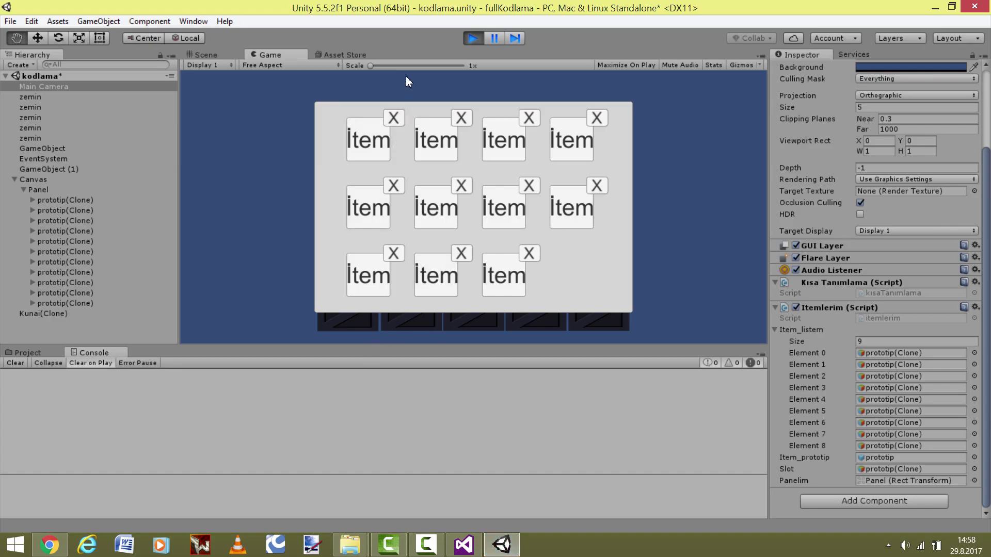
click(473, 42)
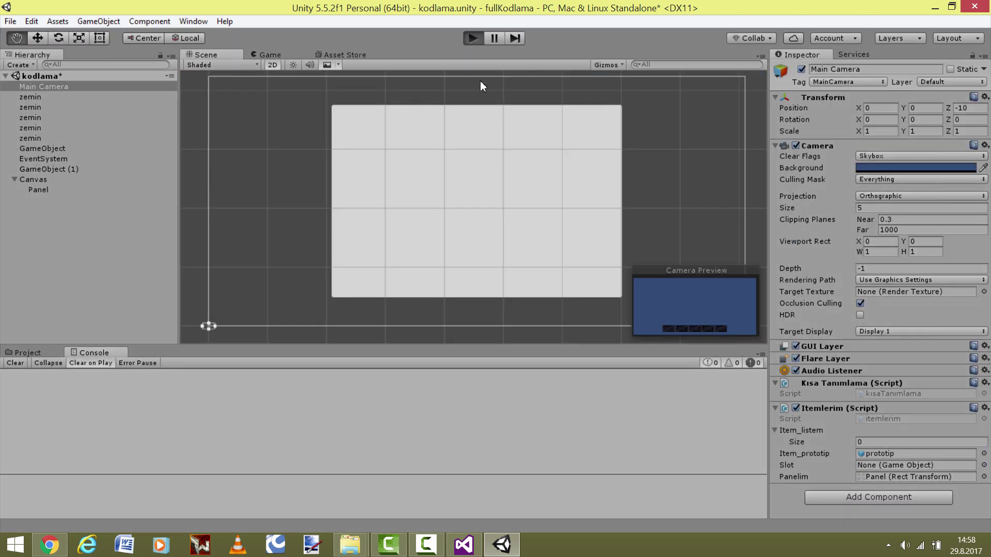
key(ctrl+p)
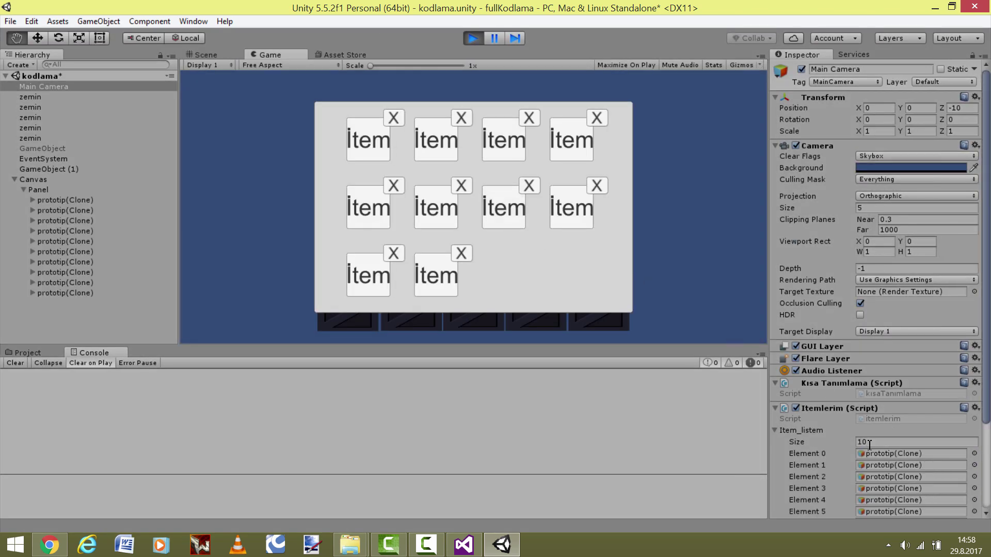
text(9)
key(Return)
scroll(877, 439, down, 3)
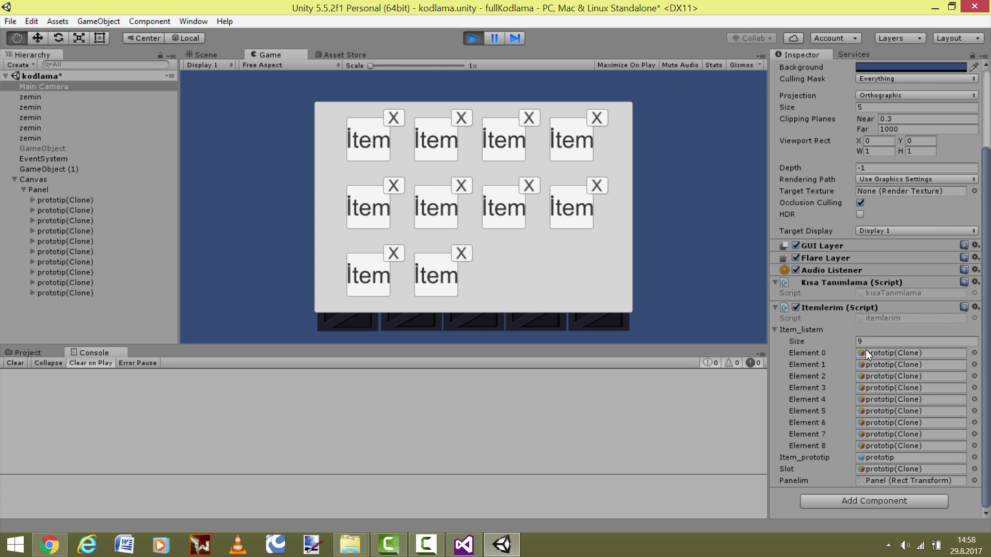
click(473, 38)
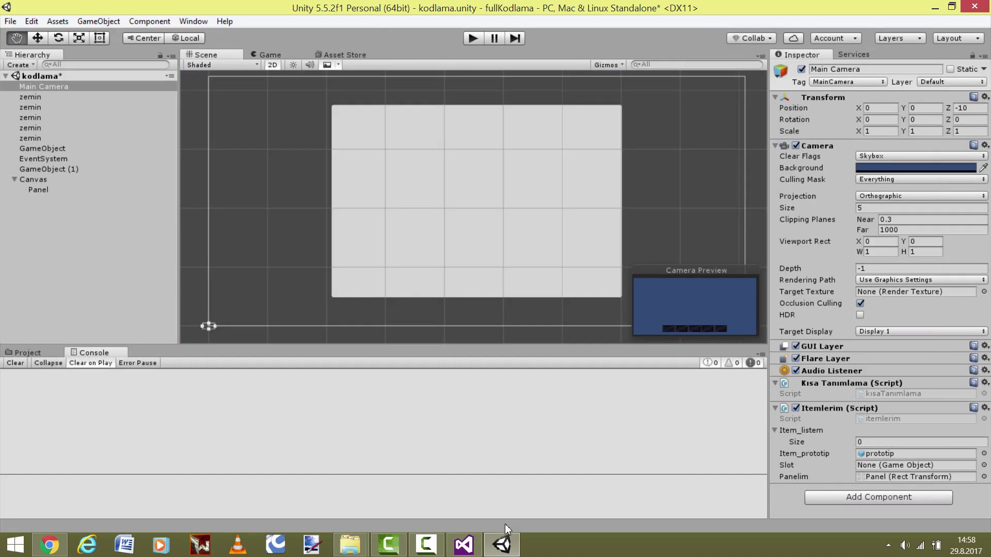
click(474, 552)
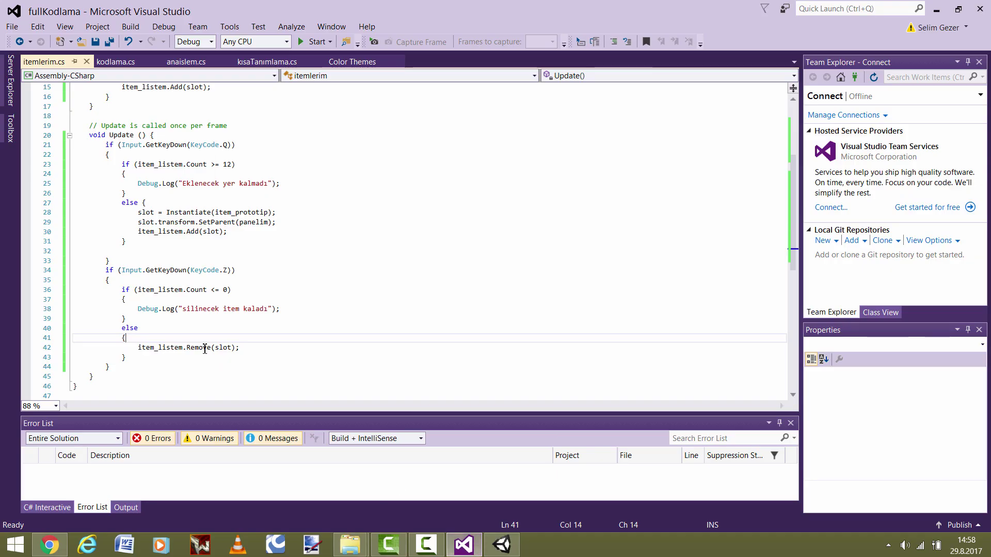
- Replace .Remove(slot) on line 42 with .RemoveAt(item_listem.Count) and save the script
drag(217, 349, 238, 353)
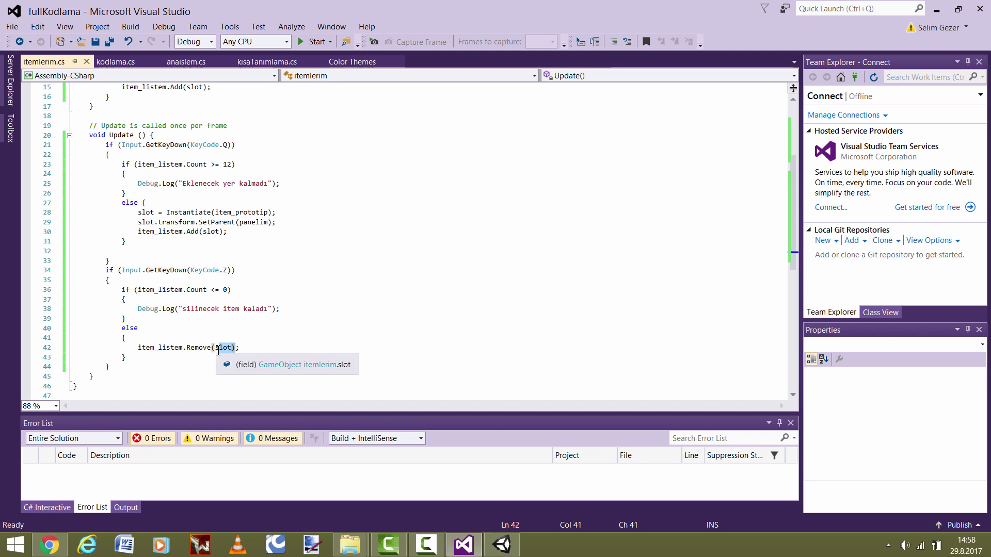
key(shift+Left)
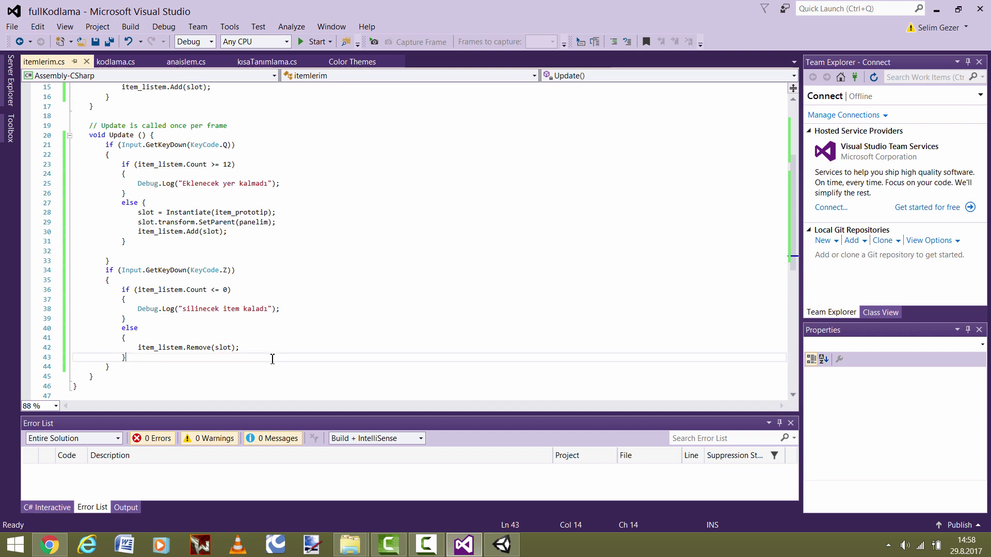
drag(261, 348, 185, 347)
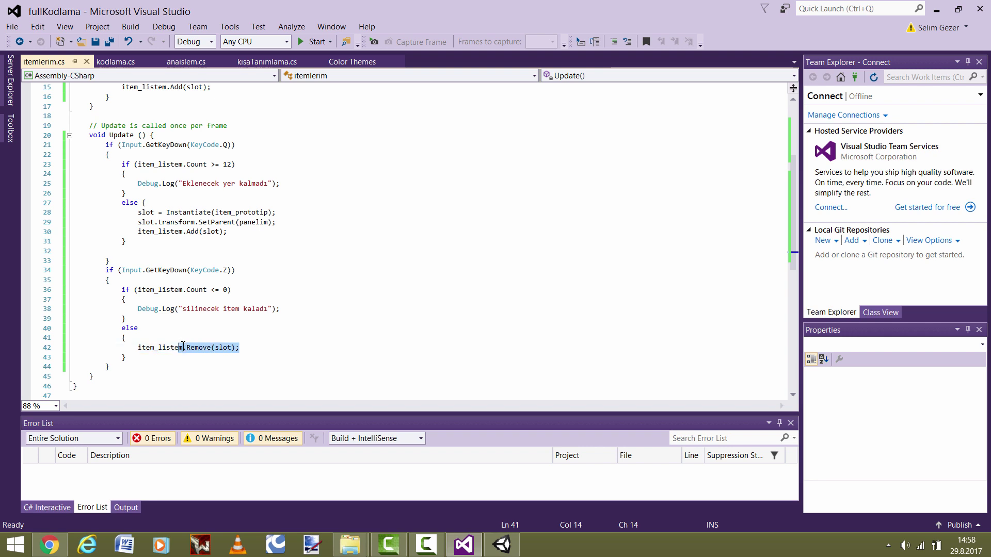
key(BackSpace)
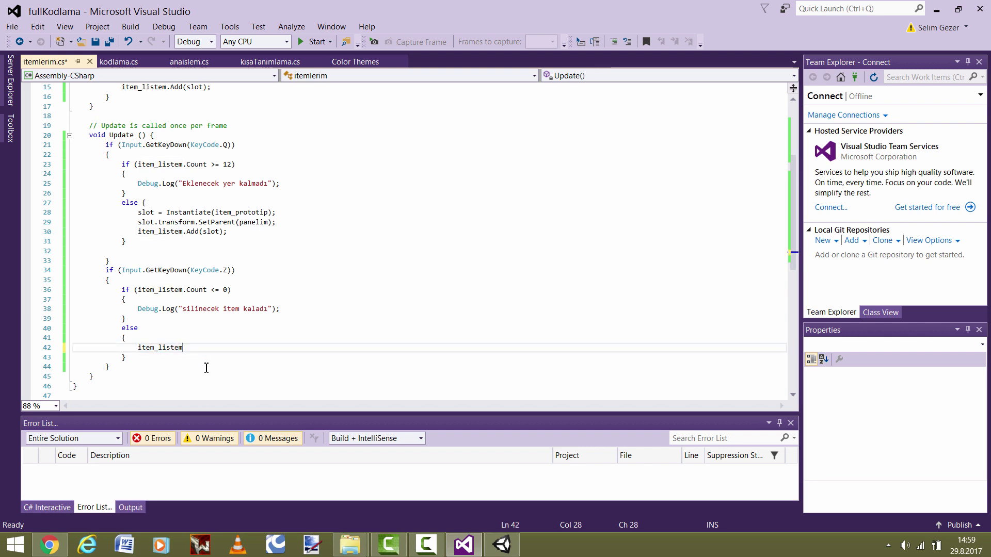
text(.re)
key(Down)
text(()
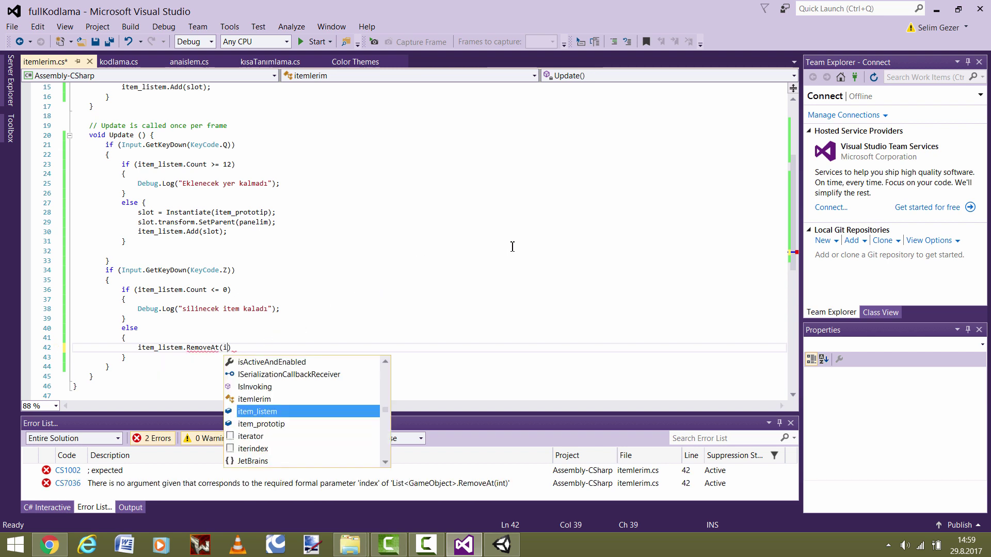
text(item_)
key(Tab)
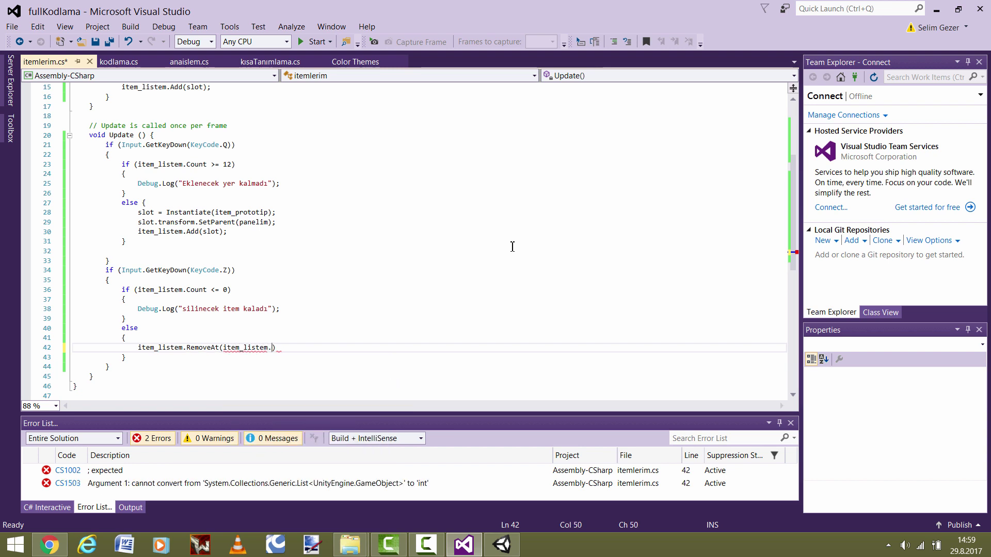
text(.Cou)
key(Tab)
text())
text(;)
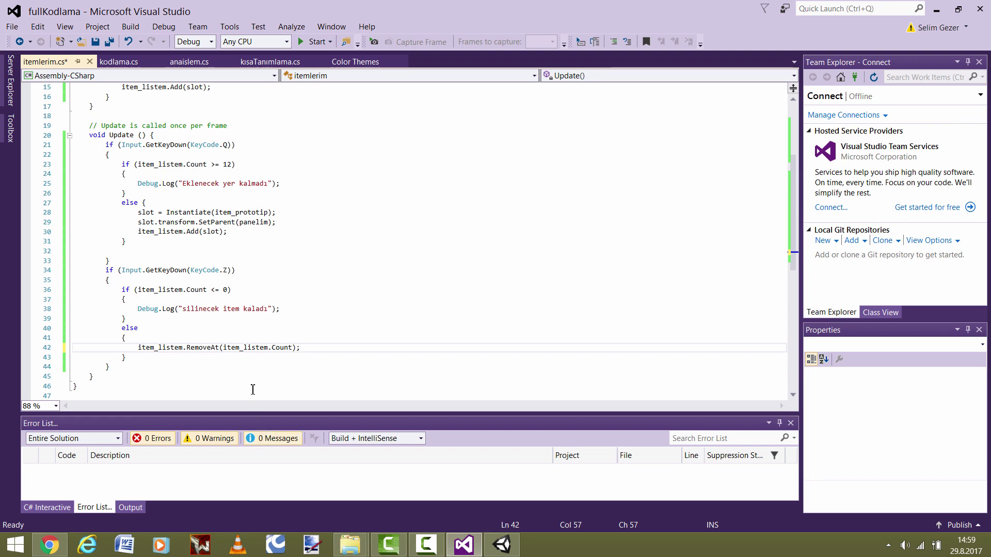
key(ctrl+s)
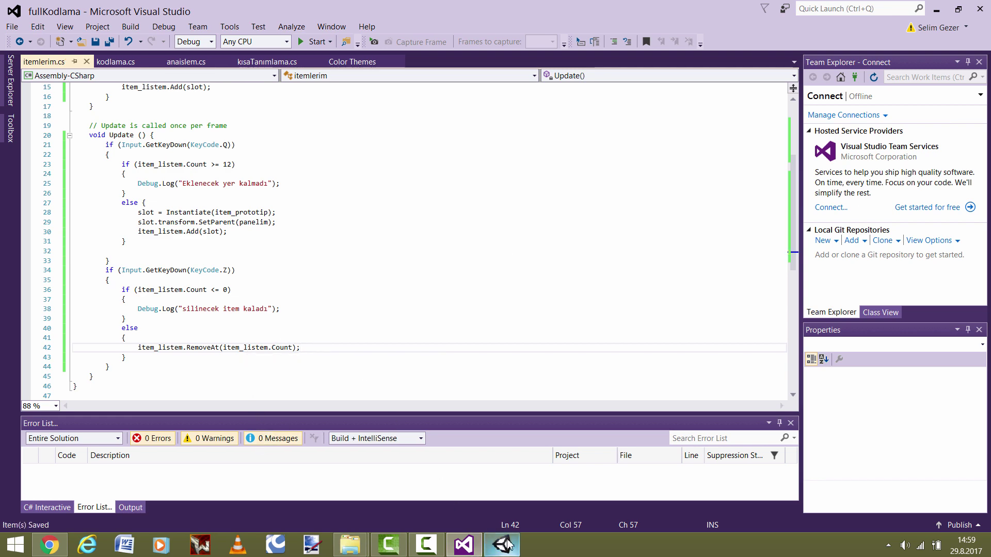
click(501, 544)
- Run the scene and read the ArgumentOutOfRangeException trace pointing to RemoveAt at itemlerim.cs line 42
click(473, 38)
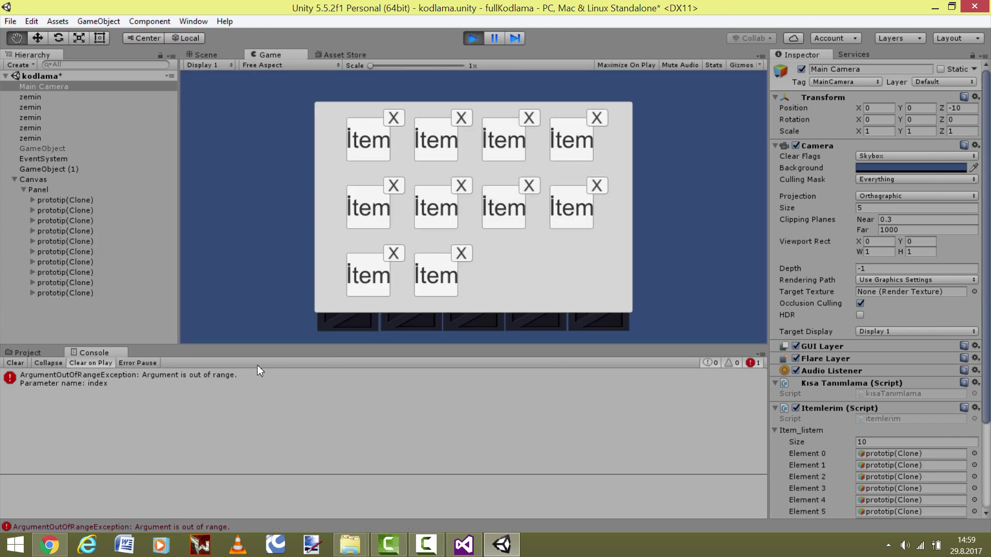
click(190, 381)
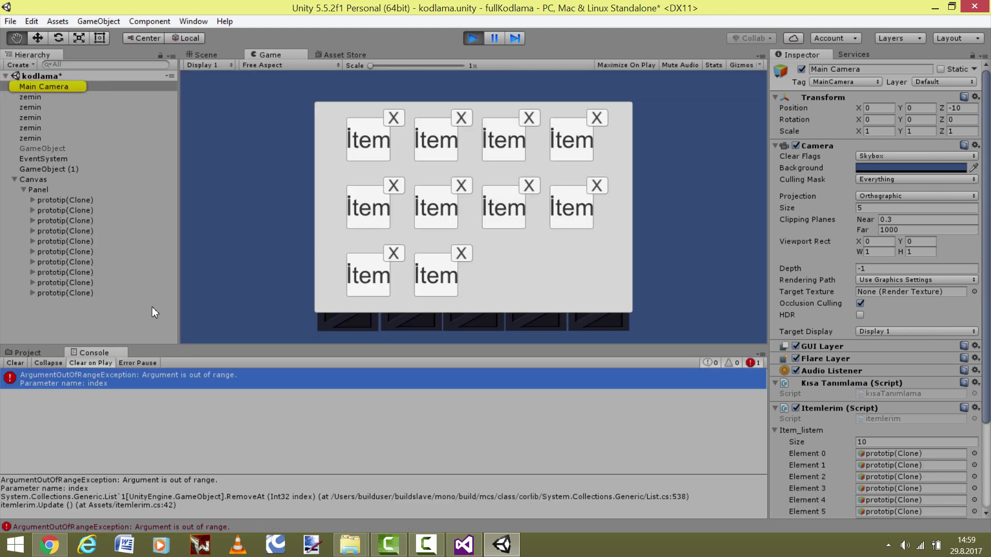
key(alt+Tab)
- Insert a blank line at the top of Update() in itemlerim.cs
scroll(211, 318, up, 2)
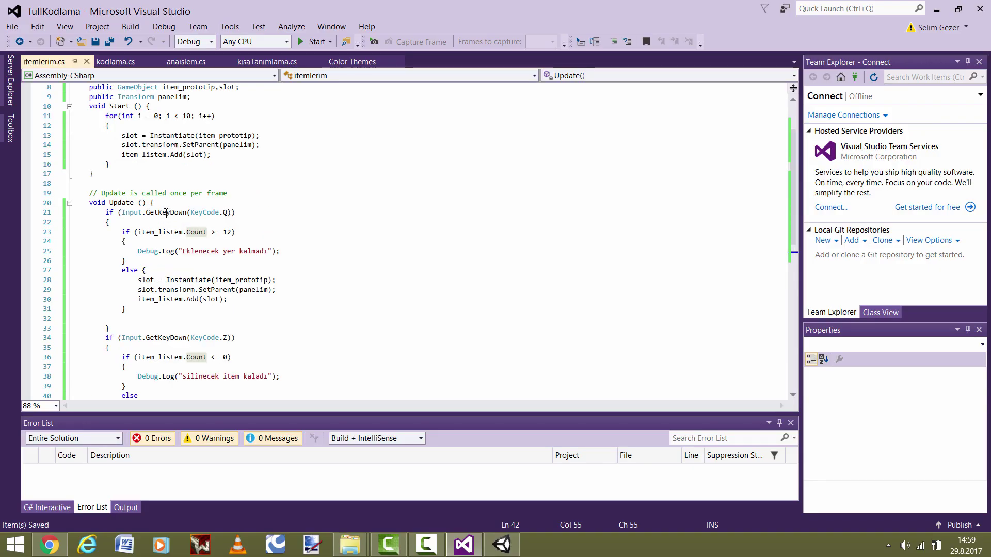
click(166, 203)
key(Return)
scroll(166, 194, up, 2)
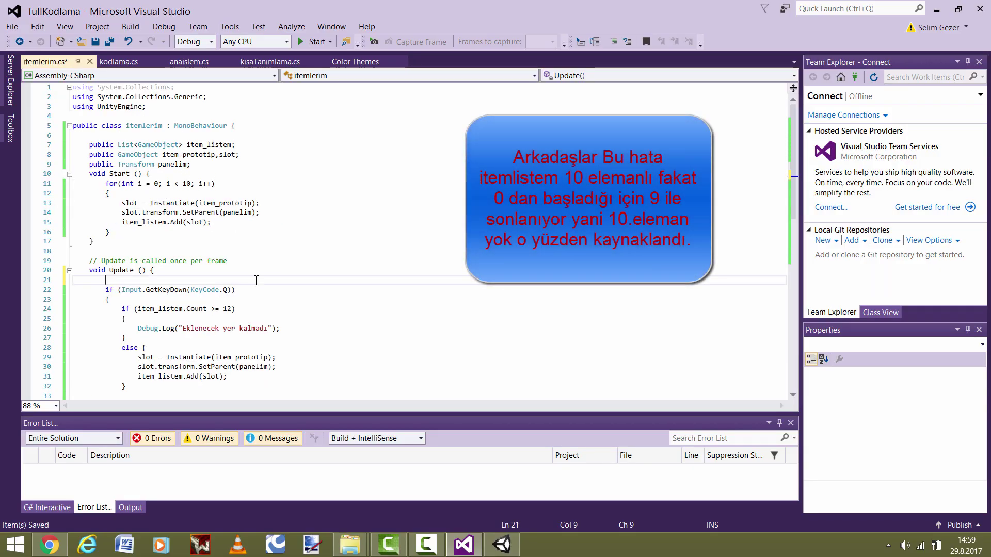
scroll(256, 281, down, 4)
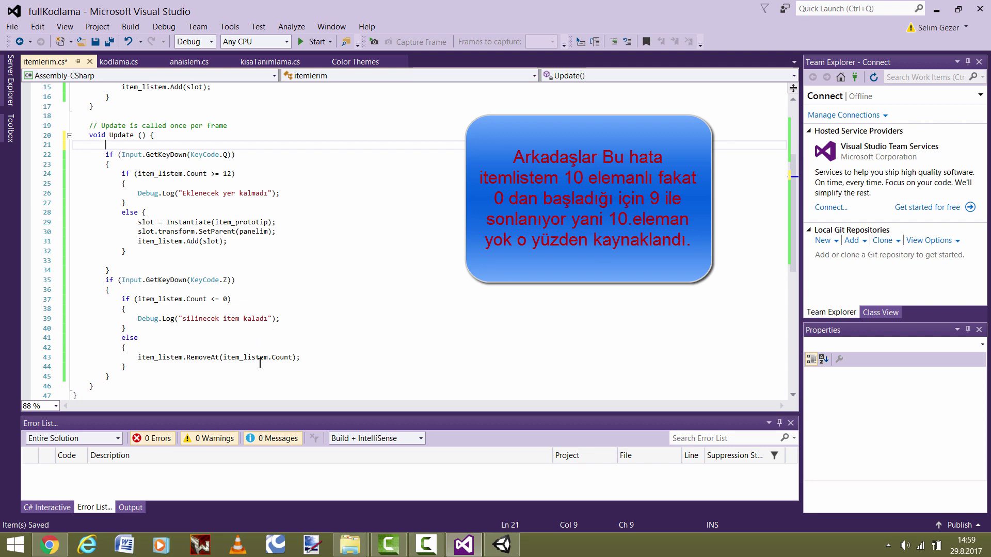
mouse_move(235, 360)
mouse_move(280, 357)
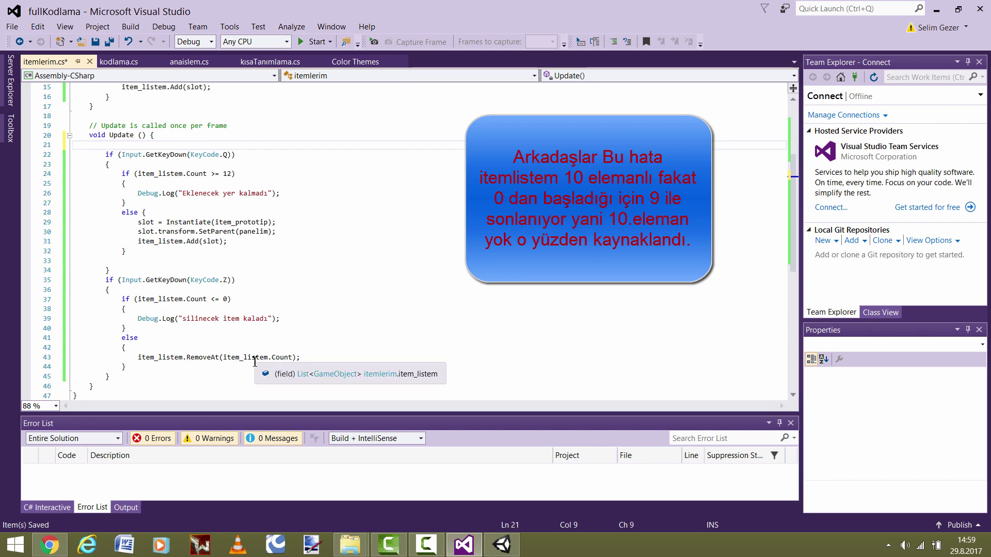
scroll(254, 198, up, 5)
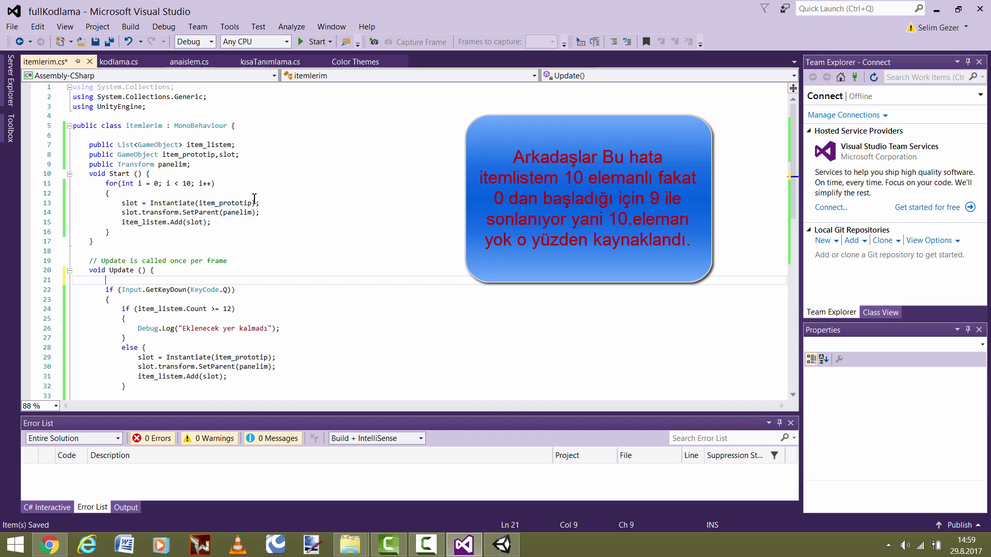
- Declare an int slot_index field below the panelim field
click(220, 169)
key(Return)
text(pu)
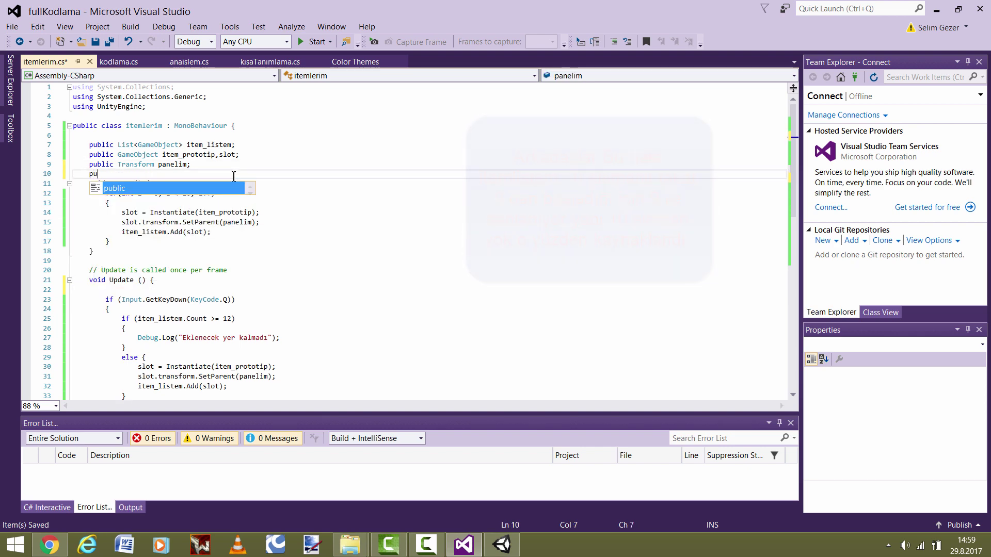
key(BackSpace)
key(BackSpace)
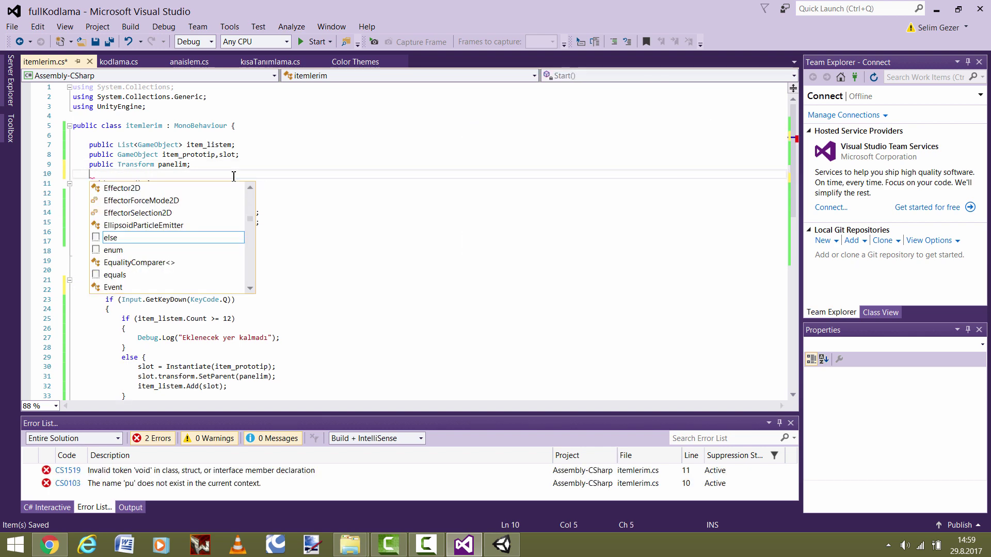
text(int )
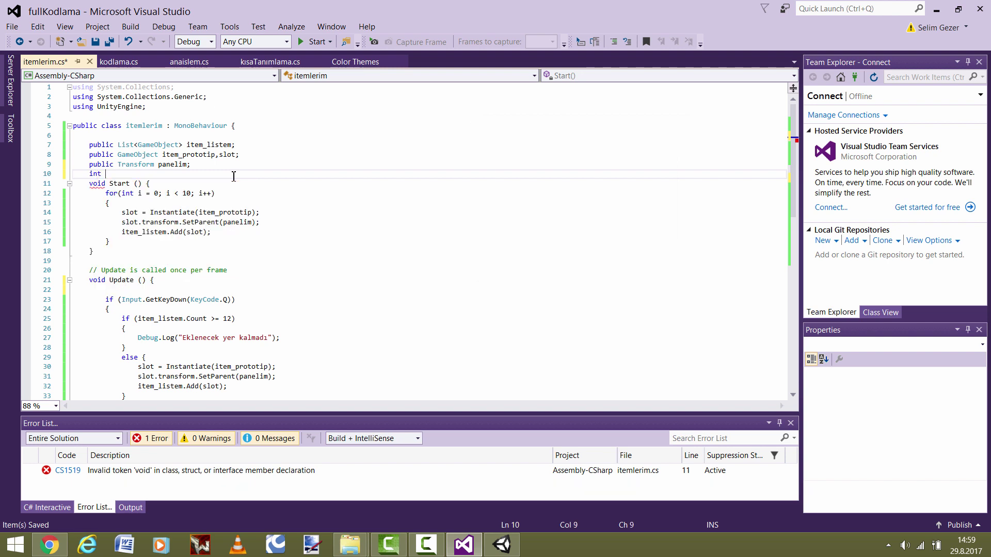
text(slot_in)
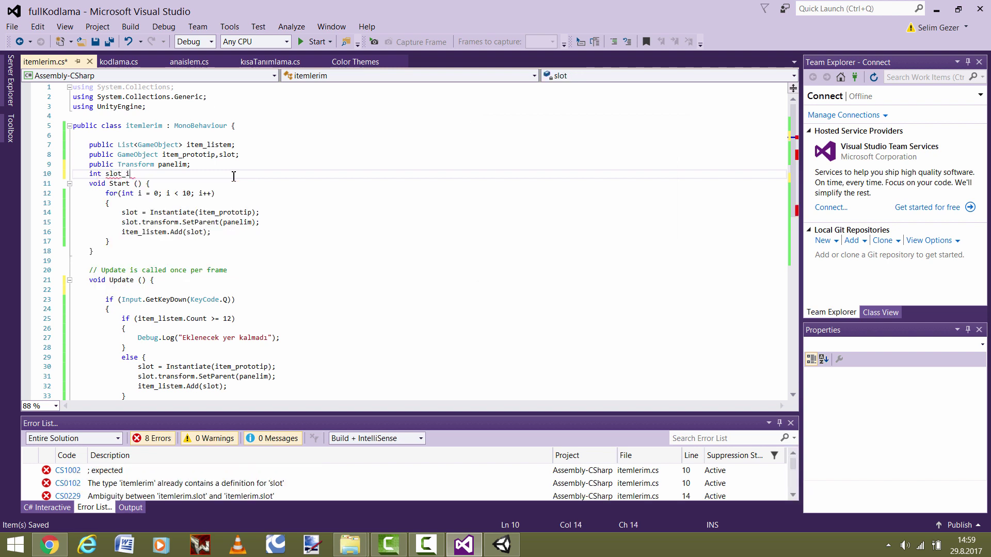
text(d)
text(ex;)
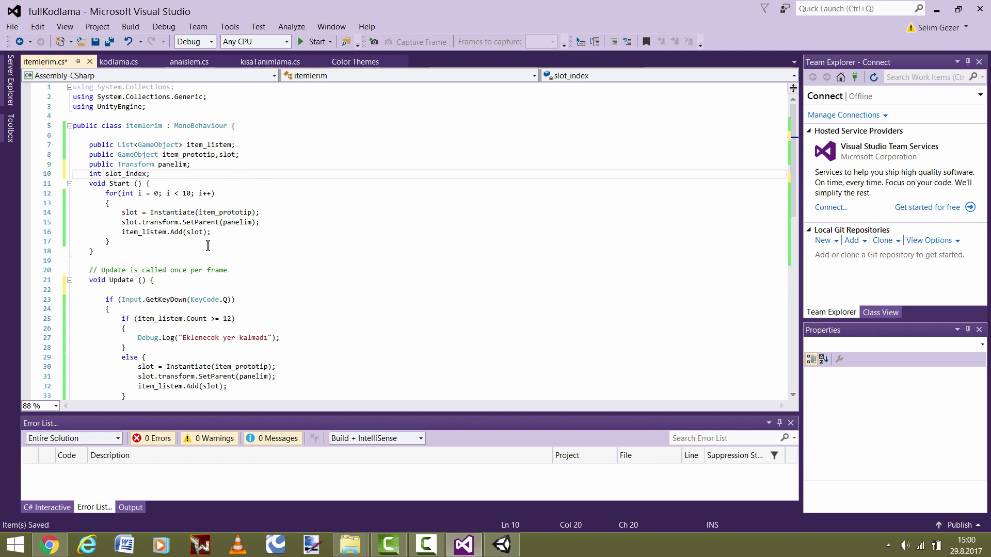
- Add slot_index = item_listem.Count; at the top of Update() and save
click(170, 280)
click(167, 289)
text(lot)
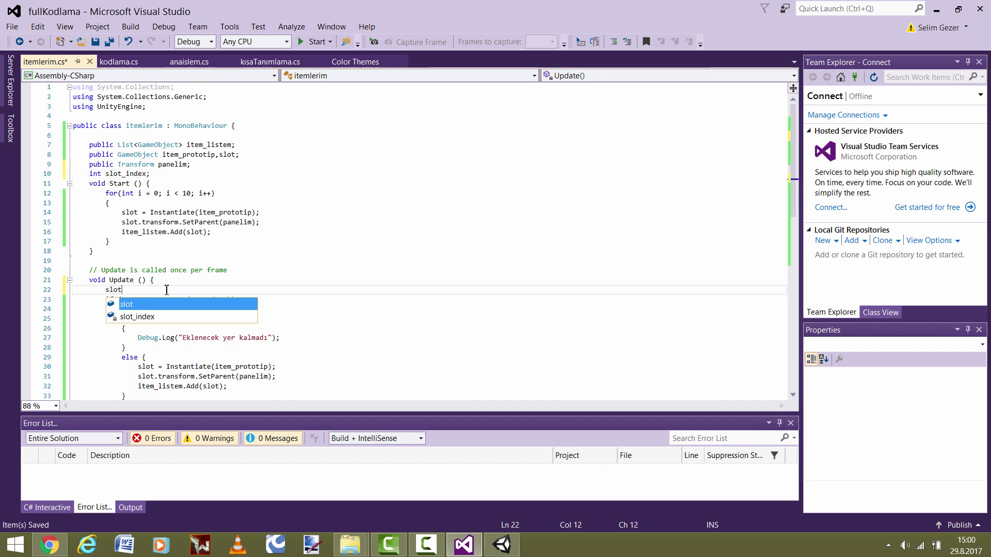
text(_)
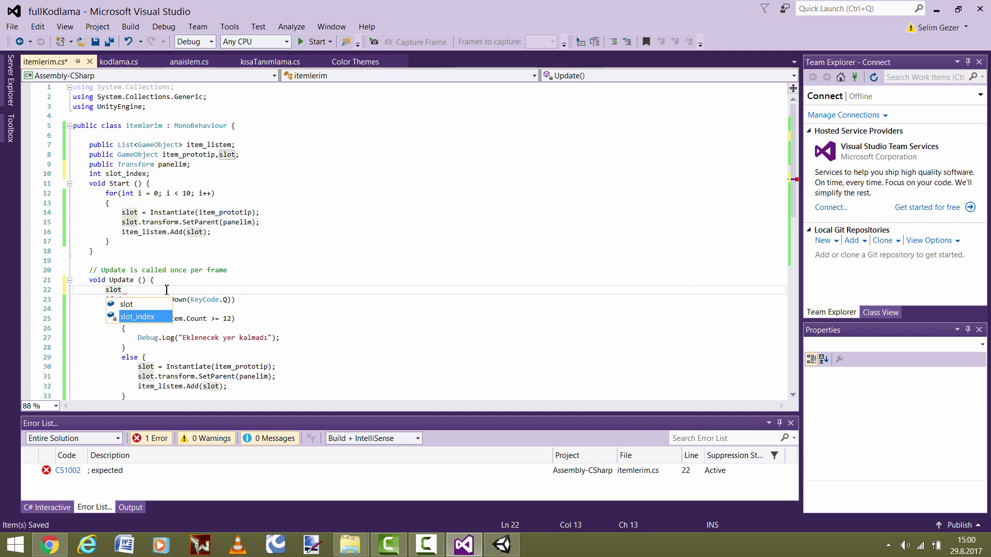
key(Tab)
text(=i)
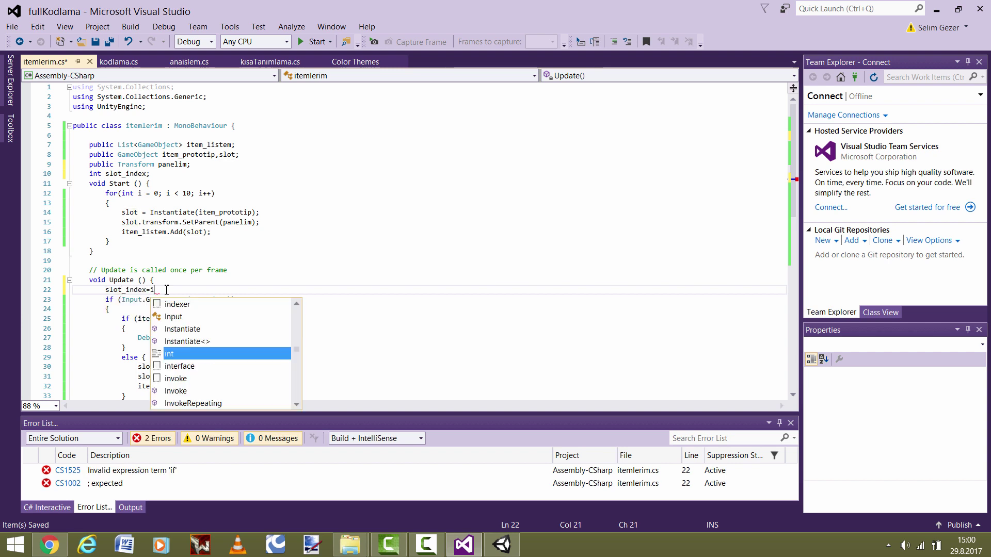
text(tem_listem.c)
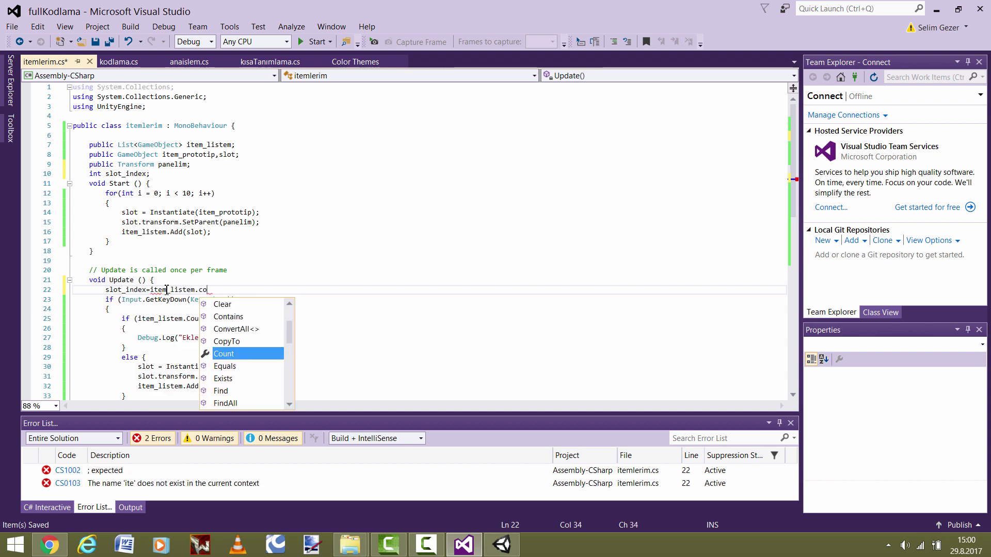
text(o)
key(Tab)
text(;)
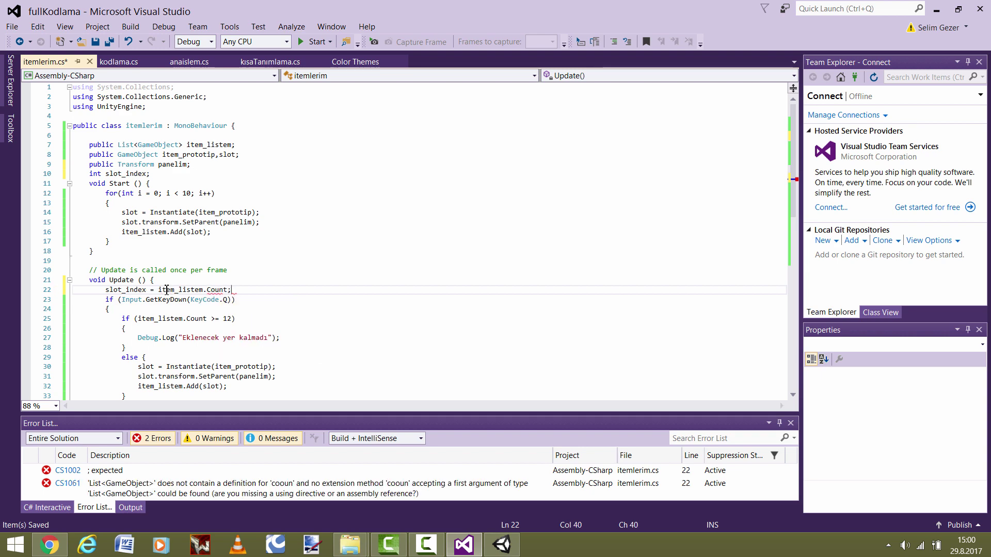
key(ctrl+s)
- Replace the RemoveAt argument item_listem.Count with slot_index in the Z branch
scroll(298, 306, down, 5)
scroll(298, 306, down, 2)
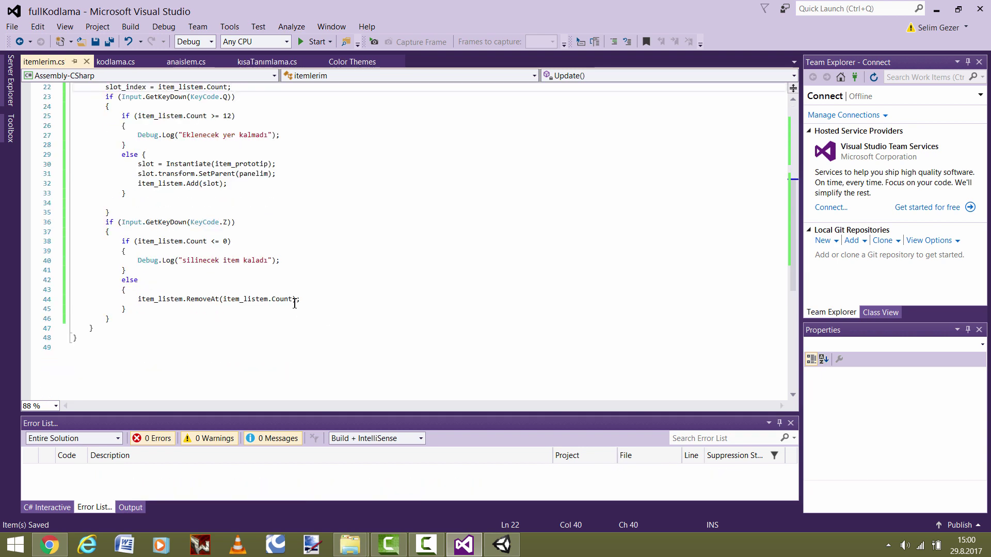
click(290, 300)
drag(288, 303, 227, 304)
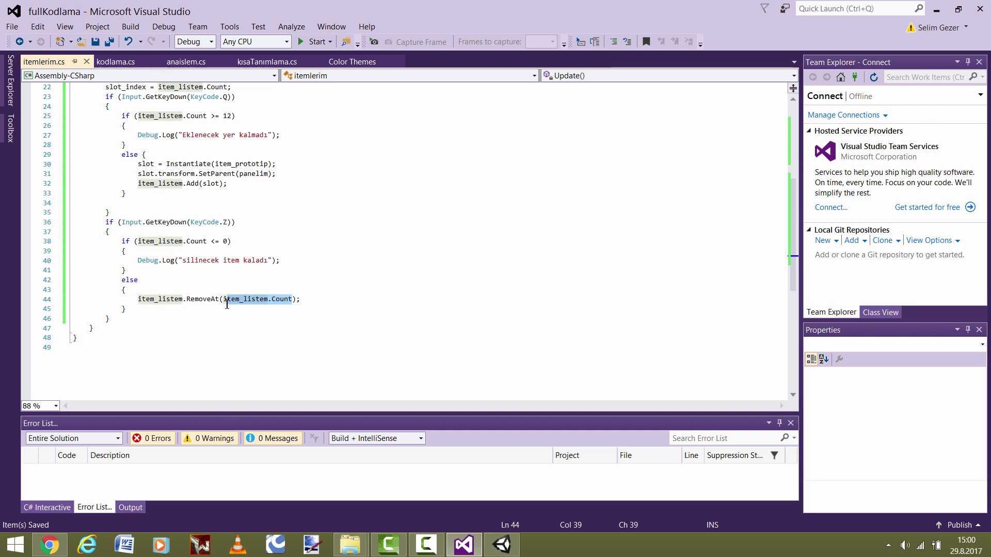
key(BackSpace)
text(s)
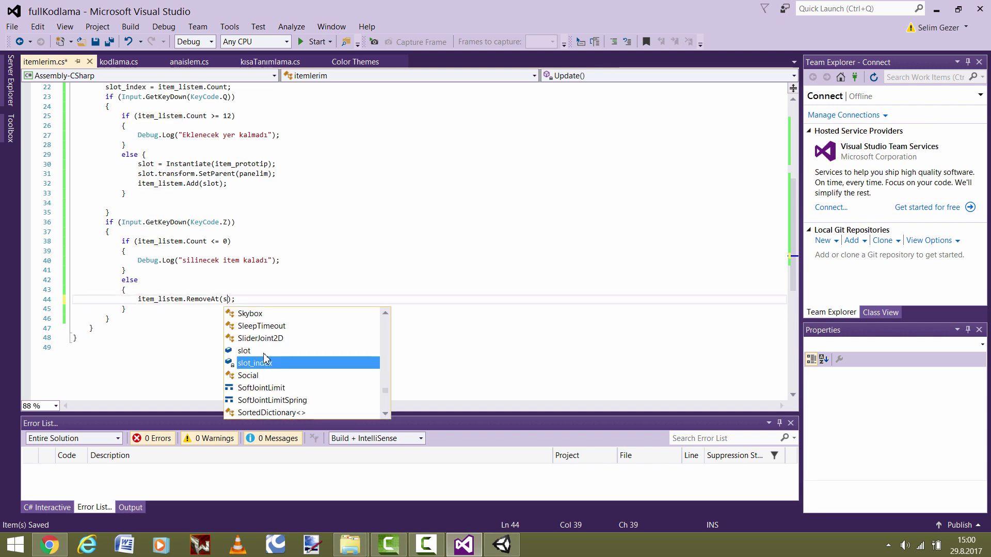
double_click(272, 365)
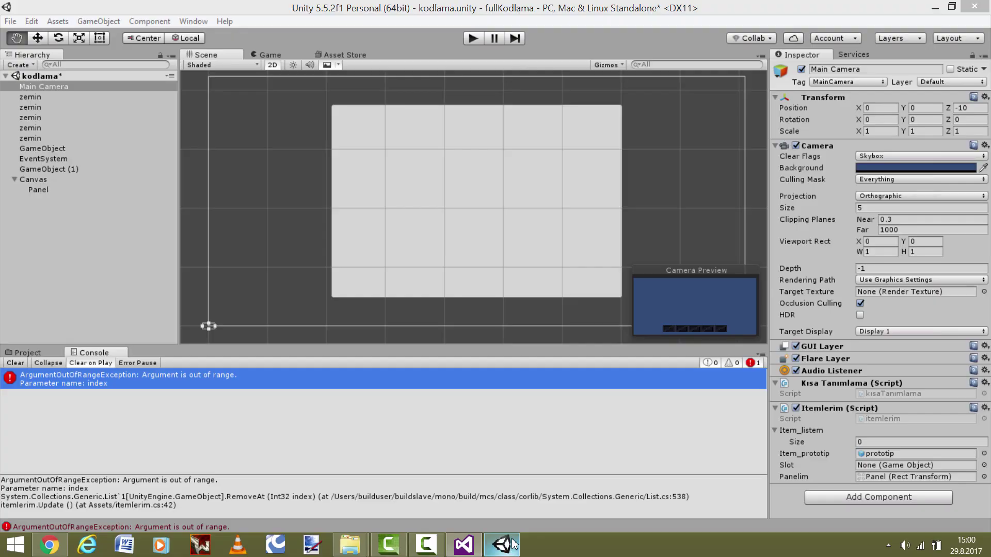
- Play-test slot removal in the Game view, hitting out-of-range errors, then stop play mode
click(501, 545)
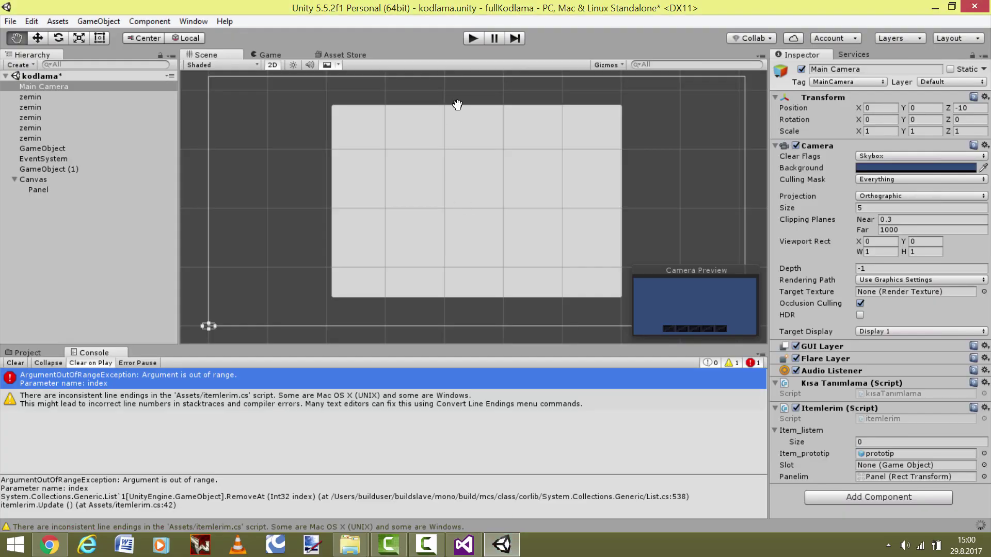
click(478, 37)
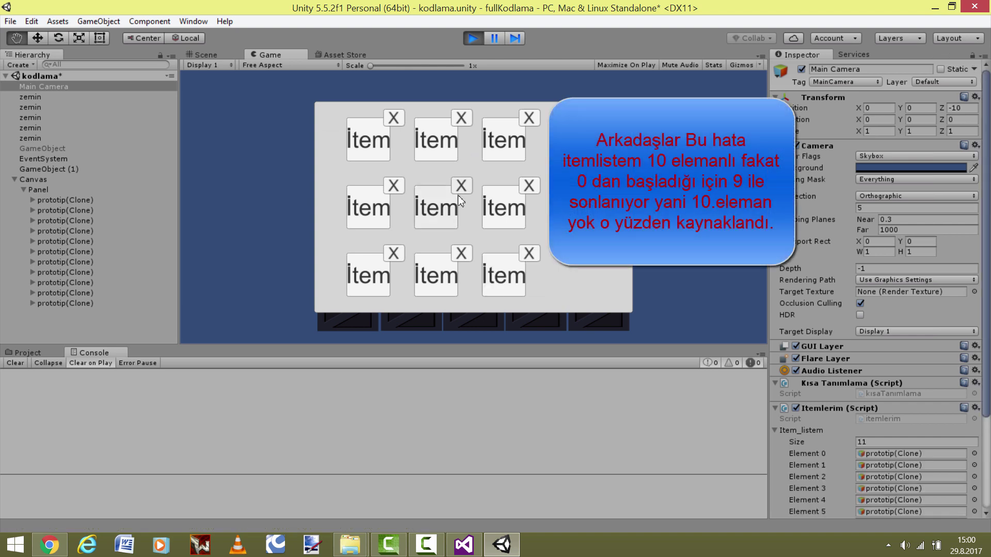
click(457, 196)
click(453, 259)
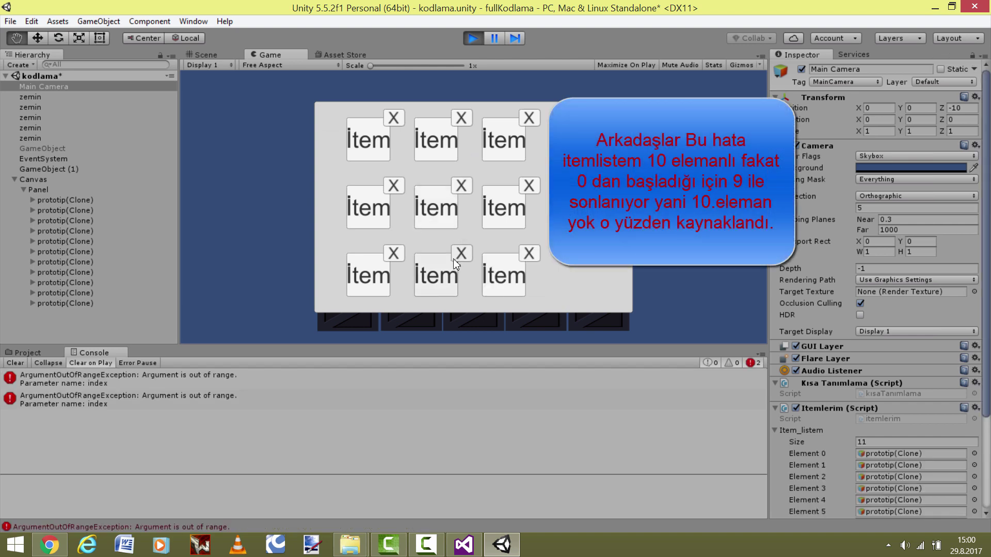
click(453, 258)
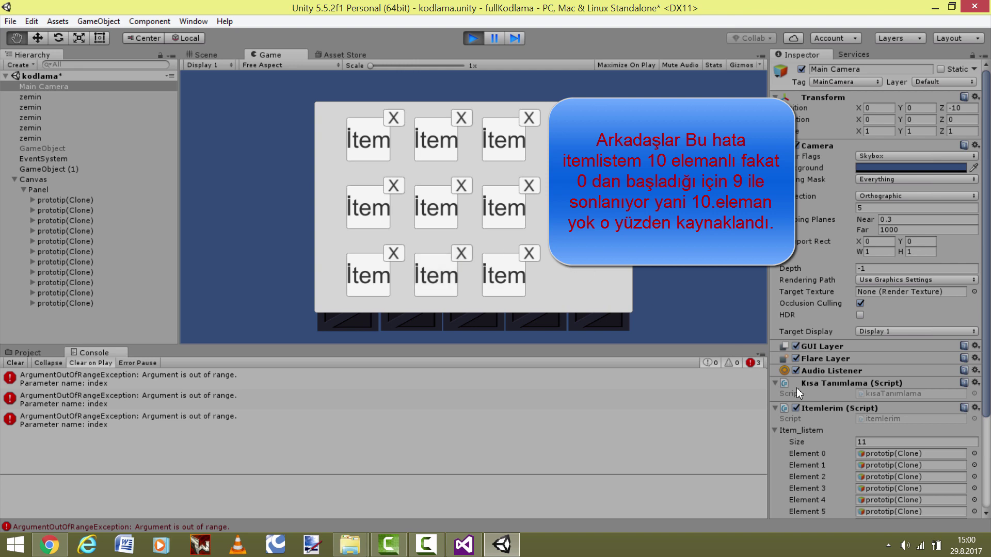
scroll(806, 395, down, 3)
scroll(807, 396, down, 2)
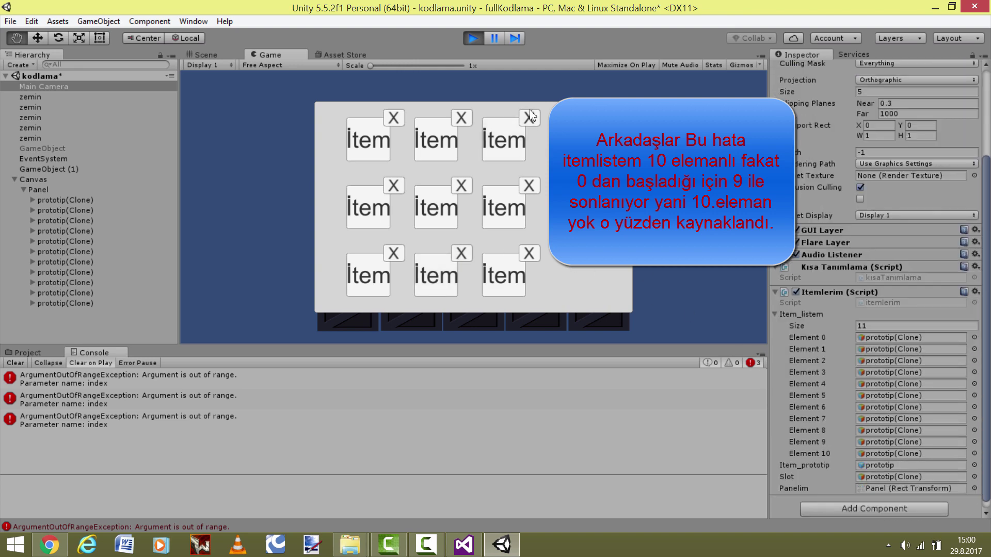
click(472, 38)
- Add Destroy(slot); below the RemoveAt call in the Z branch
click(464, 544)
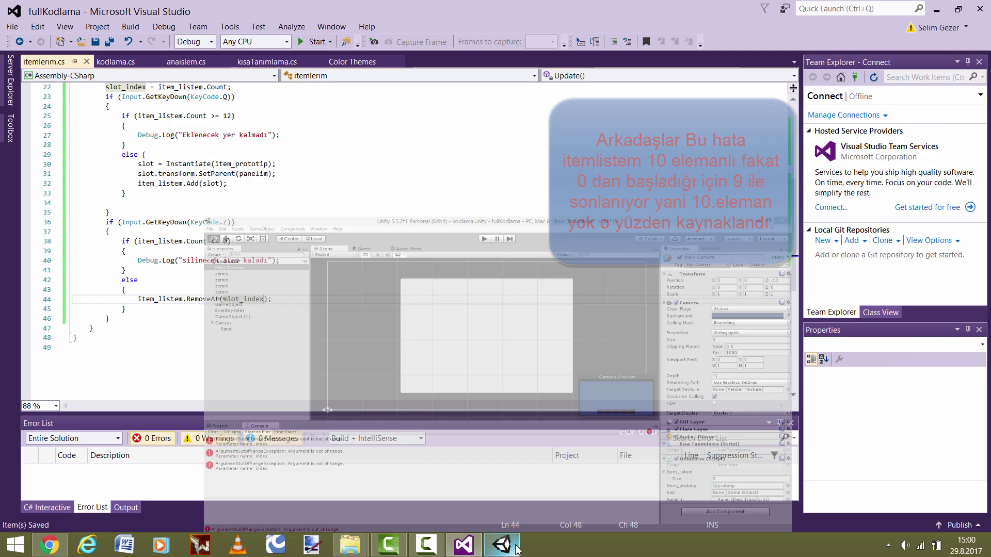
click(286, 300)
key(Return)
text(Destroy(slot);)
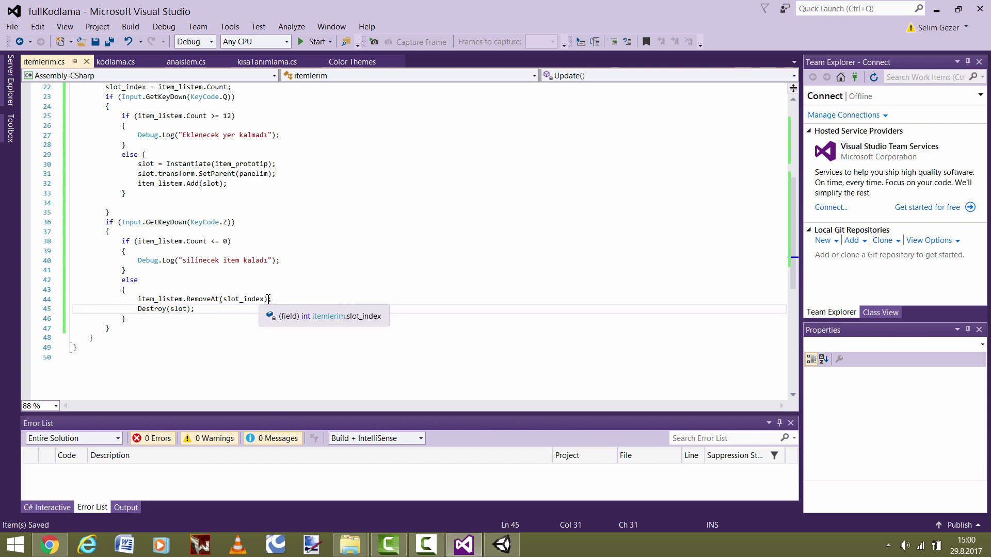
text(-1)
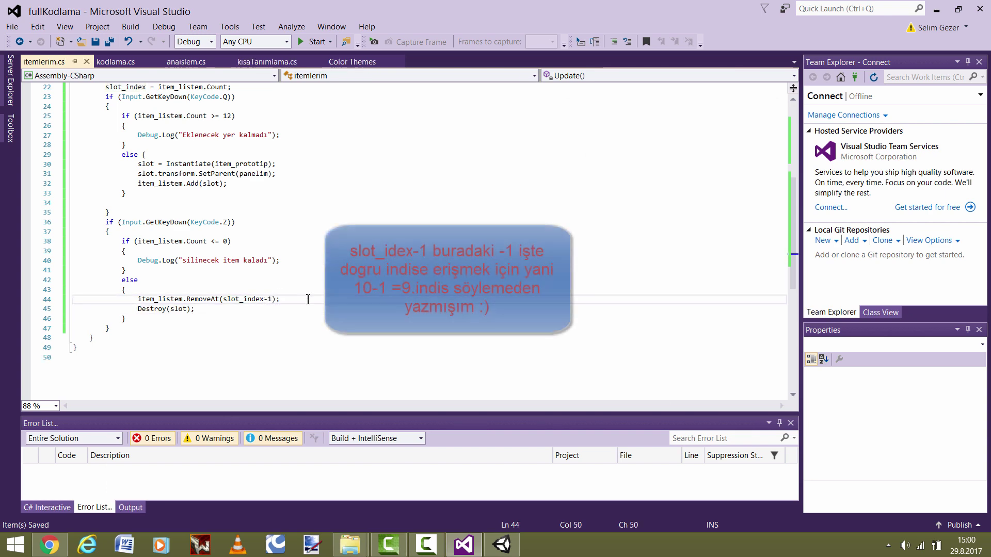
click(501, 544)
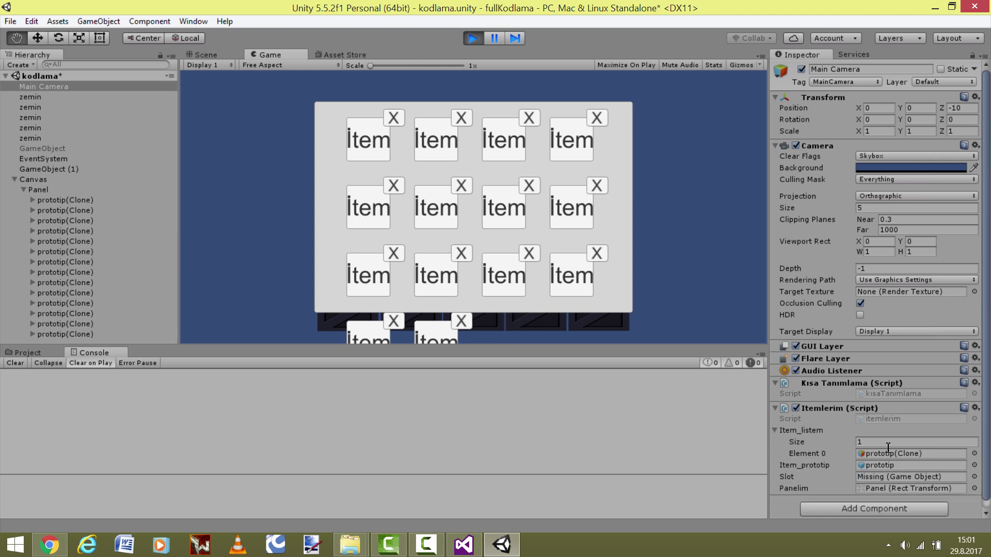
- Stop play mode and bring Visual Studio back to the itemlerim.cs script
click(469, 39)
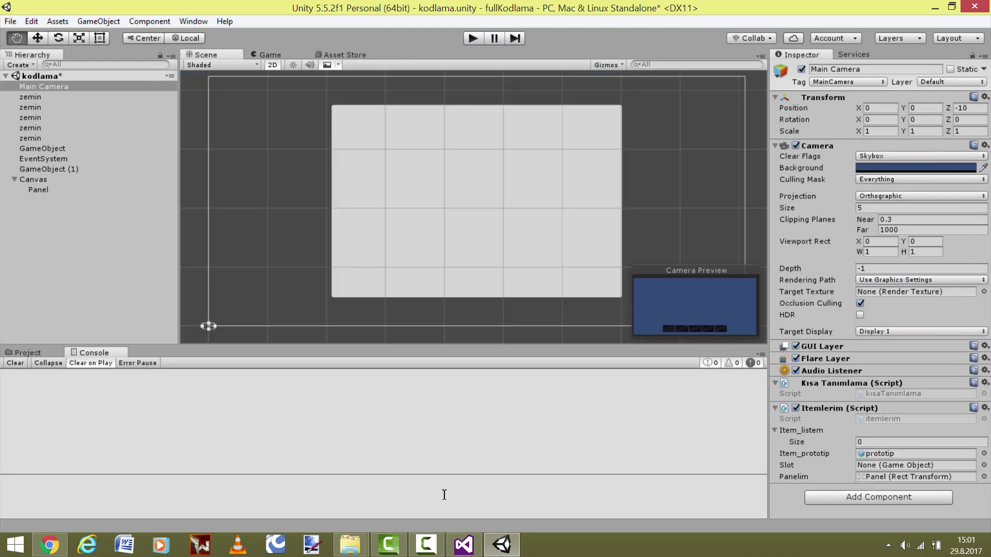
click(463, 545)
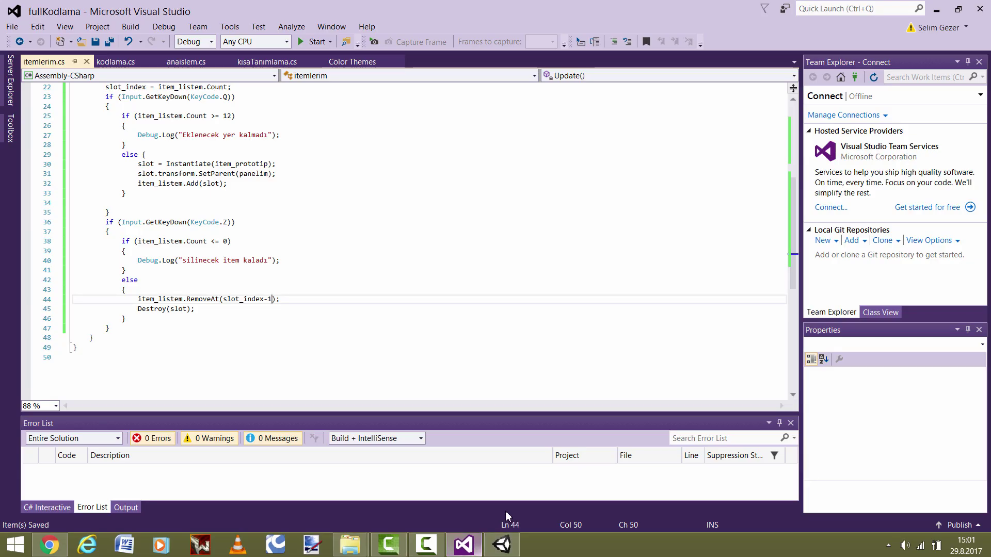
- Start a new else-block line declaring GameObject silinen = item_listem
click(174, 290)
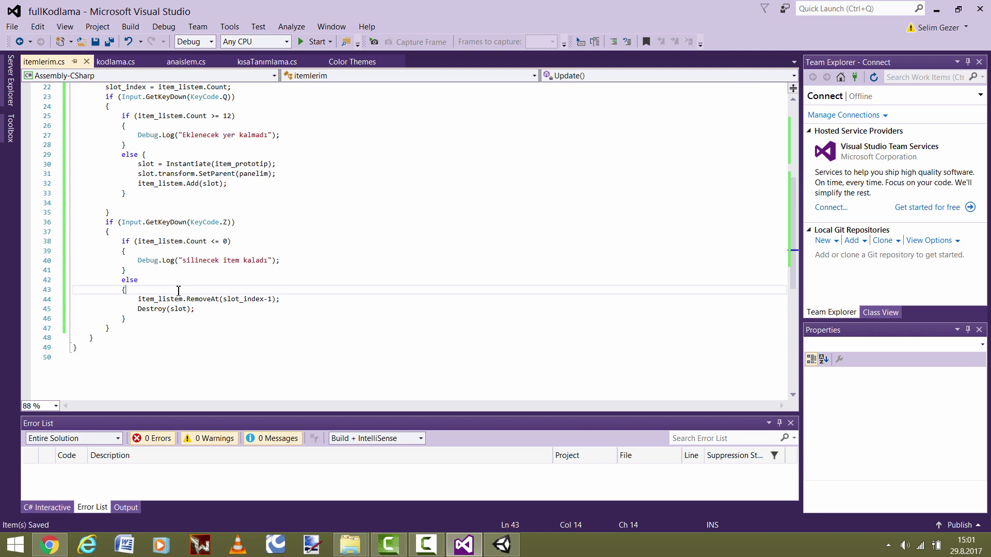
key(Return)
text(gameObjec)
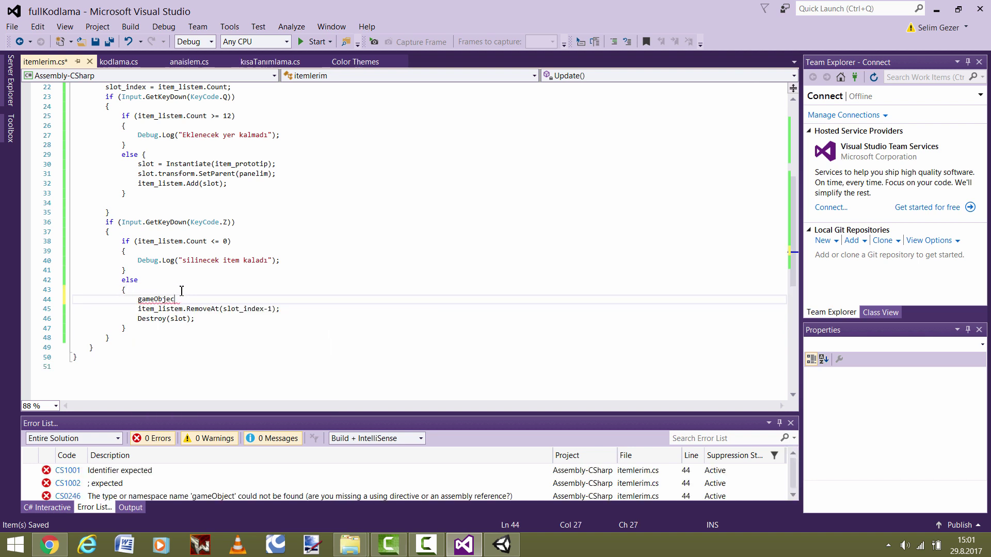
key(BackSpace)
key(BackSpace)
key(BackSpace)
key(BackSpace)
key(BackSpace)
key(BackSpace)
text(G)
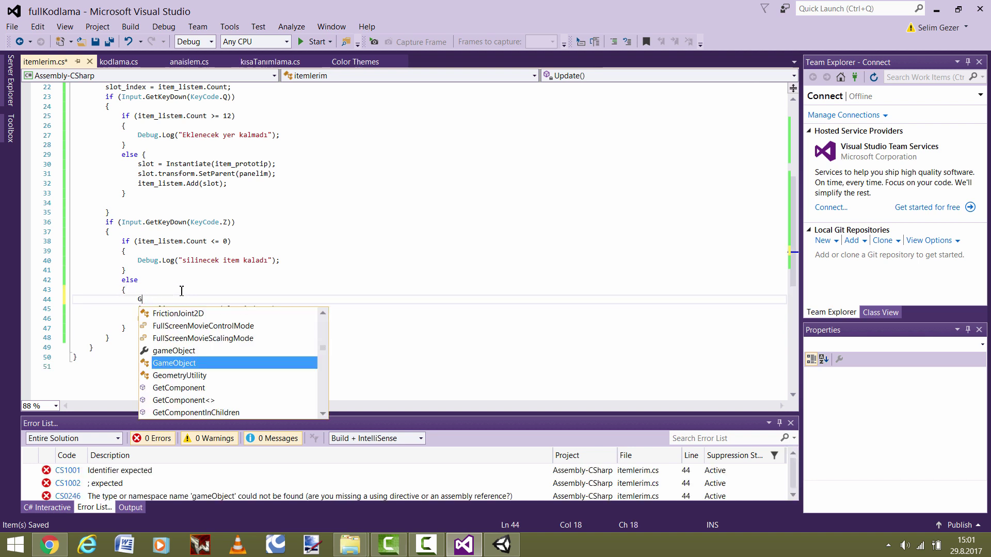
text(ameObject s)
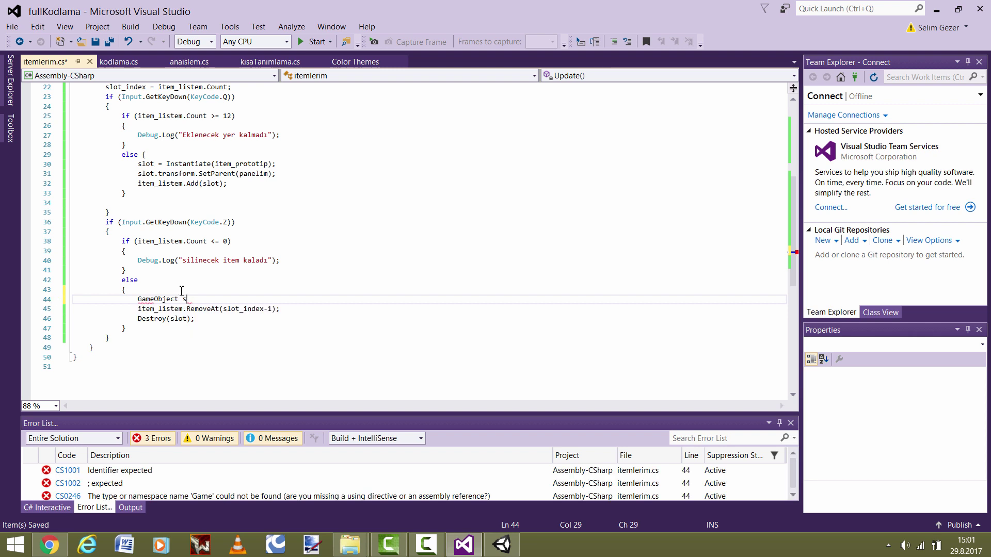
text(ilinen=it)
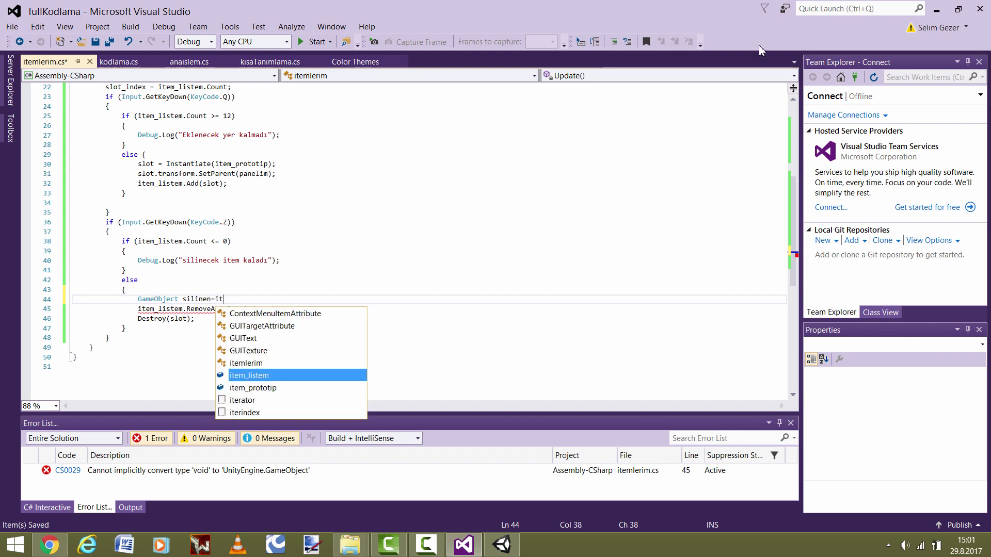
text(em)
key(Tab)
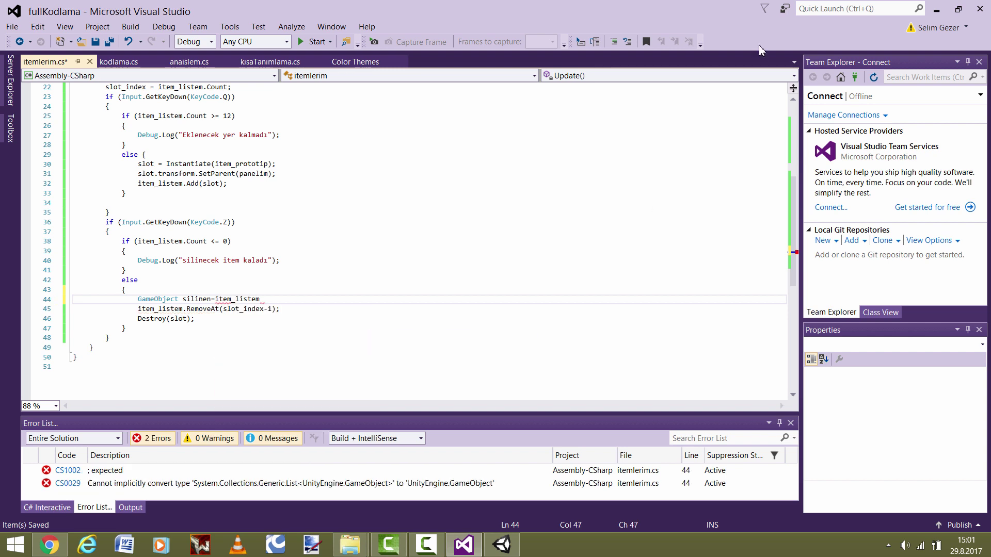
key(BackSpace)
key(BackSpace)
key(BackSpace)
key(BackSpace)
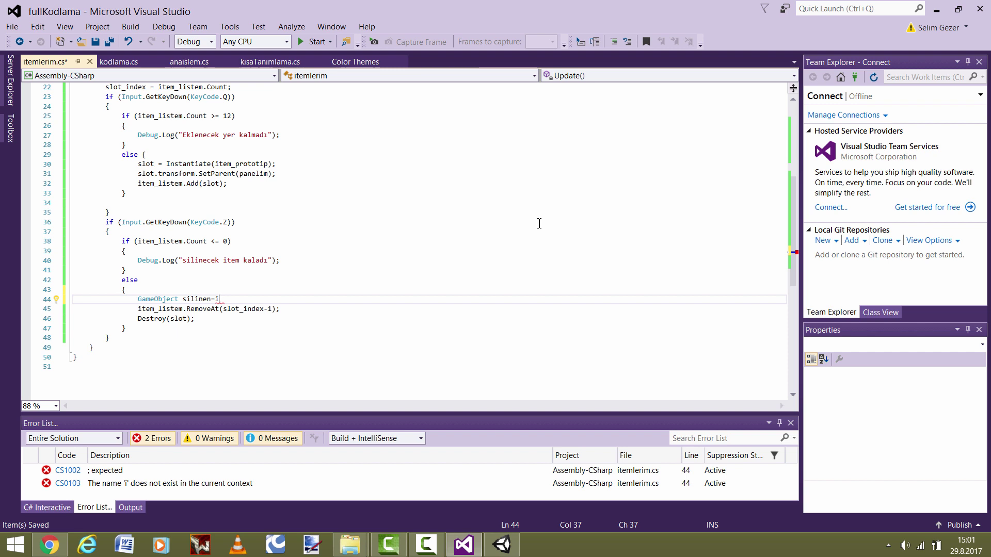
text(te)
text(m_)
key(Tab)
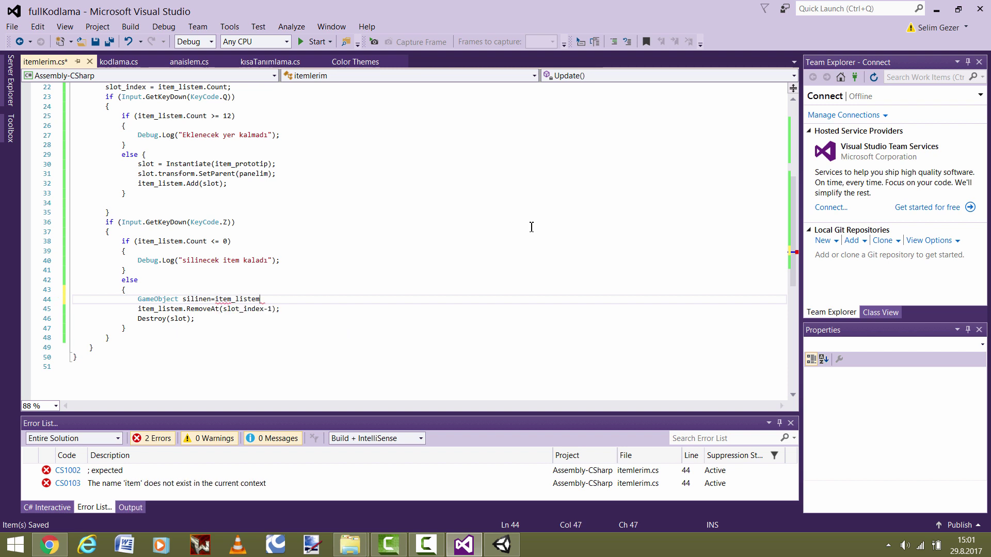
- Index the list with [slot_index - 1] to finish the silinen line, and save
text([)
text(slot)
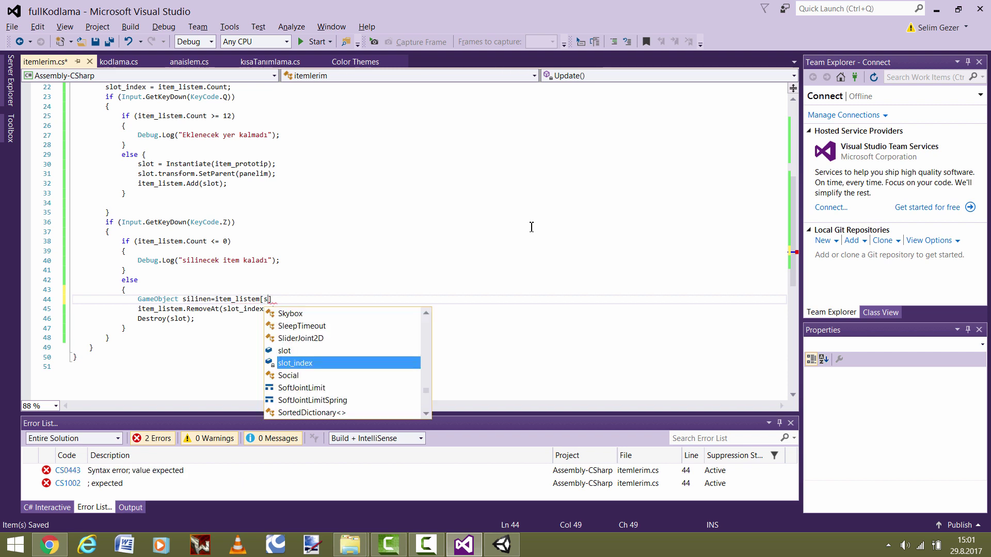
key(Escape)
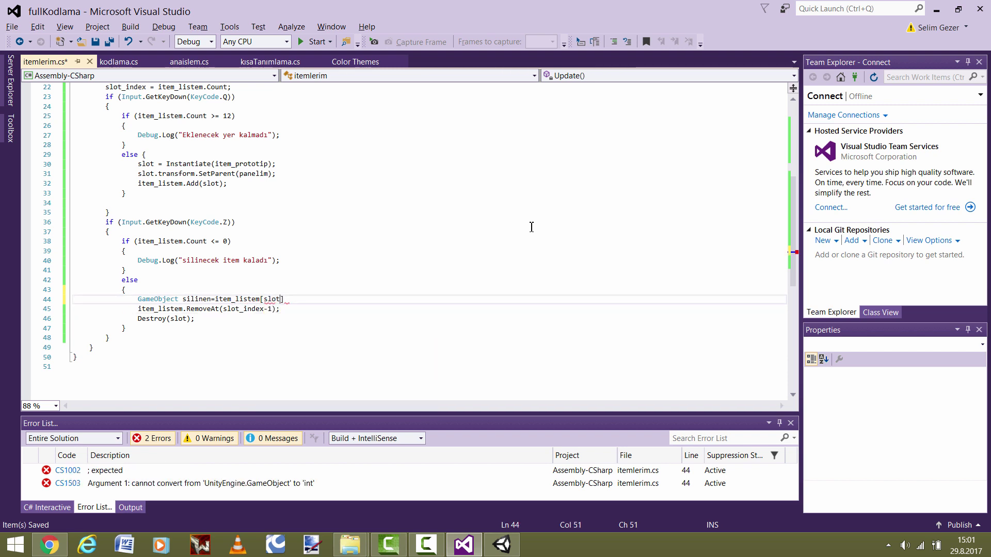
key(ctrl+space)
key(Down)
key(Tab)
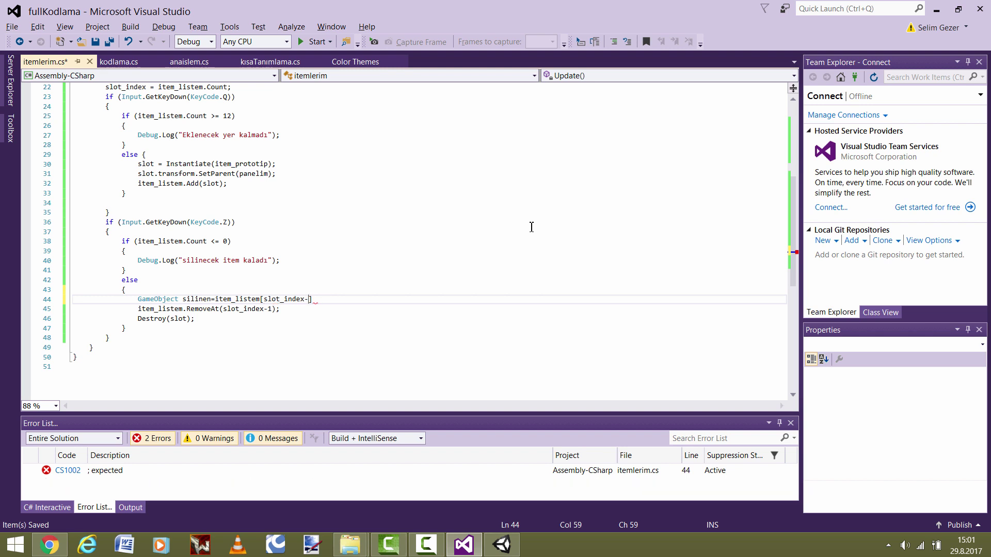
text(- 1];)
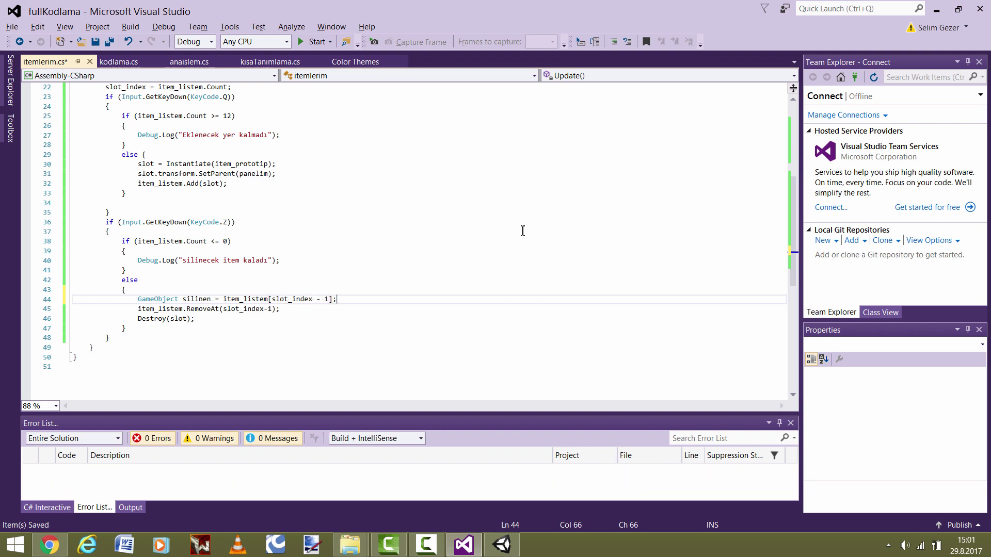
key(ctrl+s)
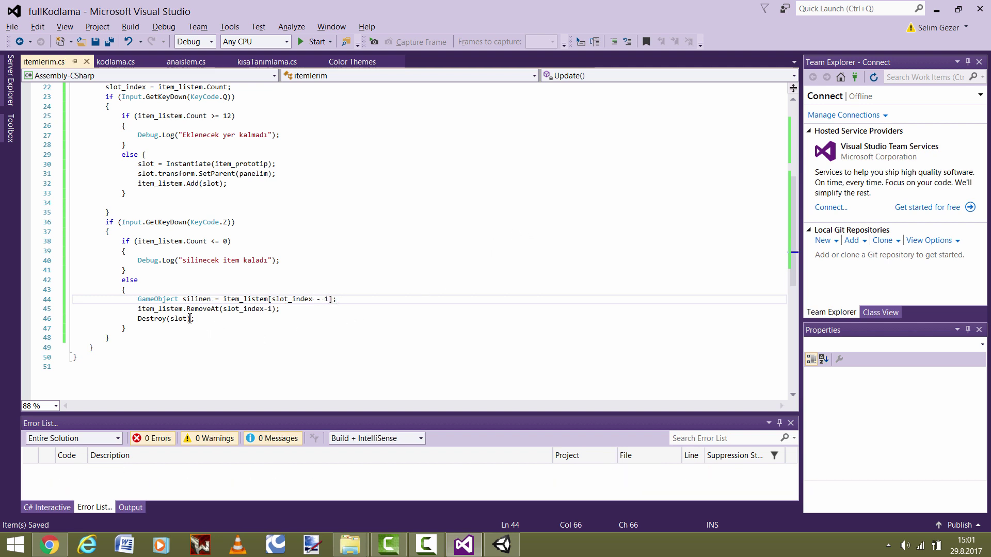
- Change Destroy(slot) to Destroy(silinen) and save the script
click(188, 318)
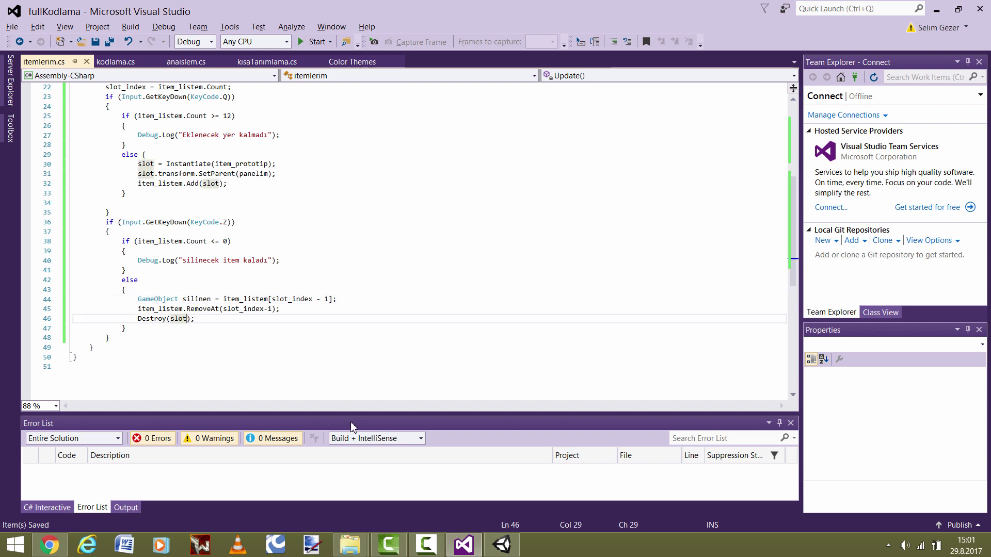
key(BackSpace)
key(BackSpace)
key(BackSpace)
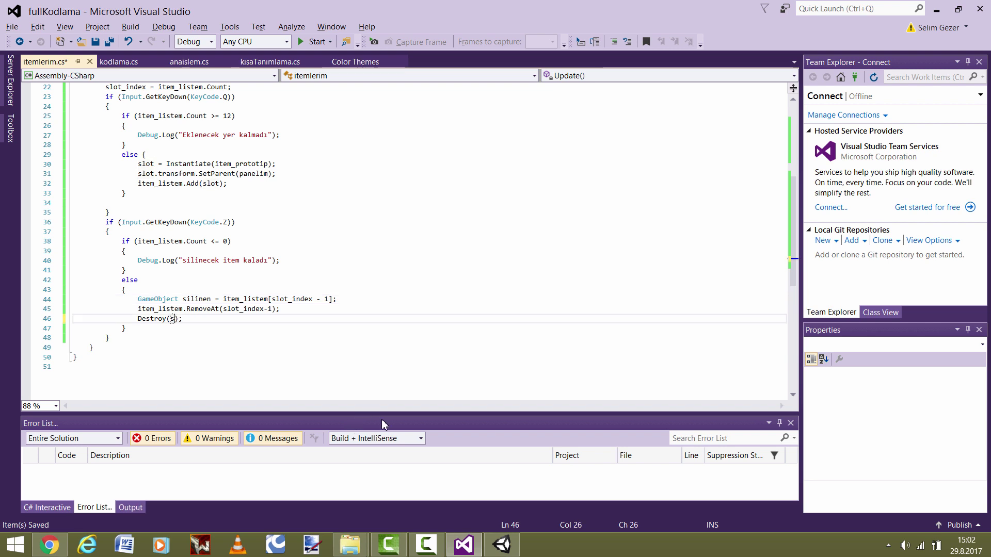
text(ili)
key(Tab)
key(ctrl+s)
key(alt+Tab)
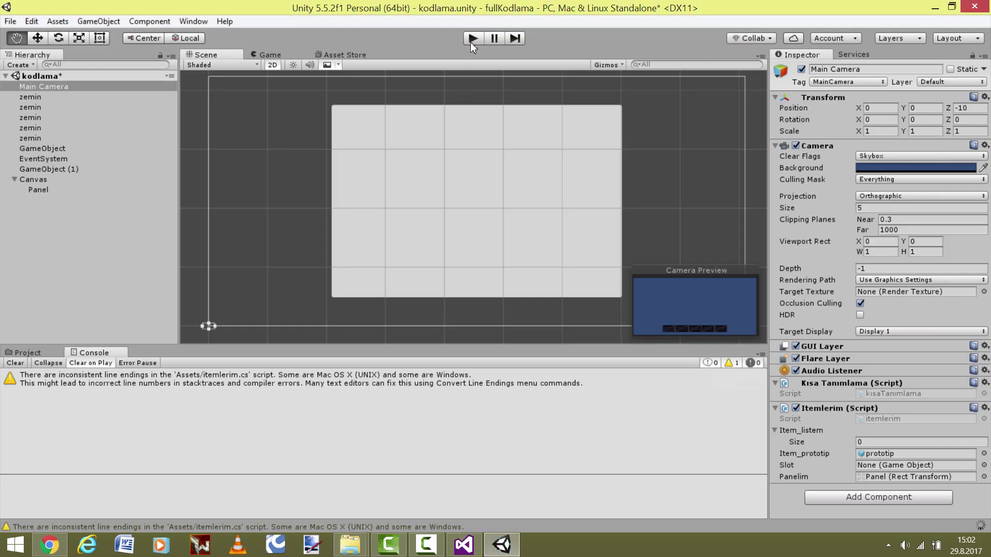
- Play-test removing slots with Z until the panel empties, then stop and return to Visual Studio
click(471, 39)
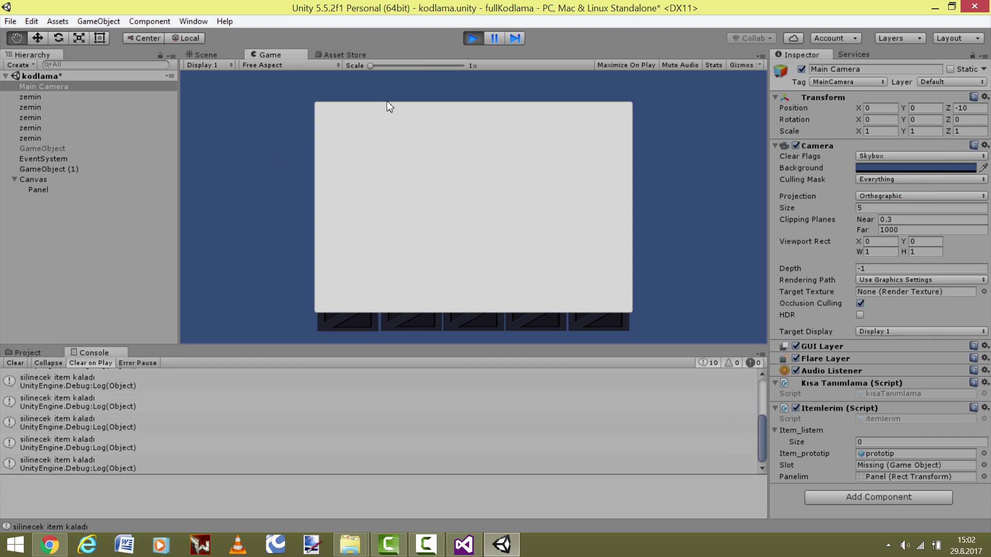
click(471, 40)
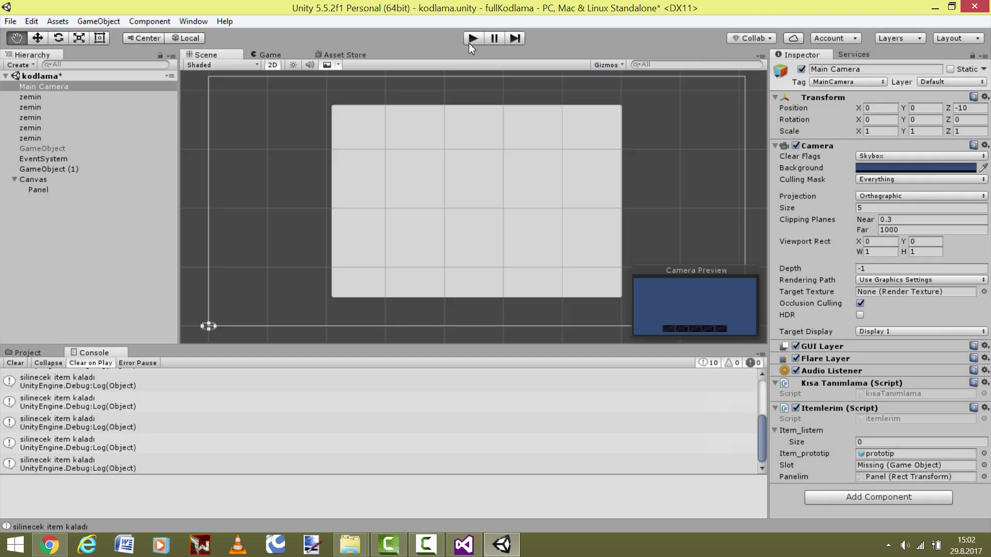
click(452, 549)
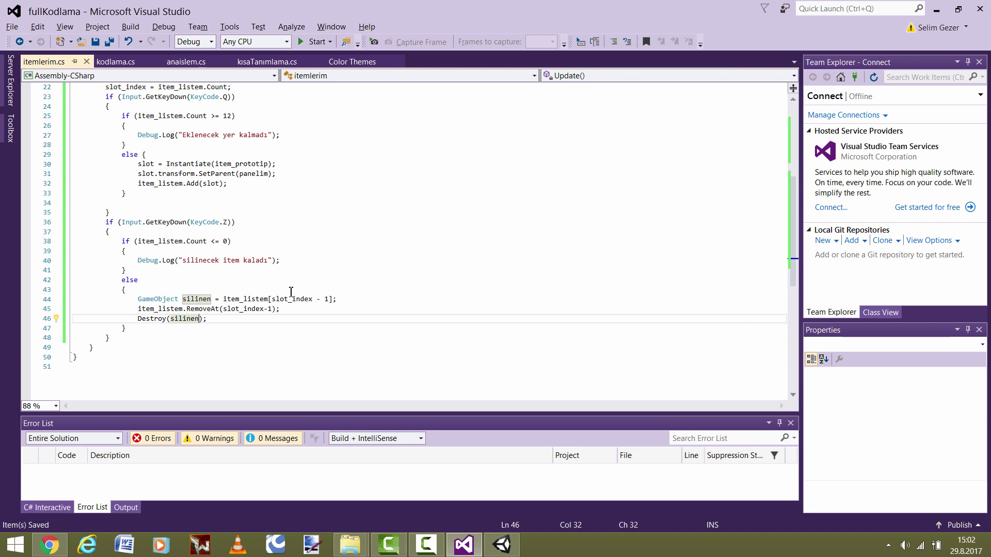
scroll(291, 292, up, 7)
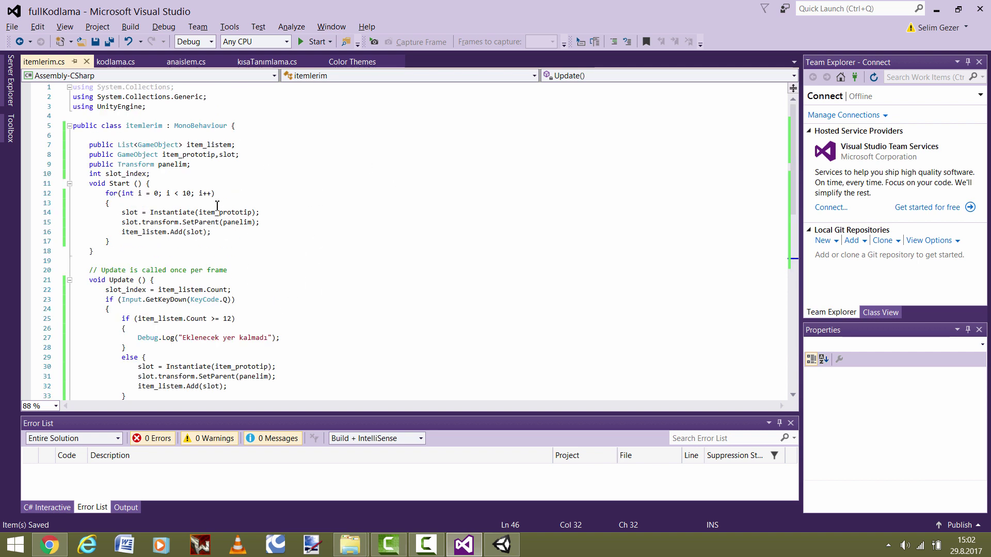
scroll(217, 231, down, 5)
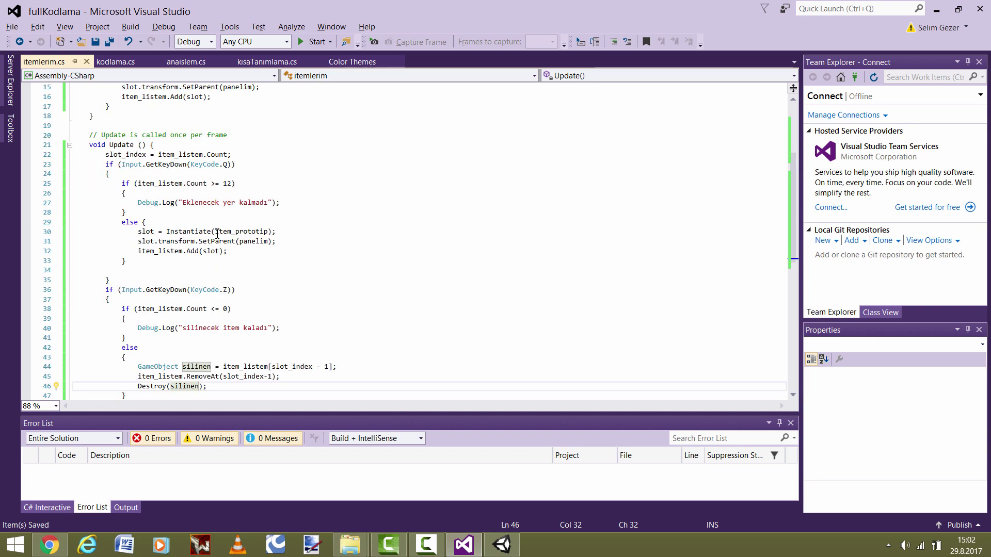
scroll(248, 268, down, 5)
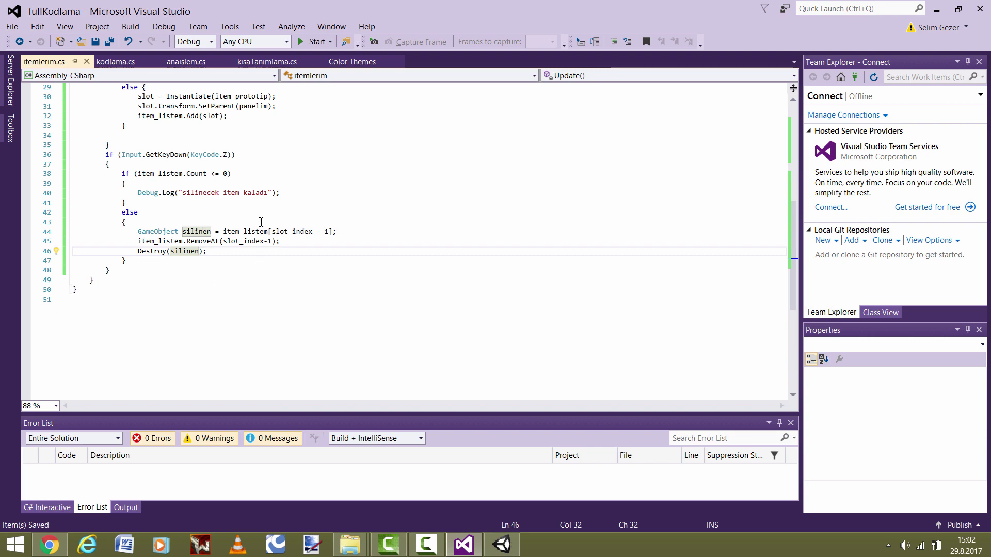
scroll(221, 273, up, 3)
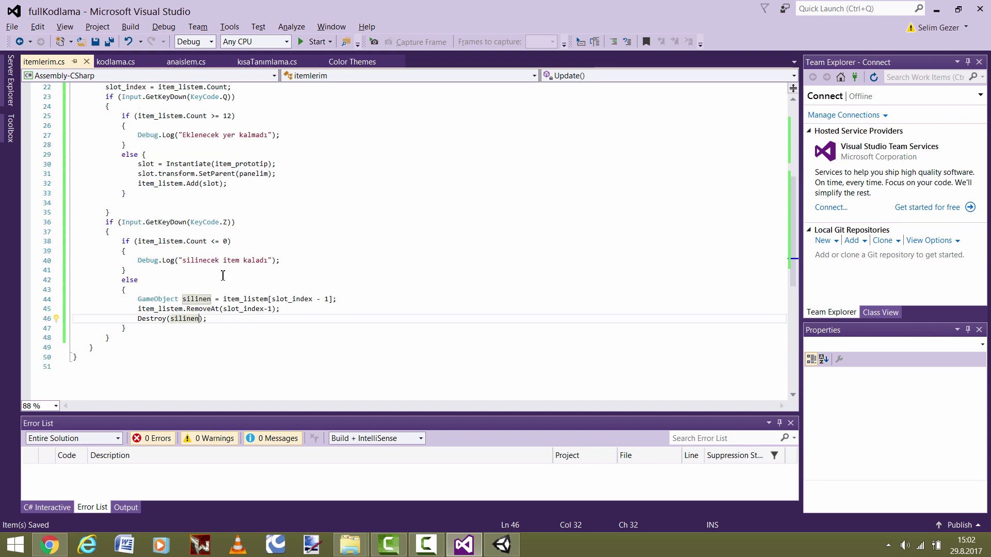
scroll(221, 273, up, 2)
scroll(224, 276, up, 5)
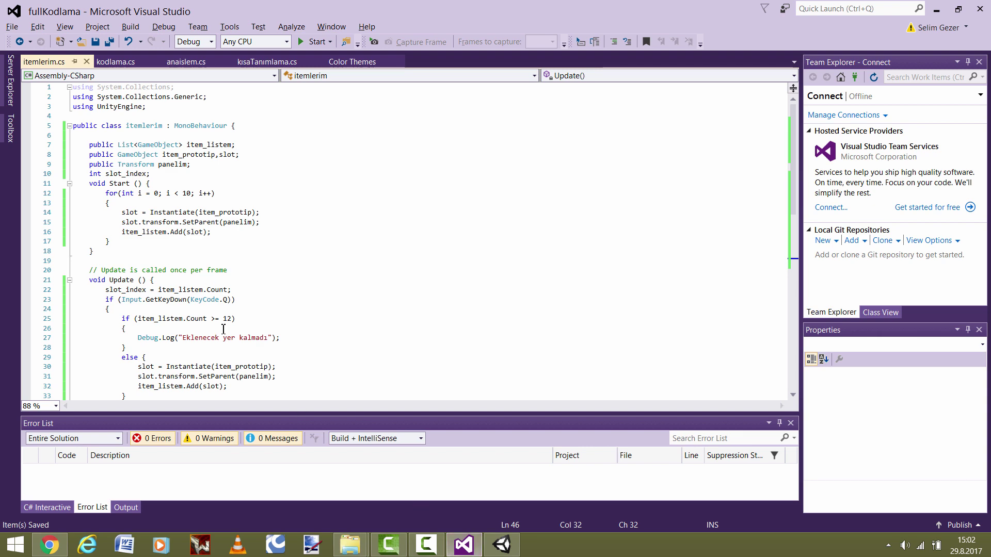
scroll(224, 329, down, 5)
scroll(226, 308, up, 2)
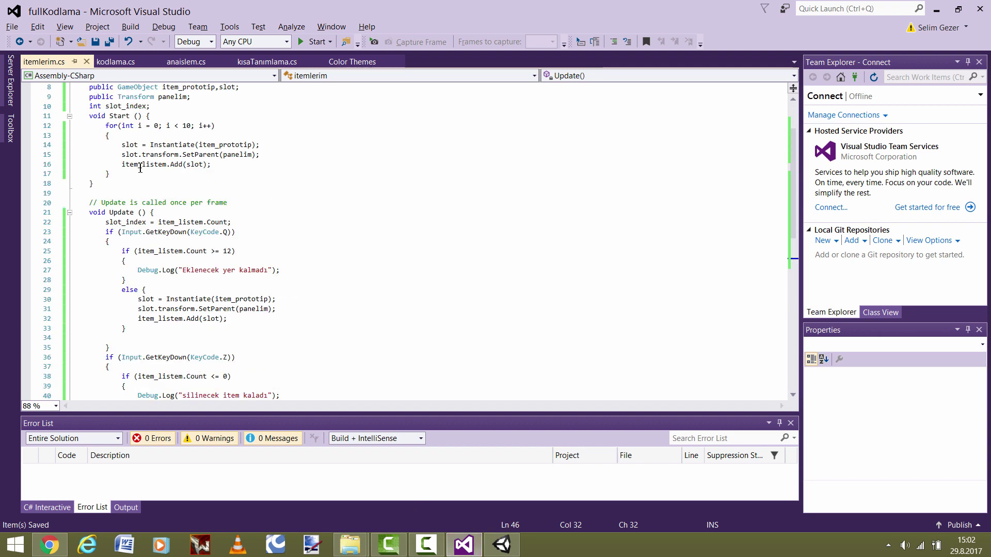
drag(104, 126, 211, 165)
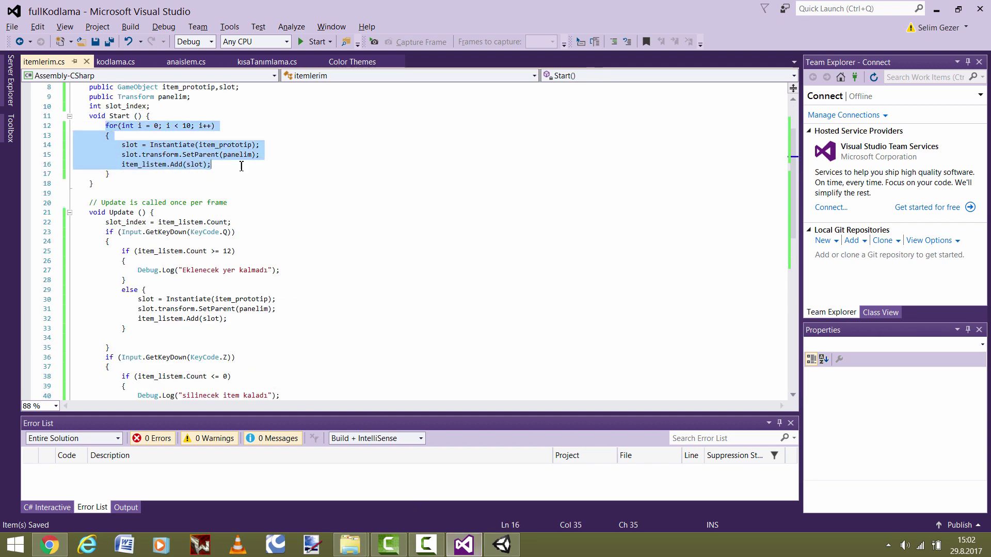
- Play the scene, removing slots with Z down to one and refilling to 11 with Q
click(501, 545)
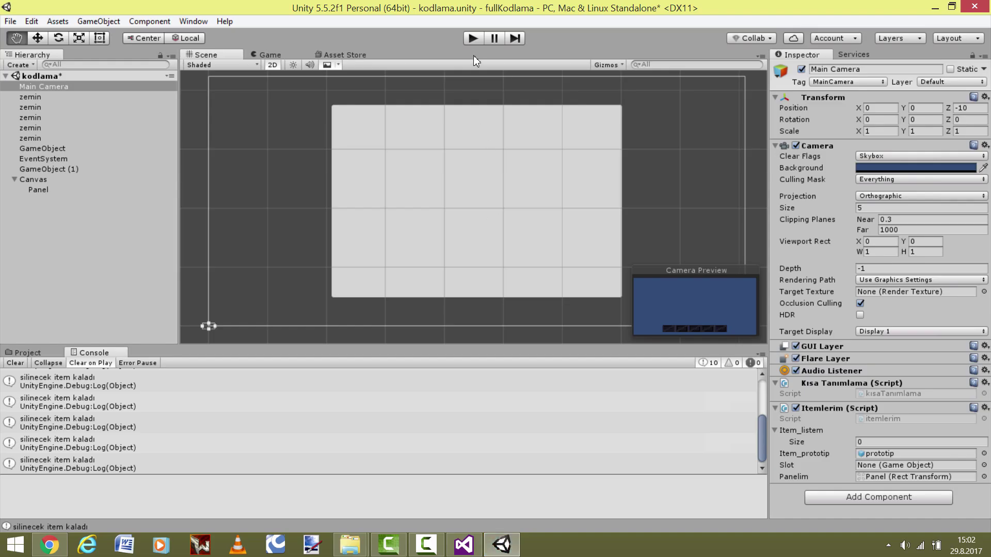
click(472, 39)
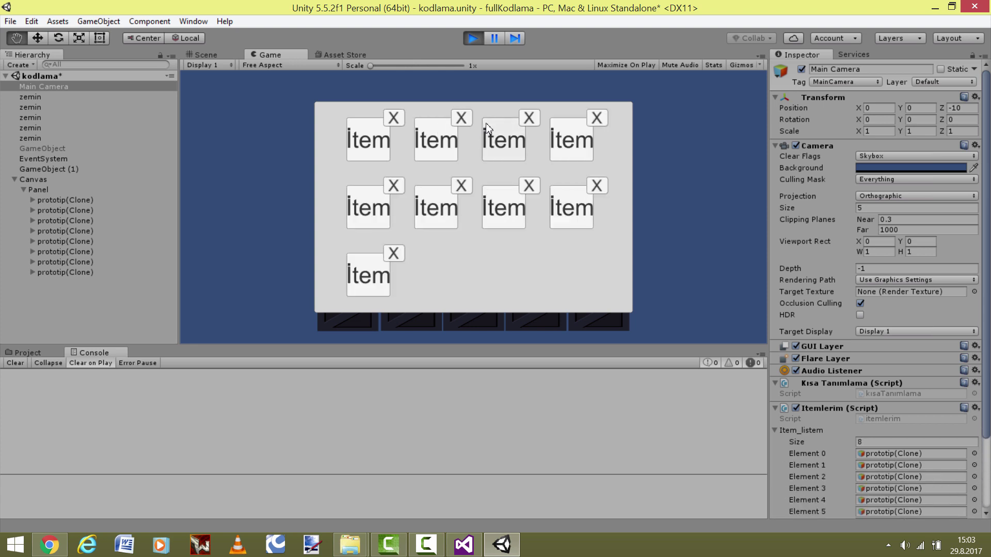
click(471, 40)
click(464, 544)
scroll(296, 296, down, 2)
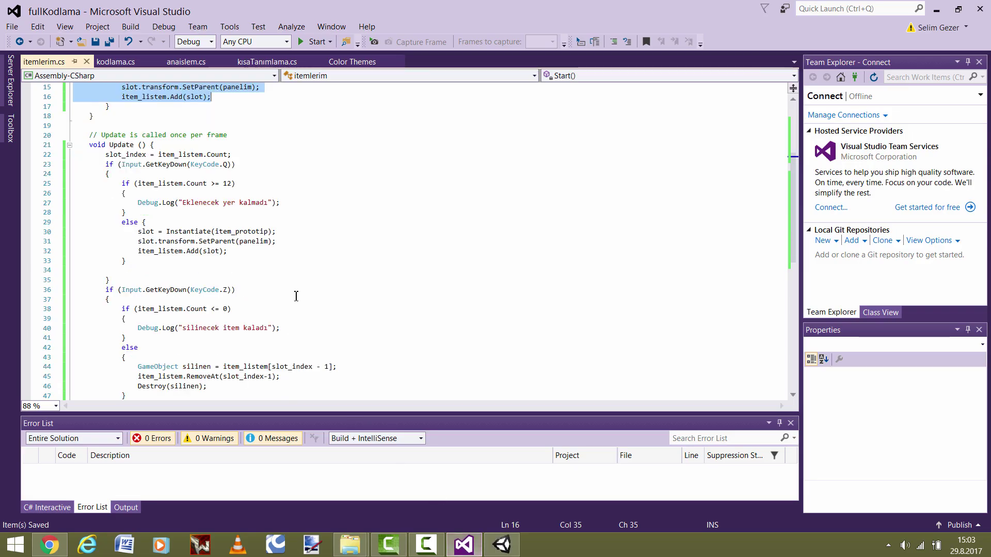
scroll(293, 302, down, 2)
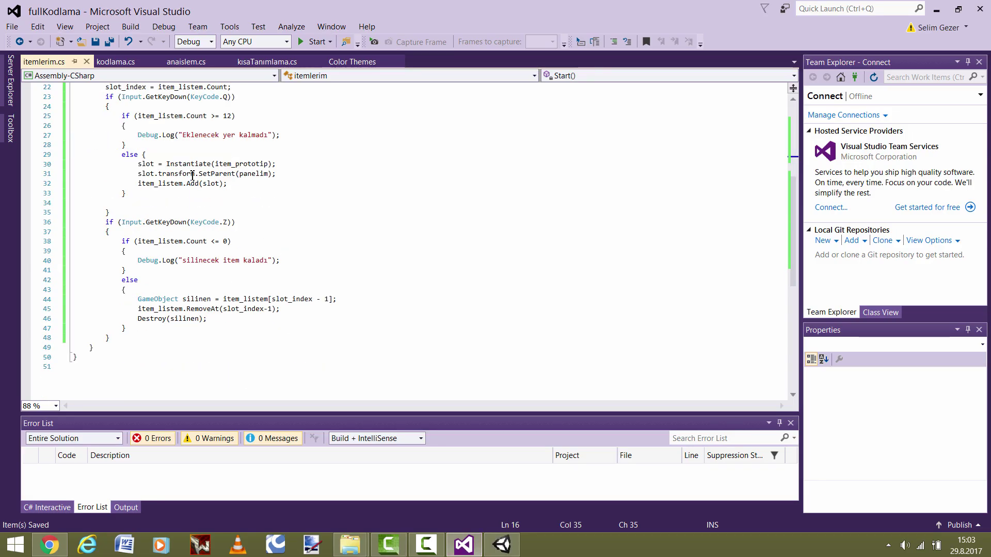
mouse_move(105, 87)
mouse_down()
mouse_move(188, 96)
mouse_move(236, 88)
mouse_up()
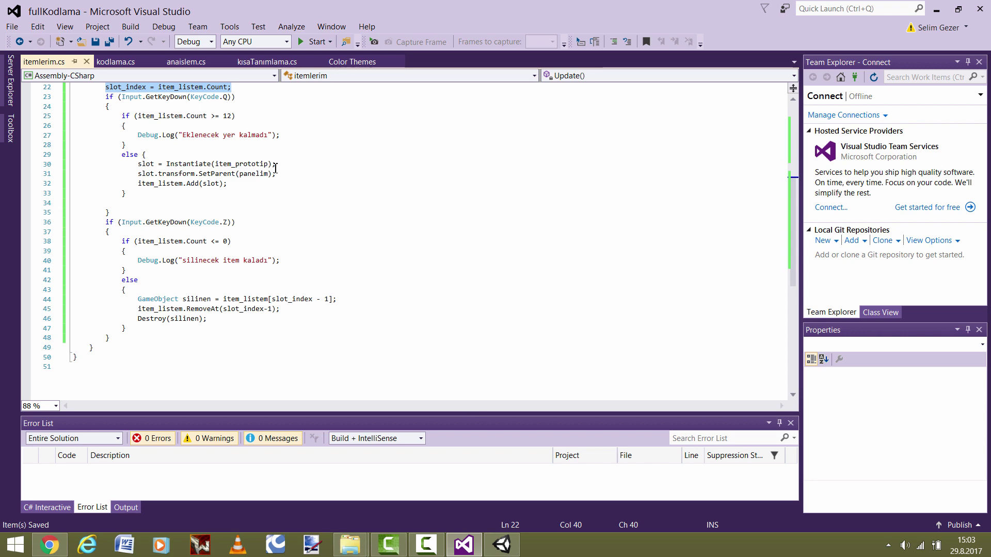
scroll(283, 182, up, 7)
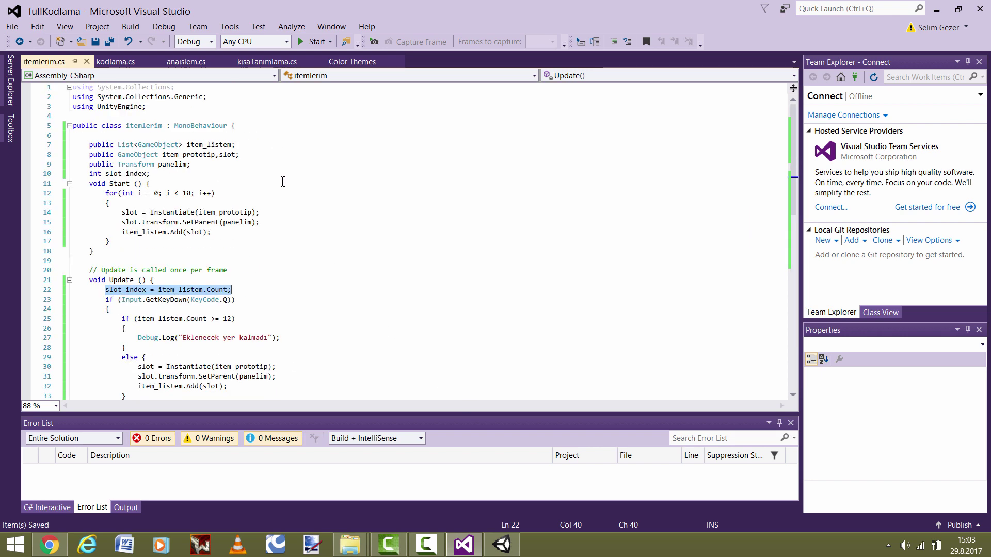
click(147, 289)
double_click(188, 194)
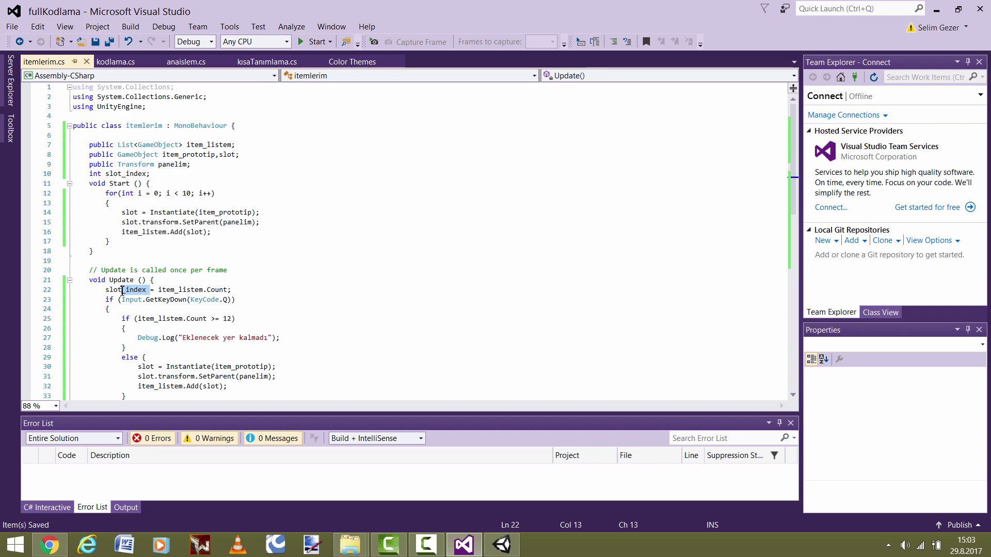
drag(149, 290, 103, 289)
scroll(287, 317, down, 2)
drag(146, 231, 193, 232)
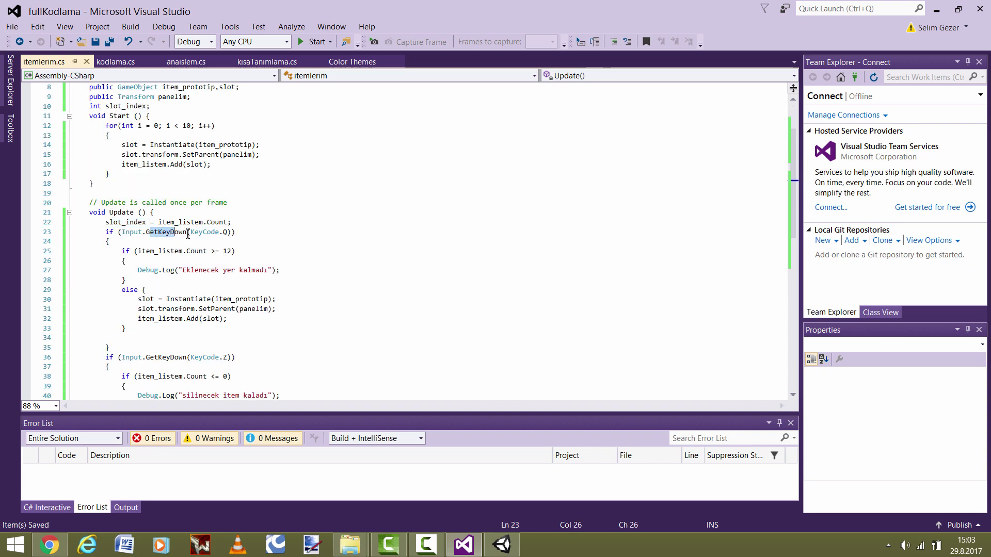
scroll(210, 237, down, 5)
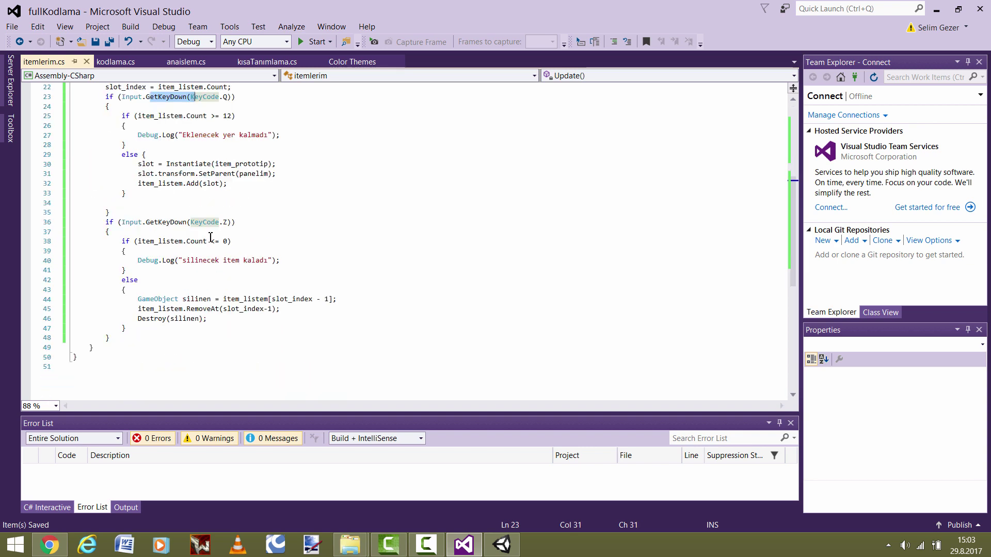
click(229, 96)
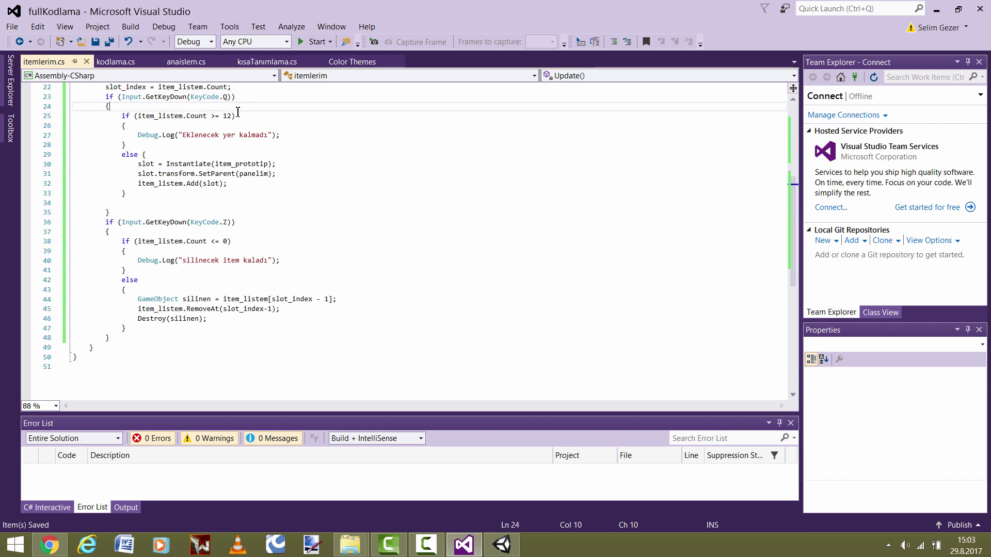
drag(191, 106, 224, 117)
click(219, 116)
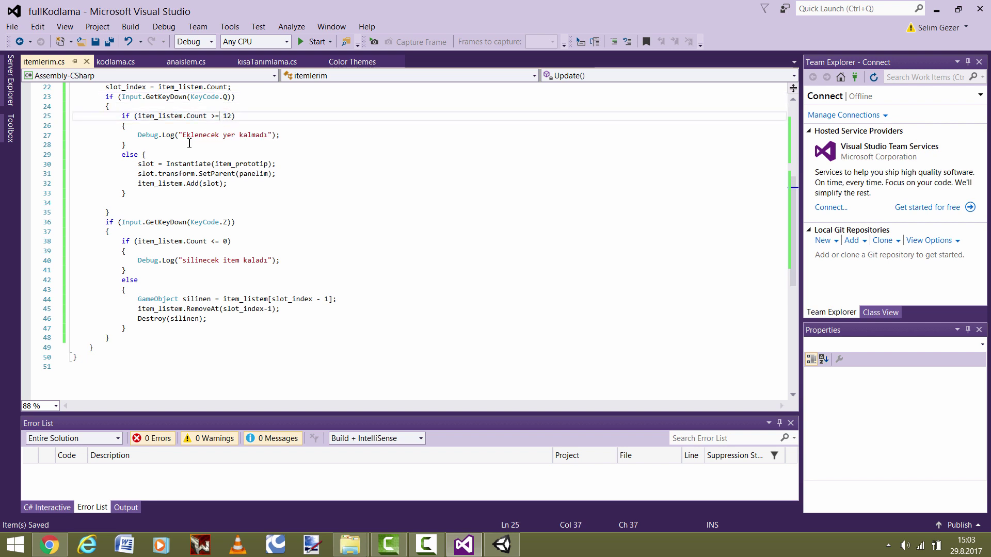
drag(132, 139, 294, 140)
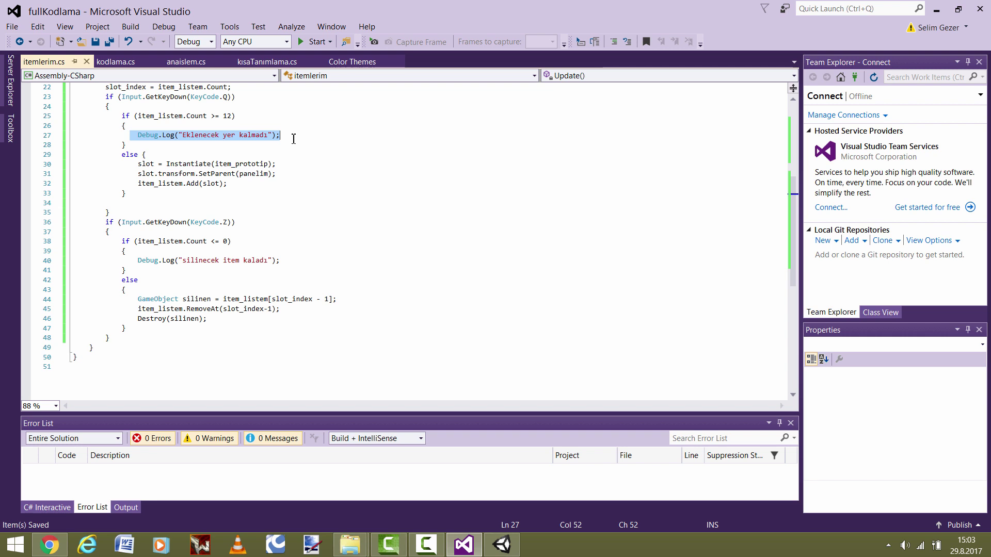
drag(75, 165, 228, 188)
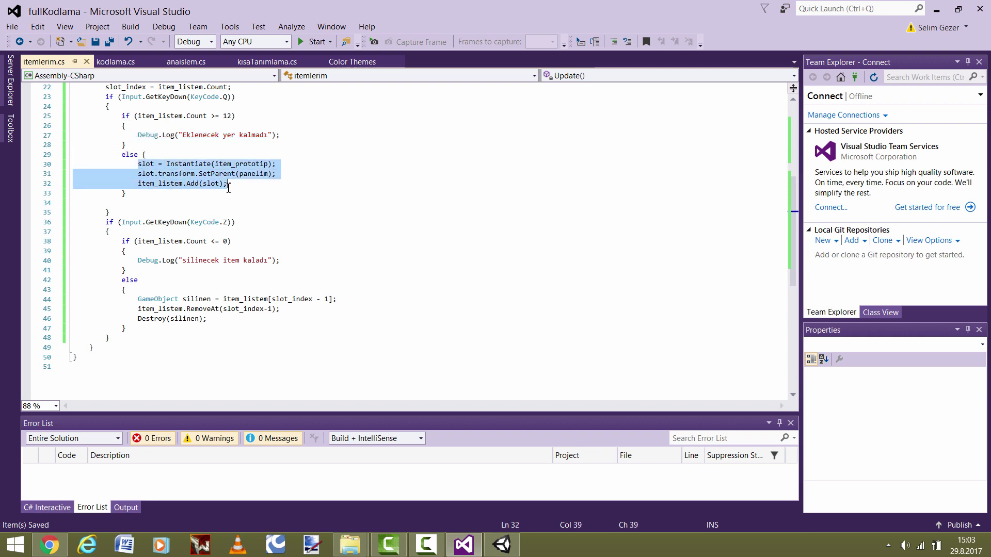
drag(98, 223, 235, 227)
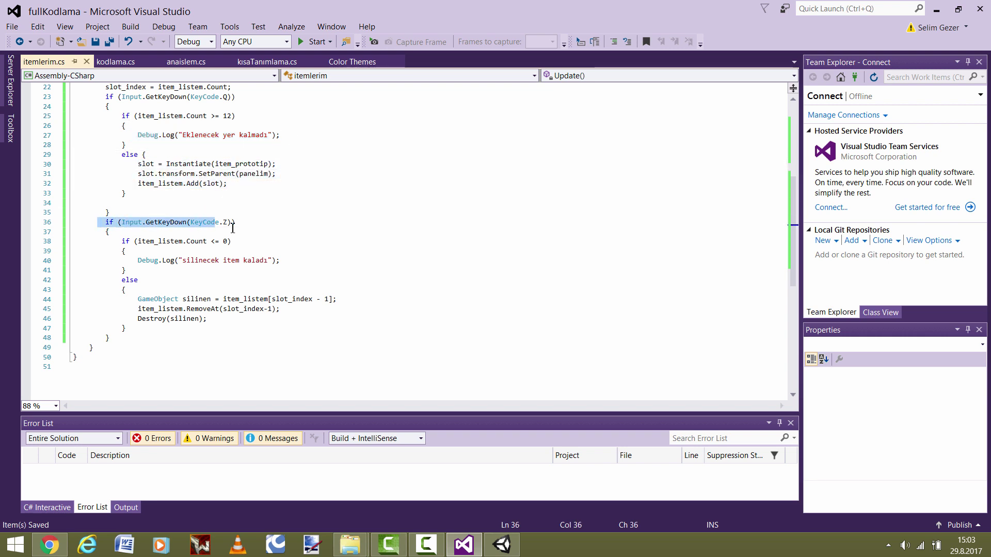
drag(128, 233, 249, 244)
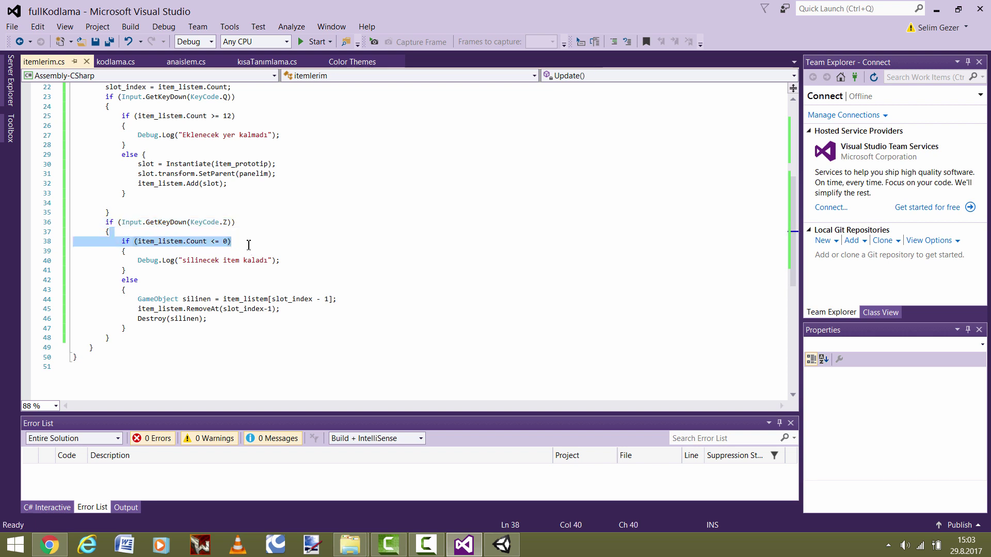
drag(136, 261, 162, 260)
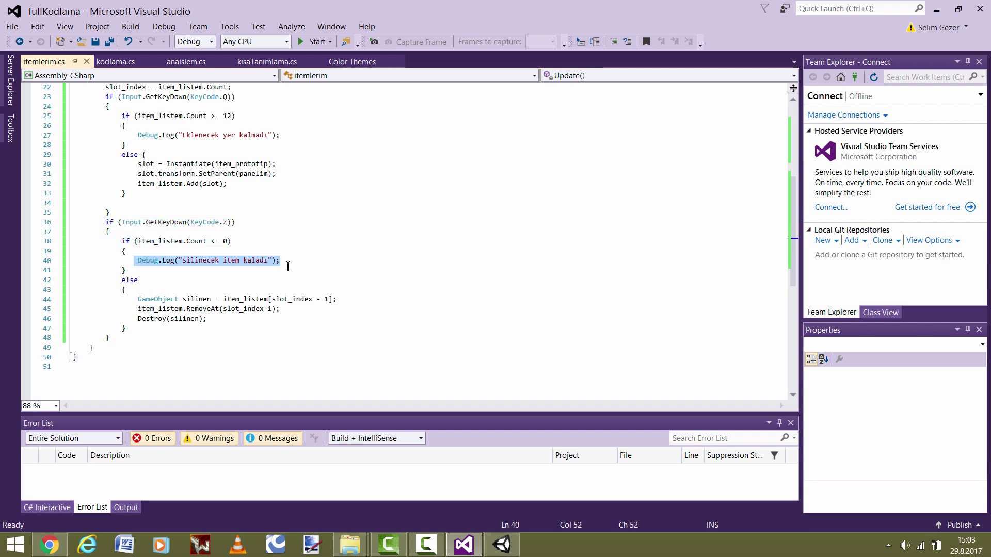
click(220, 279)
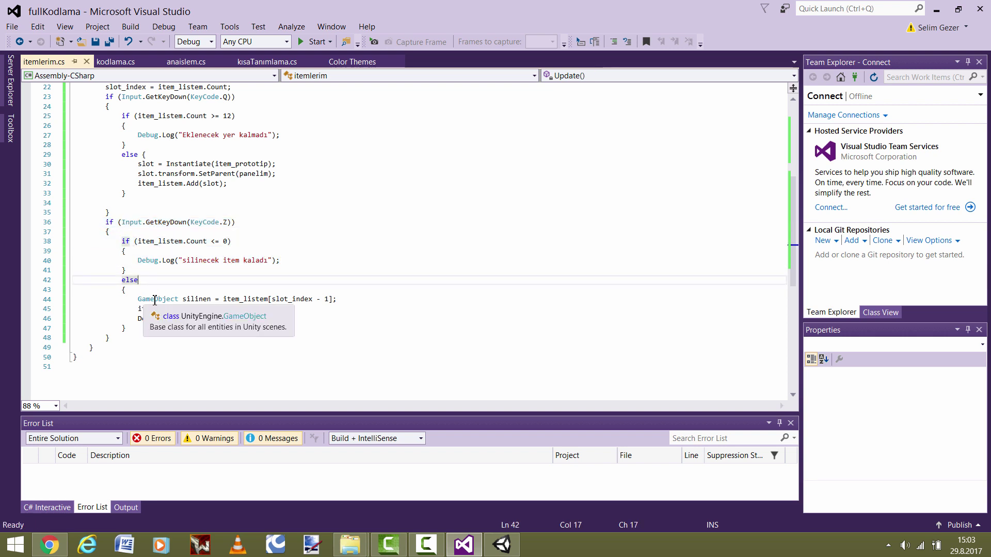
- Highlight the silinen lookup, RemoveAt and Destroy lines to explain the last-slot removal
drag(182, 299, 344, 300)
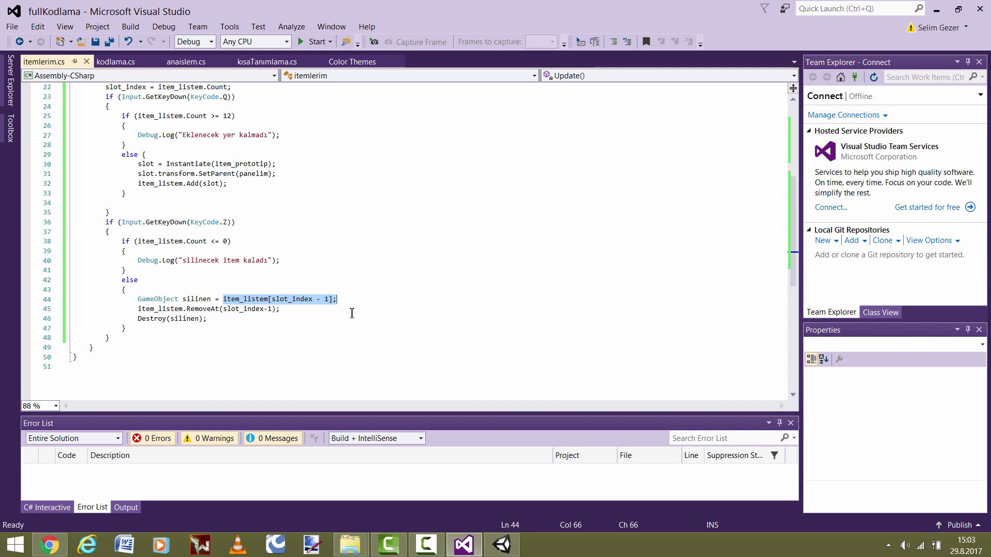
drag(346, 301, 229, 299)
click(213, 299)
double_click(215, 299)
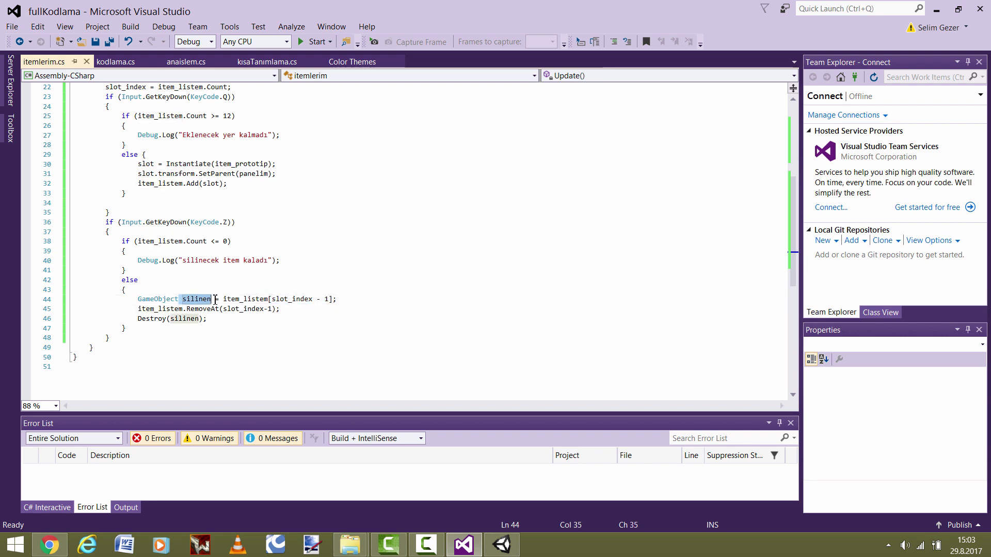
drag(138, 309, 274, 312)
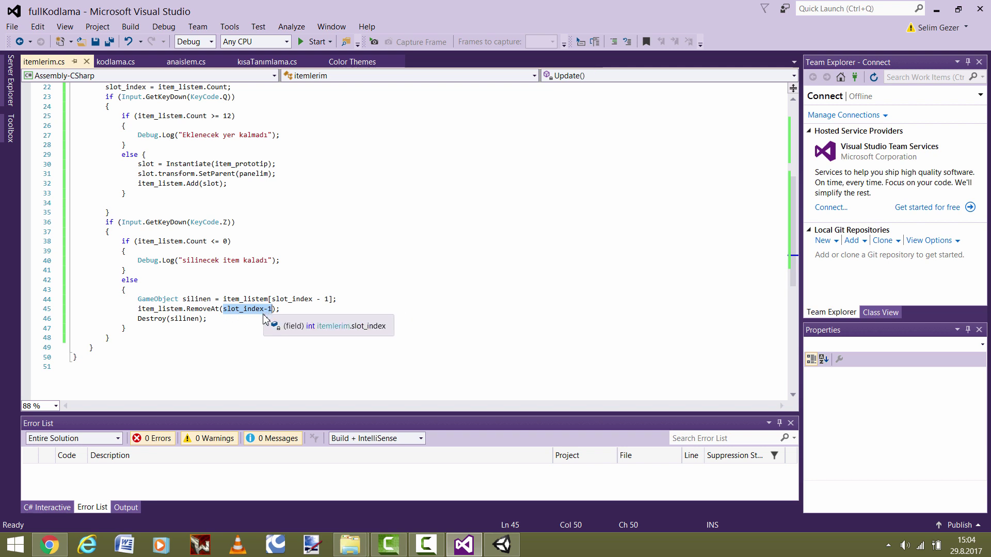
drag(207, 319, 138, 320)
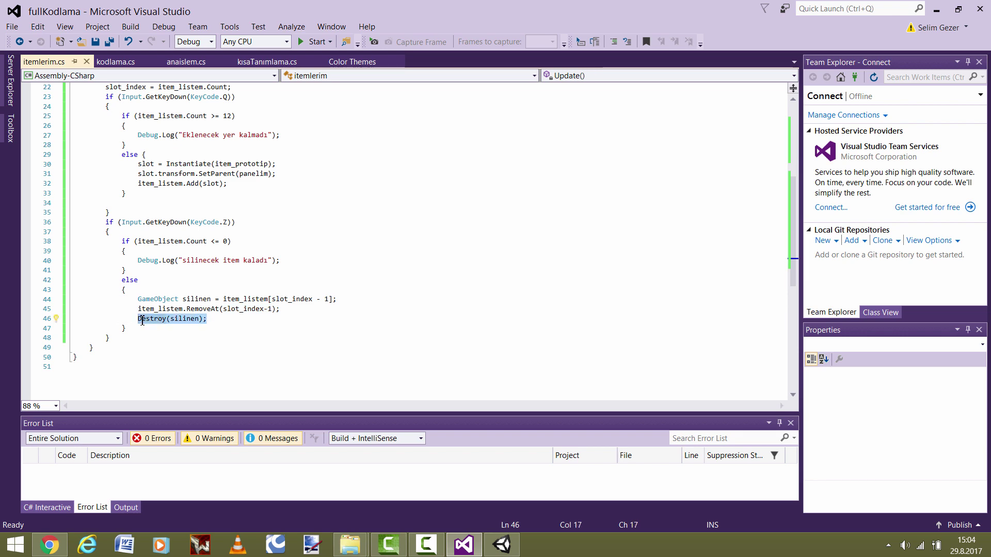
click(208, 319)
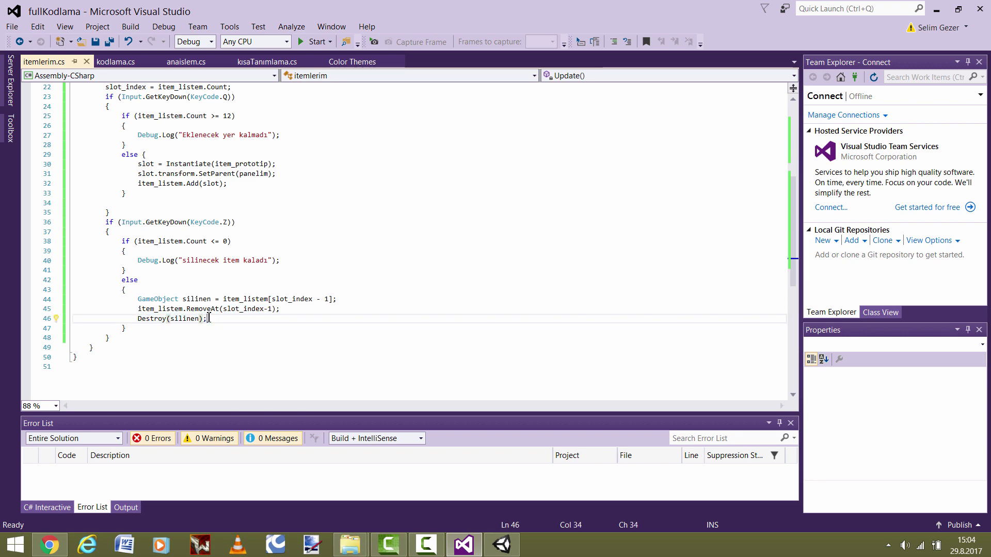
click(518, 554)
- Play the scene, watch Main Camera's Itemlerim list, and press Z to cut slots from 10 to 8
click(38, 189)
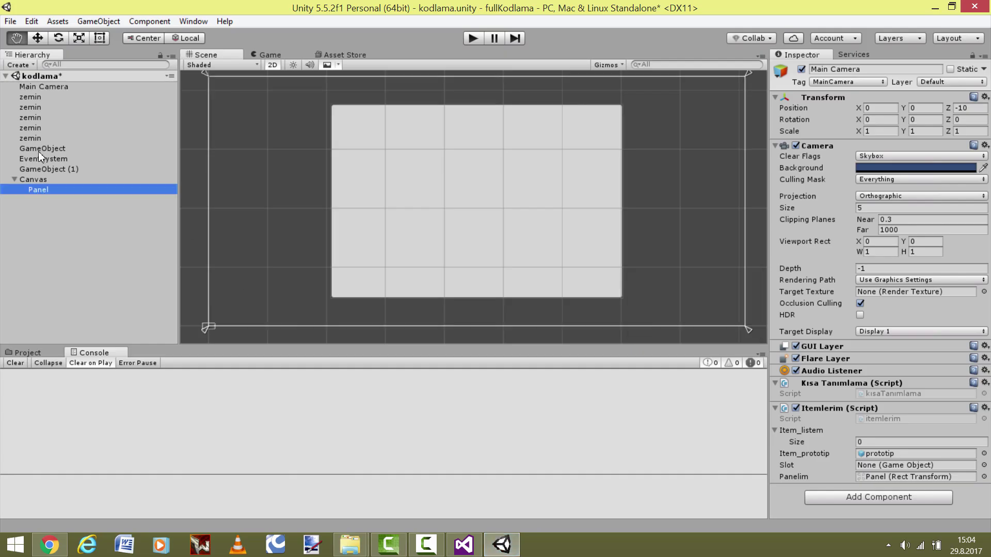
click(473, 38)
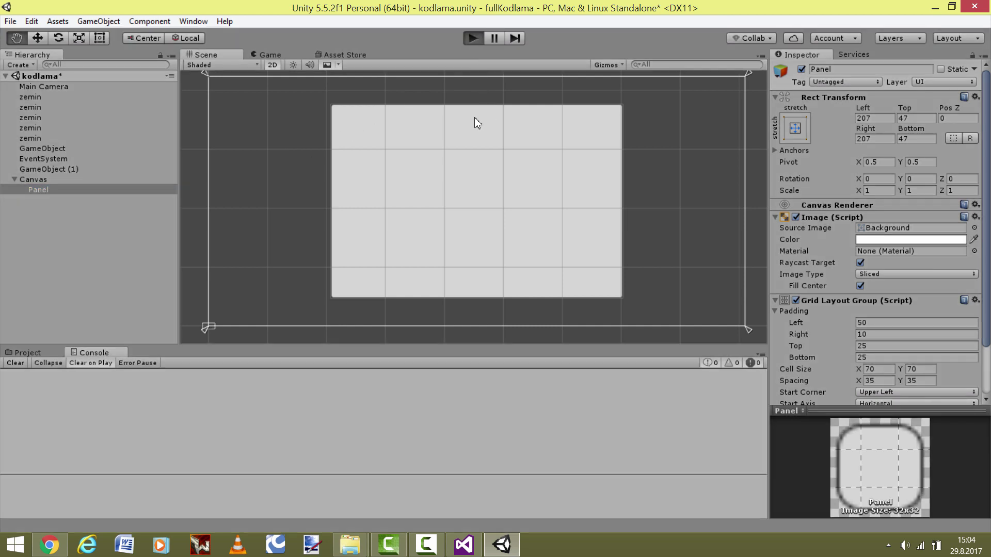
click(84, 241)
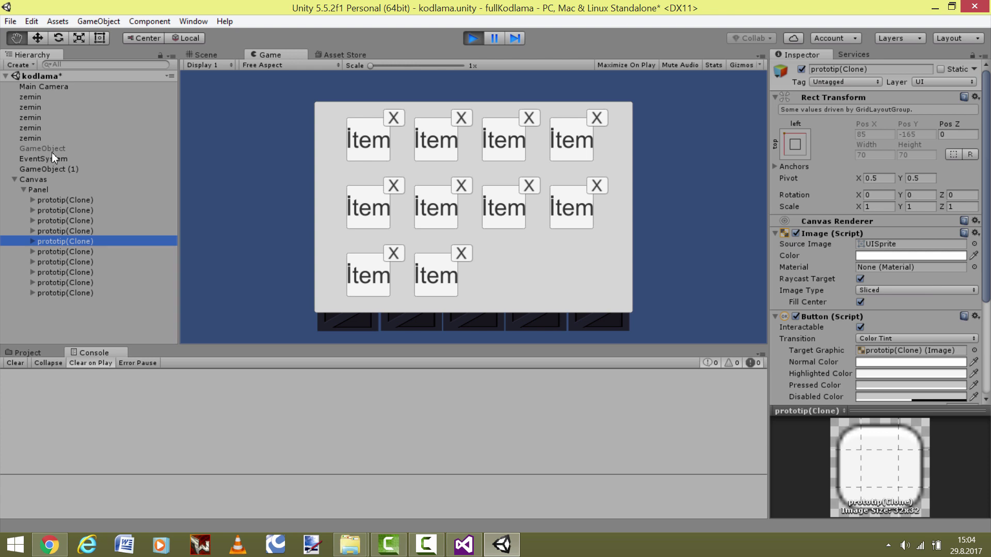
click(38, 189)
click(54, 87)
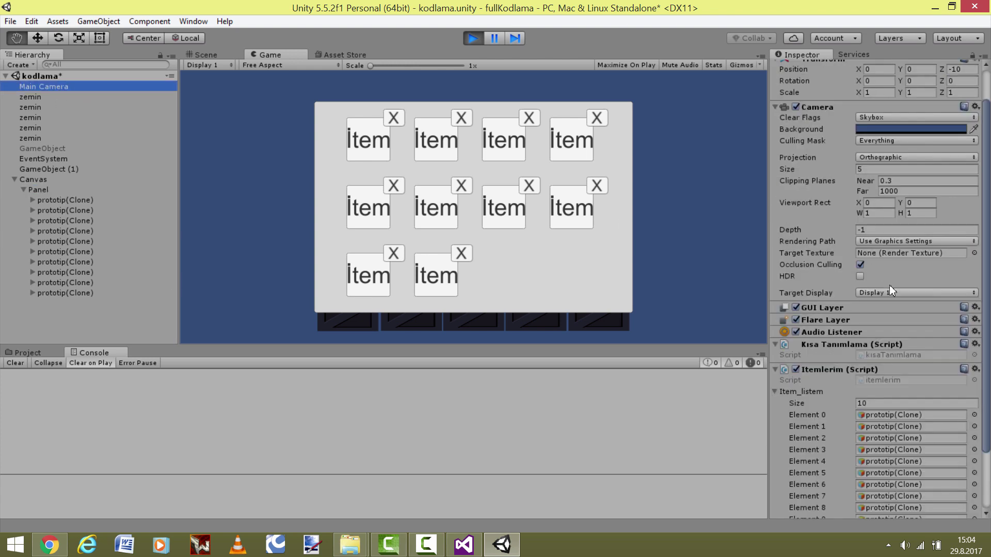
scroll(889, 286, down, 5)
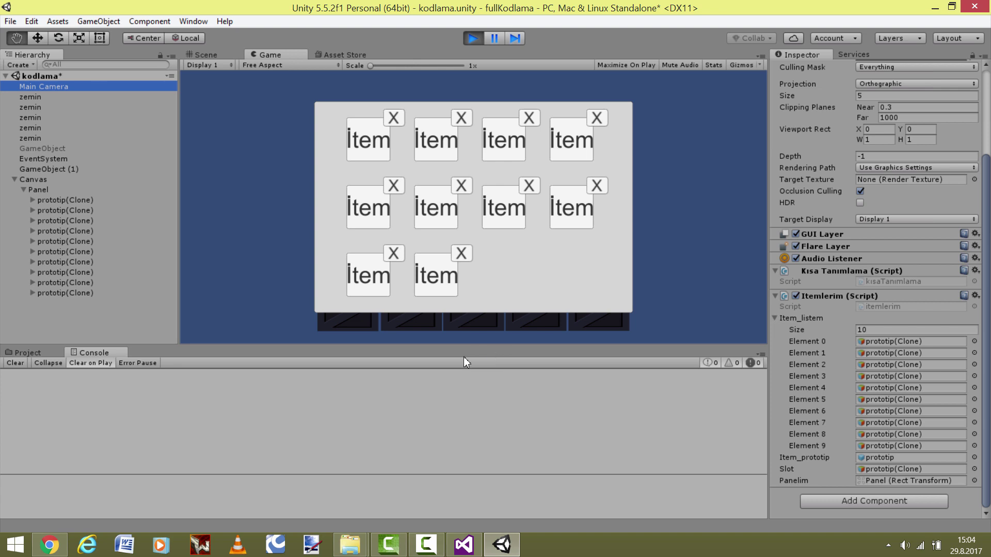
key(z)
click(505, 299)
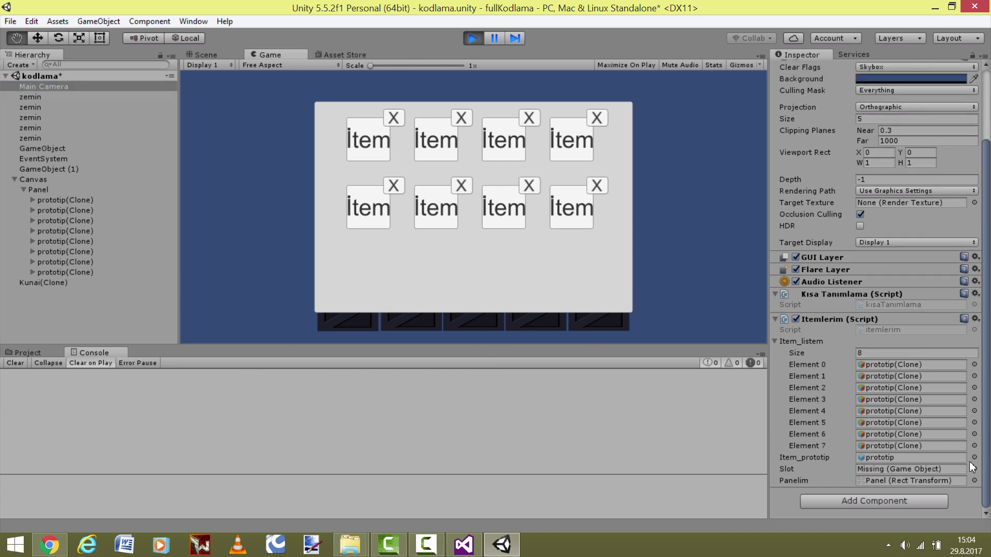
- Scroll through itemlerim.cs from the top, then minimize Visual Studio back to the running game
click(465, 551)
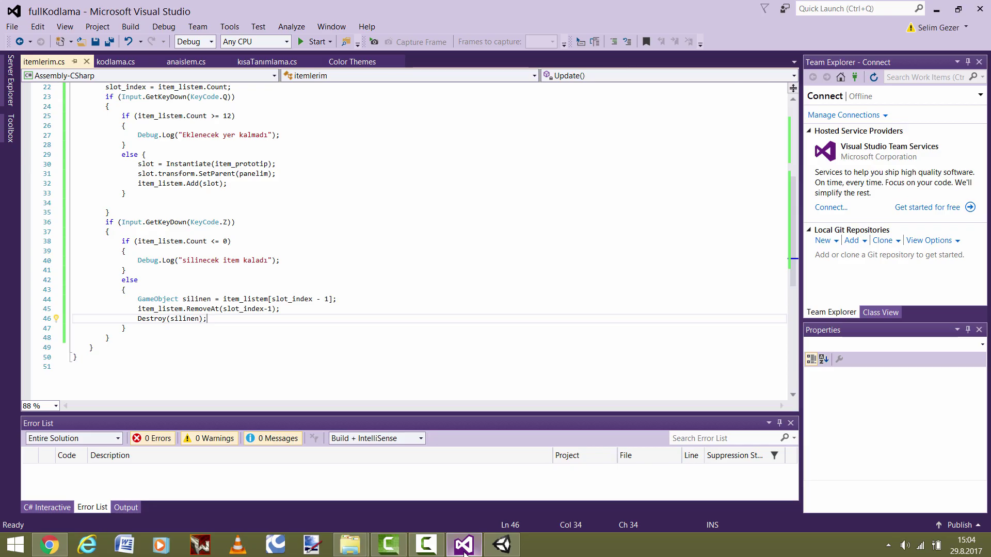
click(230, 324)
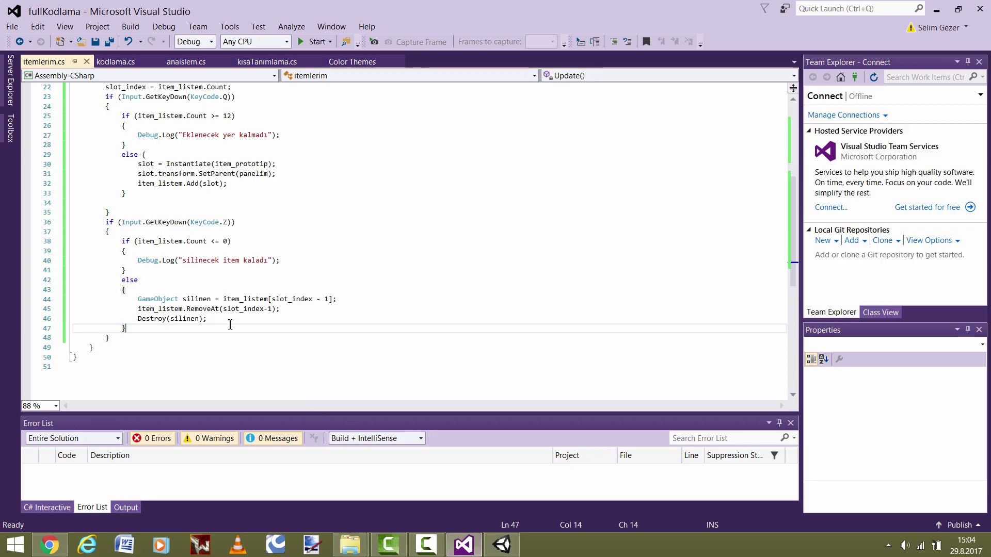
scroll(230, 324, up, 7)
scroll(274, 323, down, 9)
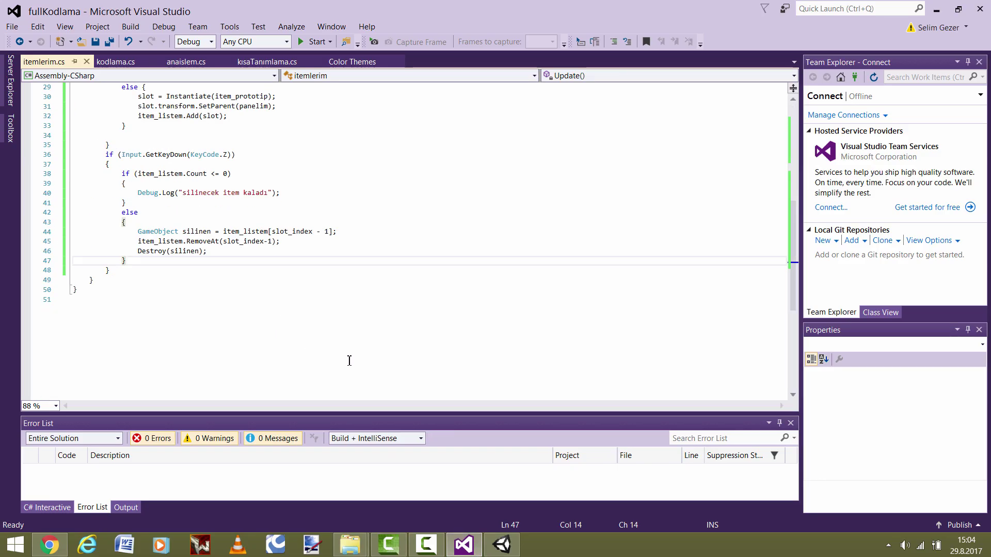
scroll(349, 360, up, 10)
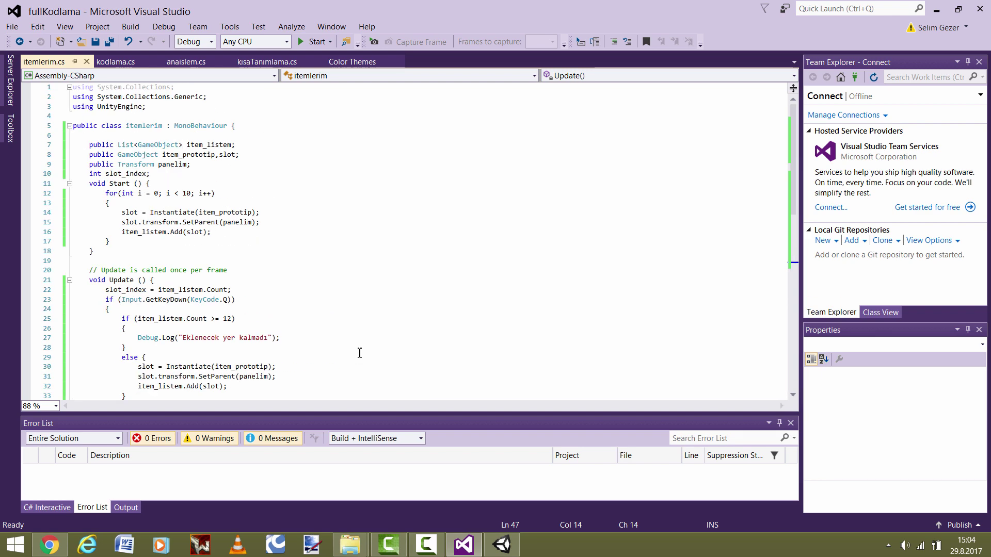
click(454, 551)
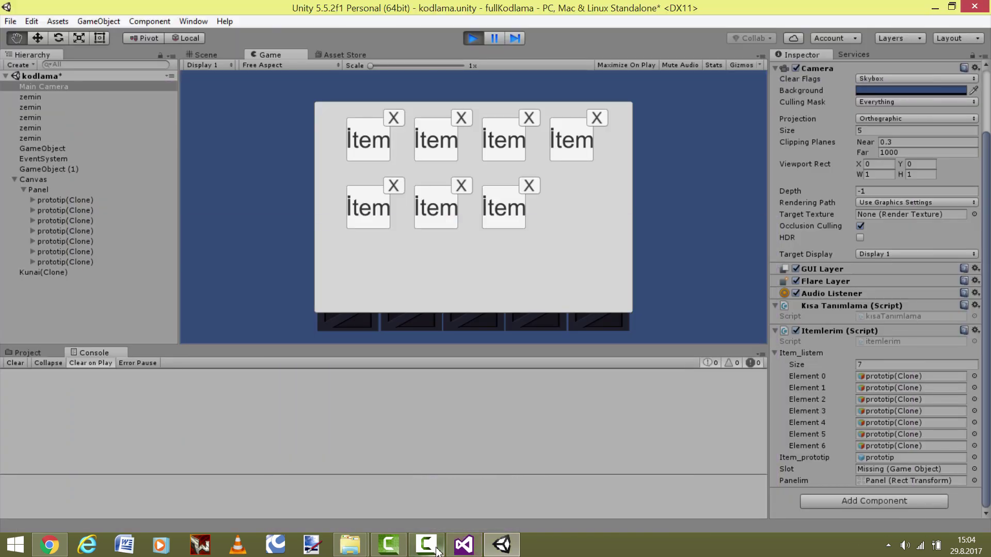
mouse_move(436, 551)
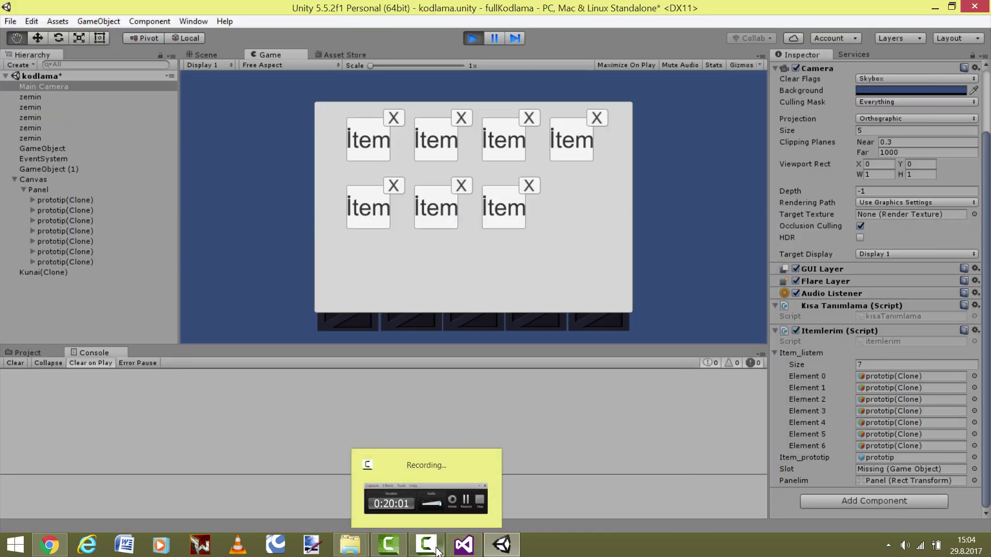